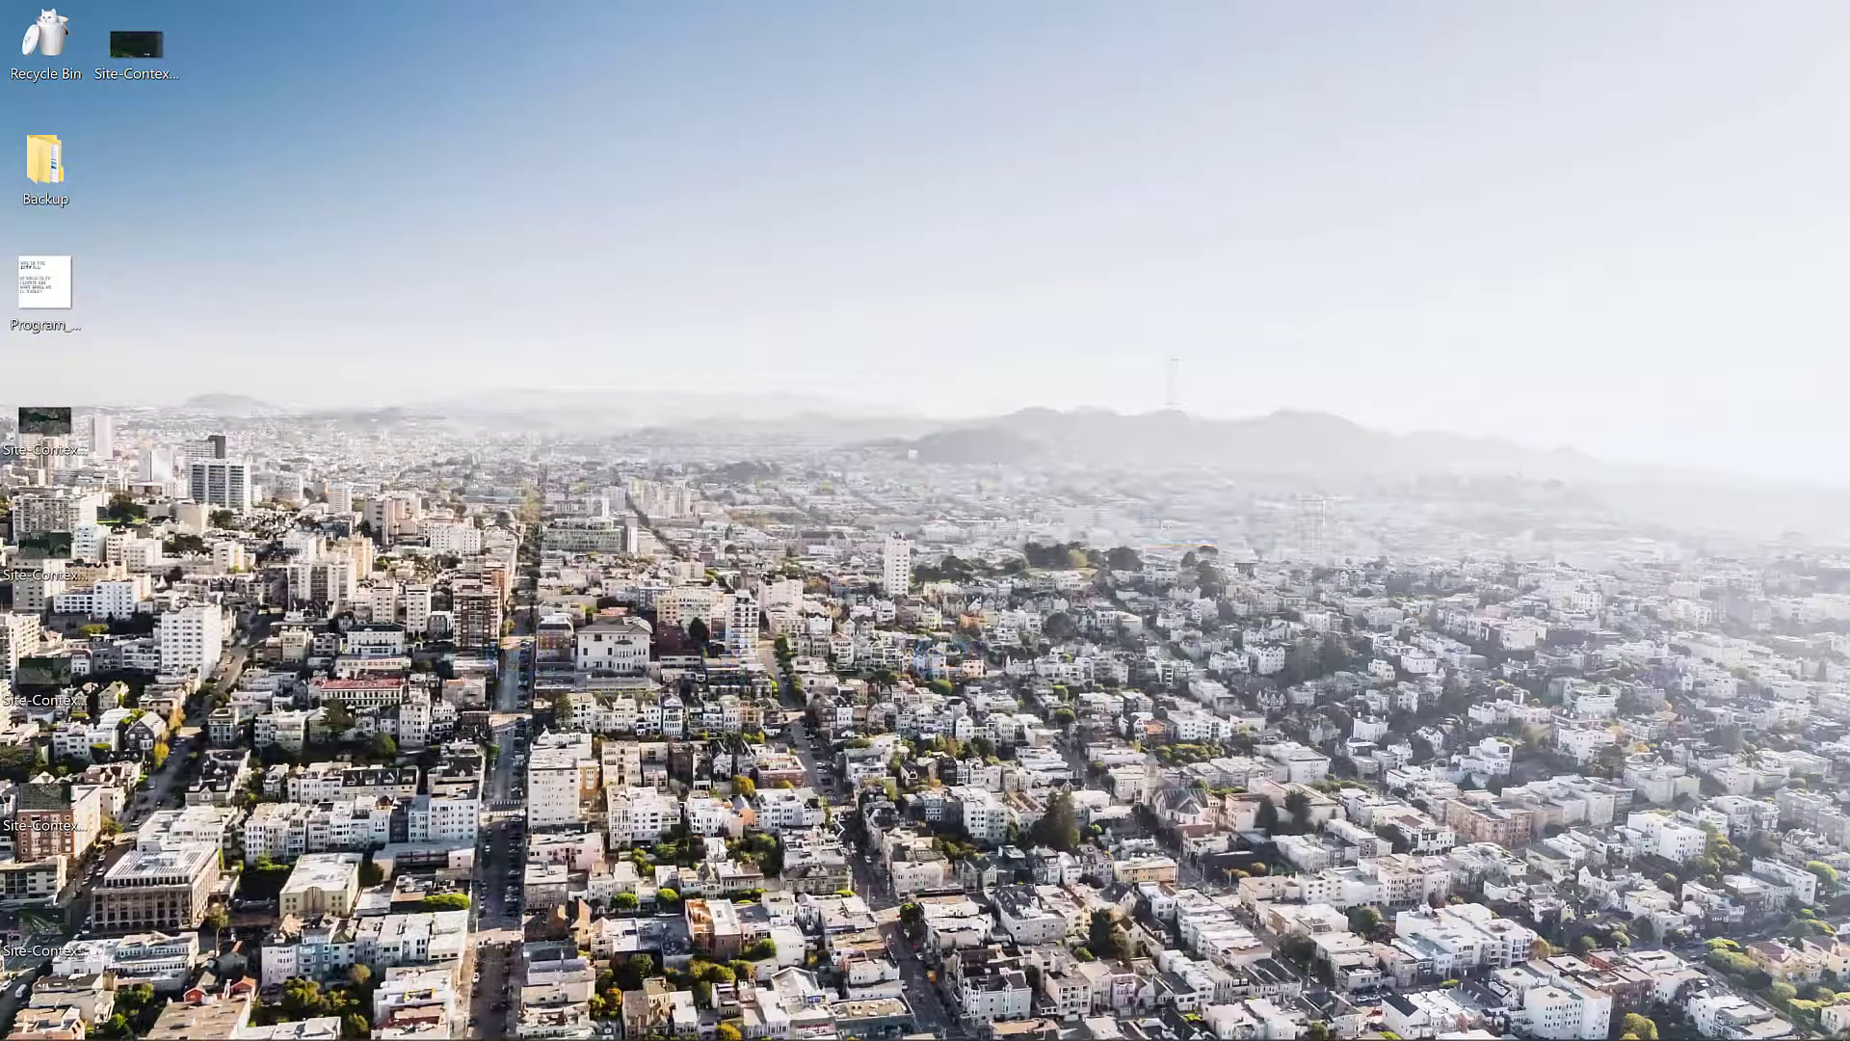
Step: Switch to Google Earth Pro and examine where the Vancouver shoreline lies, from local scale out to the whole globe
click(697, 1023)
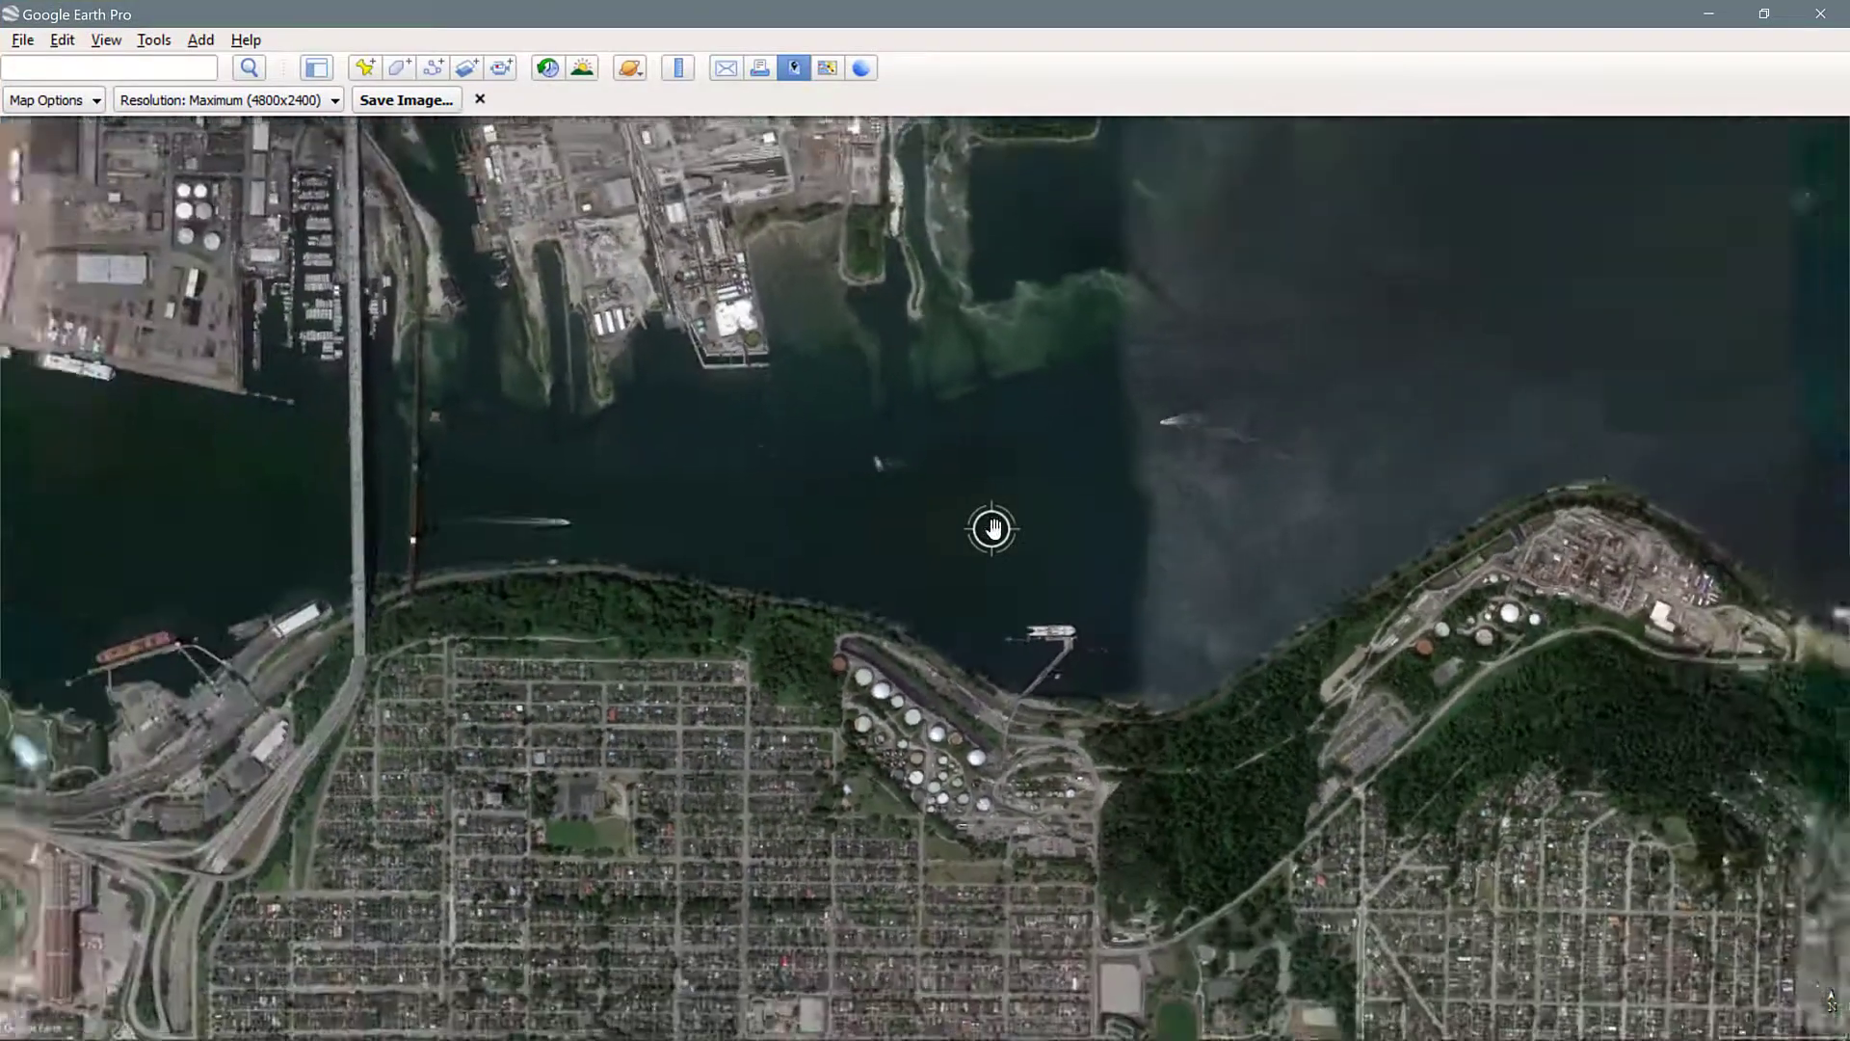
scroll(994, 529, down, 3)
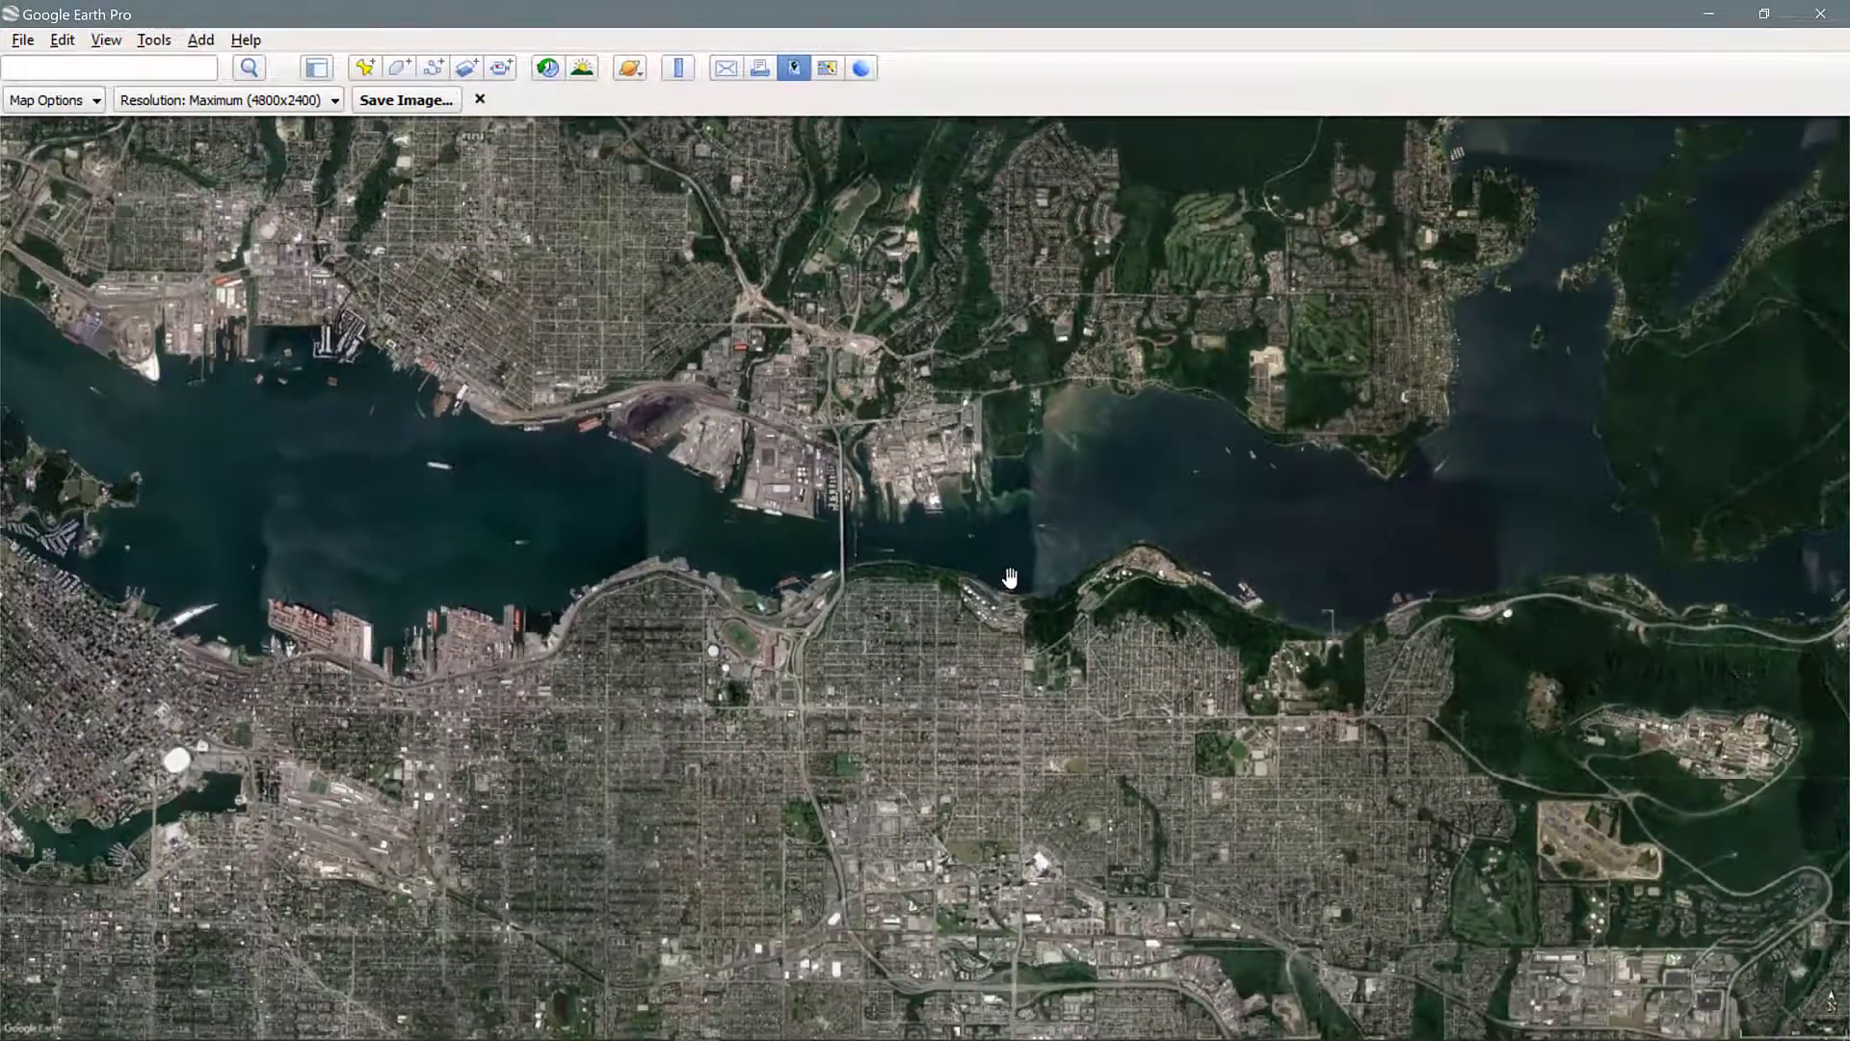
scroll(994, 613, down, 5)
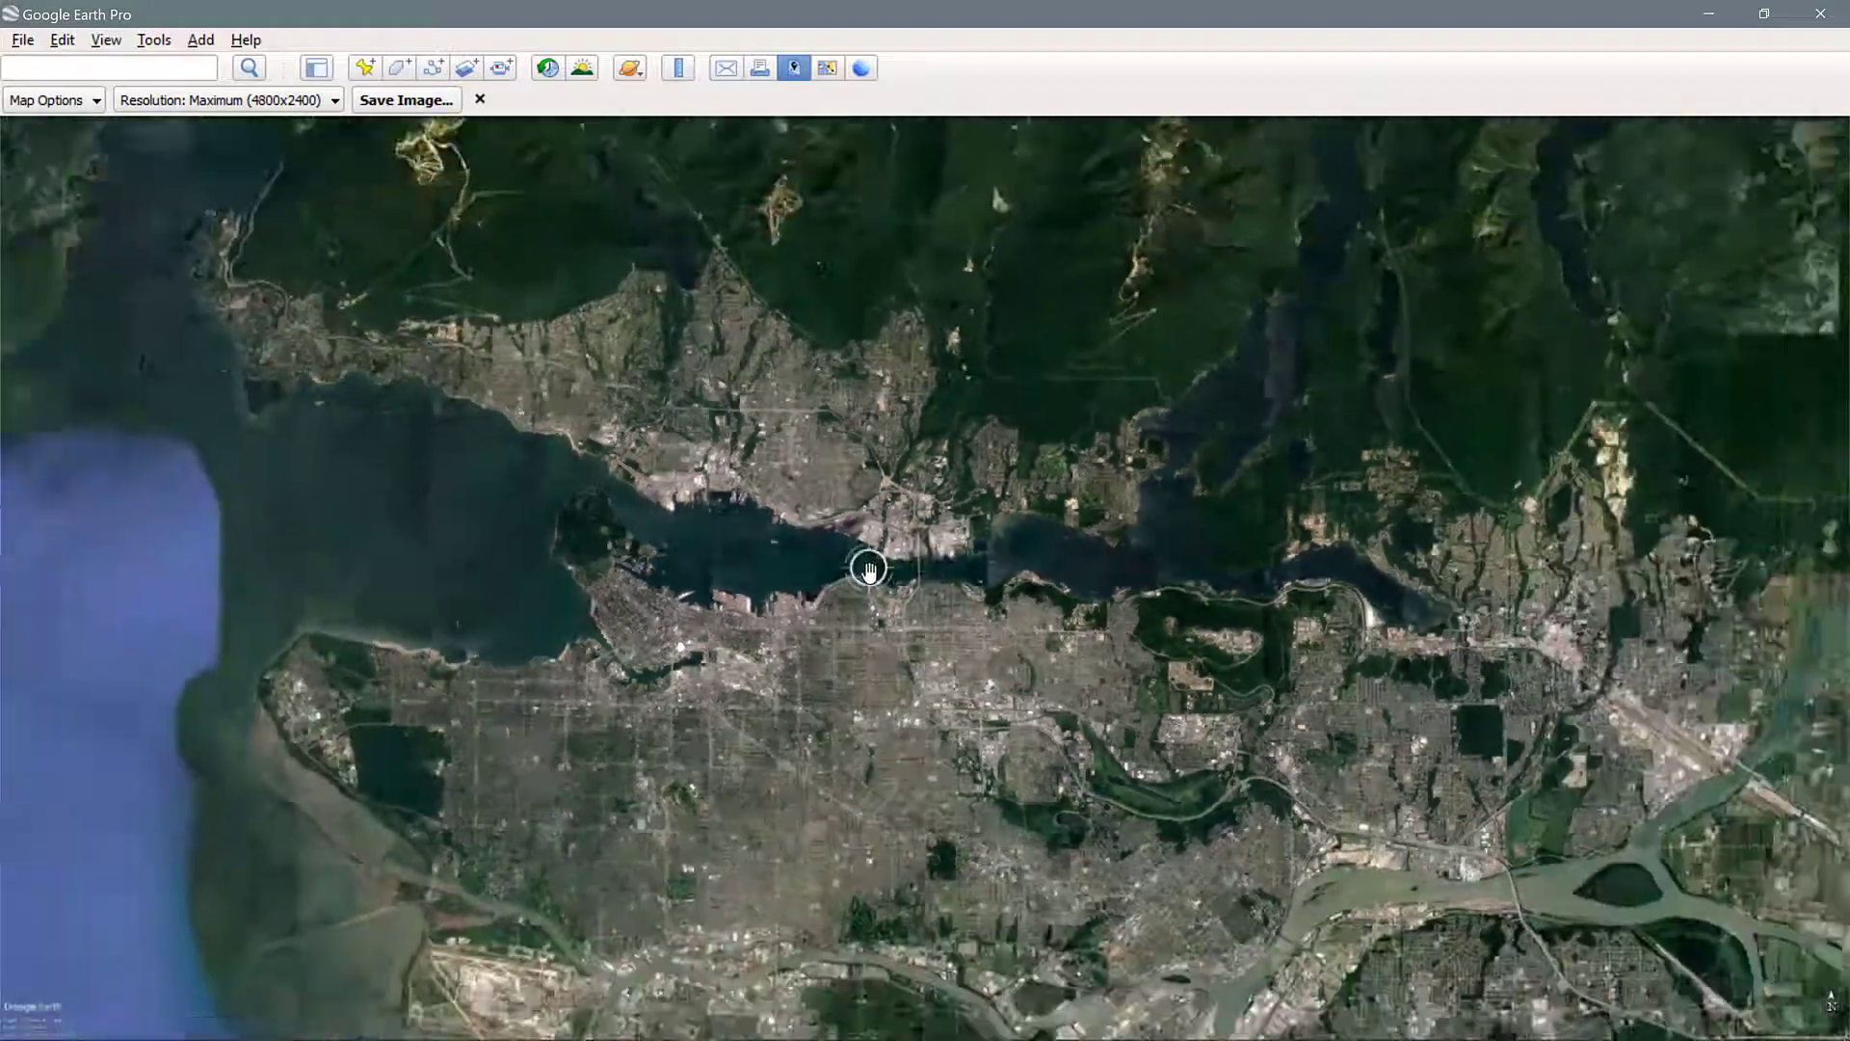
scroll(870, 574, down, 5)
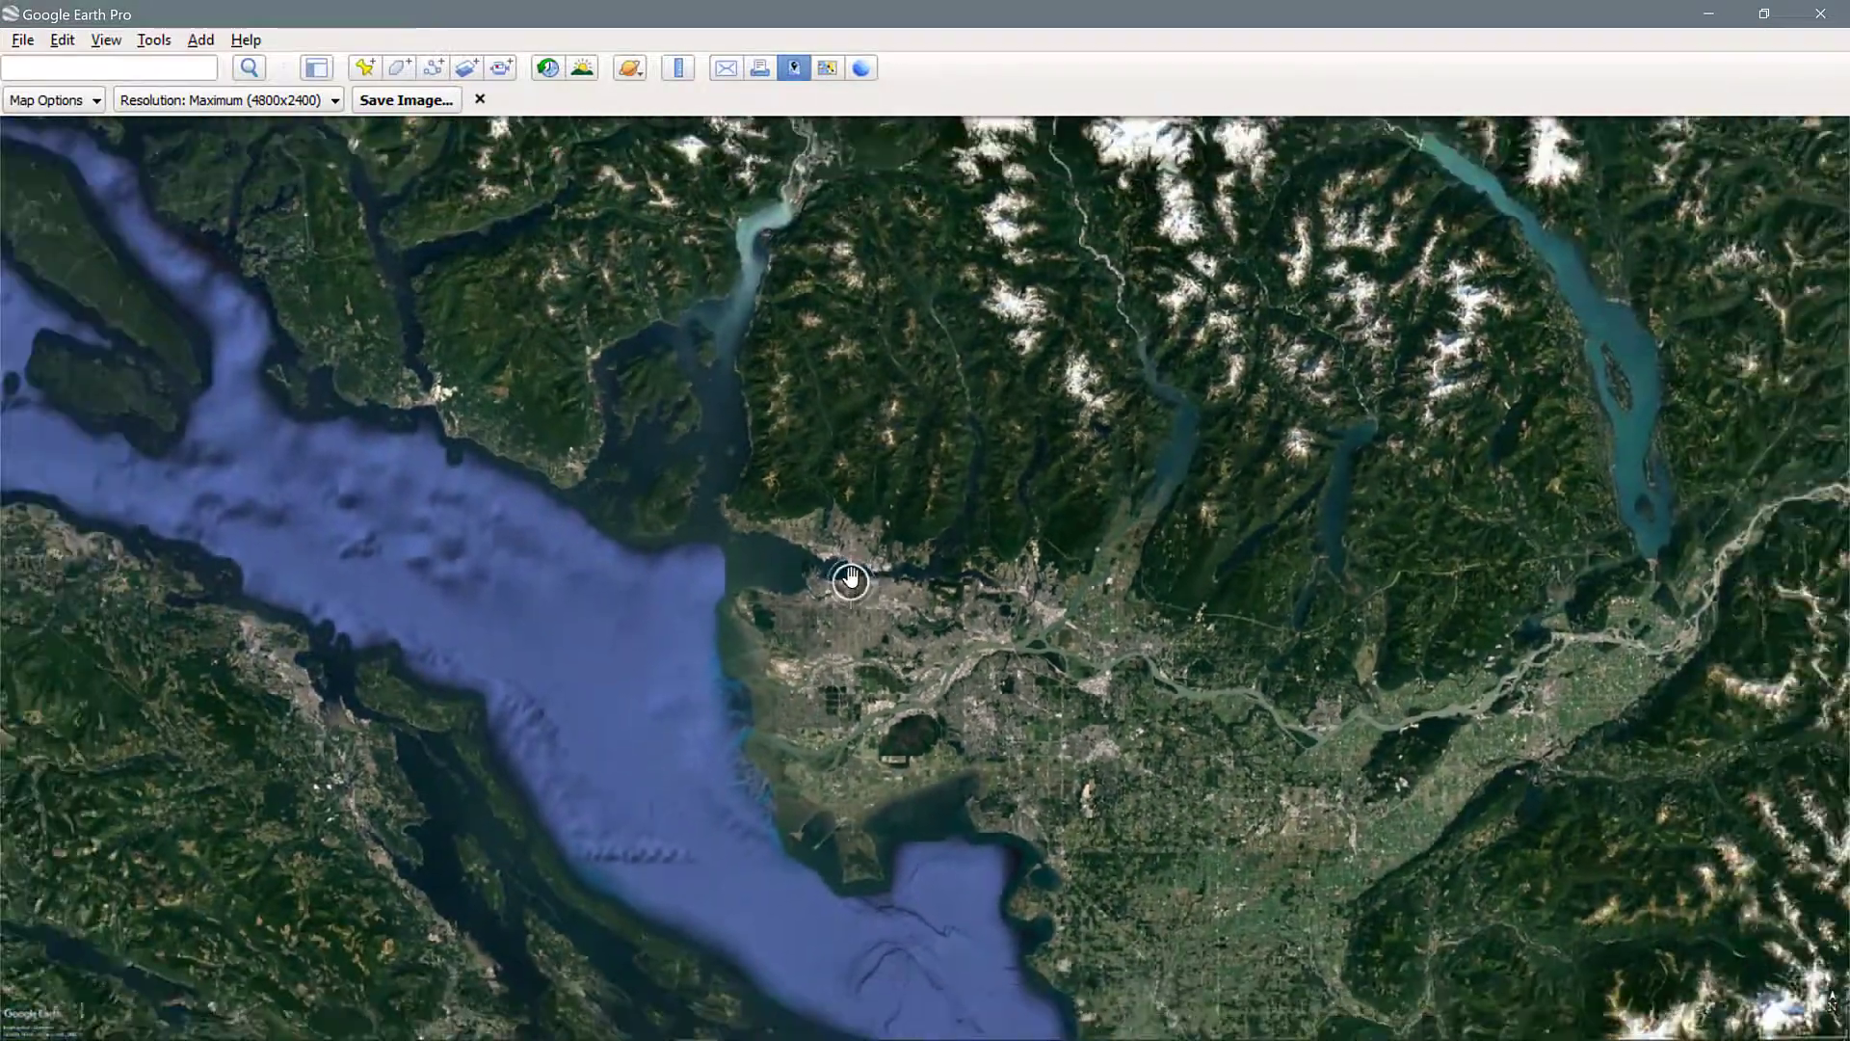
scroll(835, 579, down, 4)
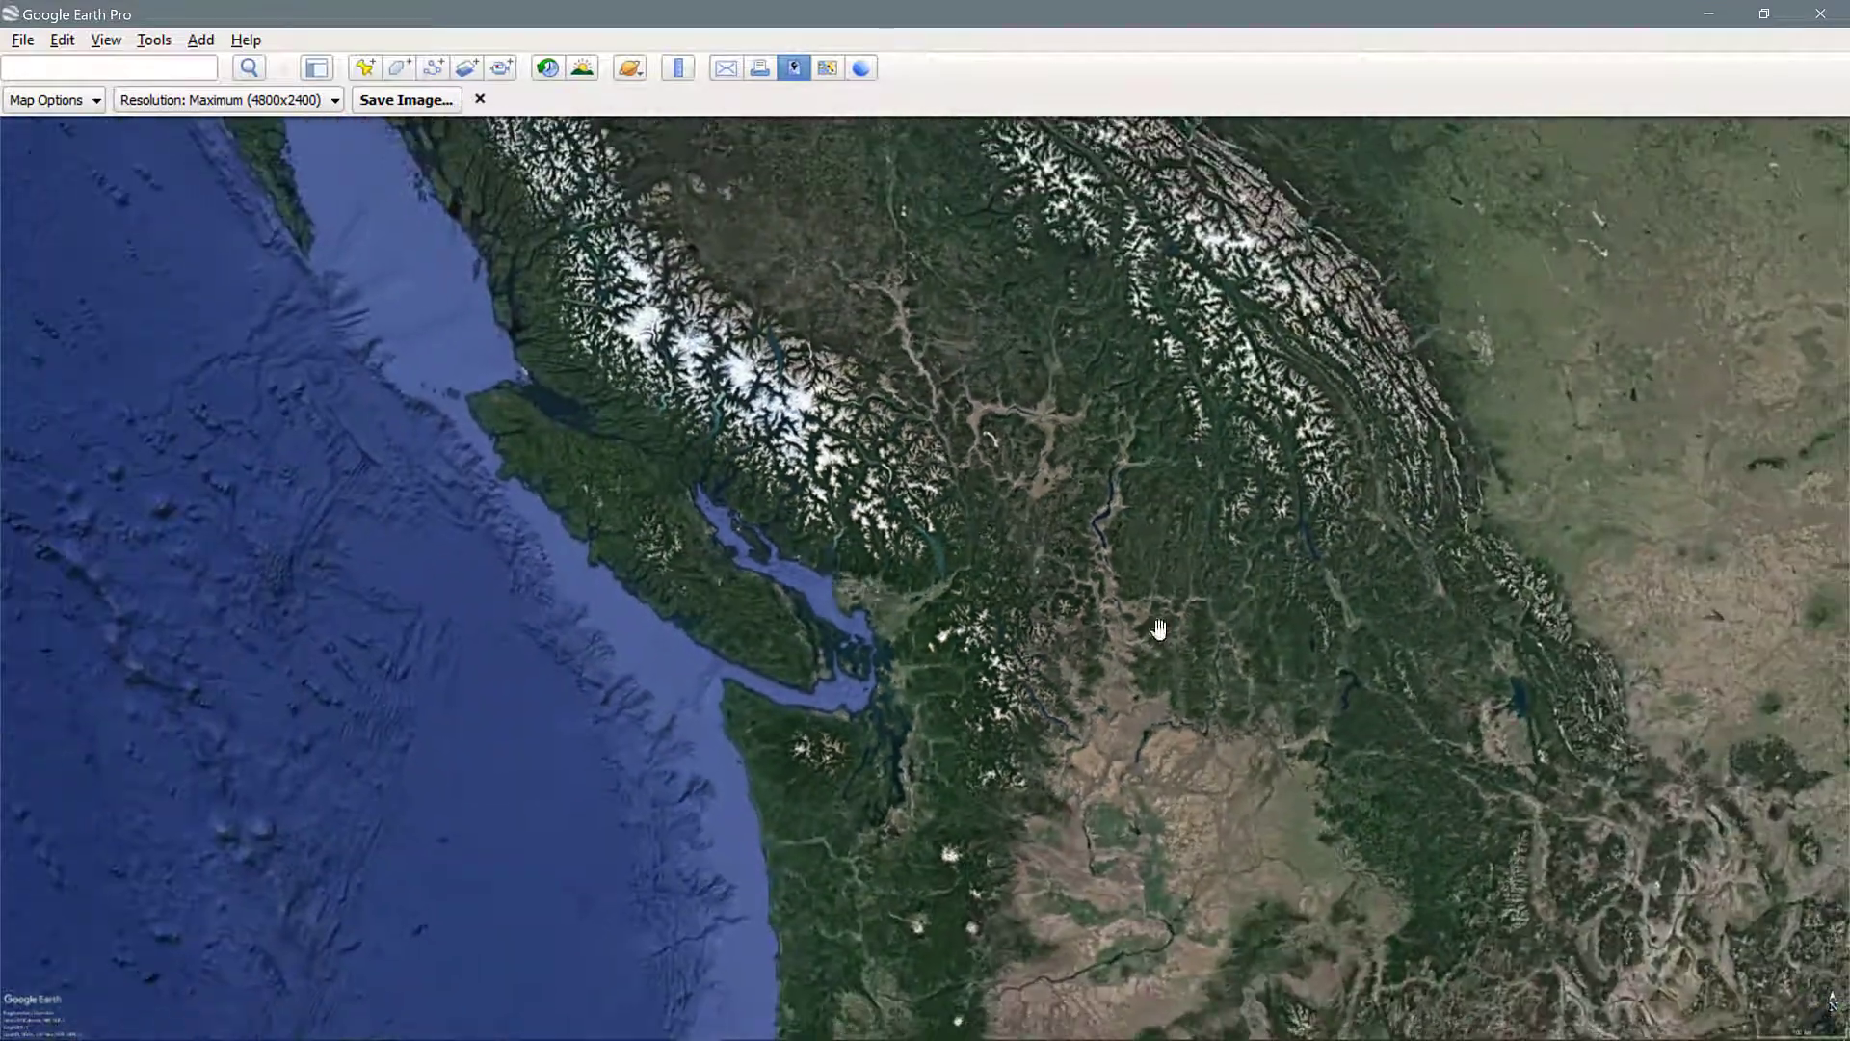
scroll(911, 542, down, 5)
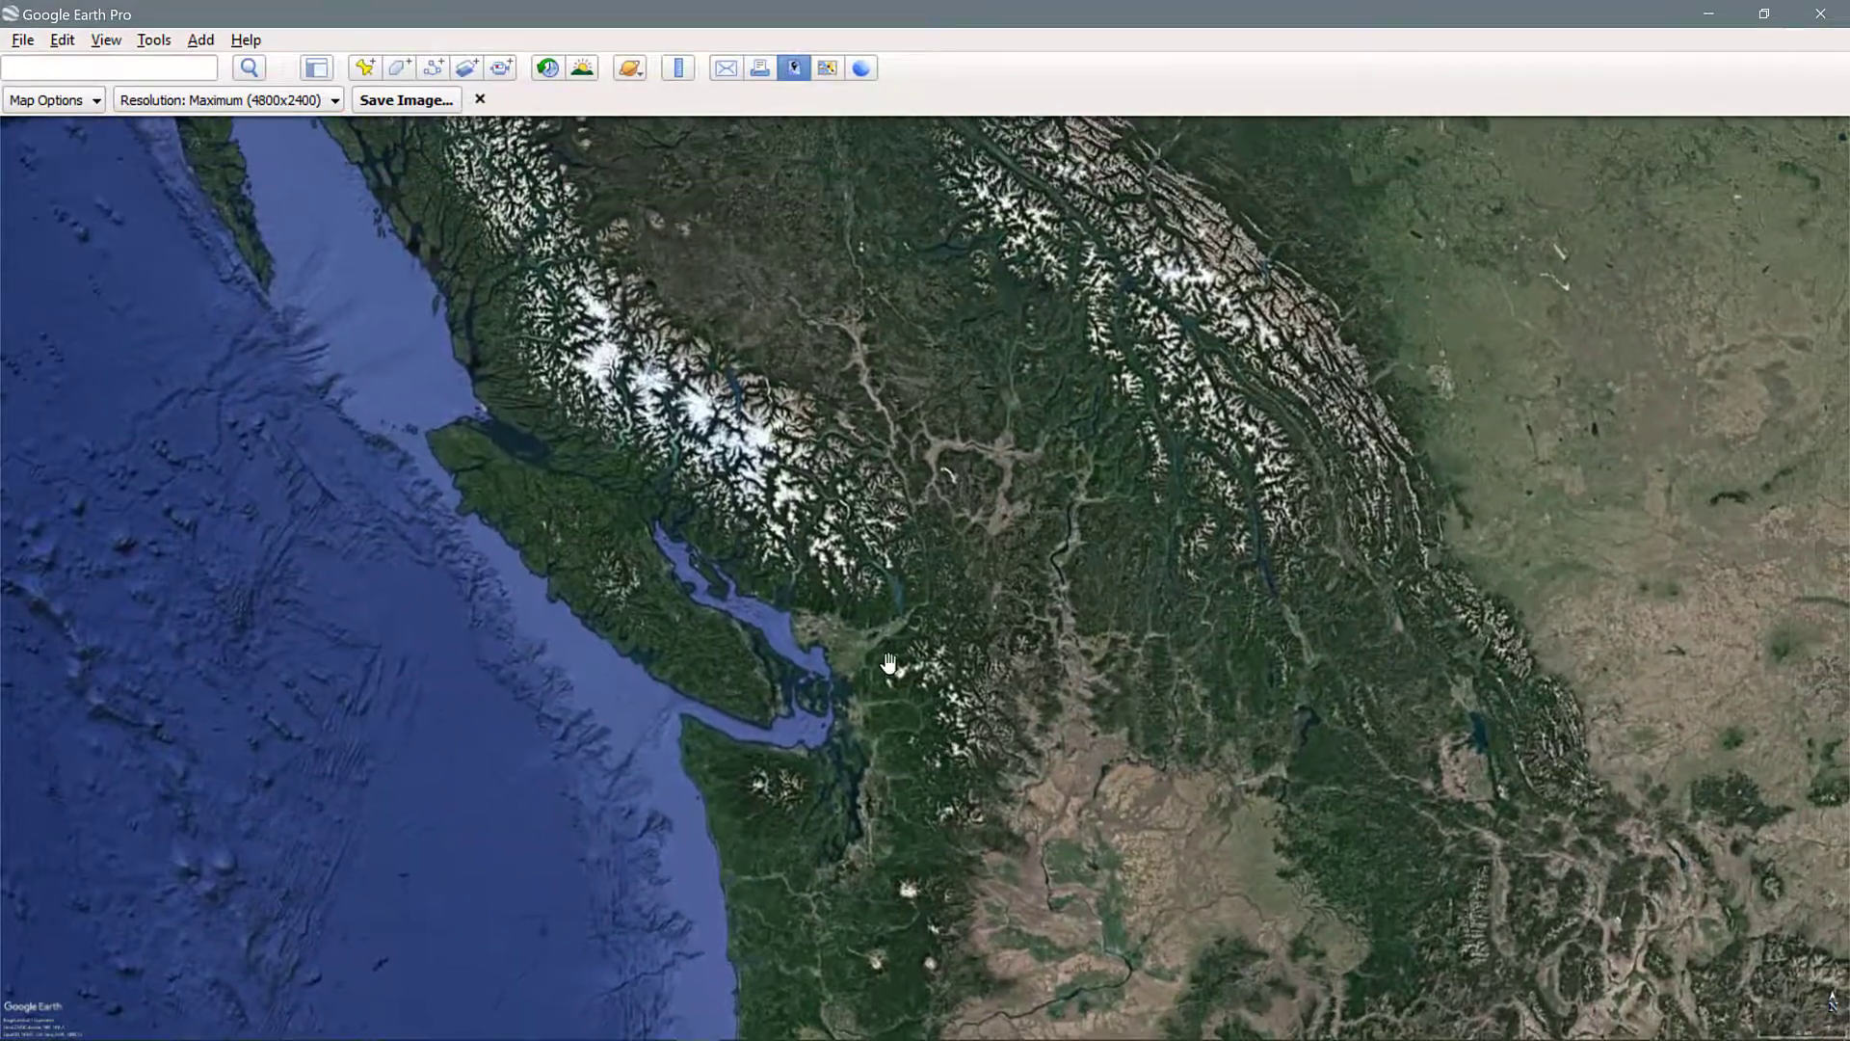
scroll(859, 706, down, 5)
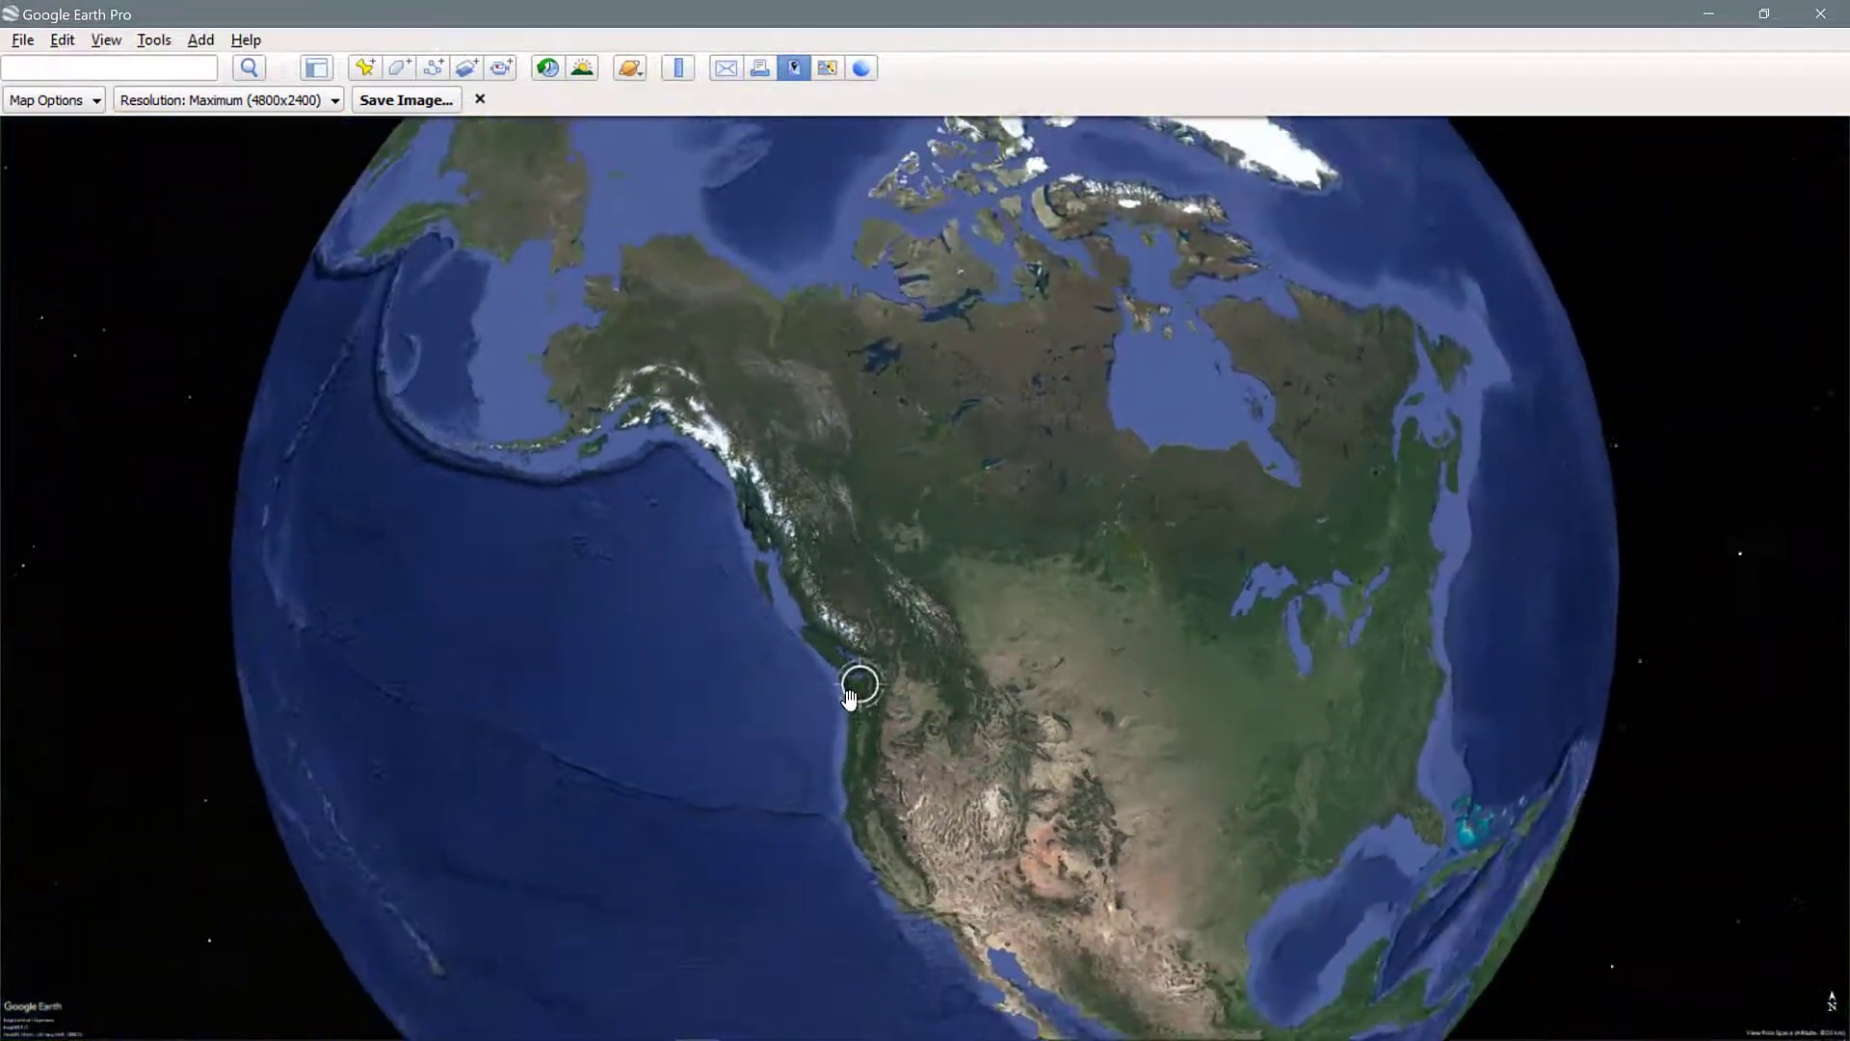
scroll(870, 673, up, 5)
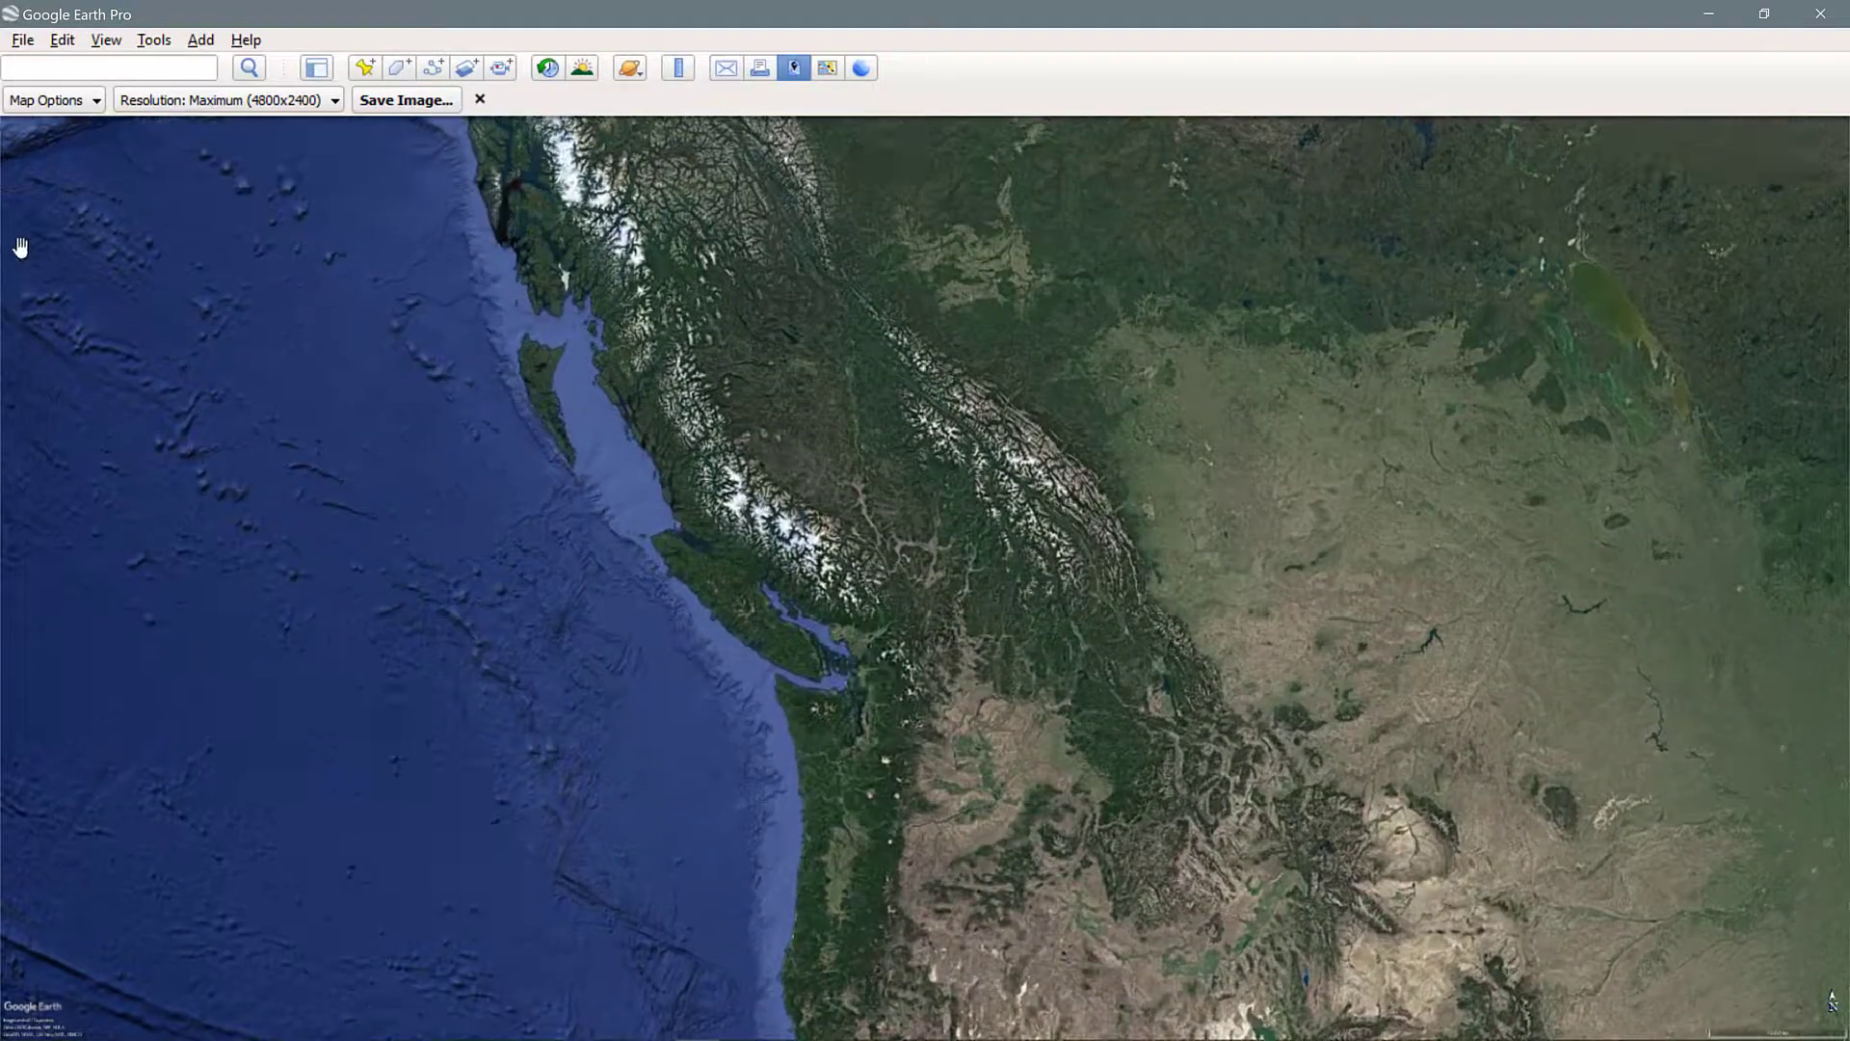
Step: Show the sidebar and search for New Brighton Park in Vancouver, BC
click(67, 40)
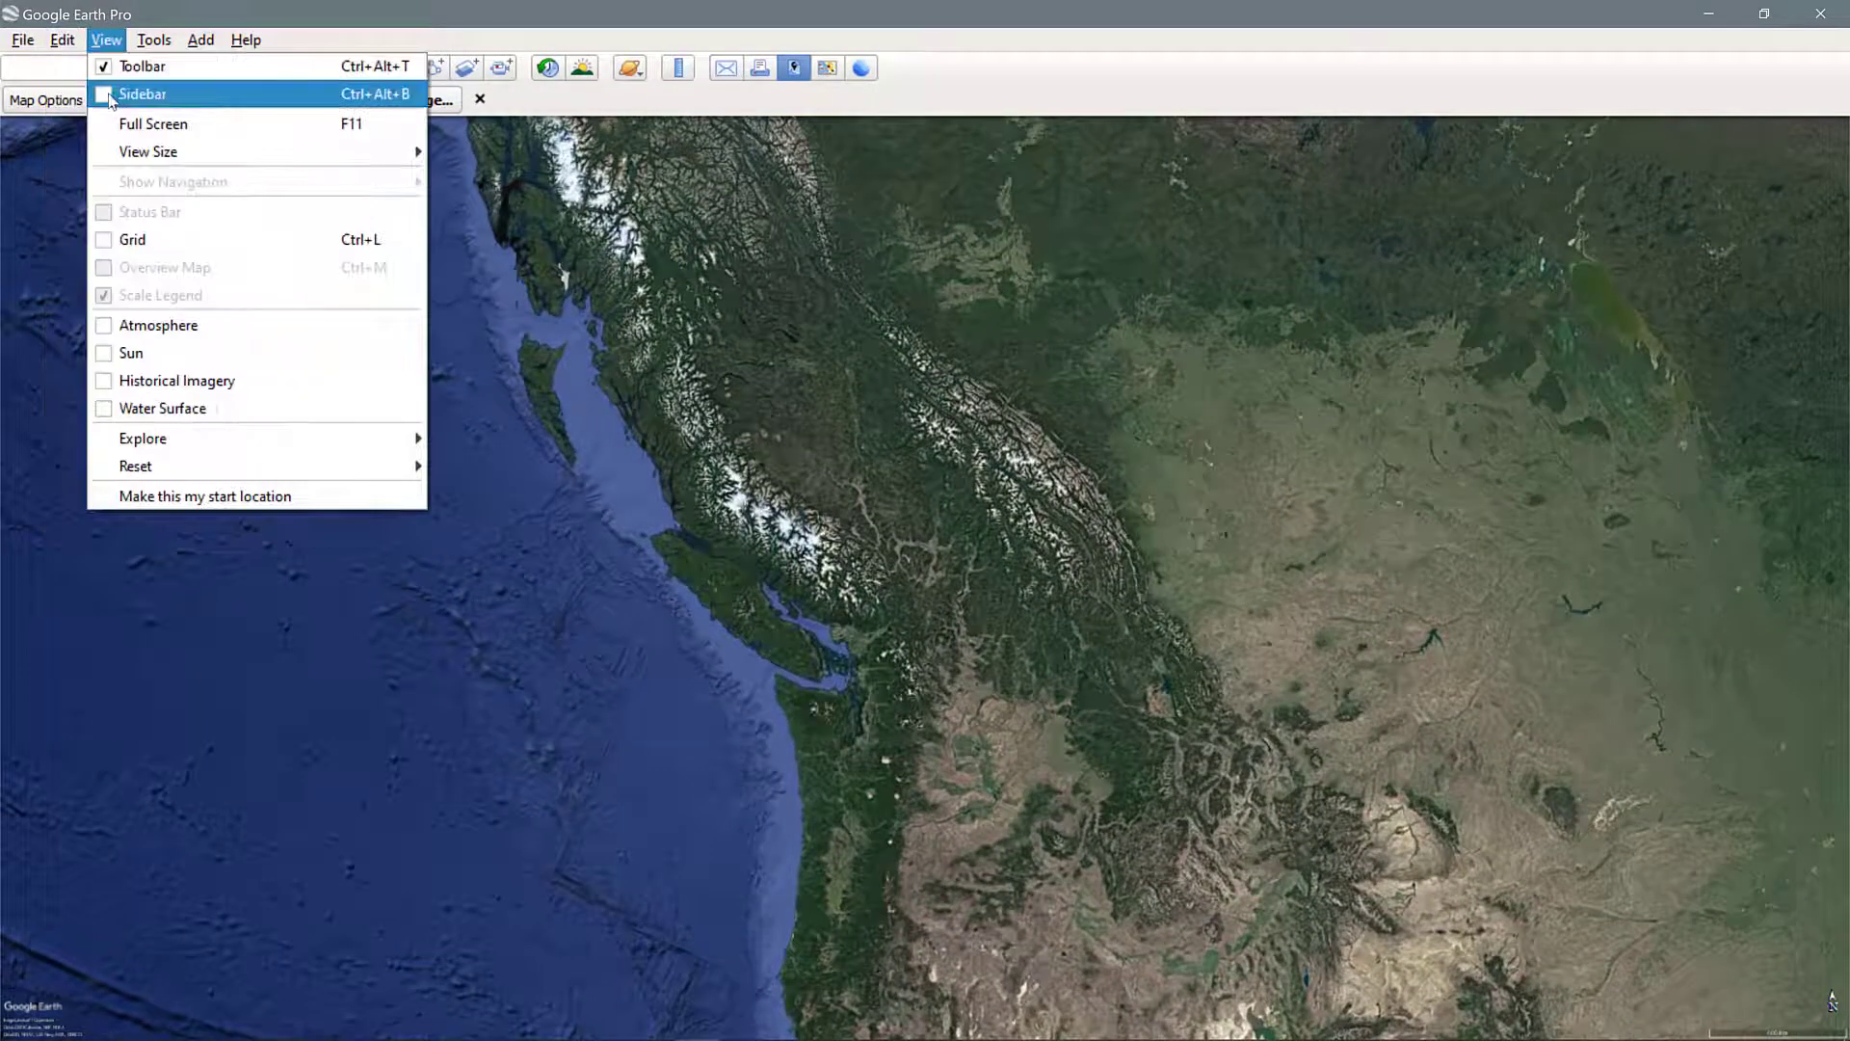
click(116, 96)
click(67, 104)
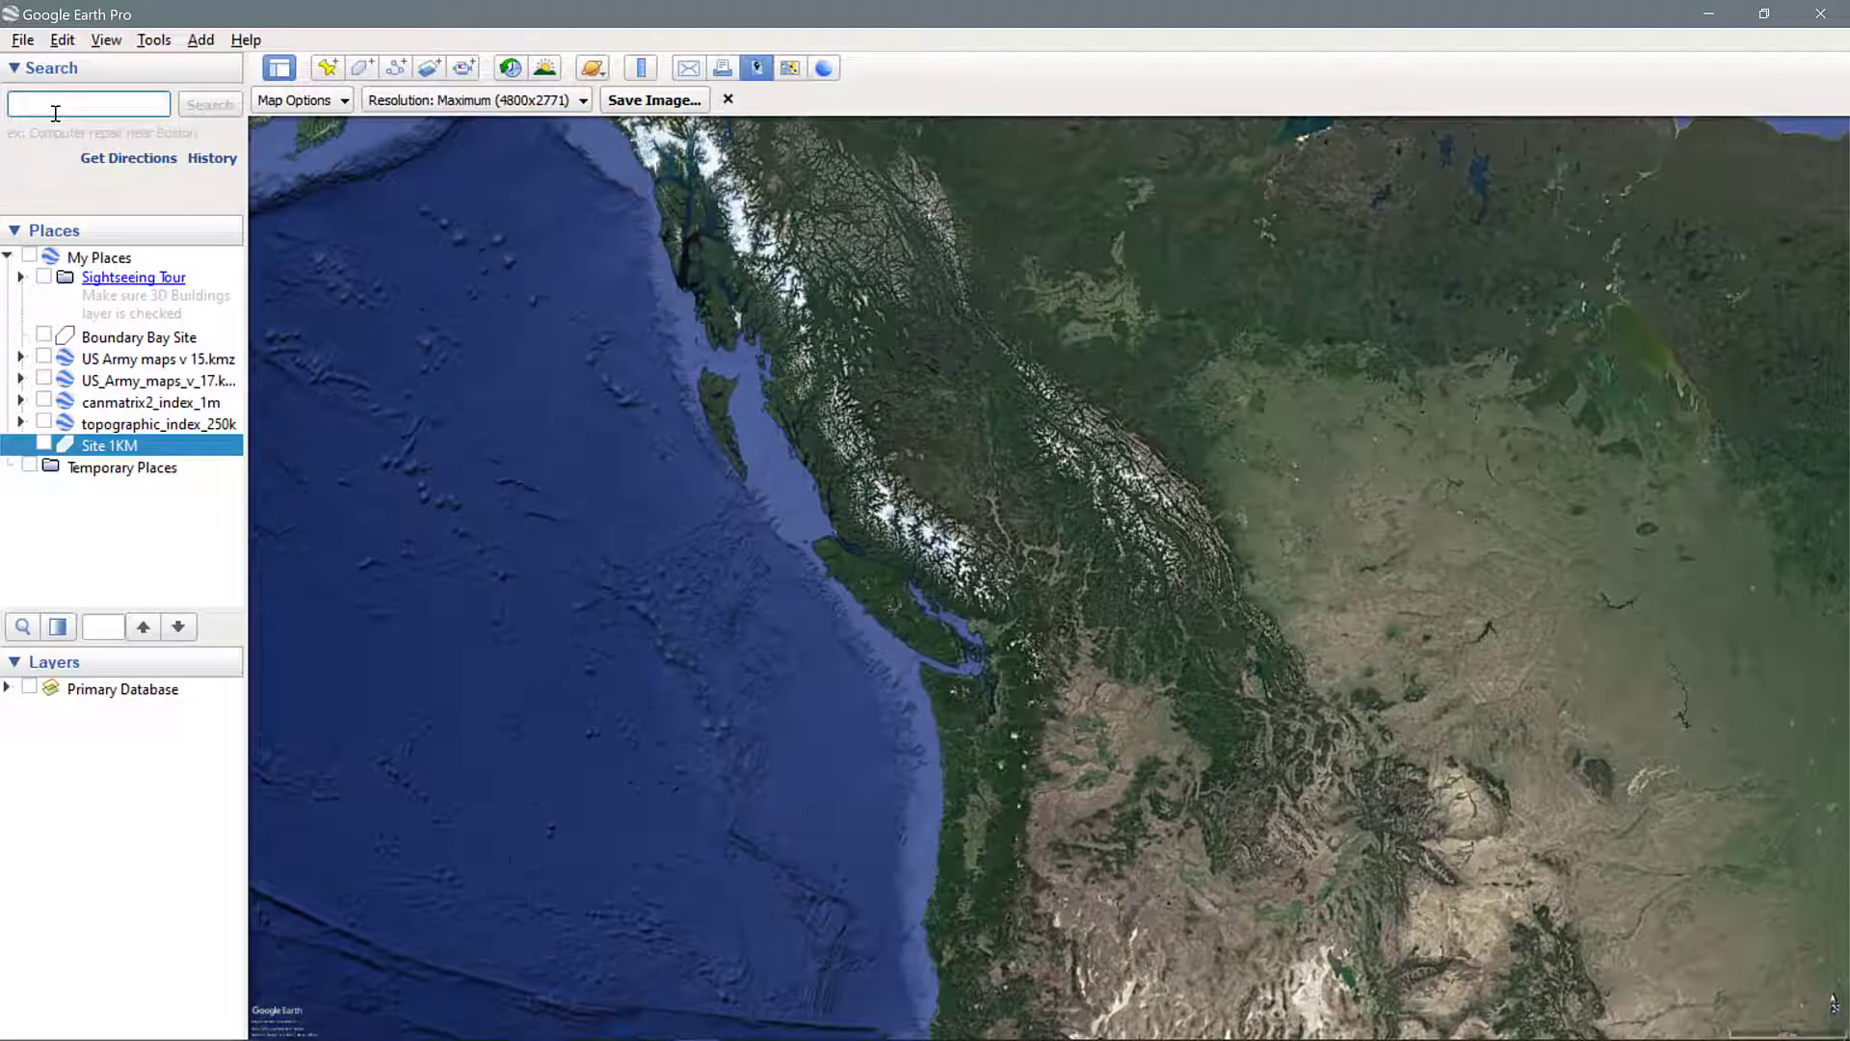
text(new)
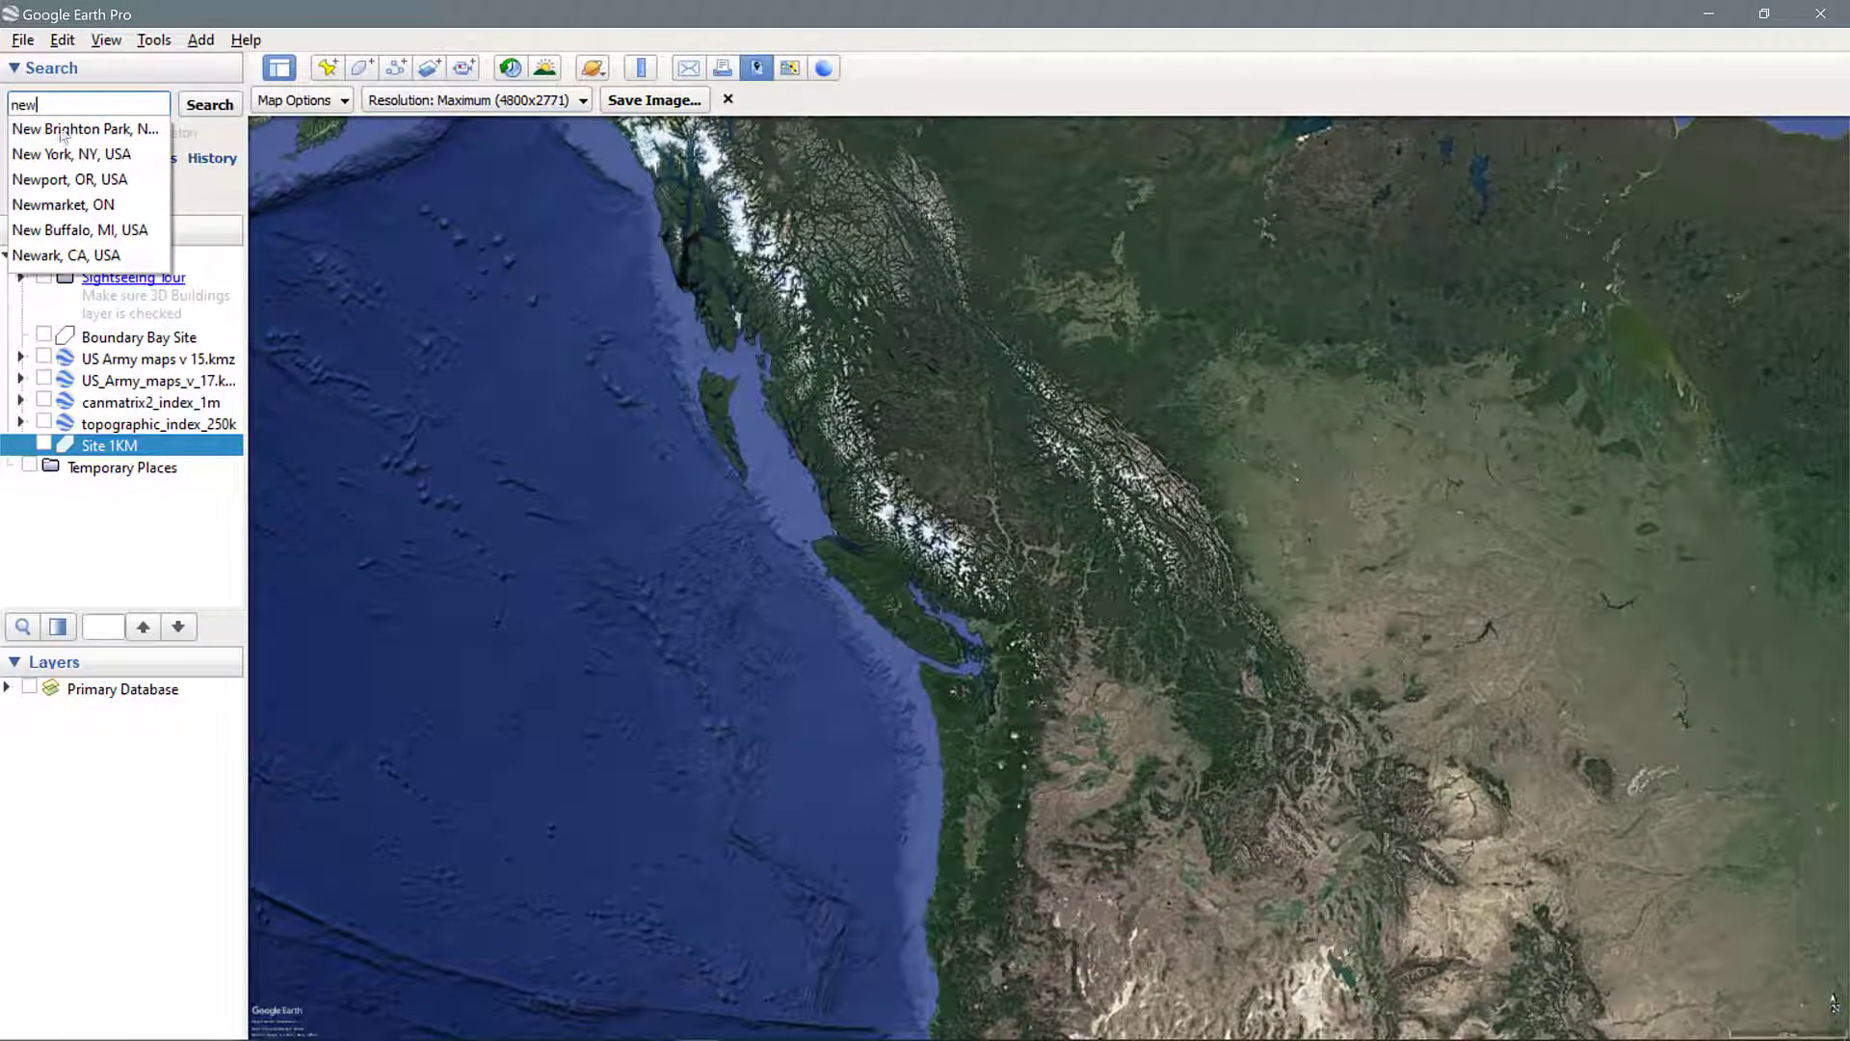
click(61, 128)
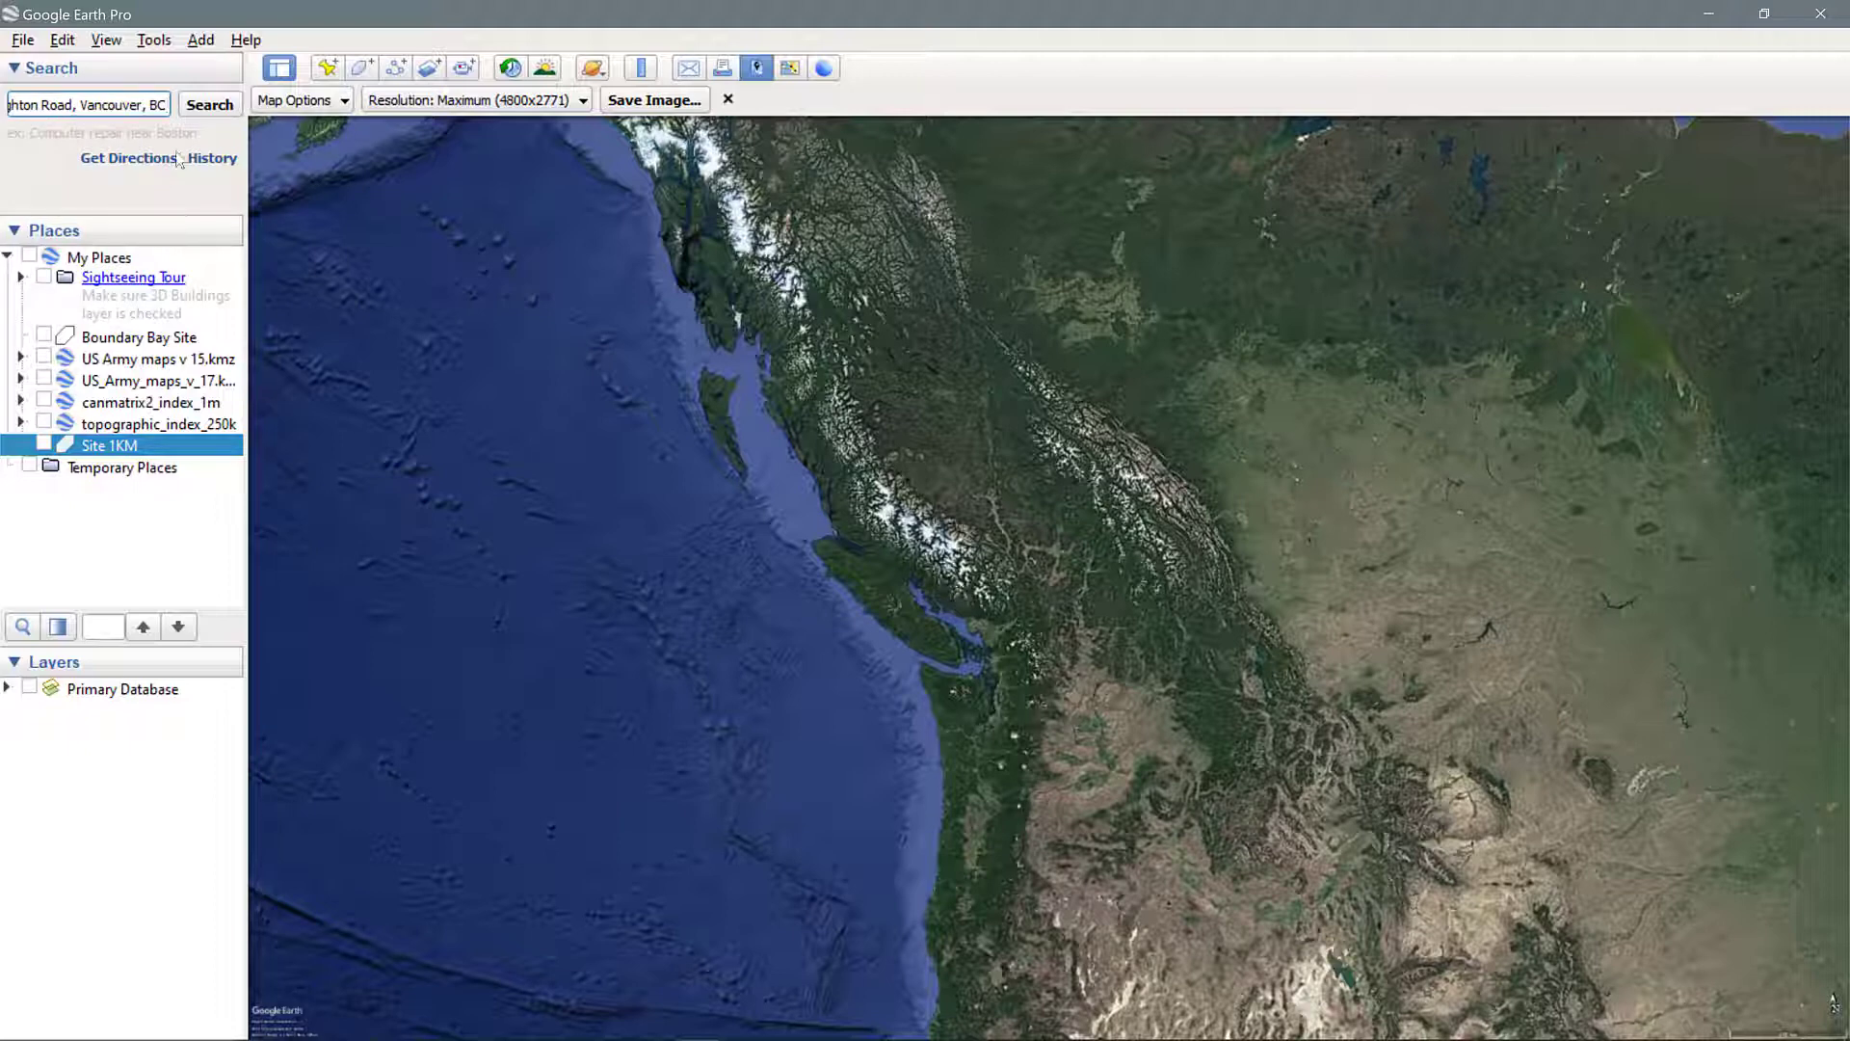
key(Return)
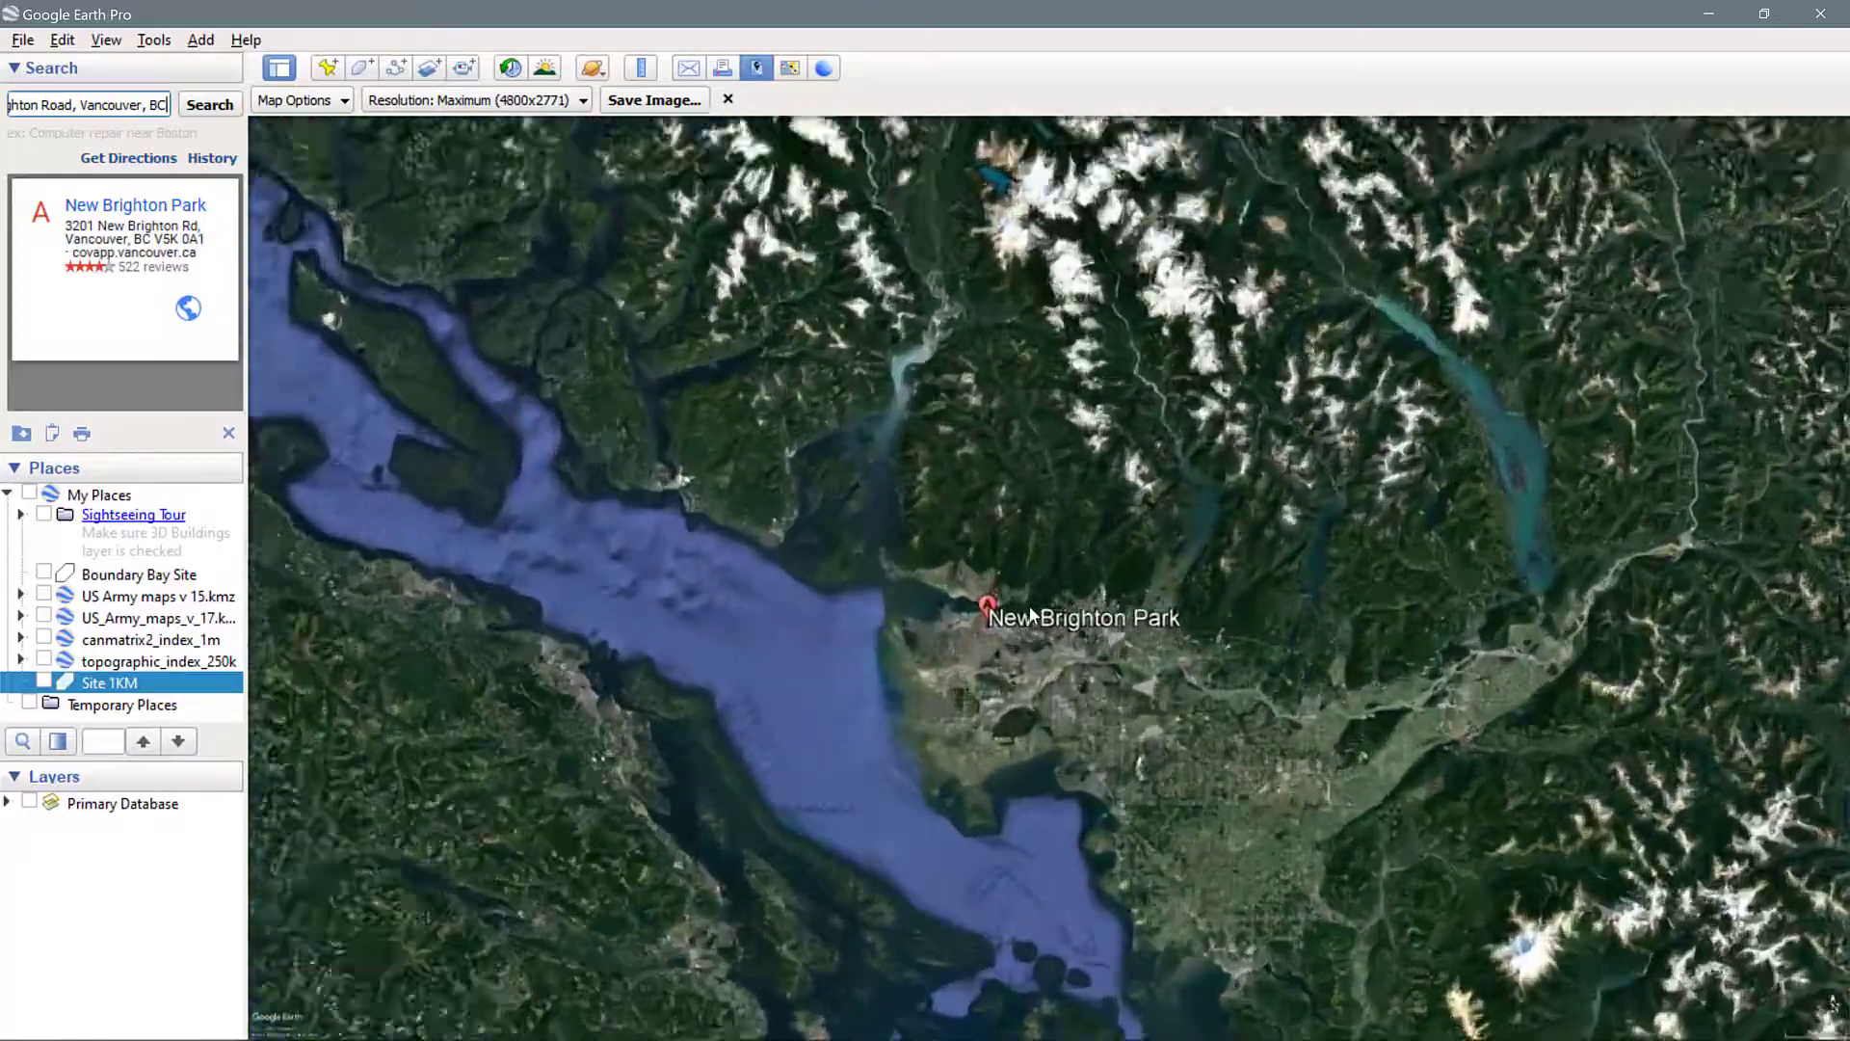
Step: Clear the New Brighton Park search result and frame the shoreline and tank farm east of the park
scroll(1117, 655, up, 5)
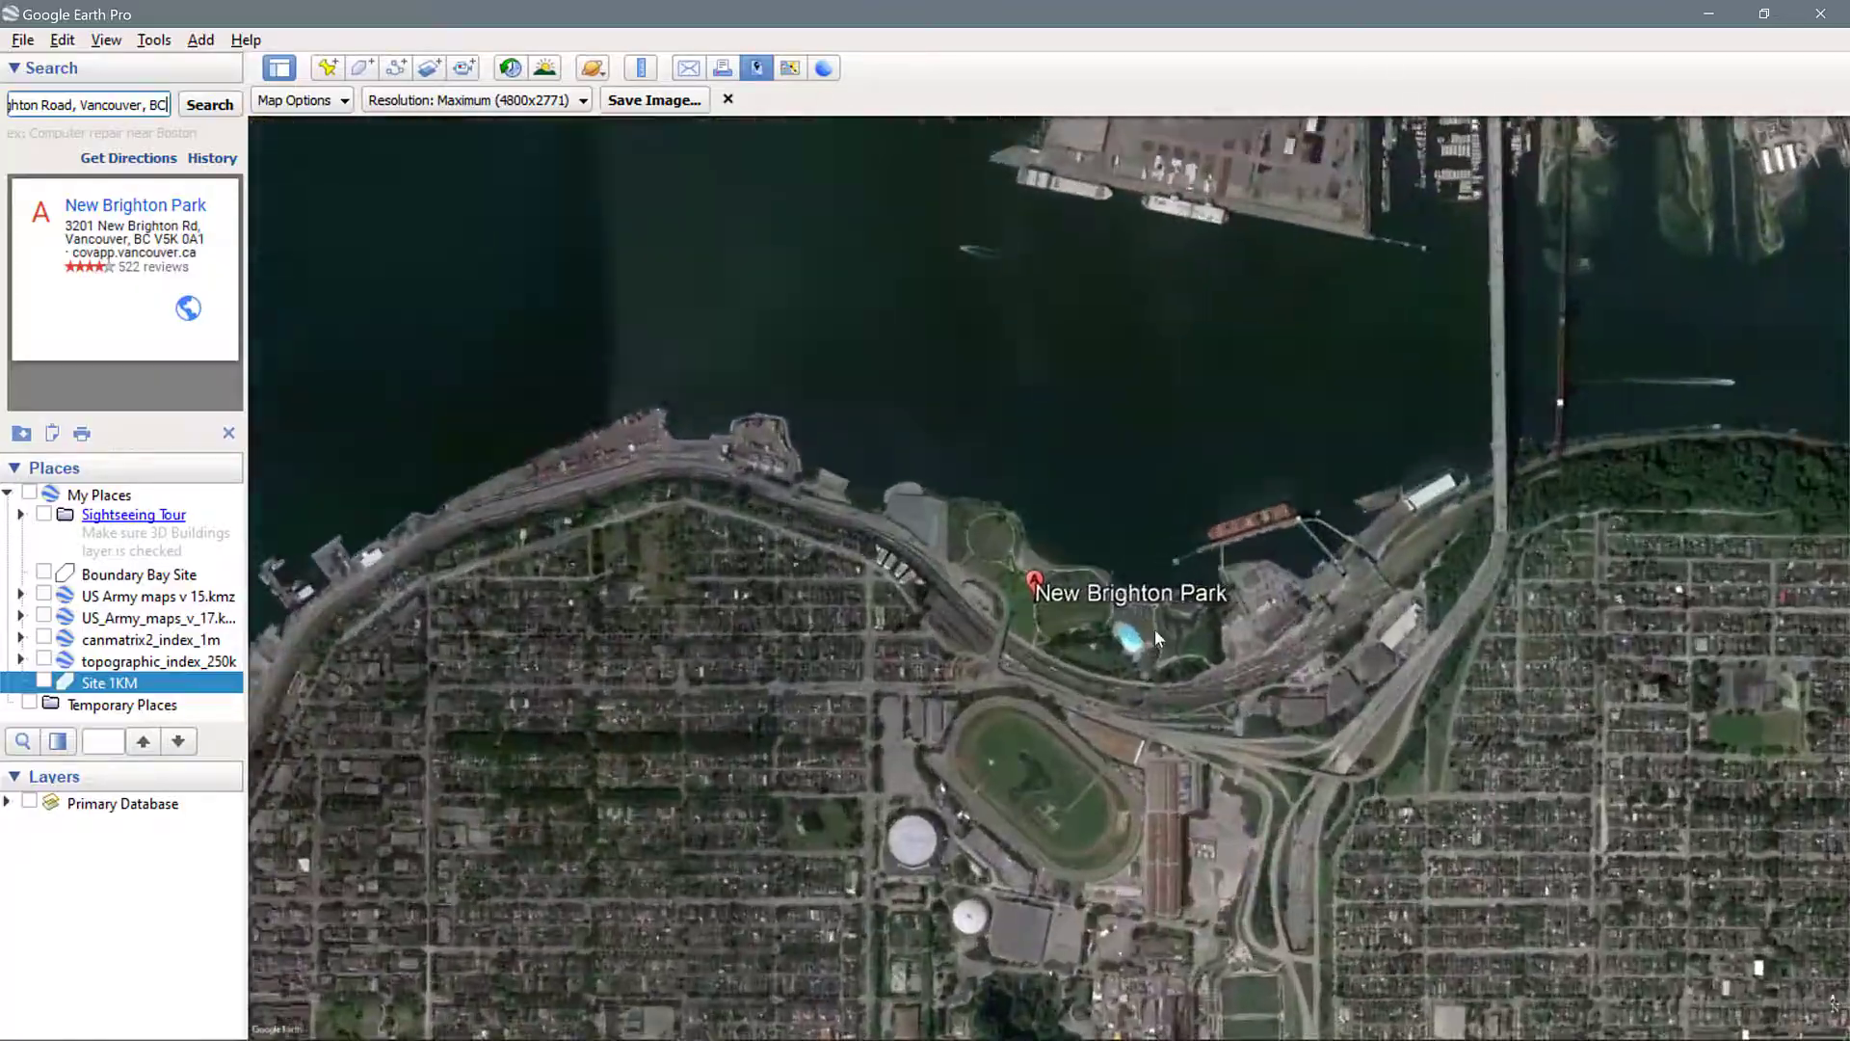
scroll(558, 694, down, 5)
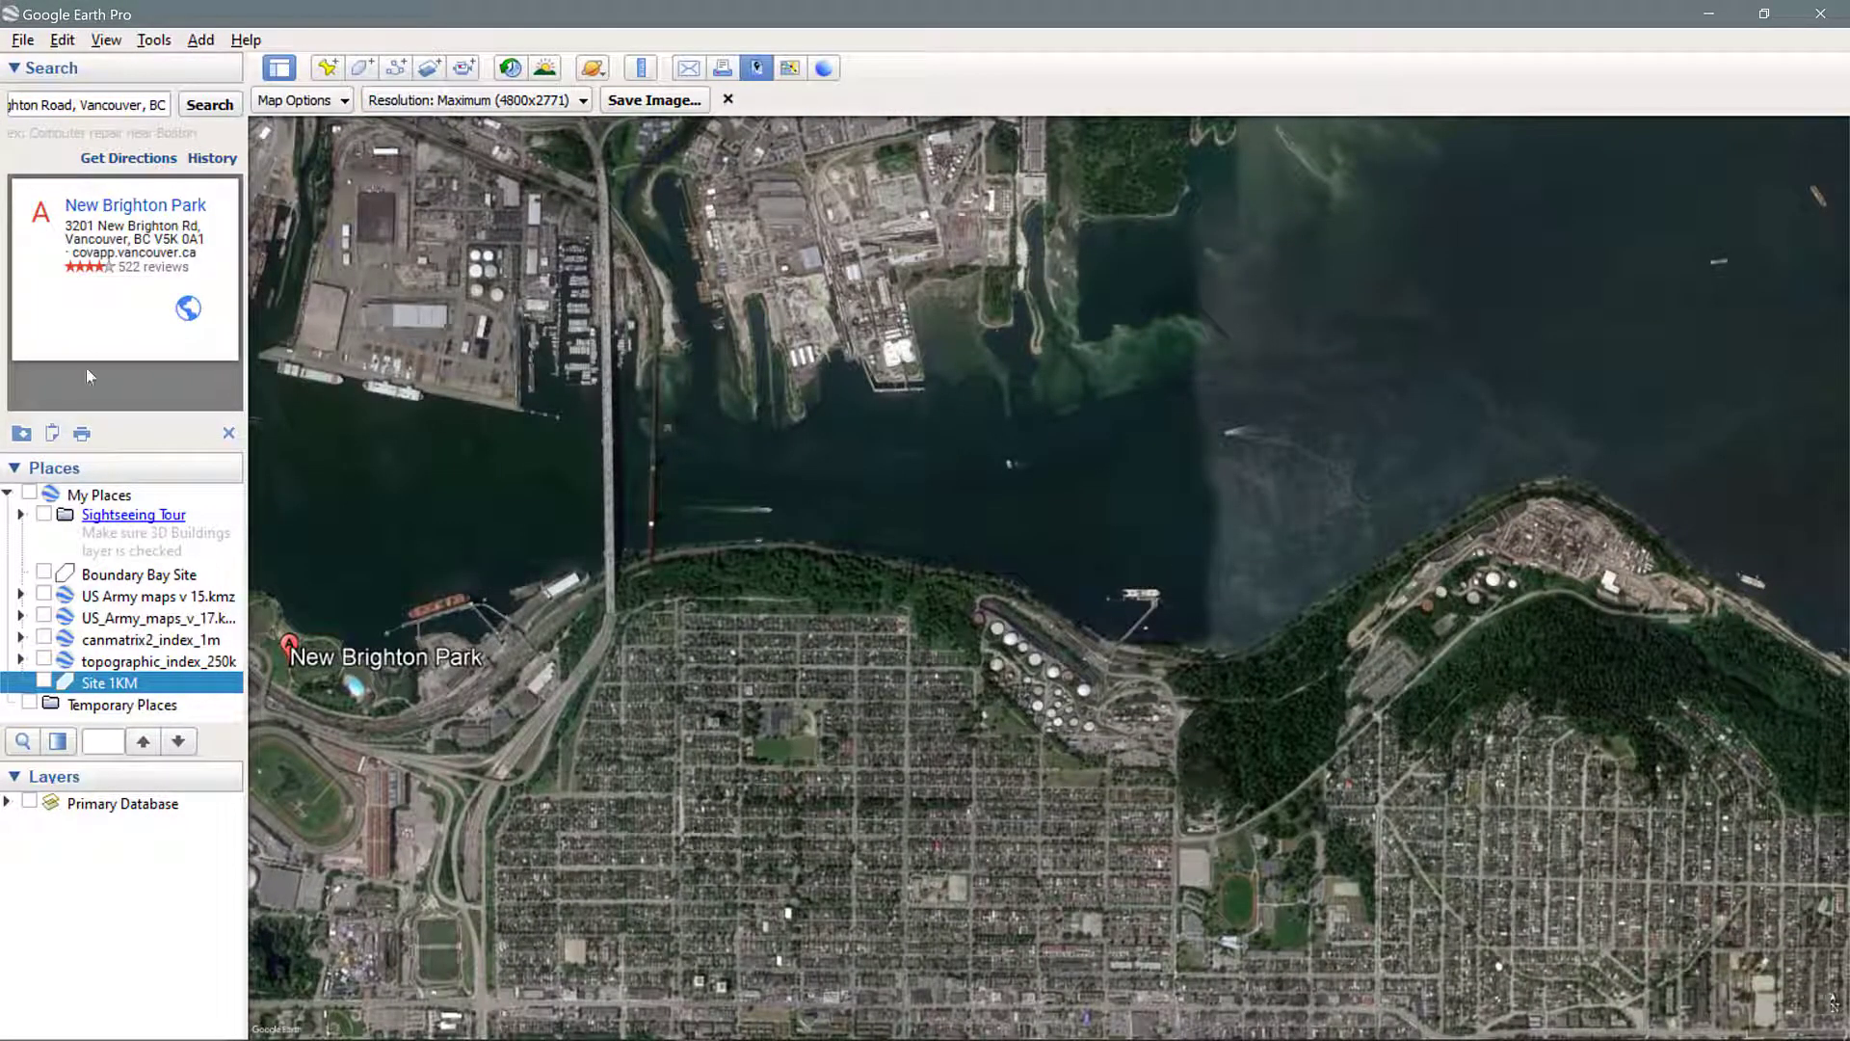
click(229, 434)
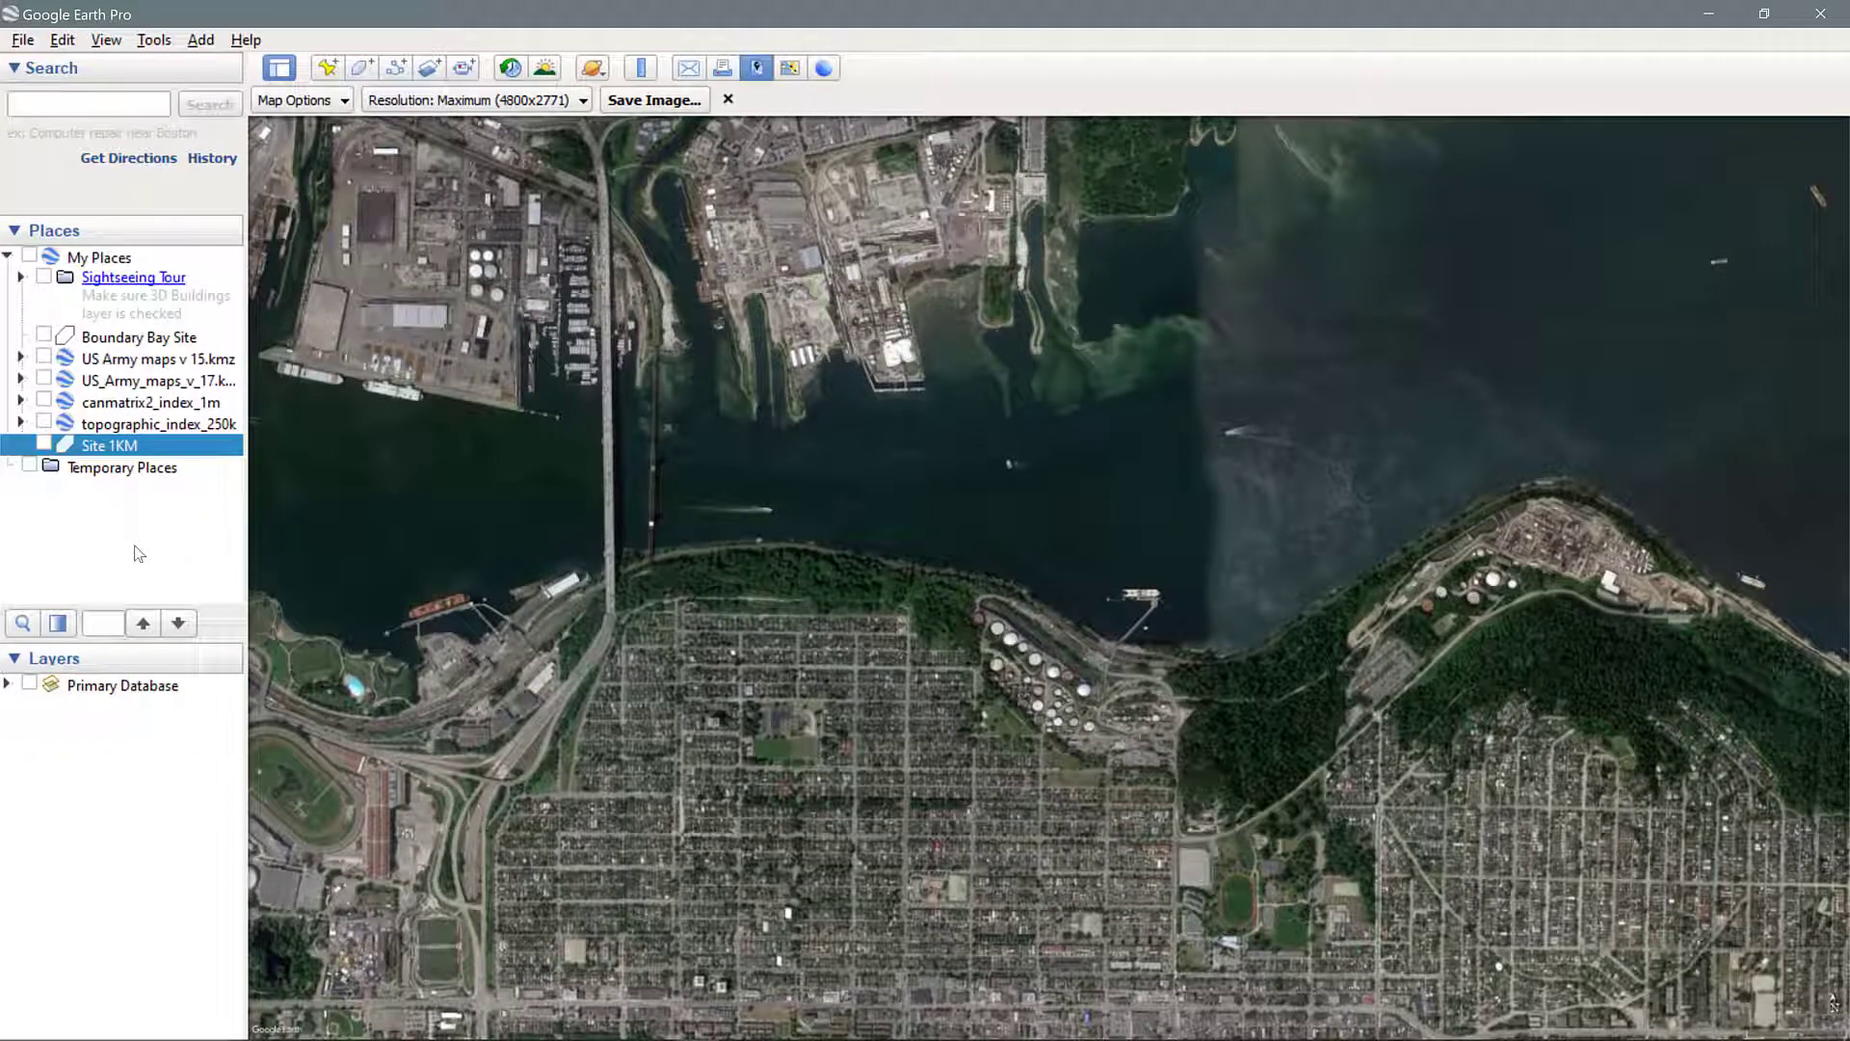
drag(978, 622, 865, 637)
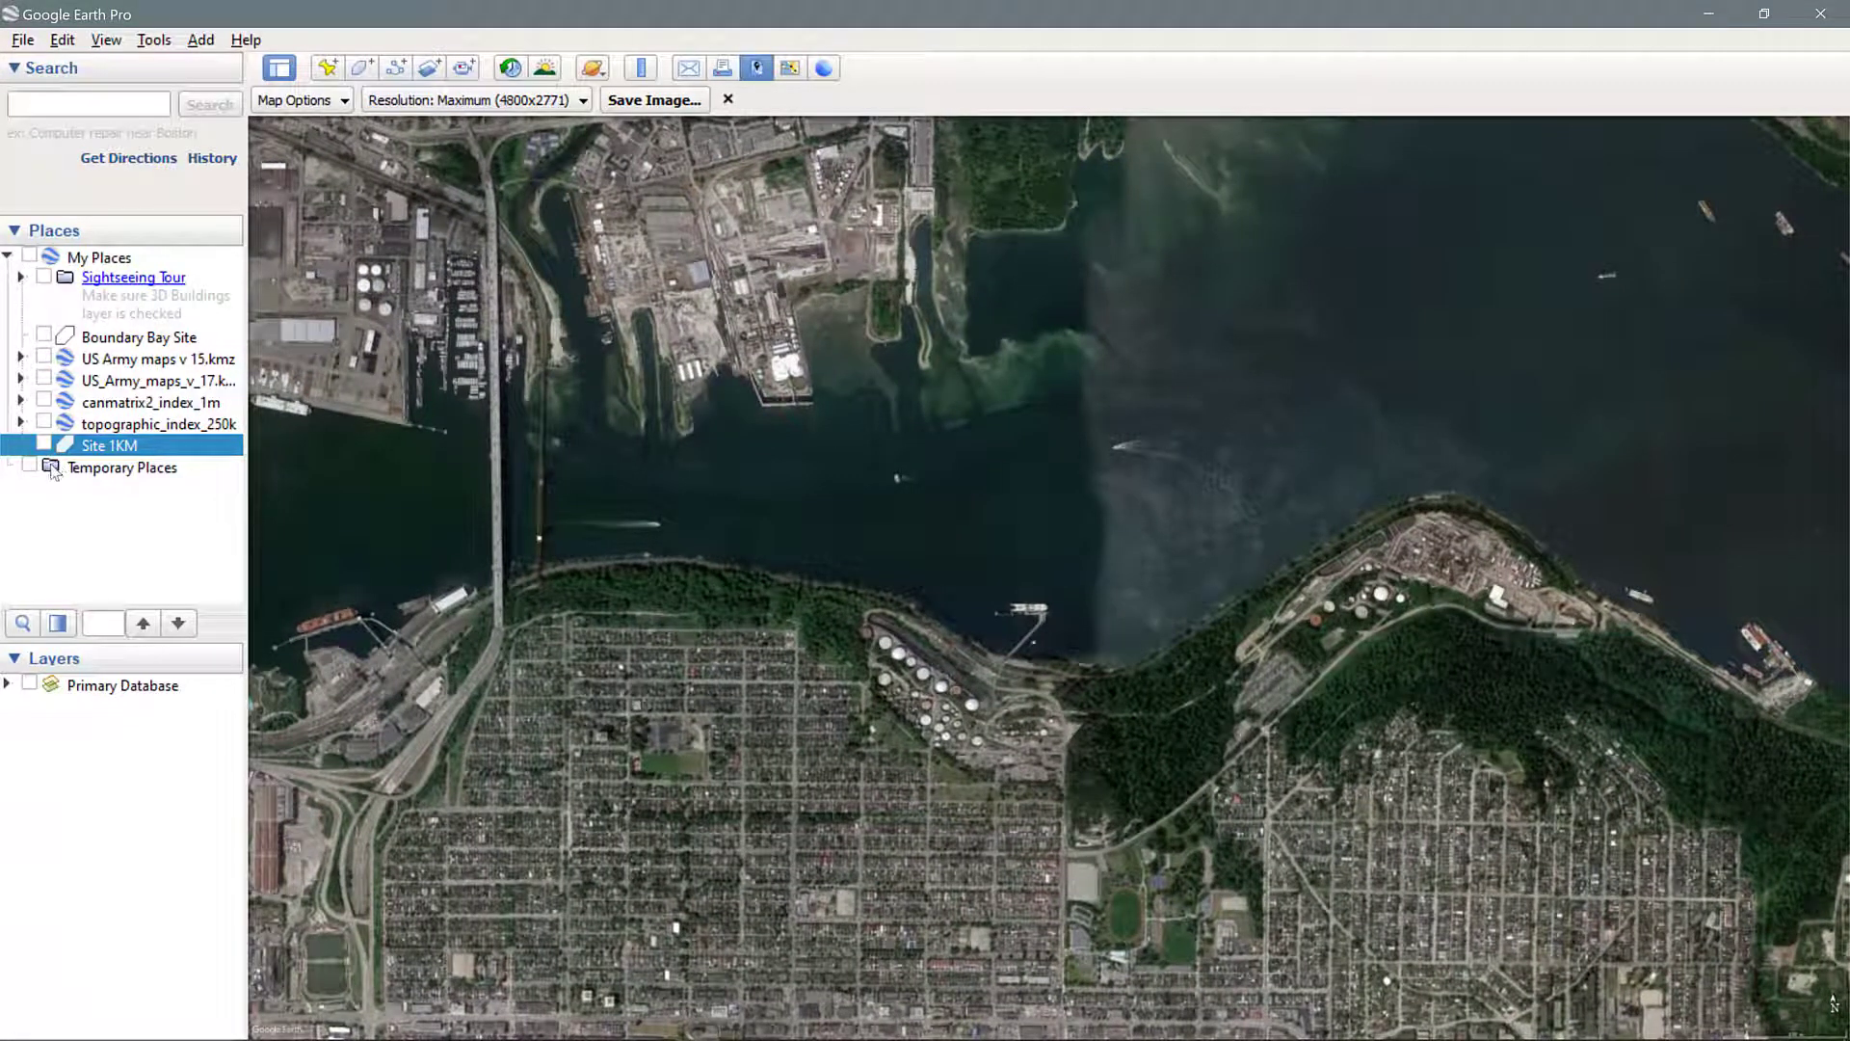
Step: Collapse the My Places tree and review the layers in the Primary Database
click(8, 255)
click(8, 684)
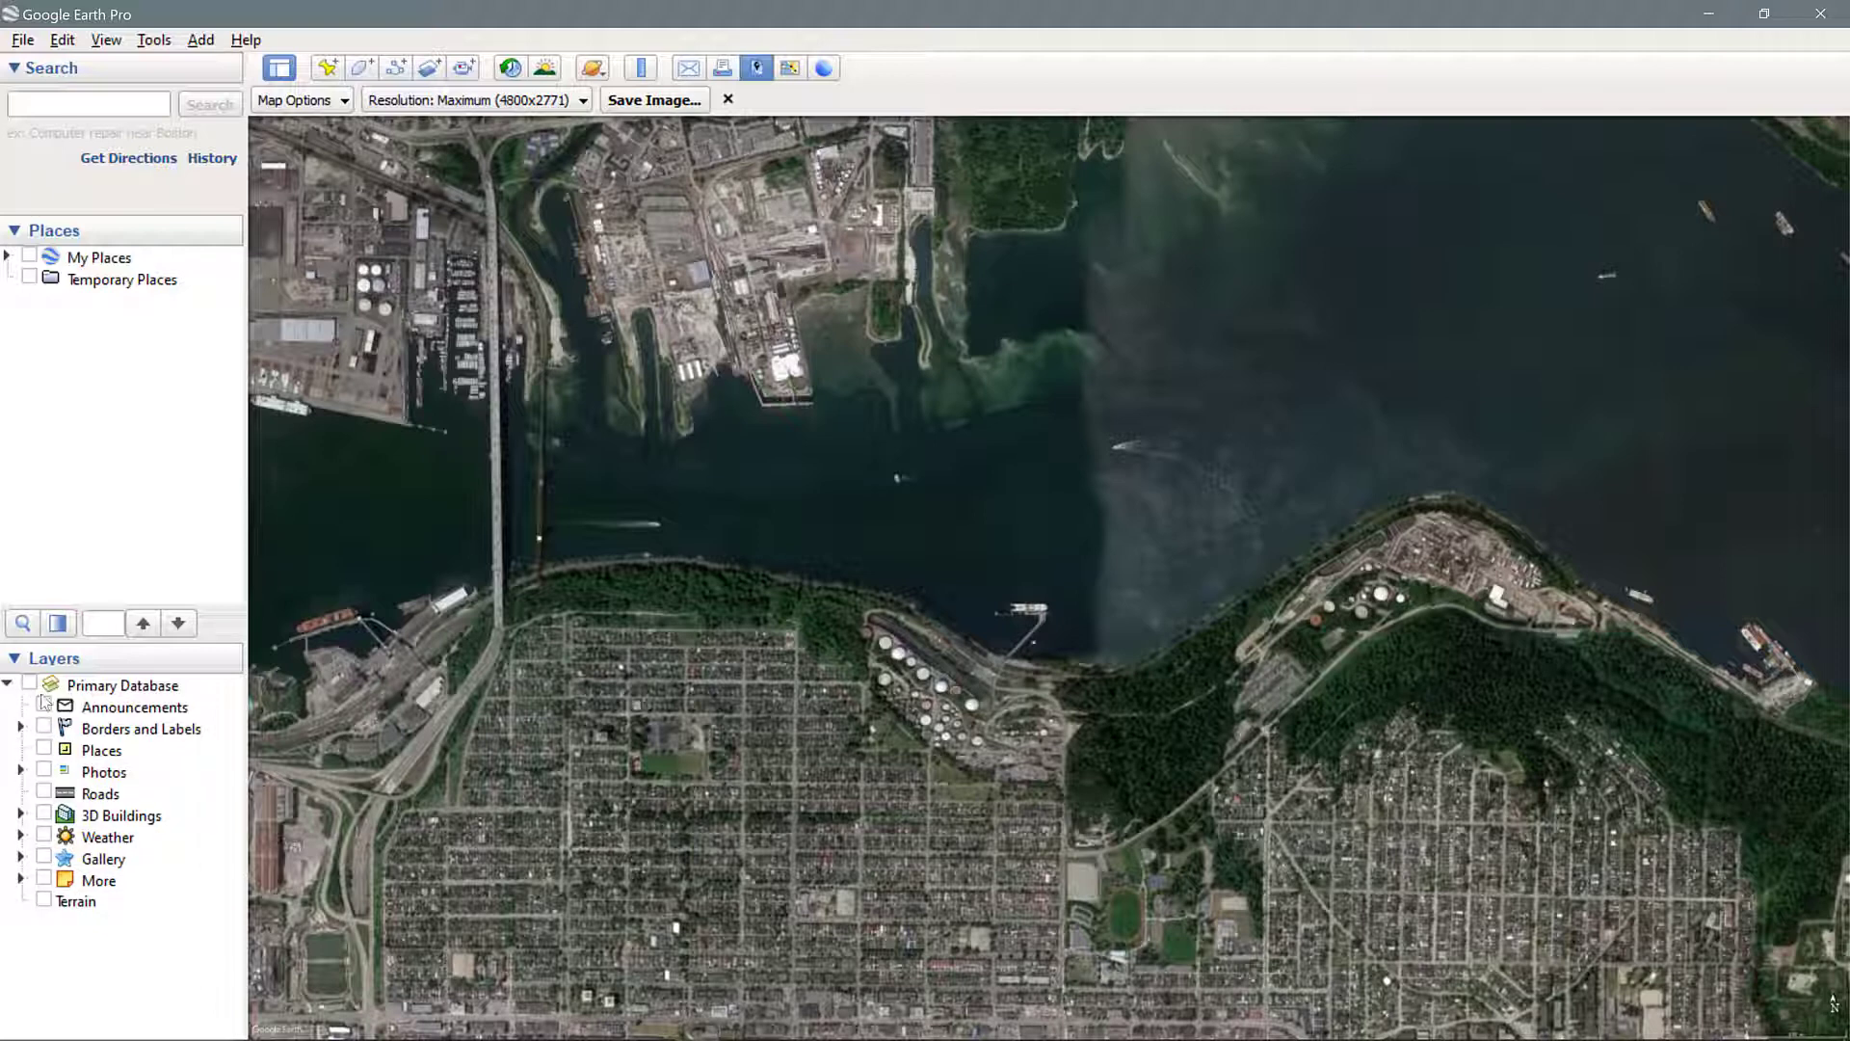
click(7, 684)
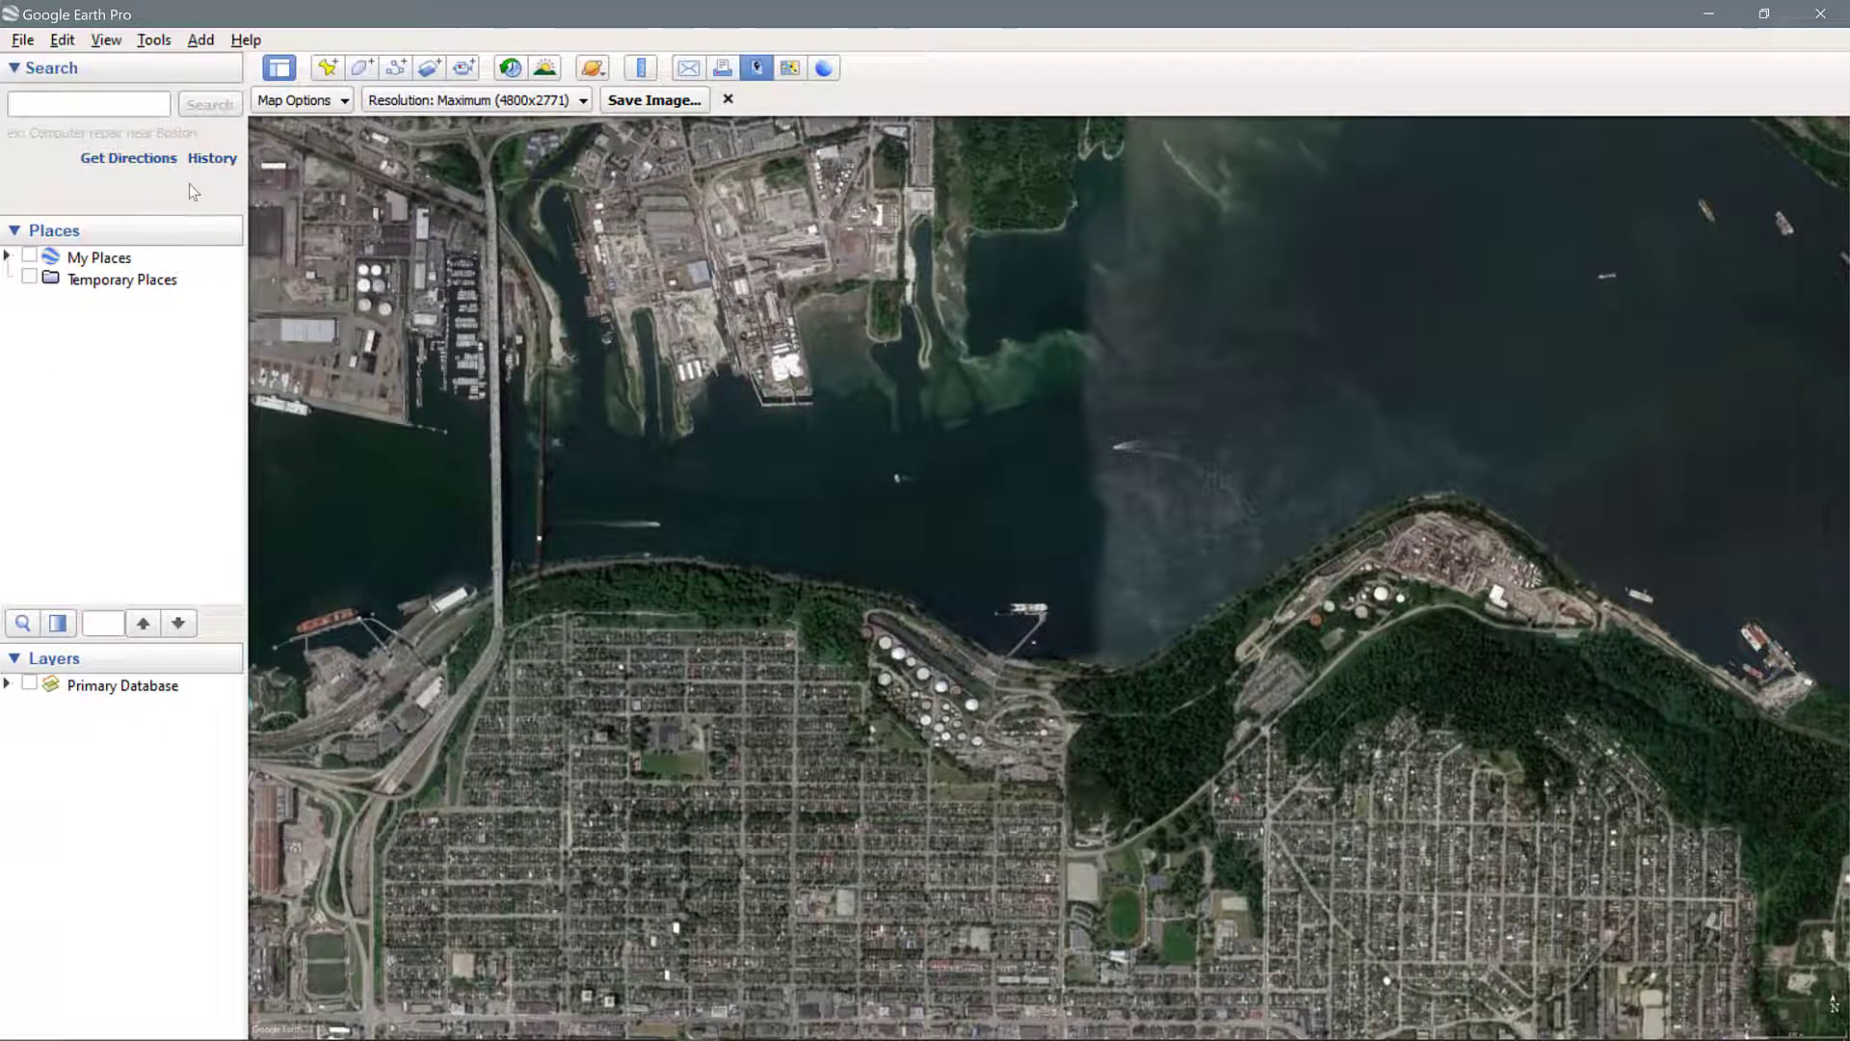
Step: Hide the sidebar to enlarge the map area
click(106, 41)
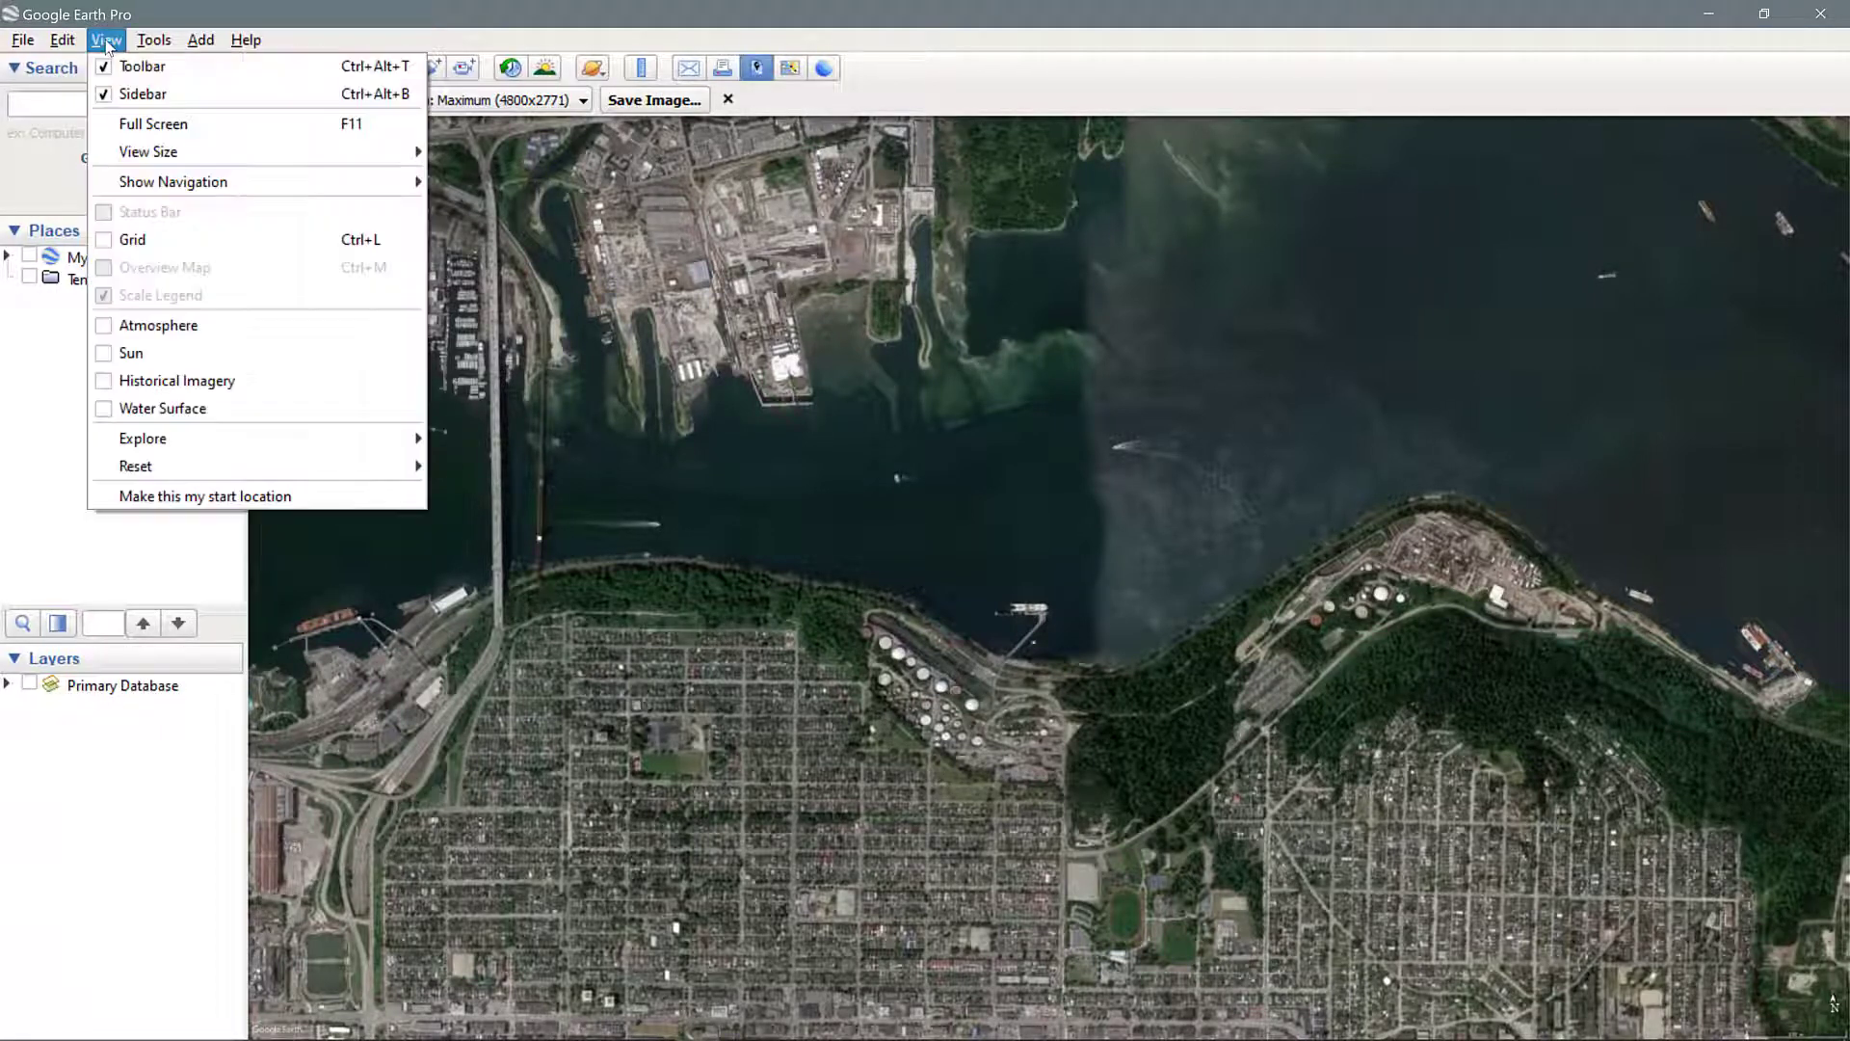
click(135, 93)
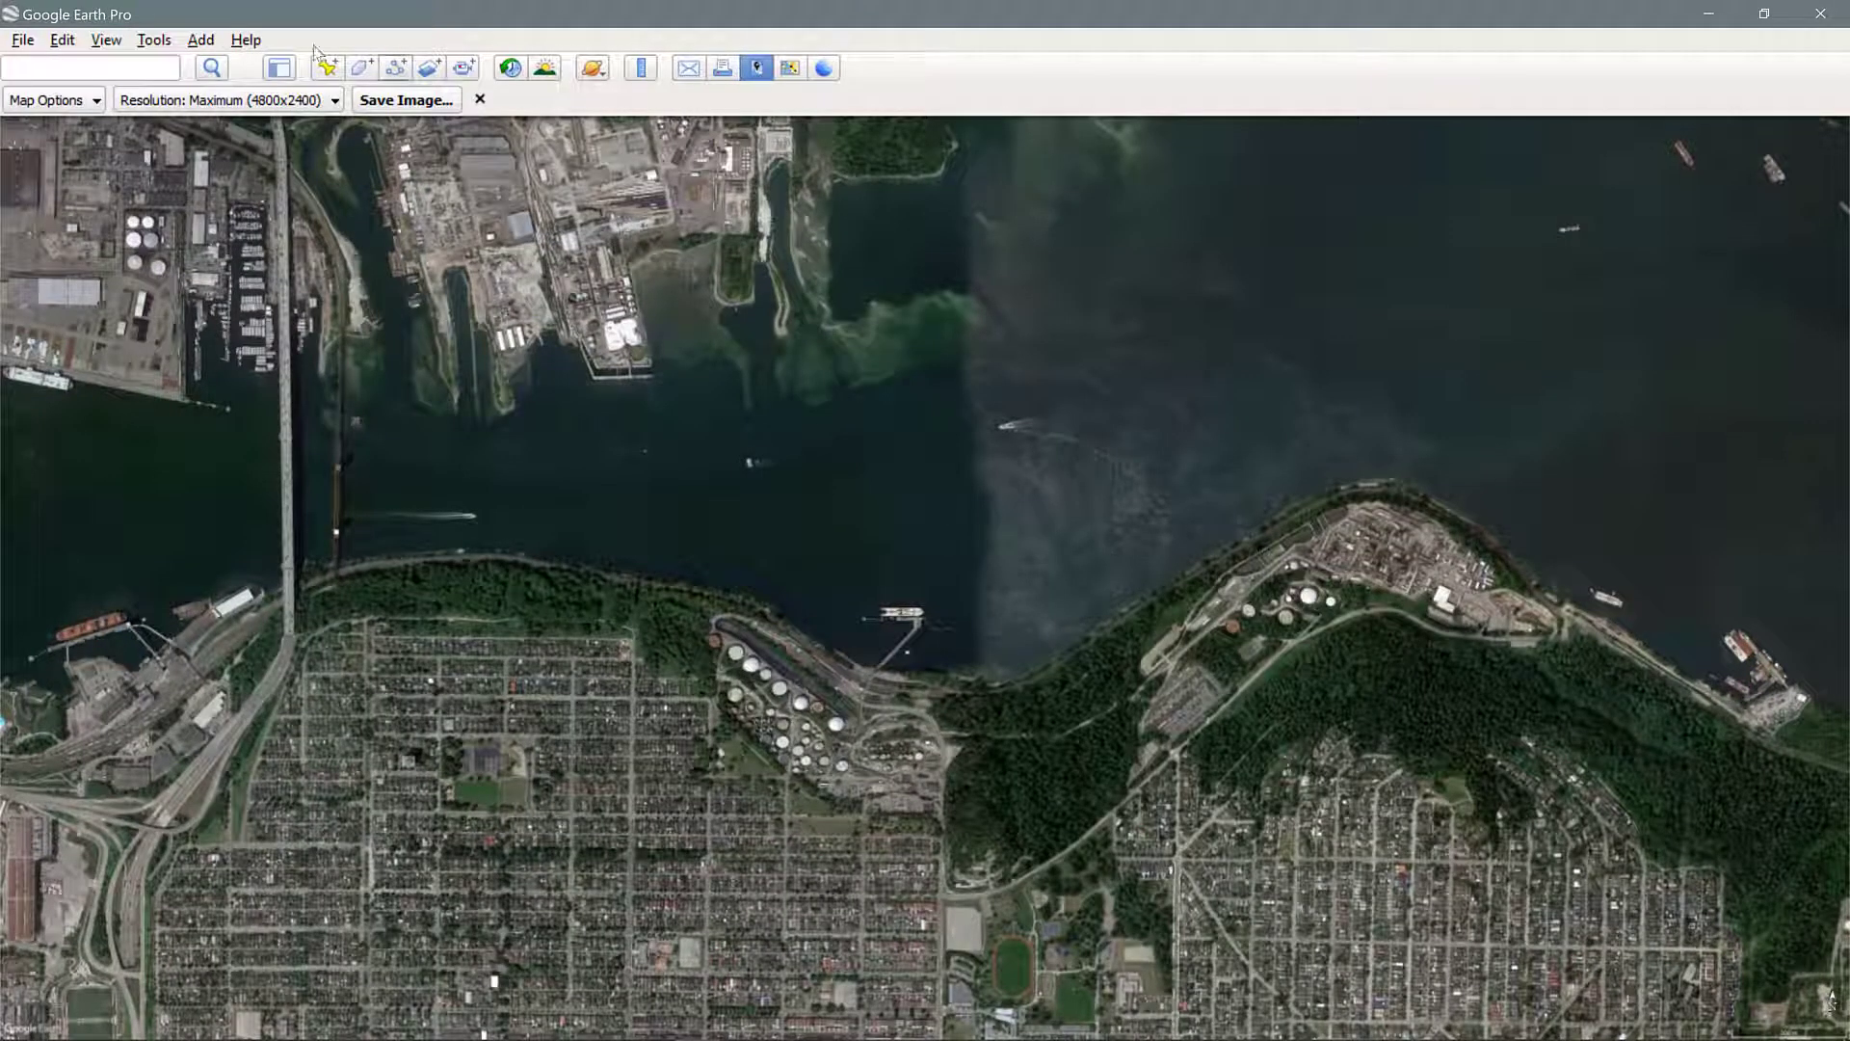
Step: Apply the 3D View options with Universal Transverse Mercator coordinates and units in meters and kilometers
click(149, 40)
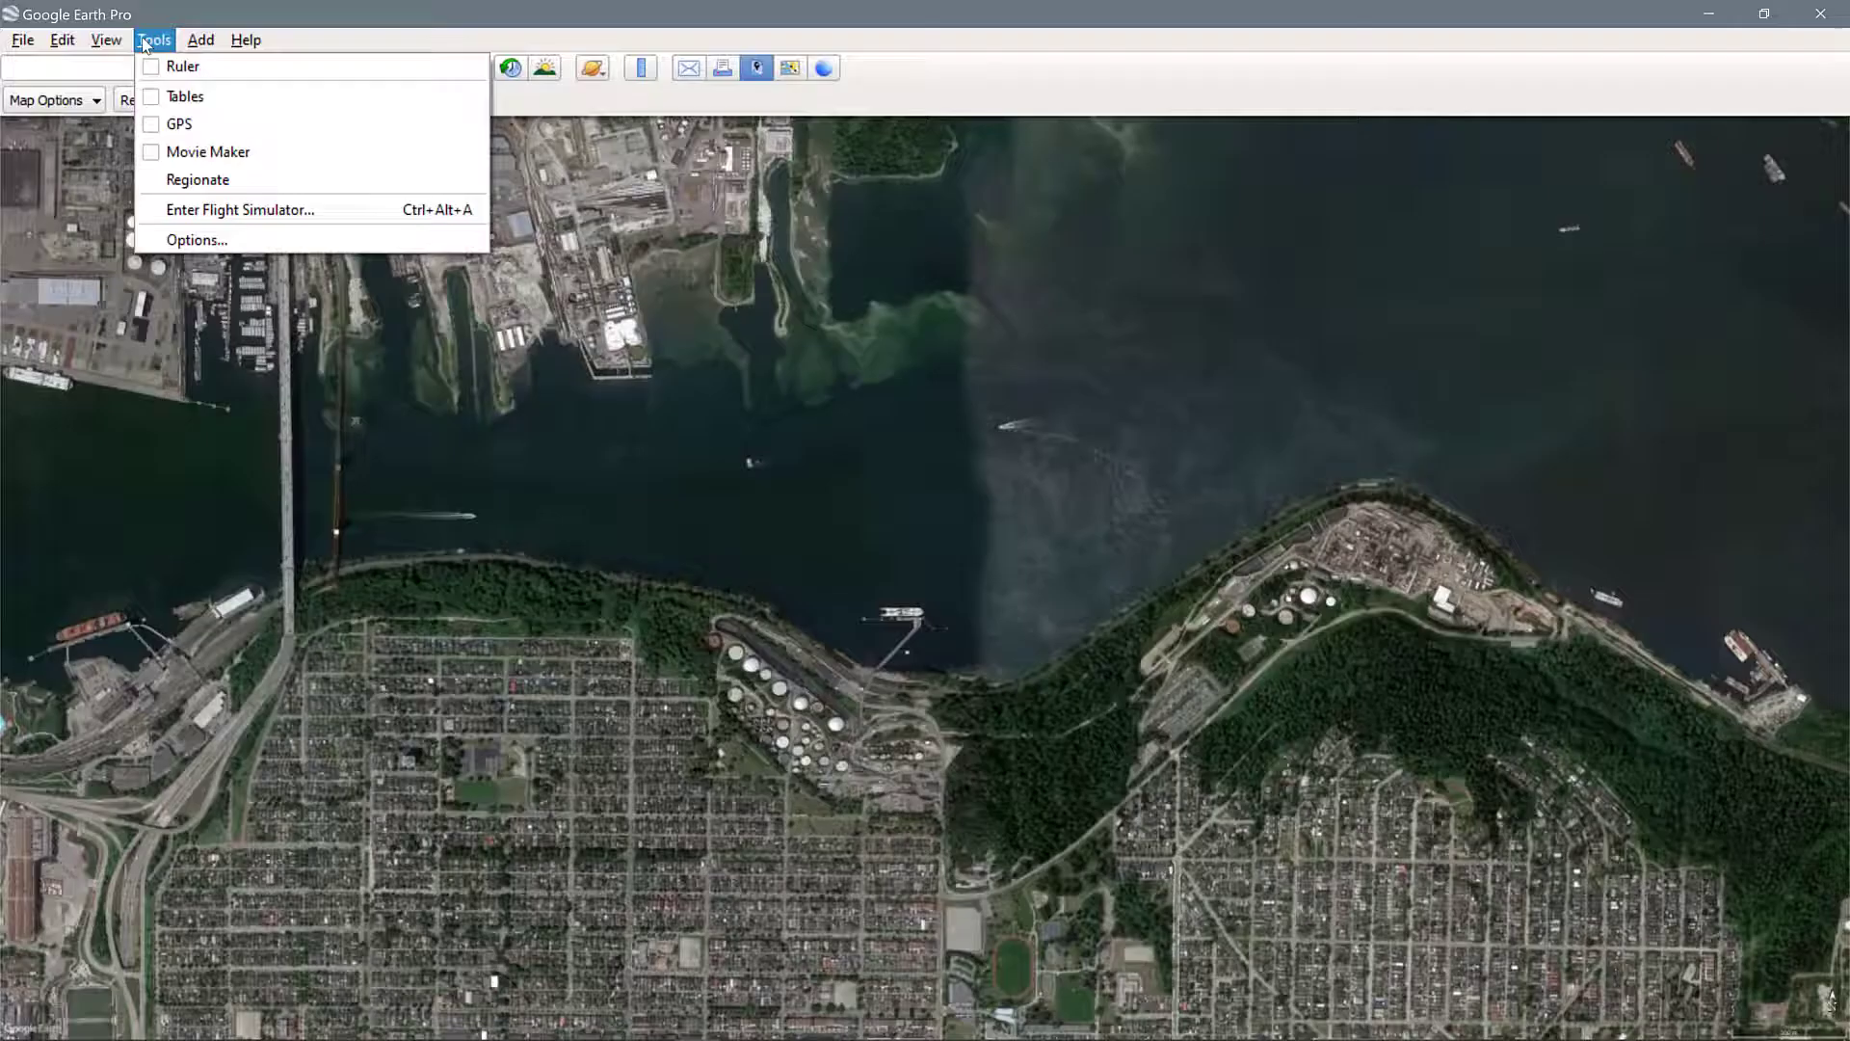
click(183, 236)
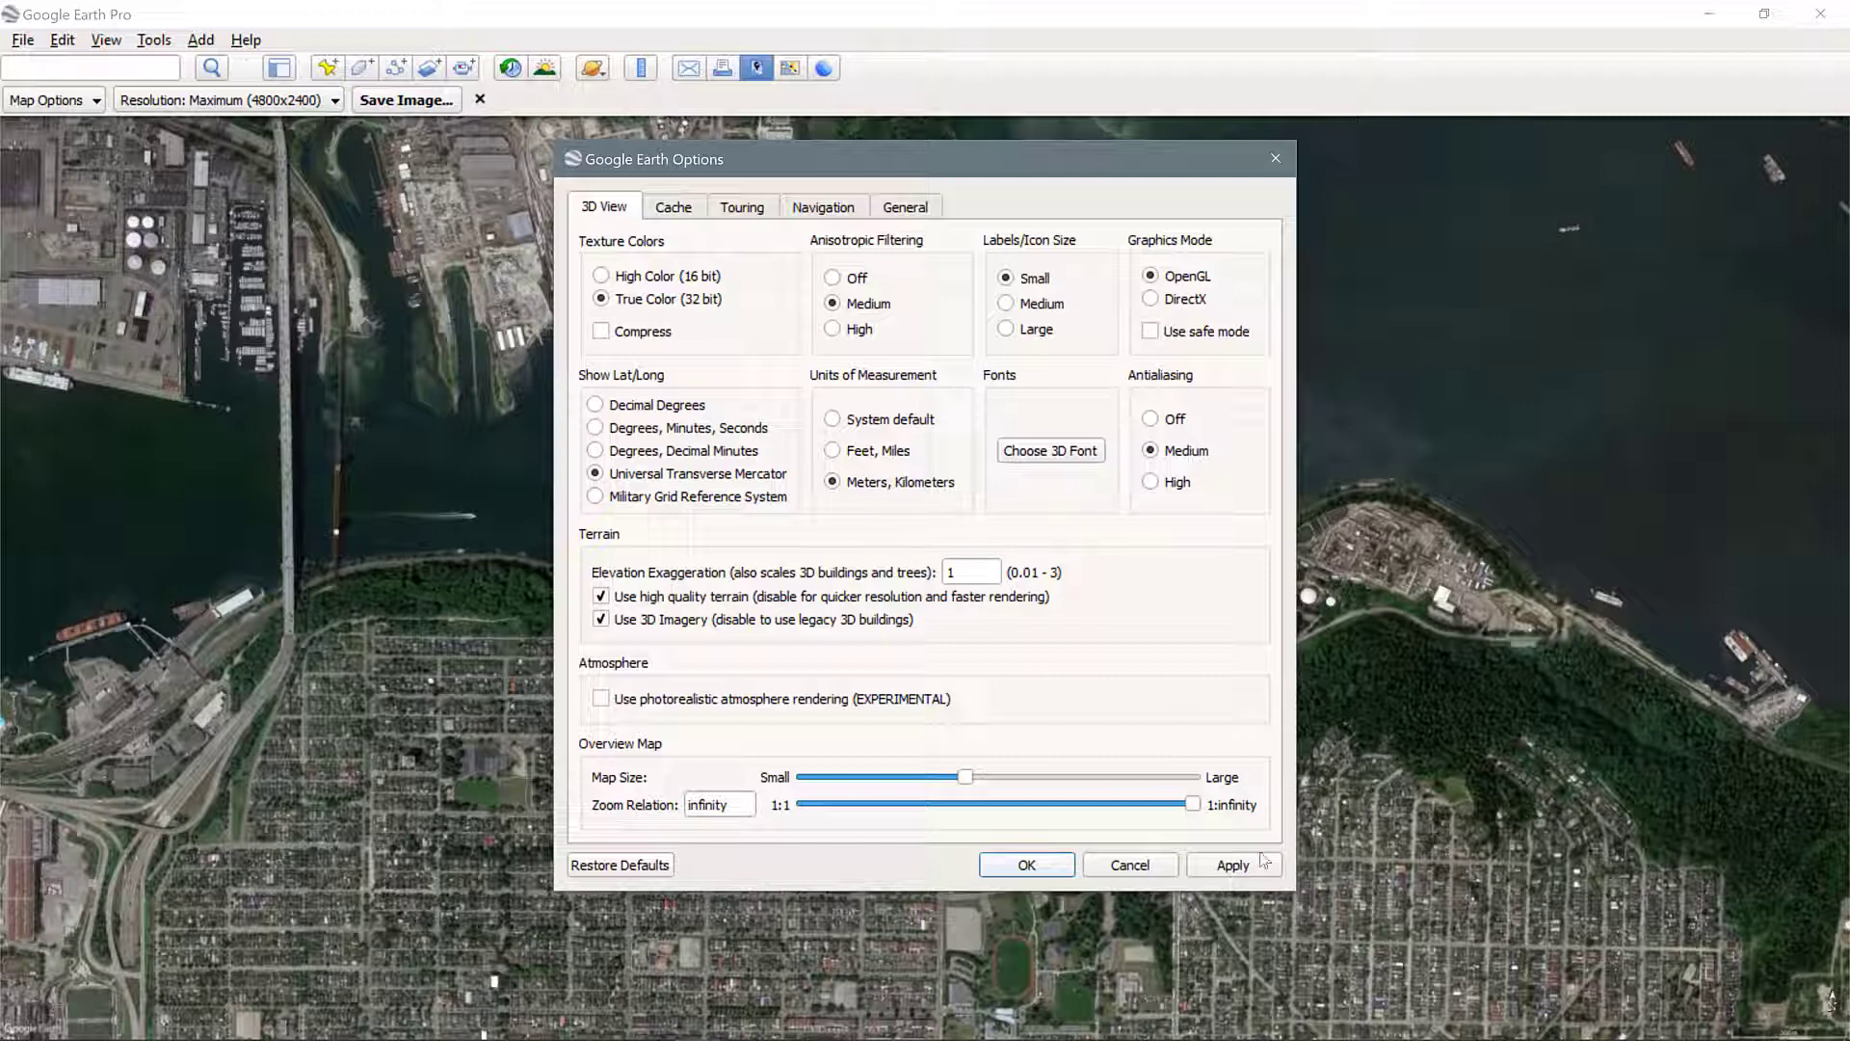
click(1263, 866)
click(1028, 865)
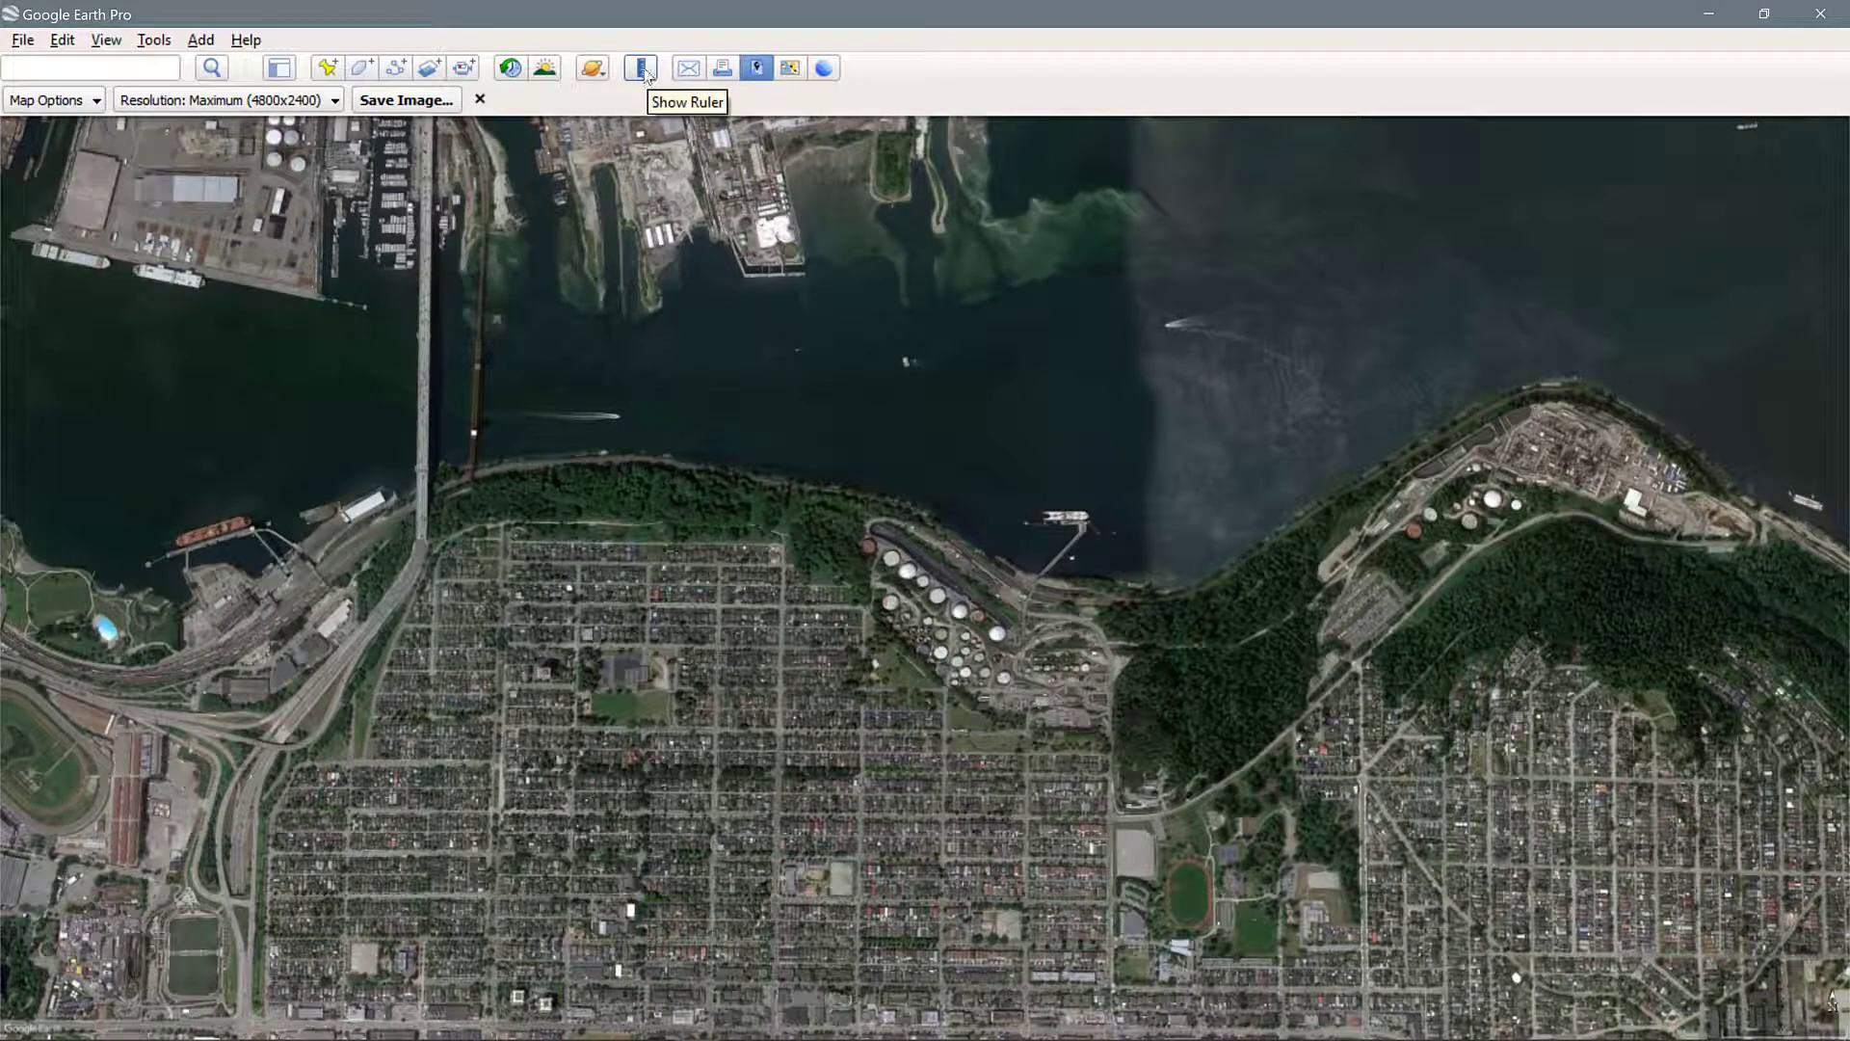
Step: Measure a horizontal ruler line about 1 km long, in kilometers, across the southern edge of the tank farm
click(641, 68)
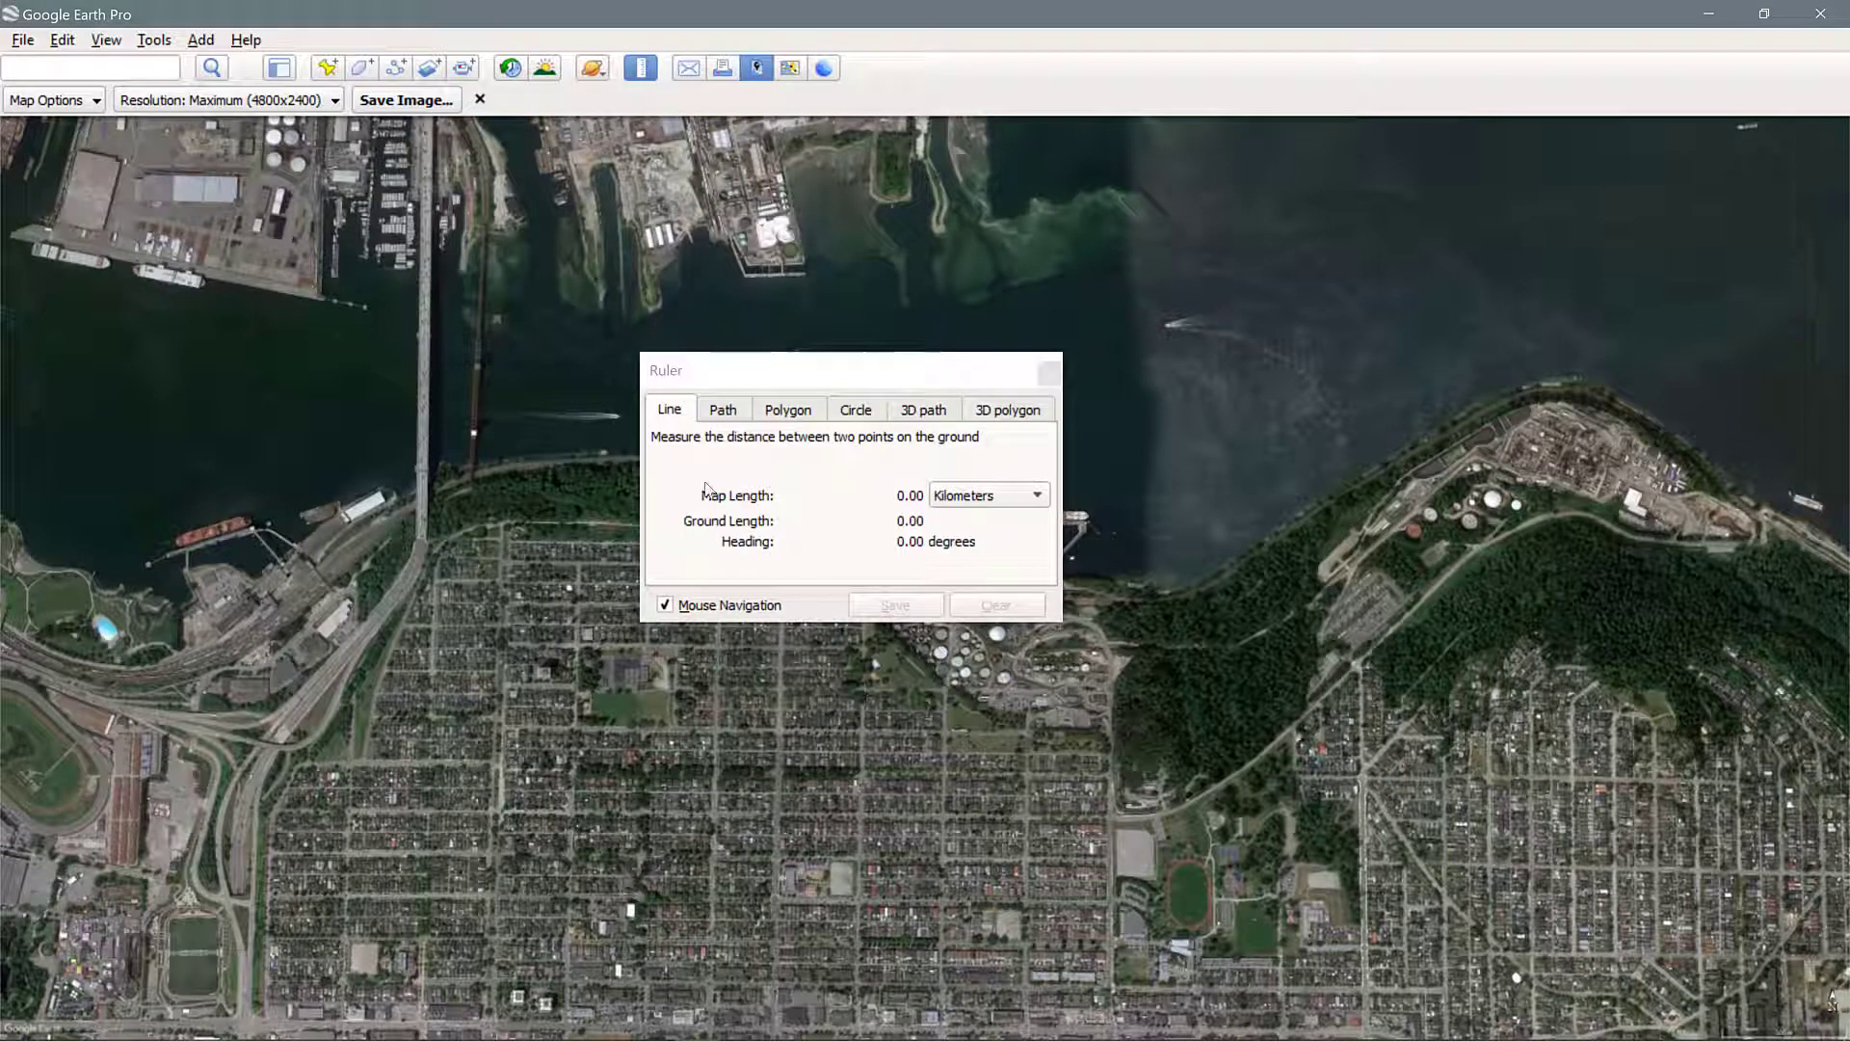
click(663, 417)
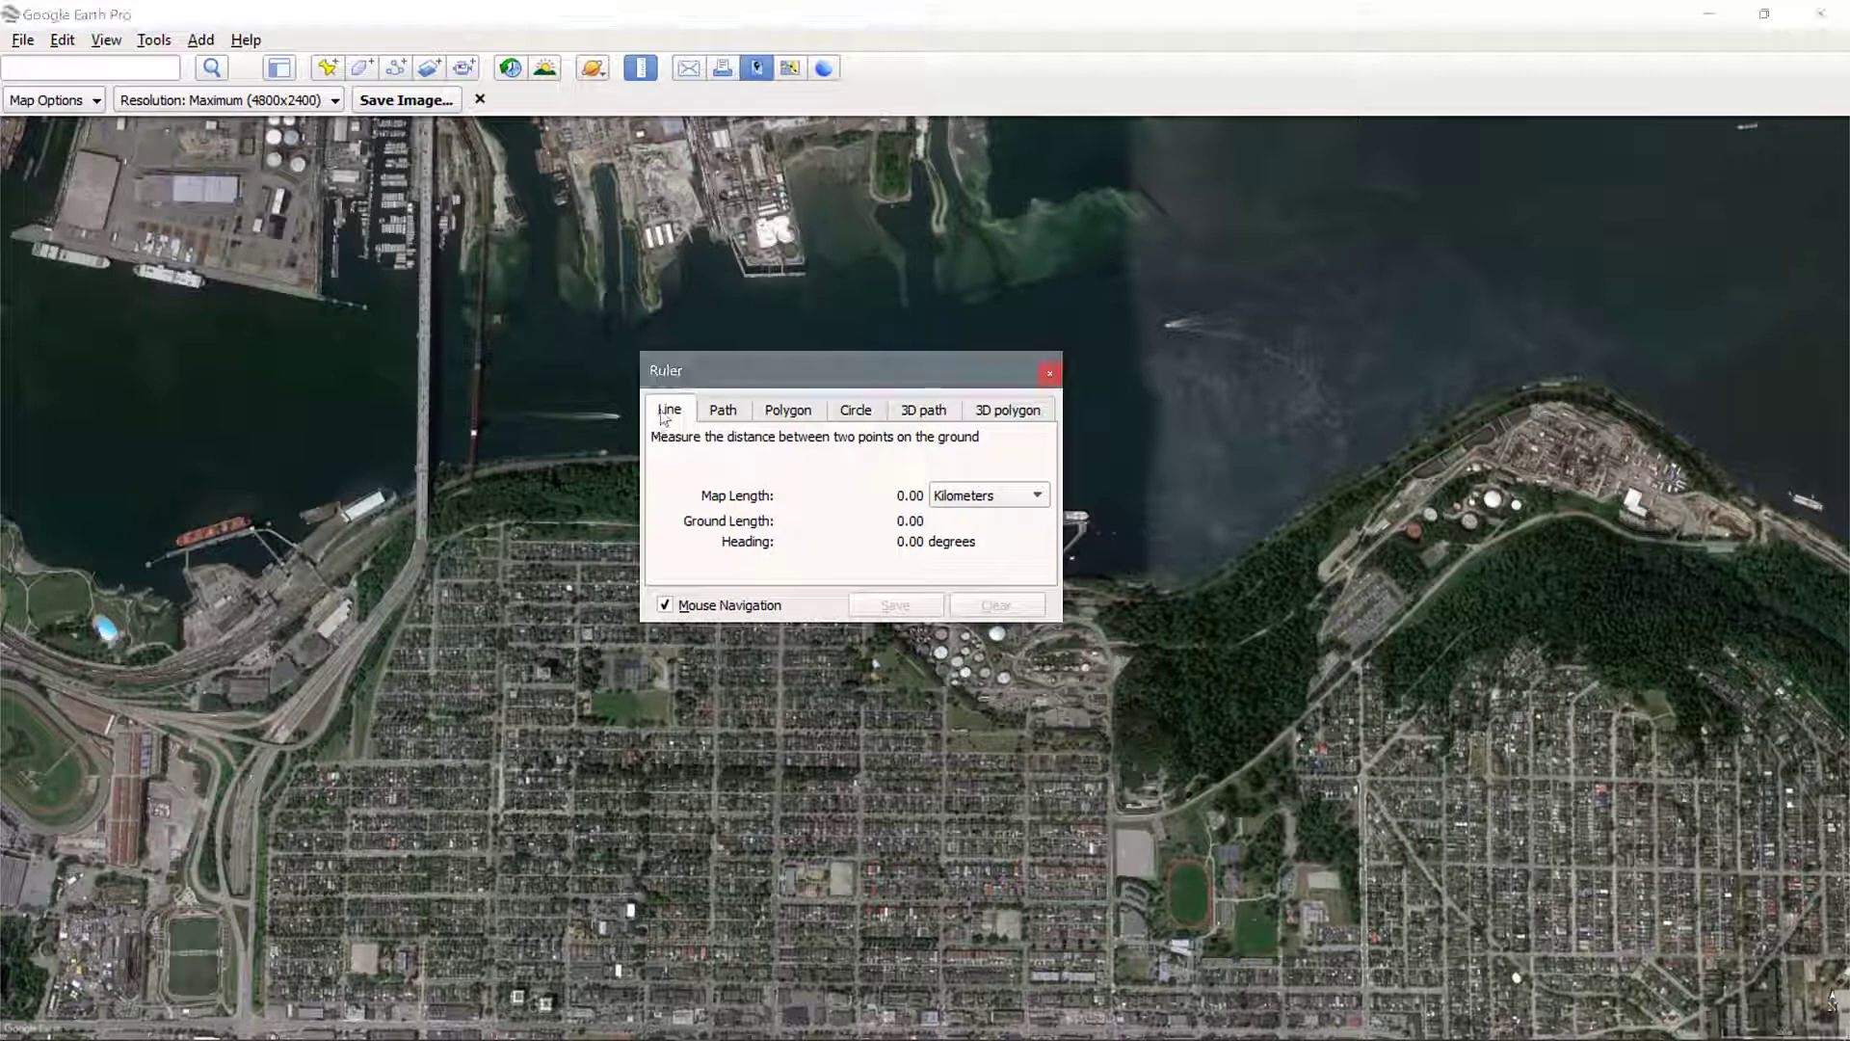
click(967, 496)
click(966, 497)
click(827, 711)
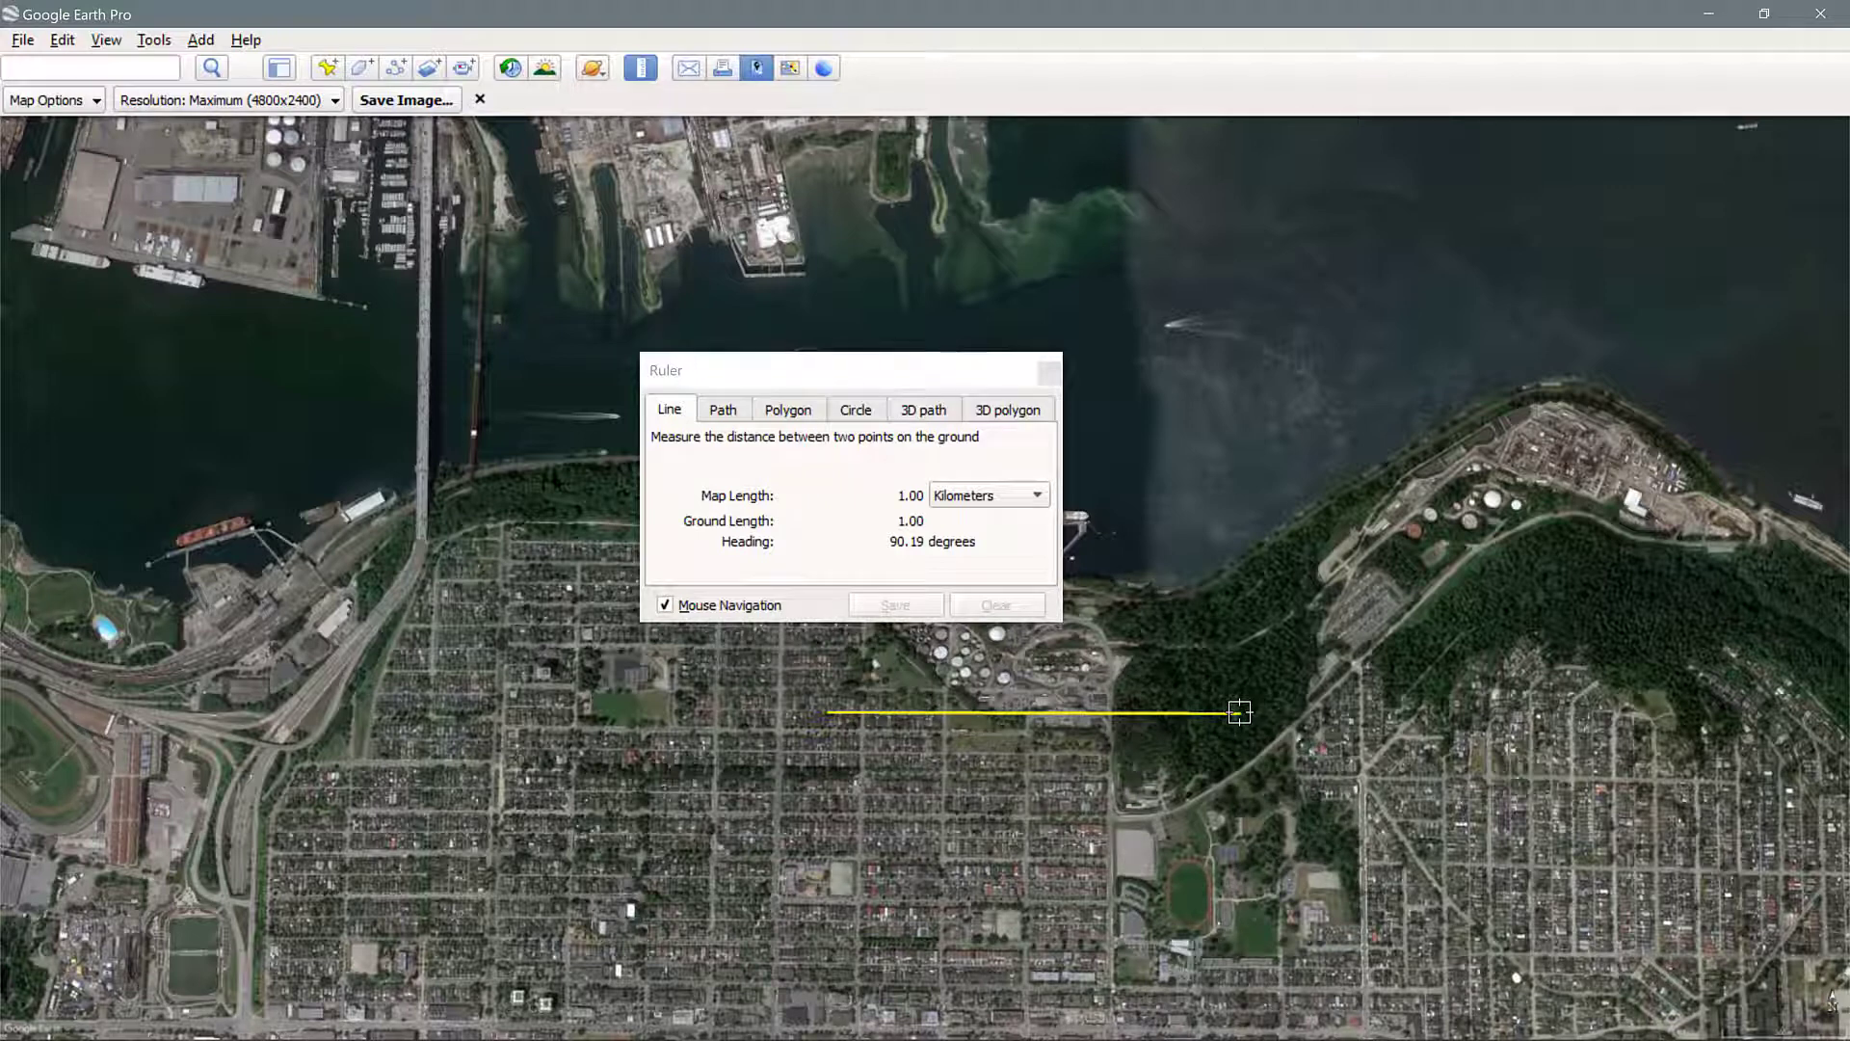
click(1240, 713)
Step: Check the extent of the measured line against the shoreline, and clear it and close the ruler
scroll(1164, 495, up, 3)
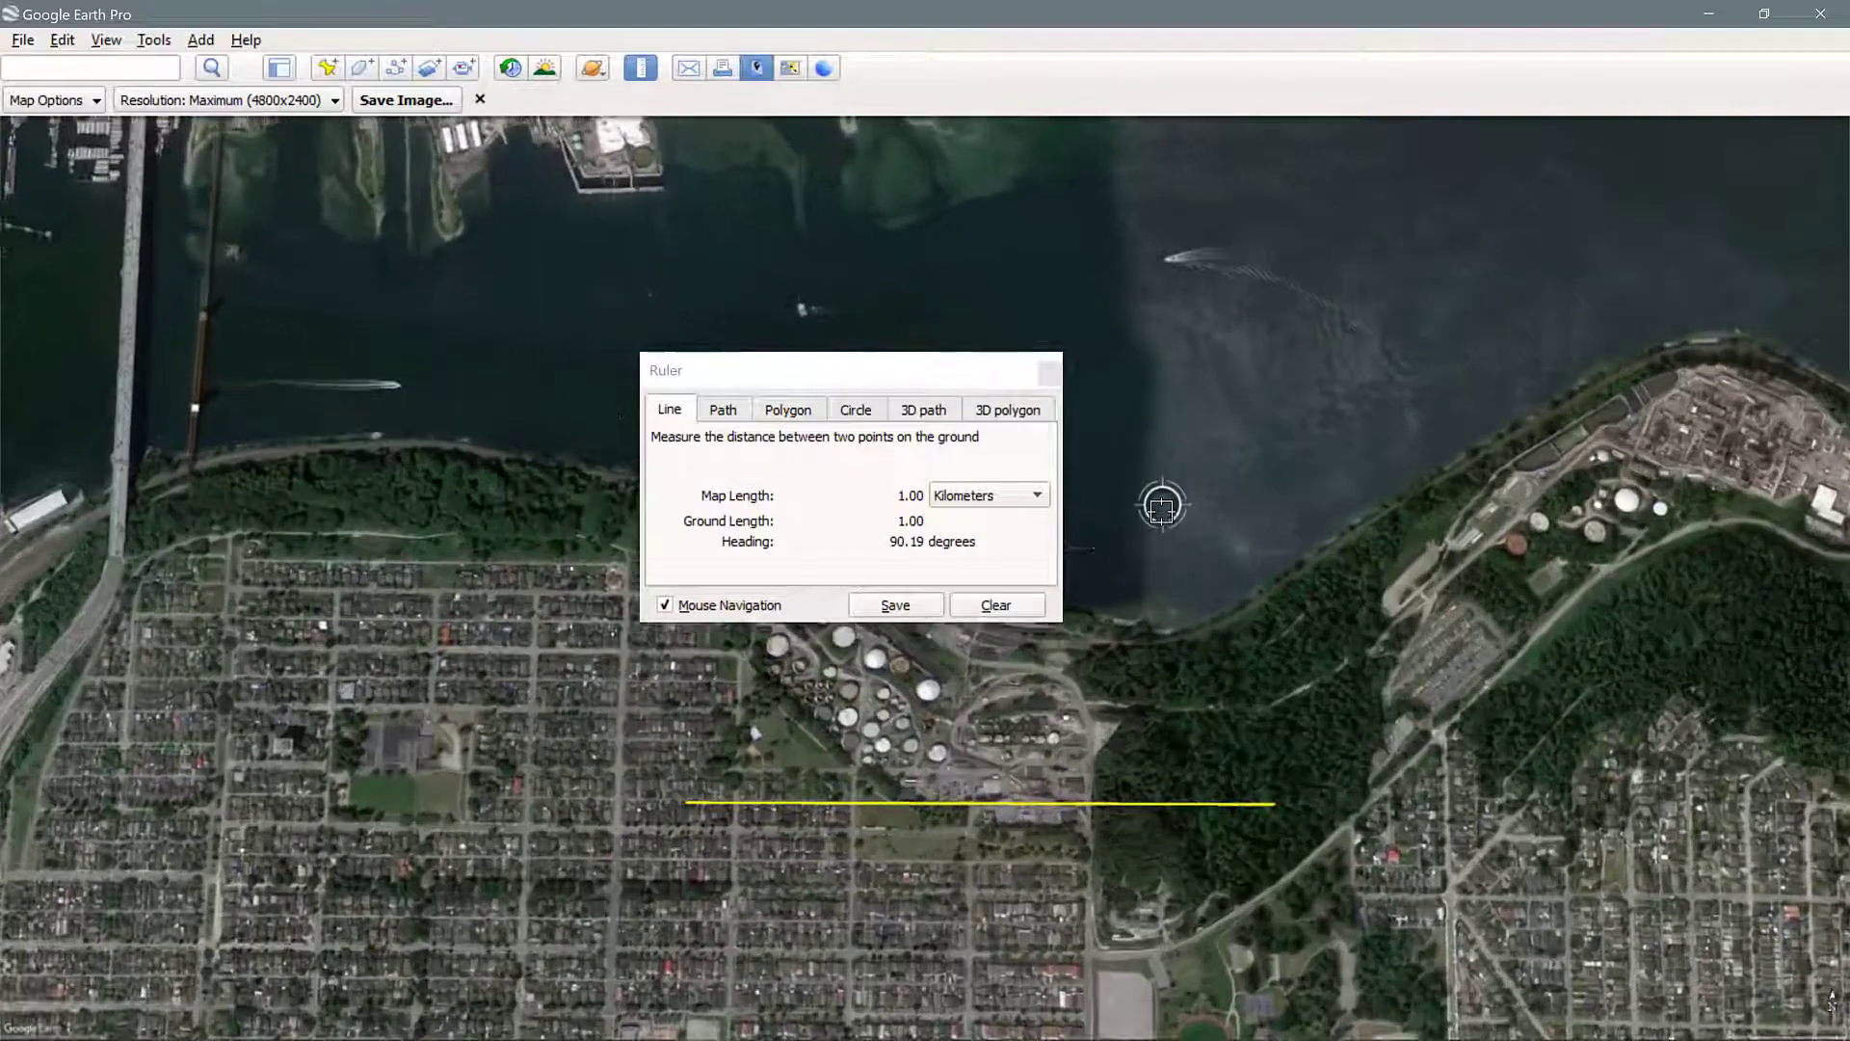
scroll(726, 804, down, 2)
scroll(909, 856, up, 2)
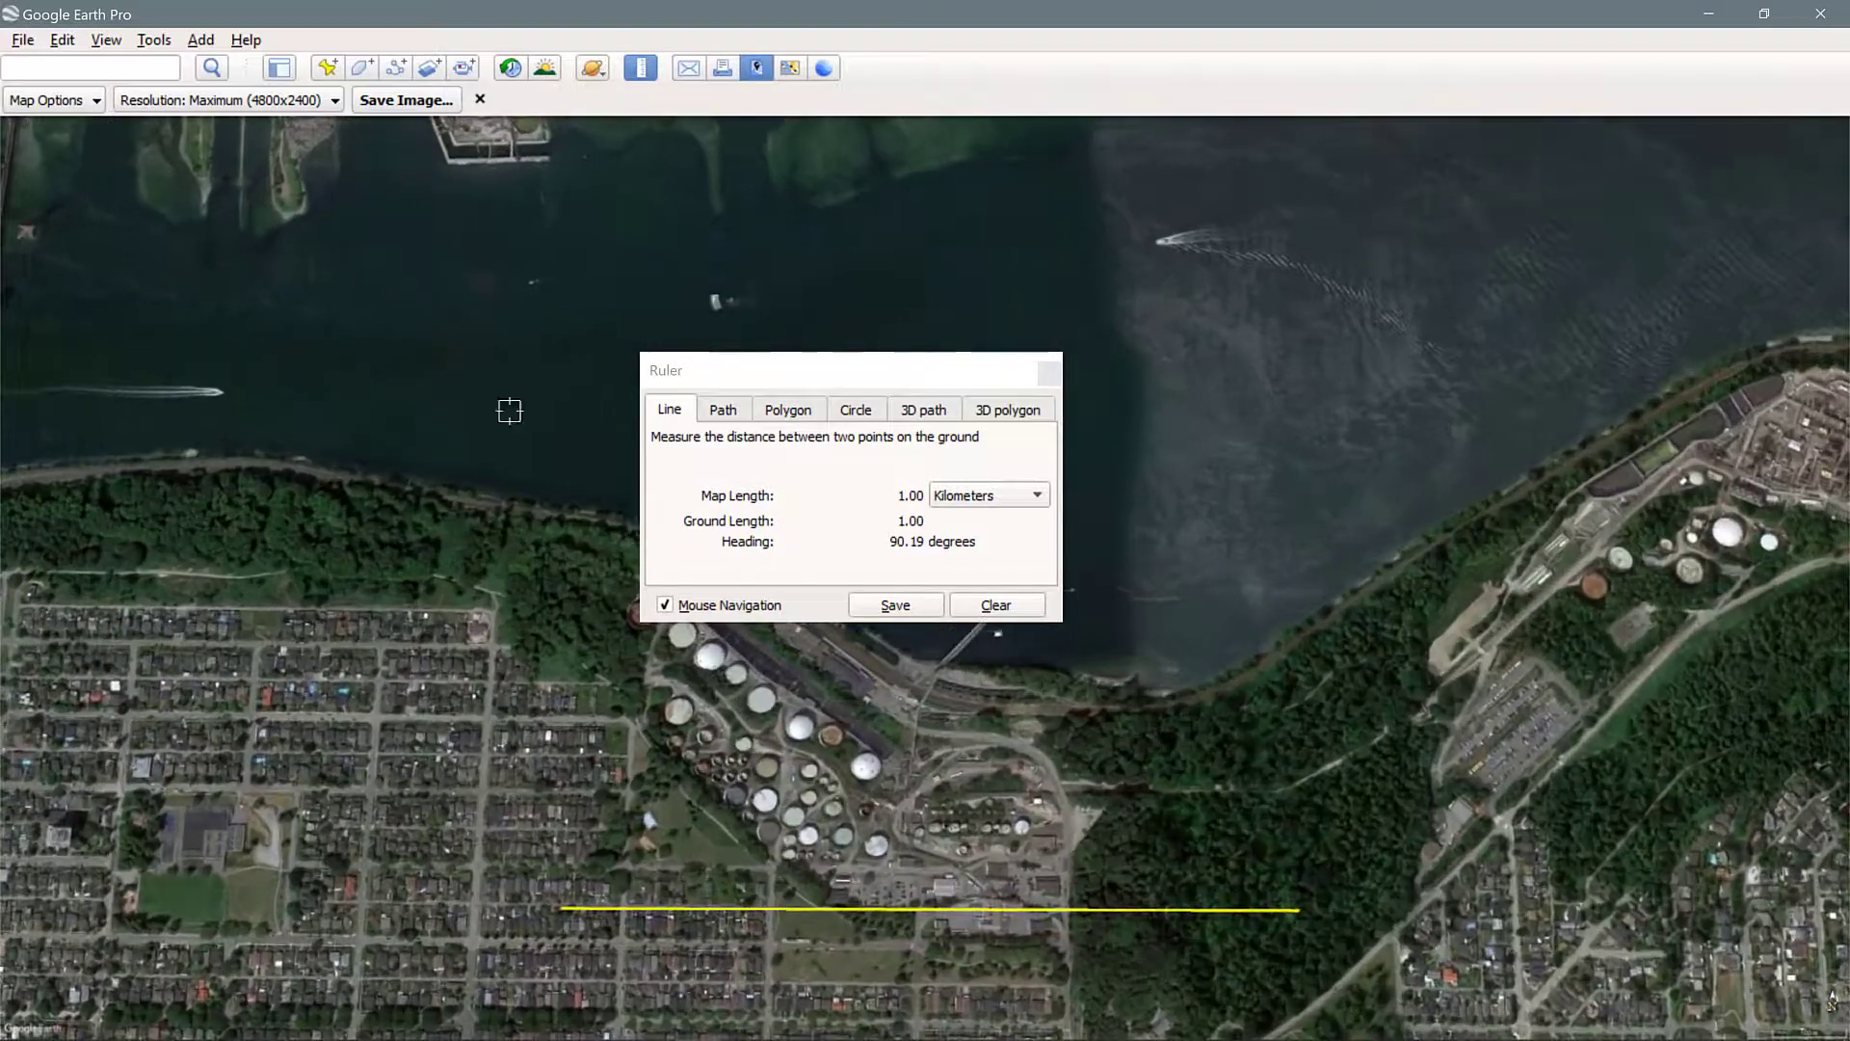
scroll(848, 819, down, 2)
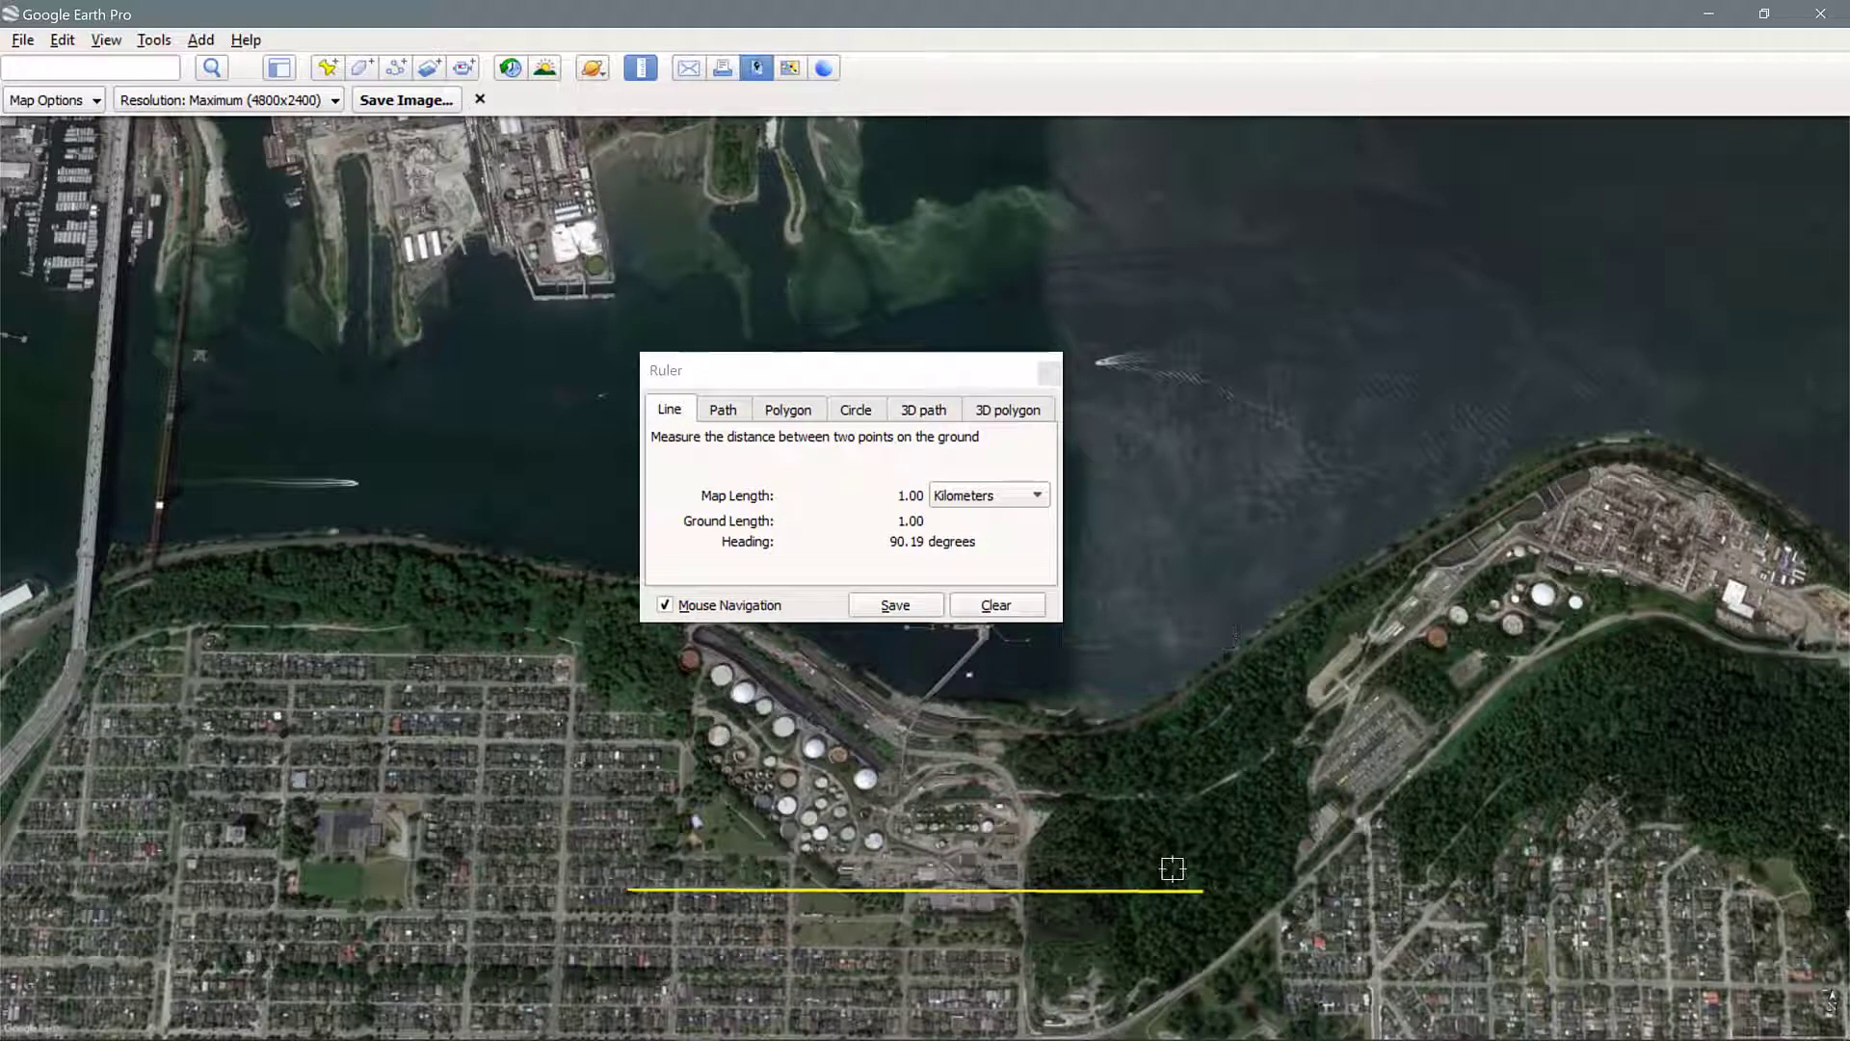
click(1017, 612)
click(1050, 371)
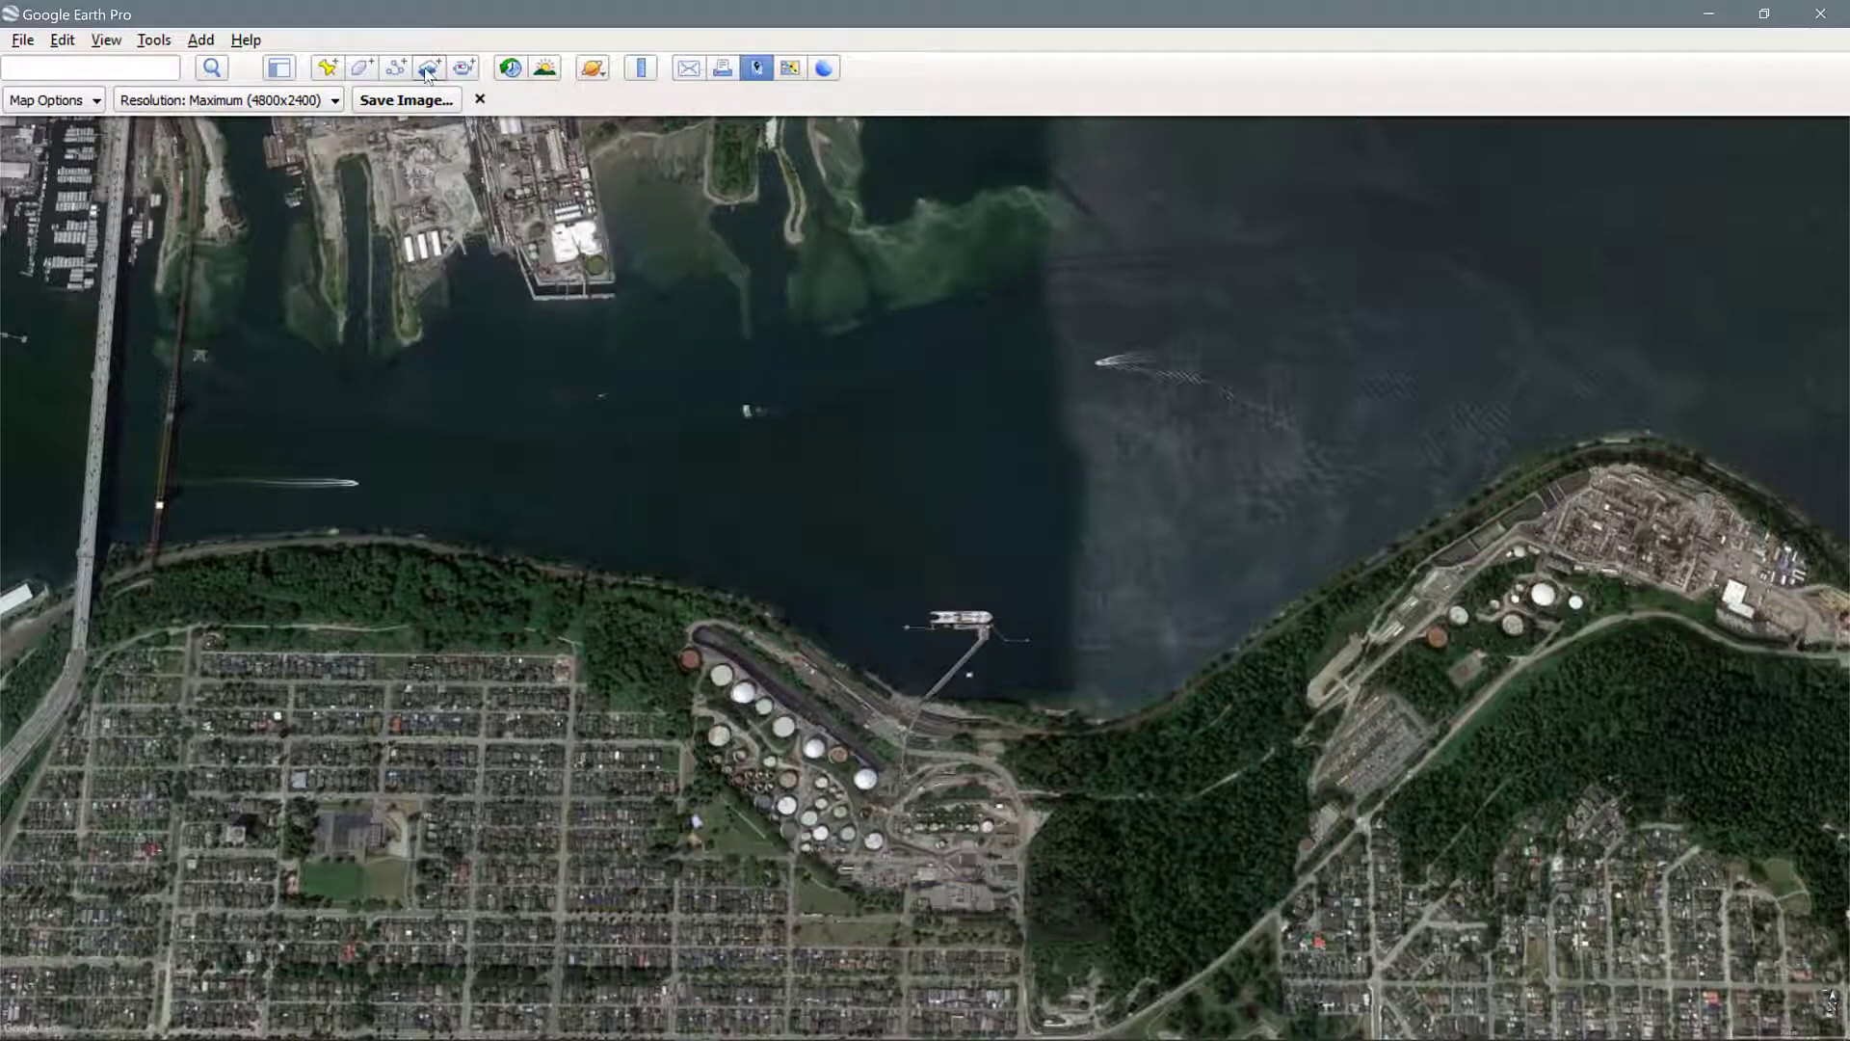
Step: Create a polygon named Site 1km with perimeter in kilometers and area in square kilometers, accepting it without any corners
click(361, 67)
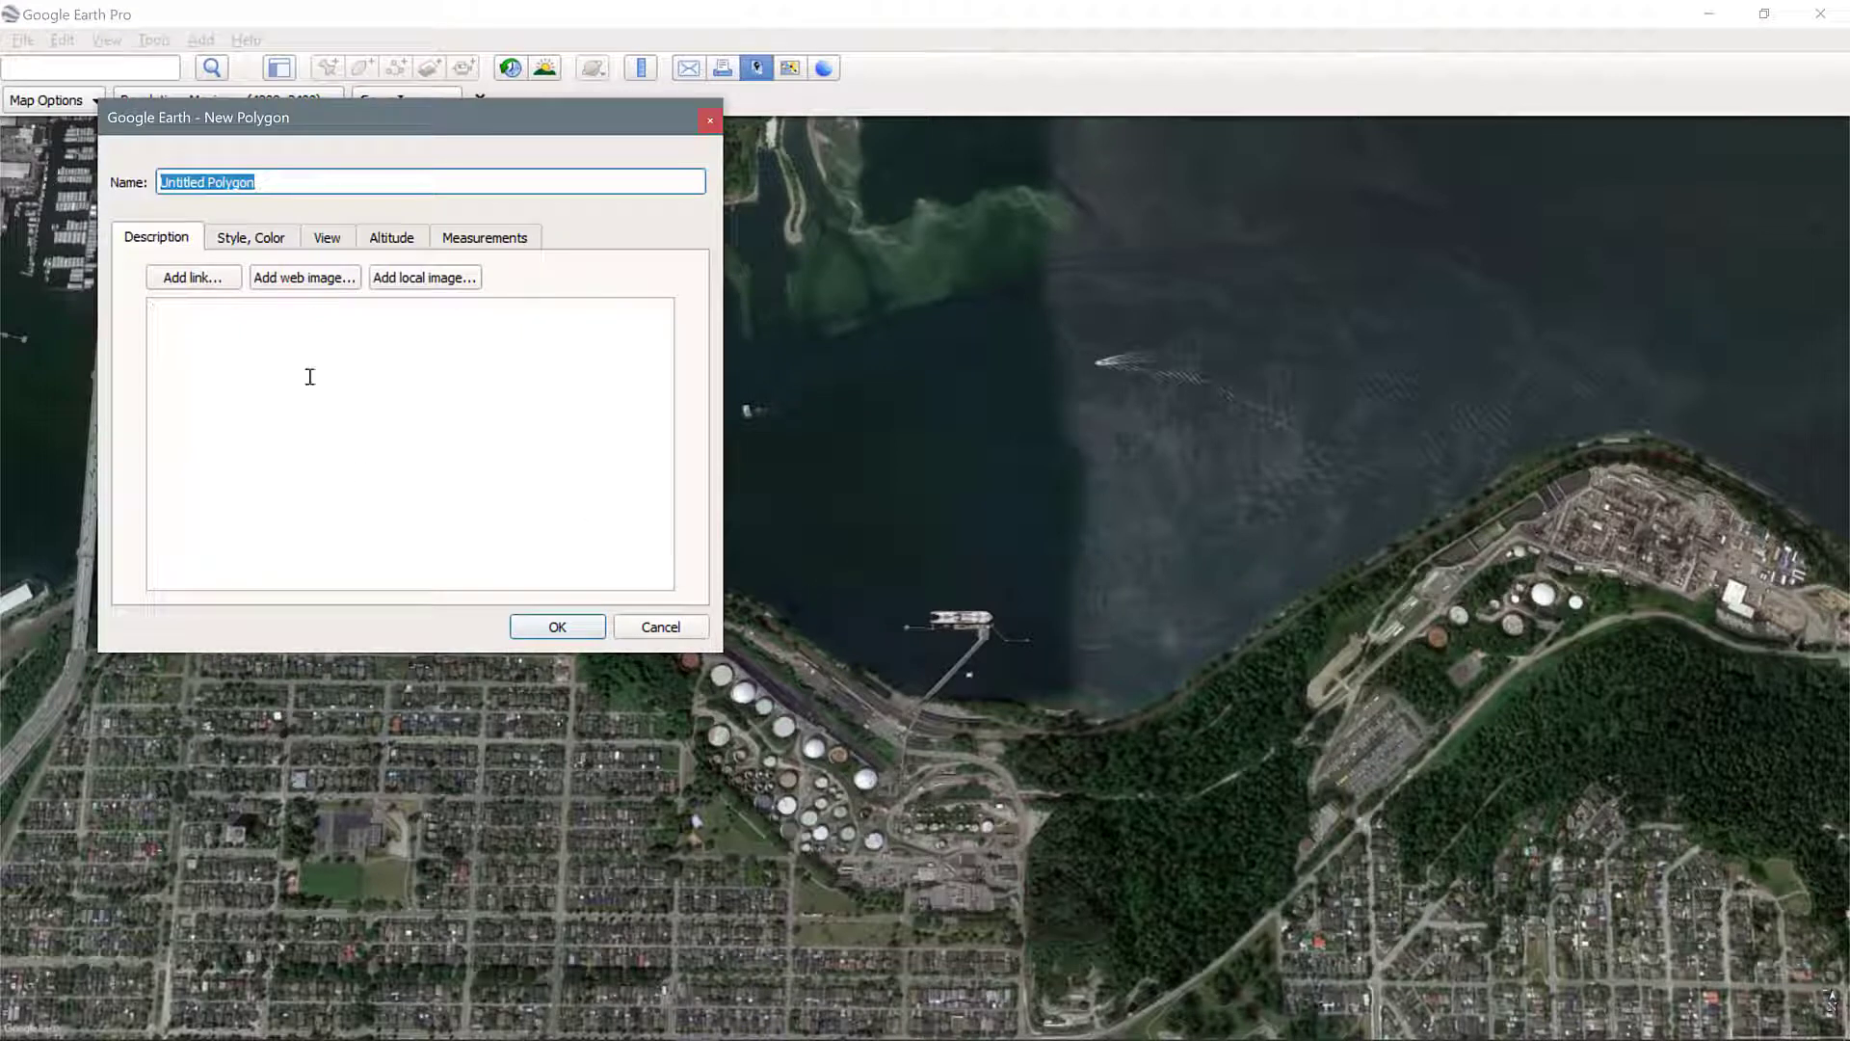
text(Site 1km)
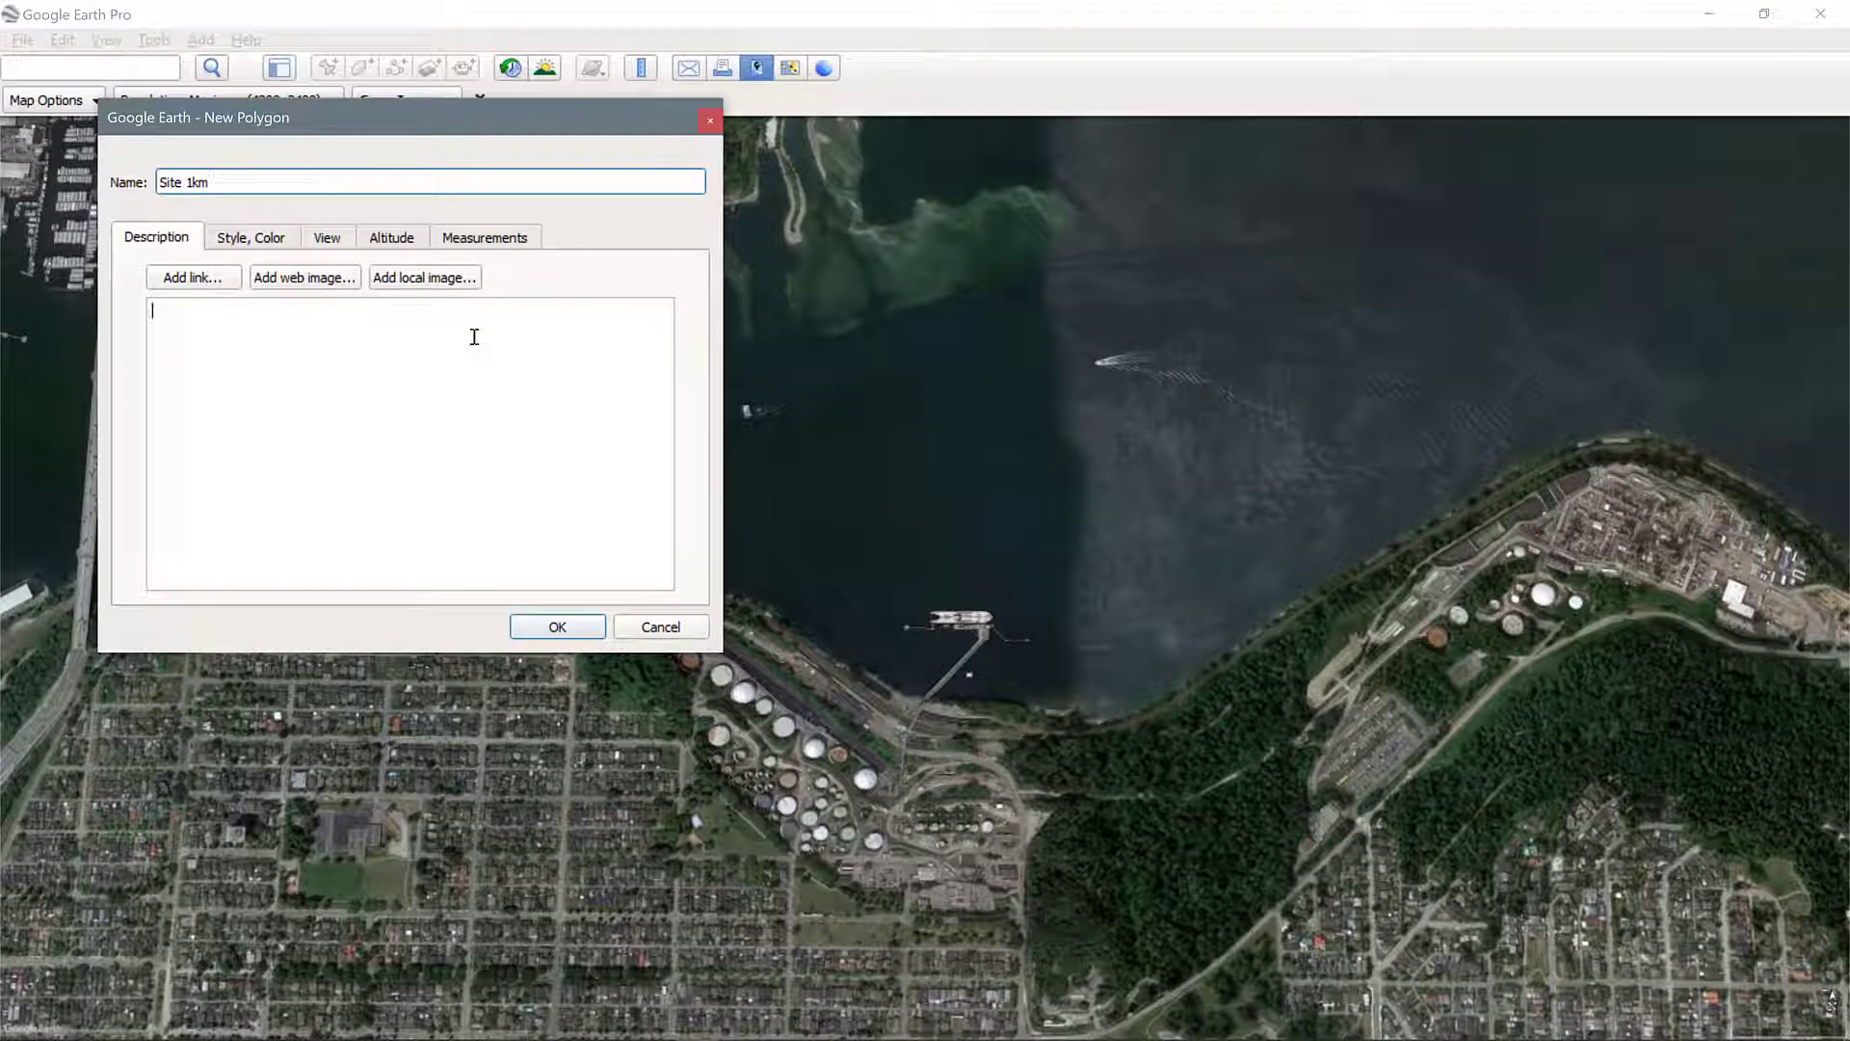
click(482, 241)
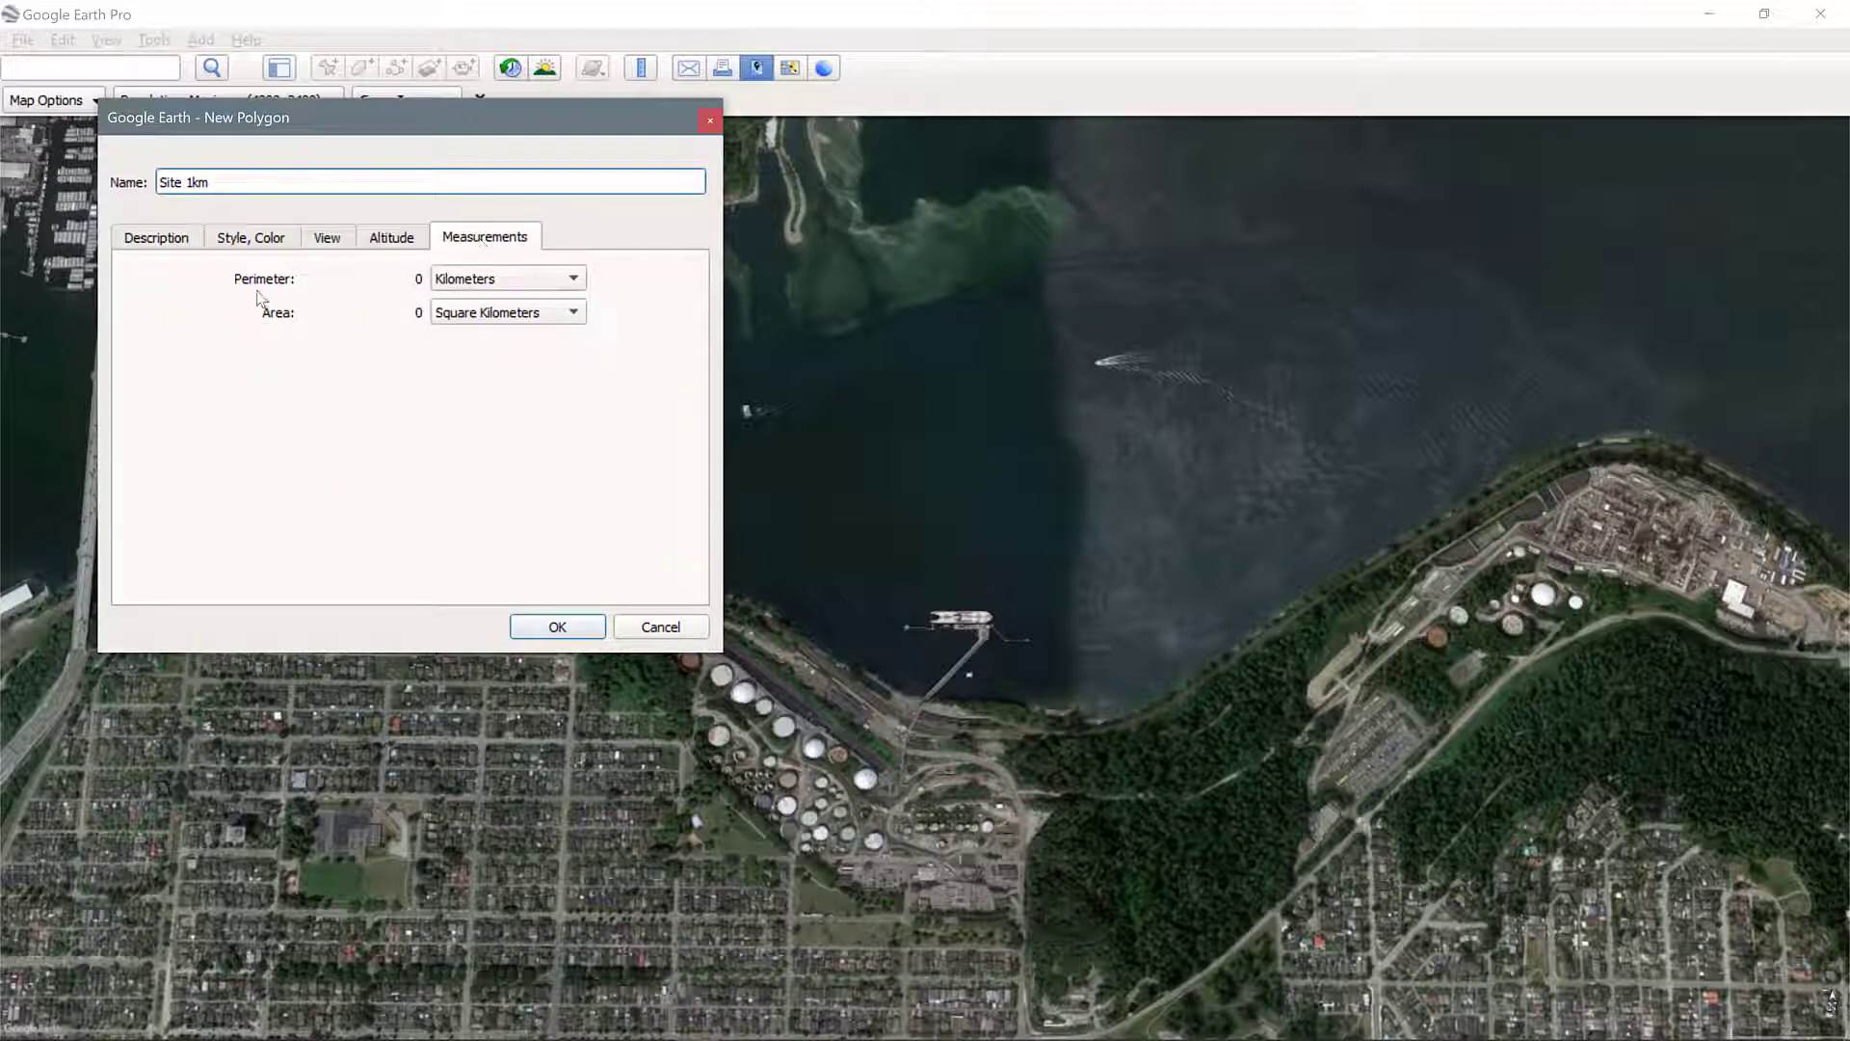
click(497, 283)
click(493, 279)
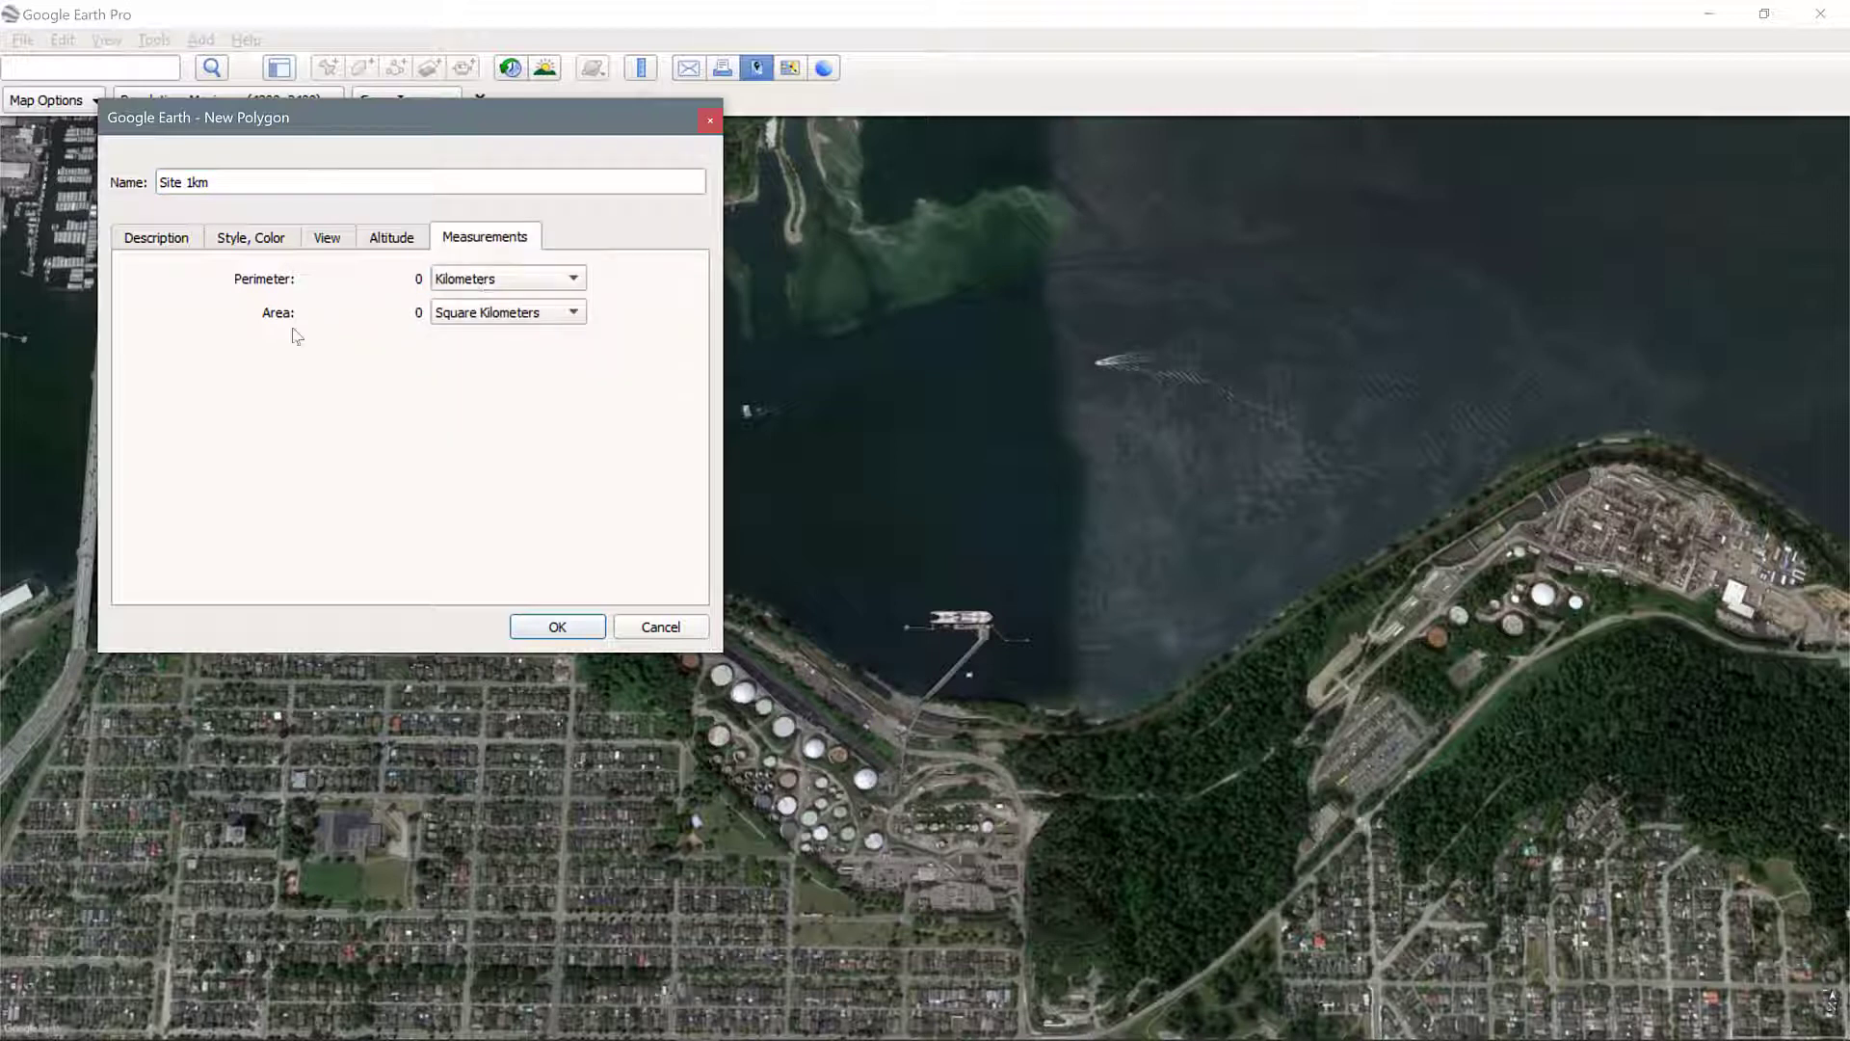
click(485, 322)
click(462, 320)
click(547, 629)
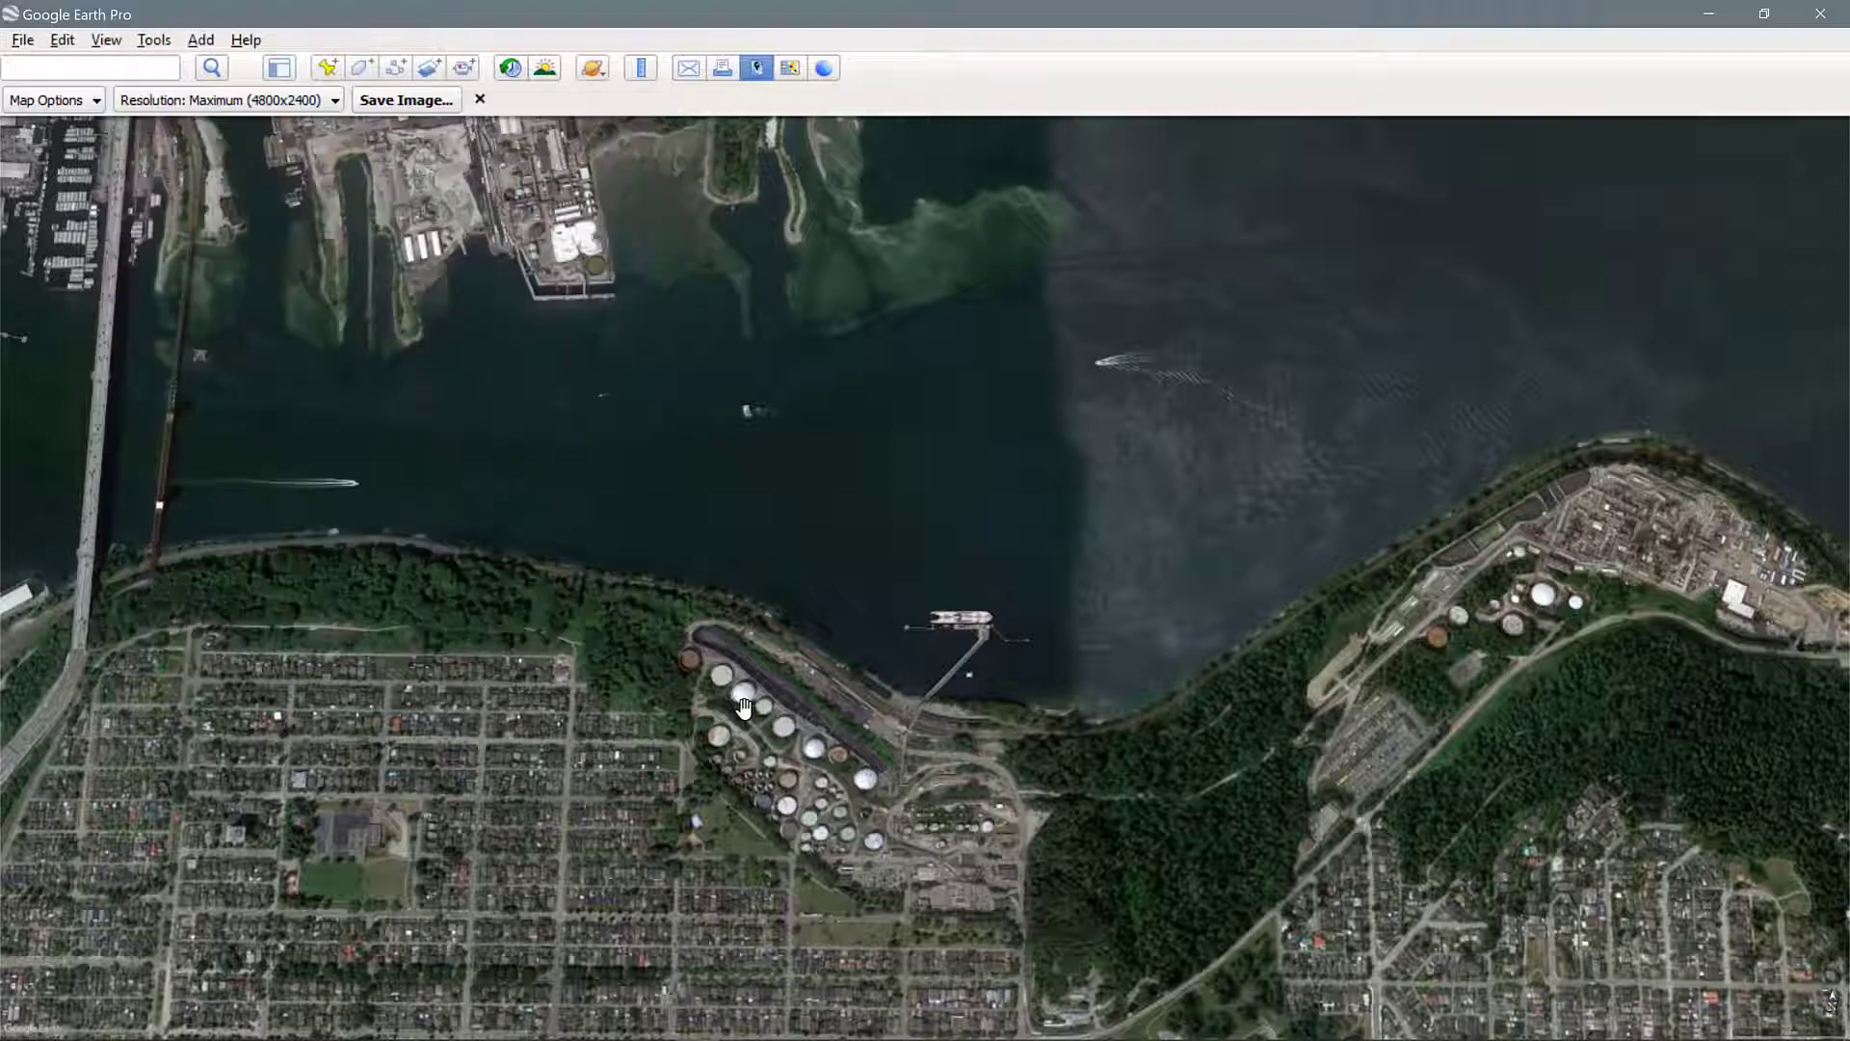
Step: Start a polygon named Site 1KM and place its two southern corners about 0.5 km apart along the tank farm's southern edge
click(363, 67)
text(Site 1KM)
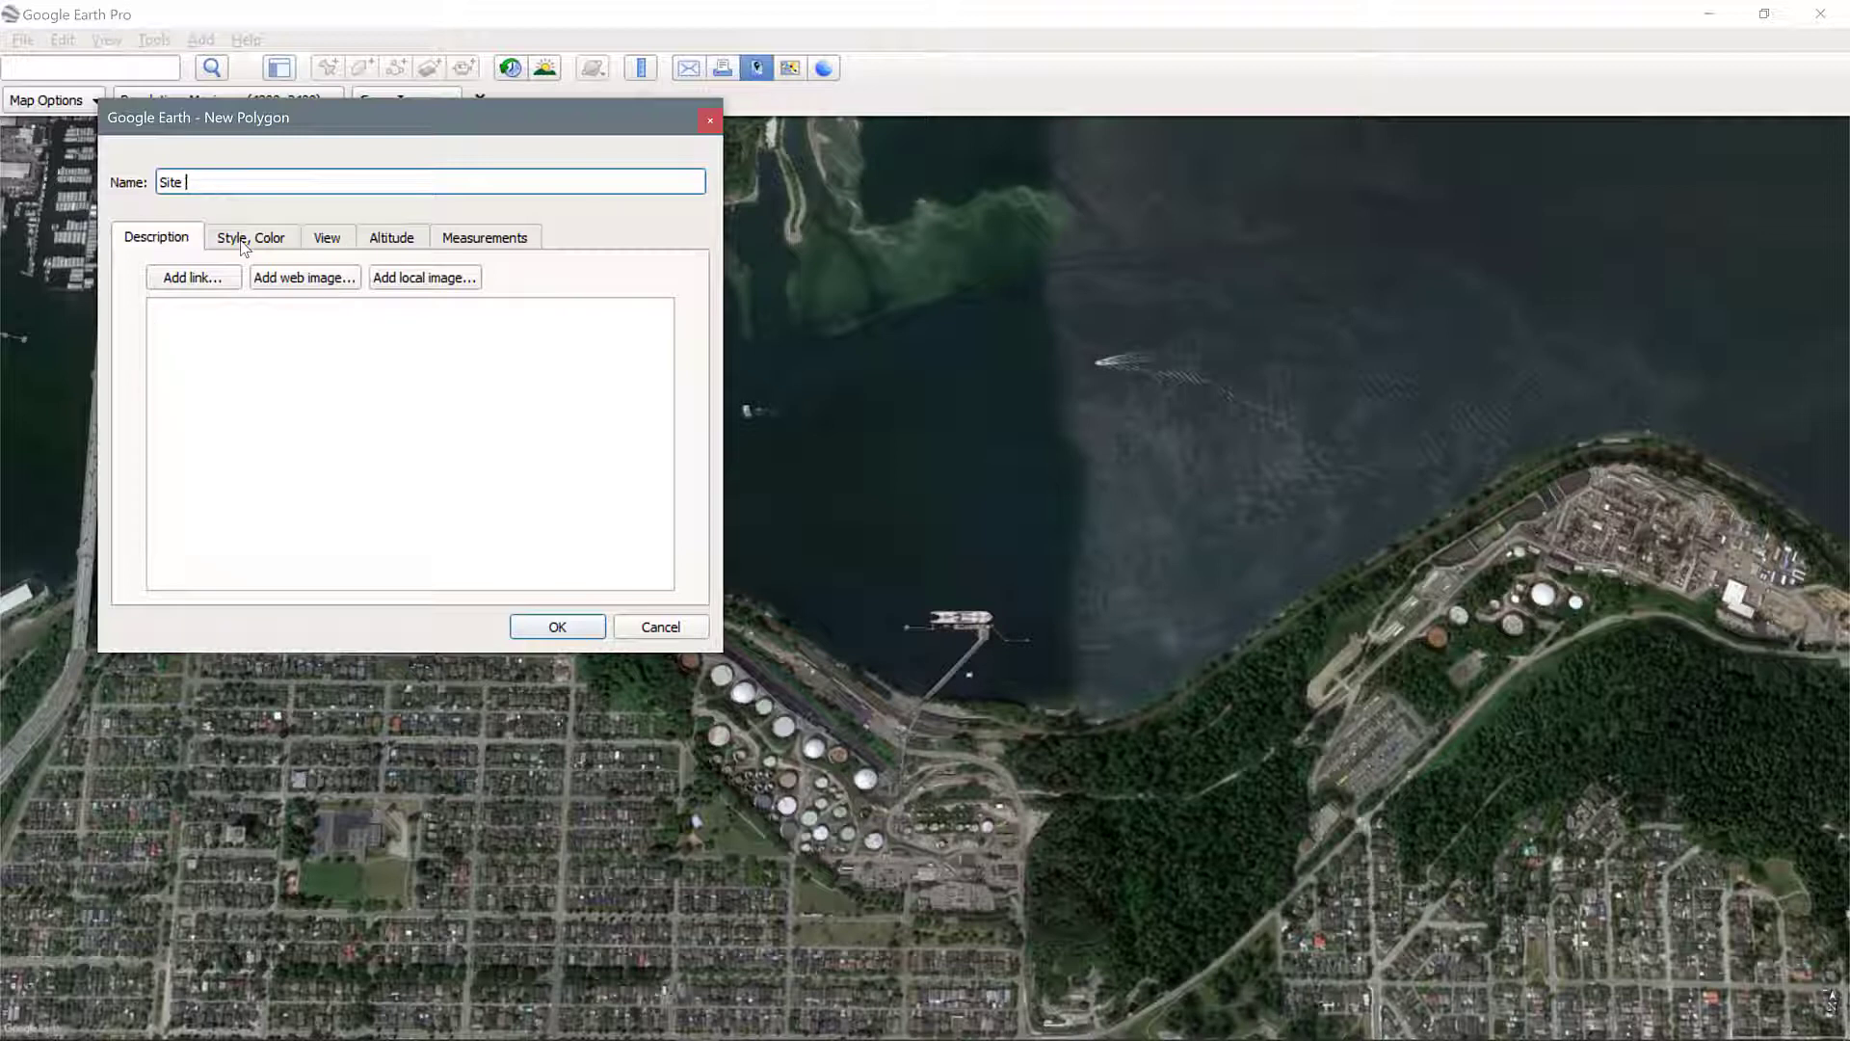
click(460, 243)
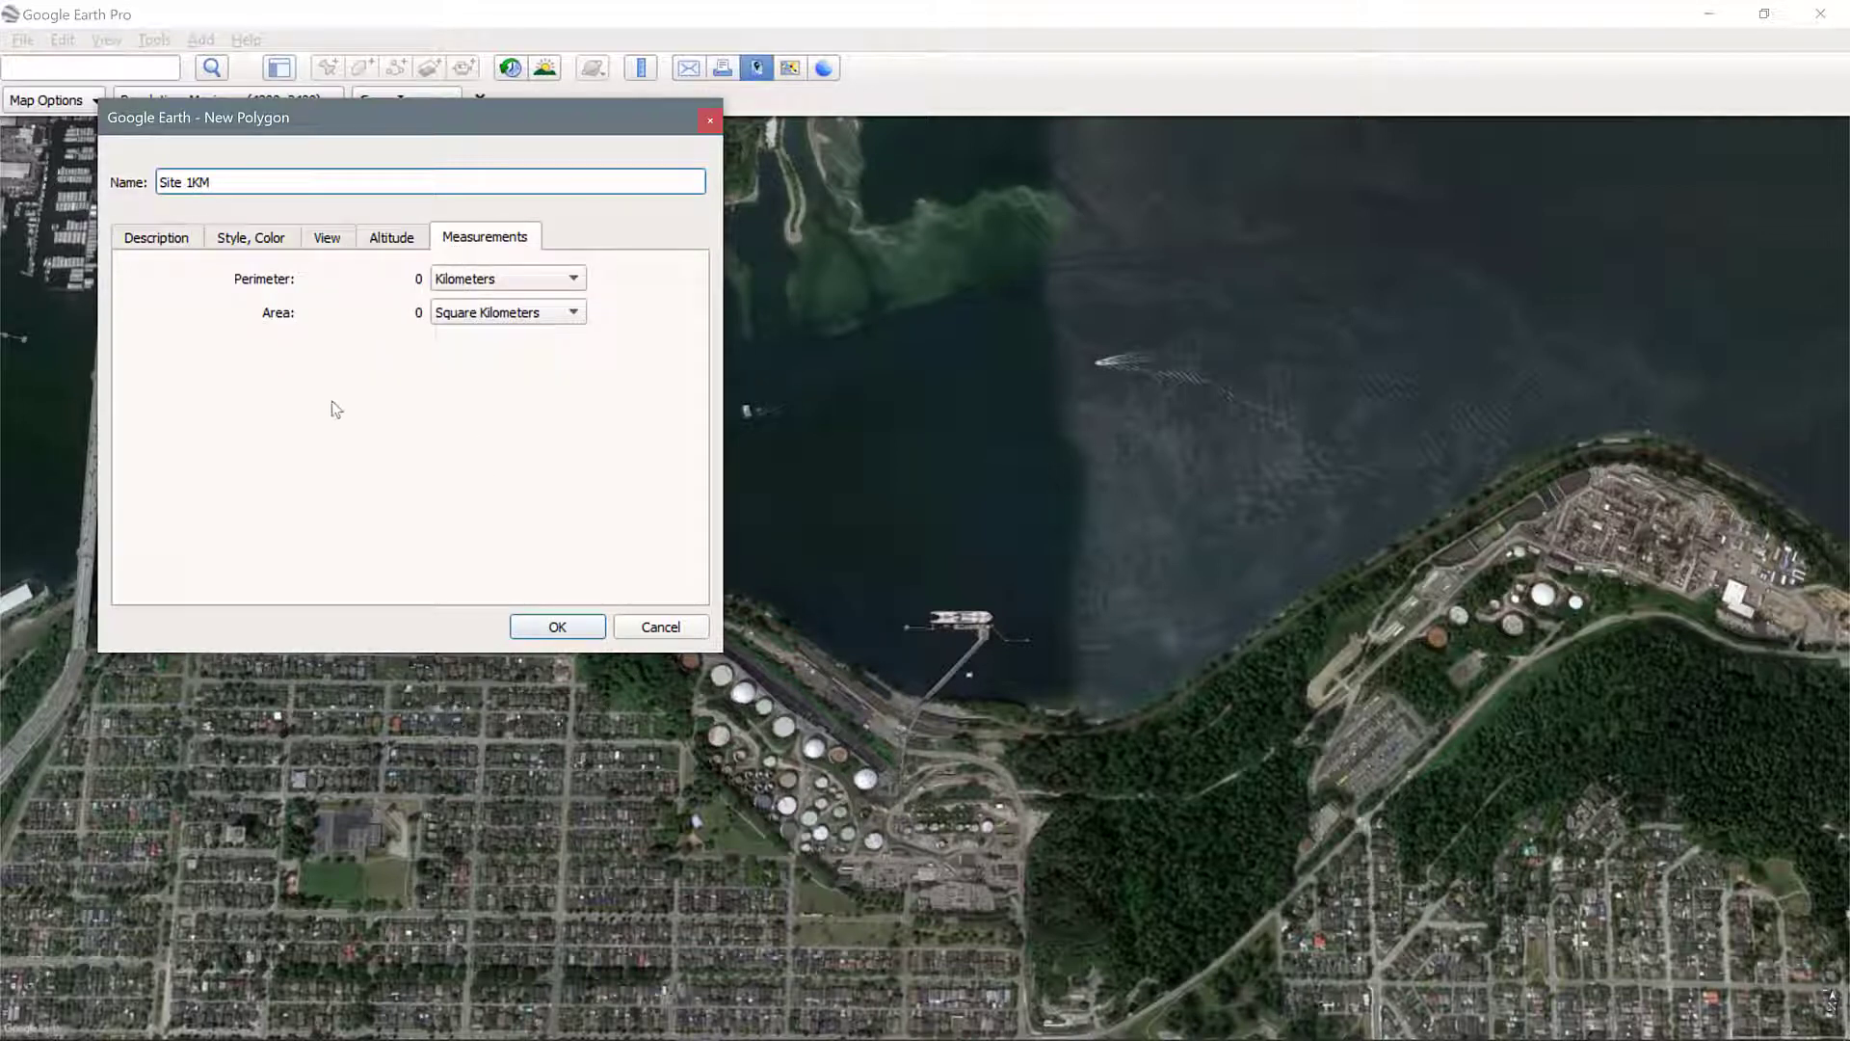
click(532, 877)
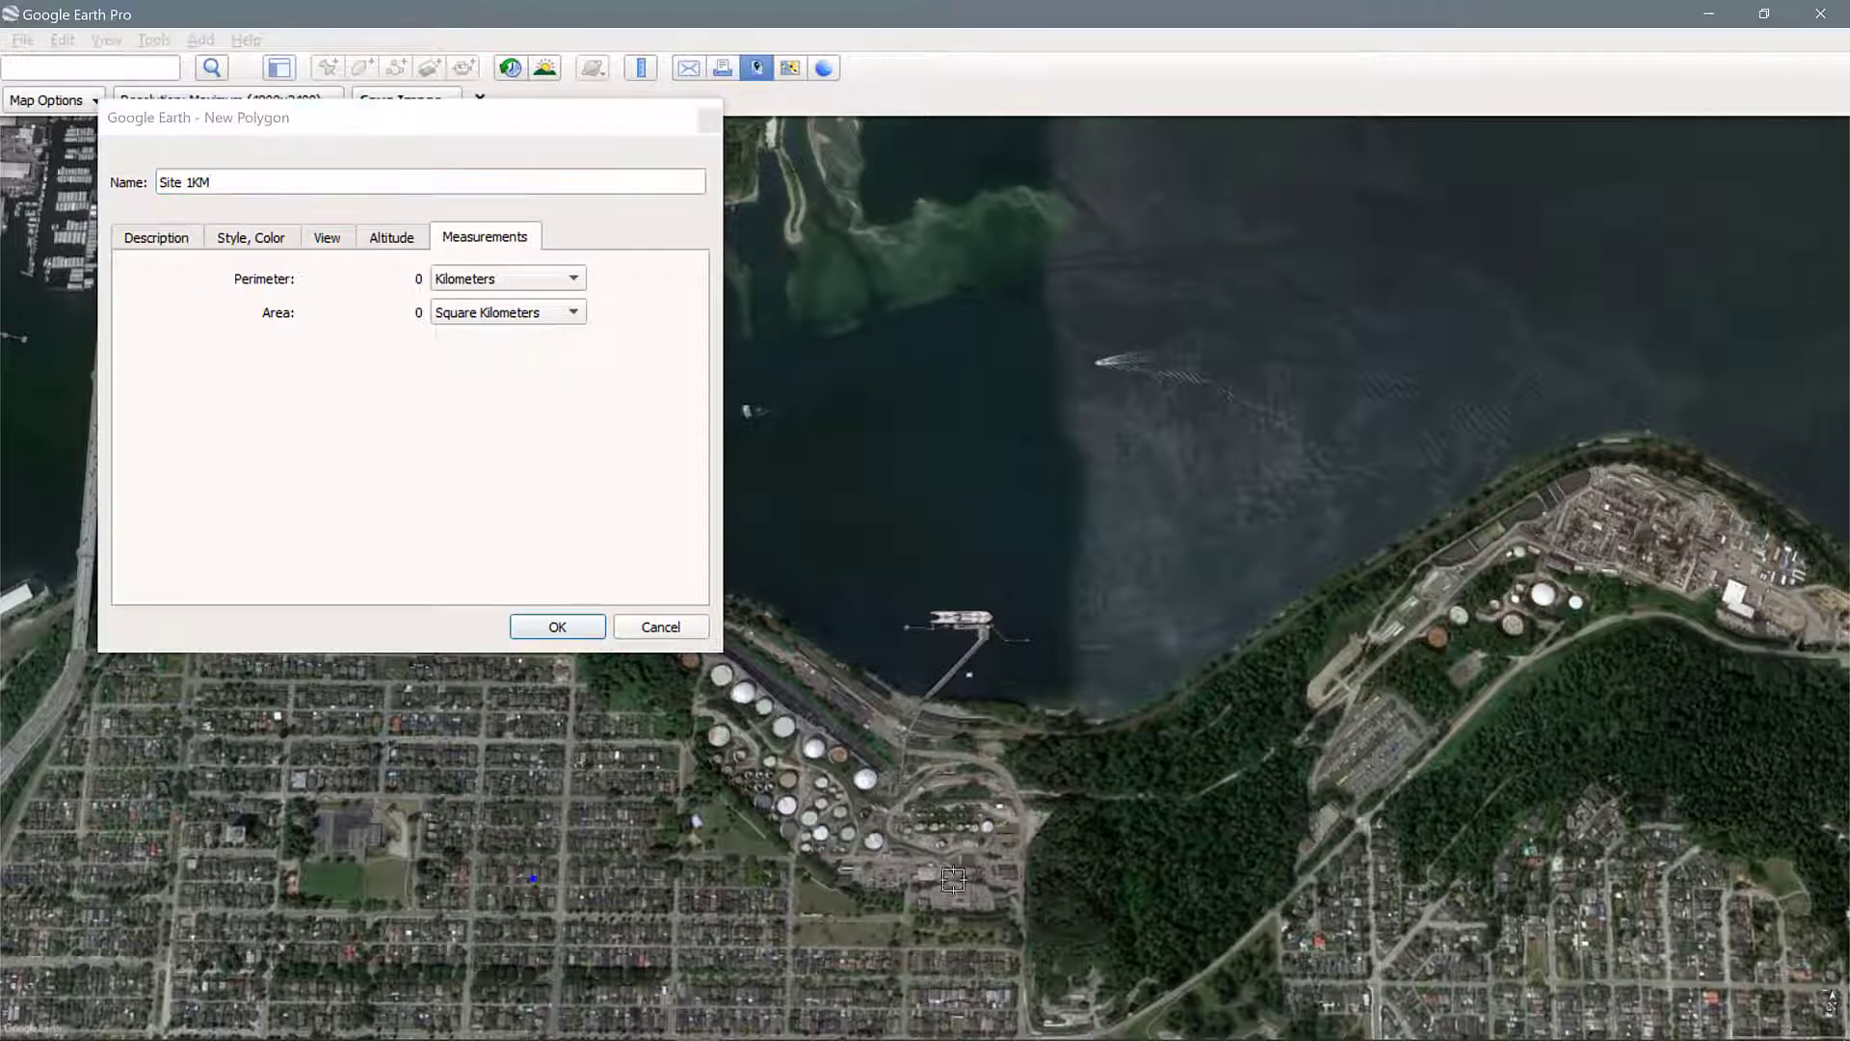
click(1077, 894)
drag(1077, 896, 883, 897)
drag(534, 880, 606, 890)
Step: Add and adjust the polygon's two northern corners near the shoreline, forming a near-square with a perimeter of about 2.15 km
click(511, 120)
drag(563, 123, 351, 134)
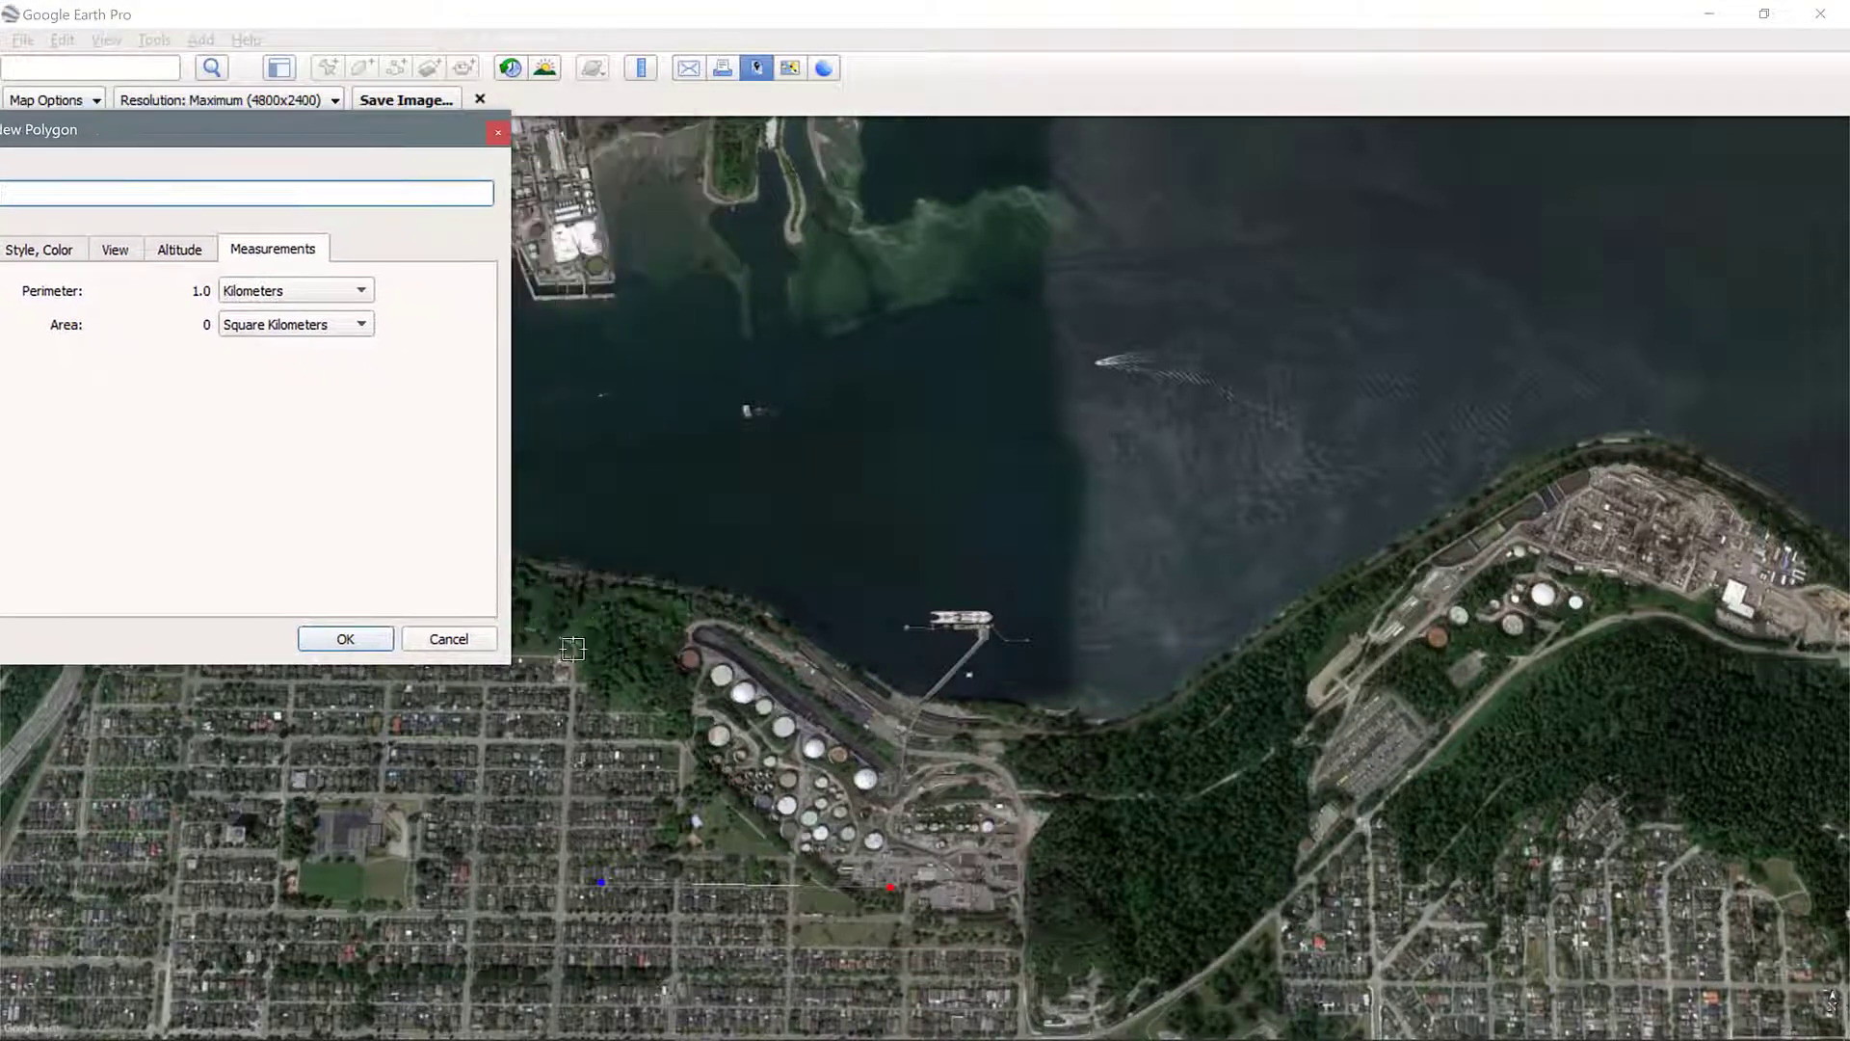
click(610, 545)
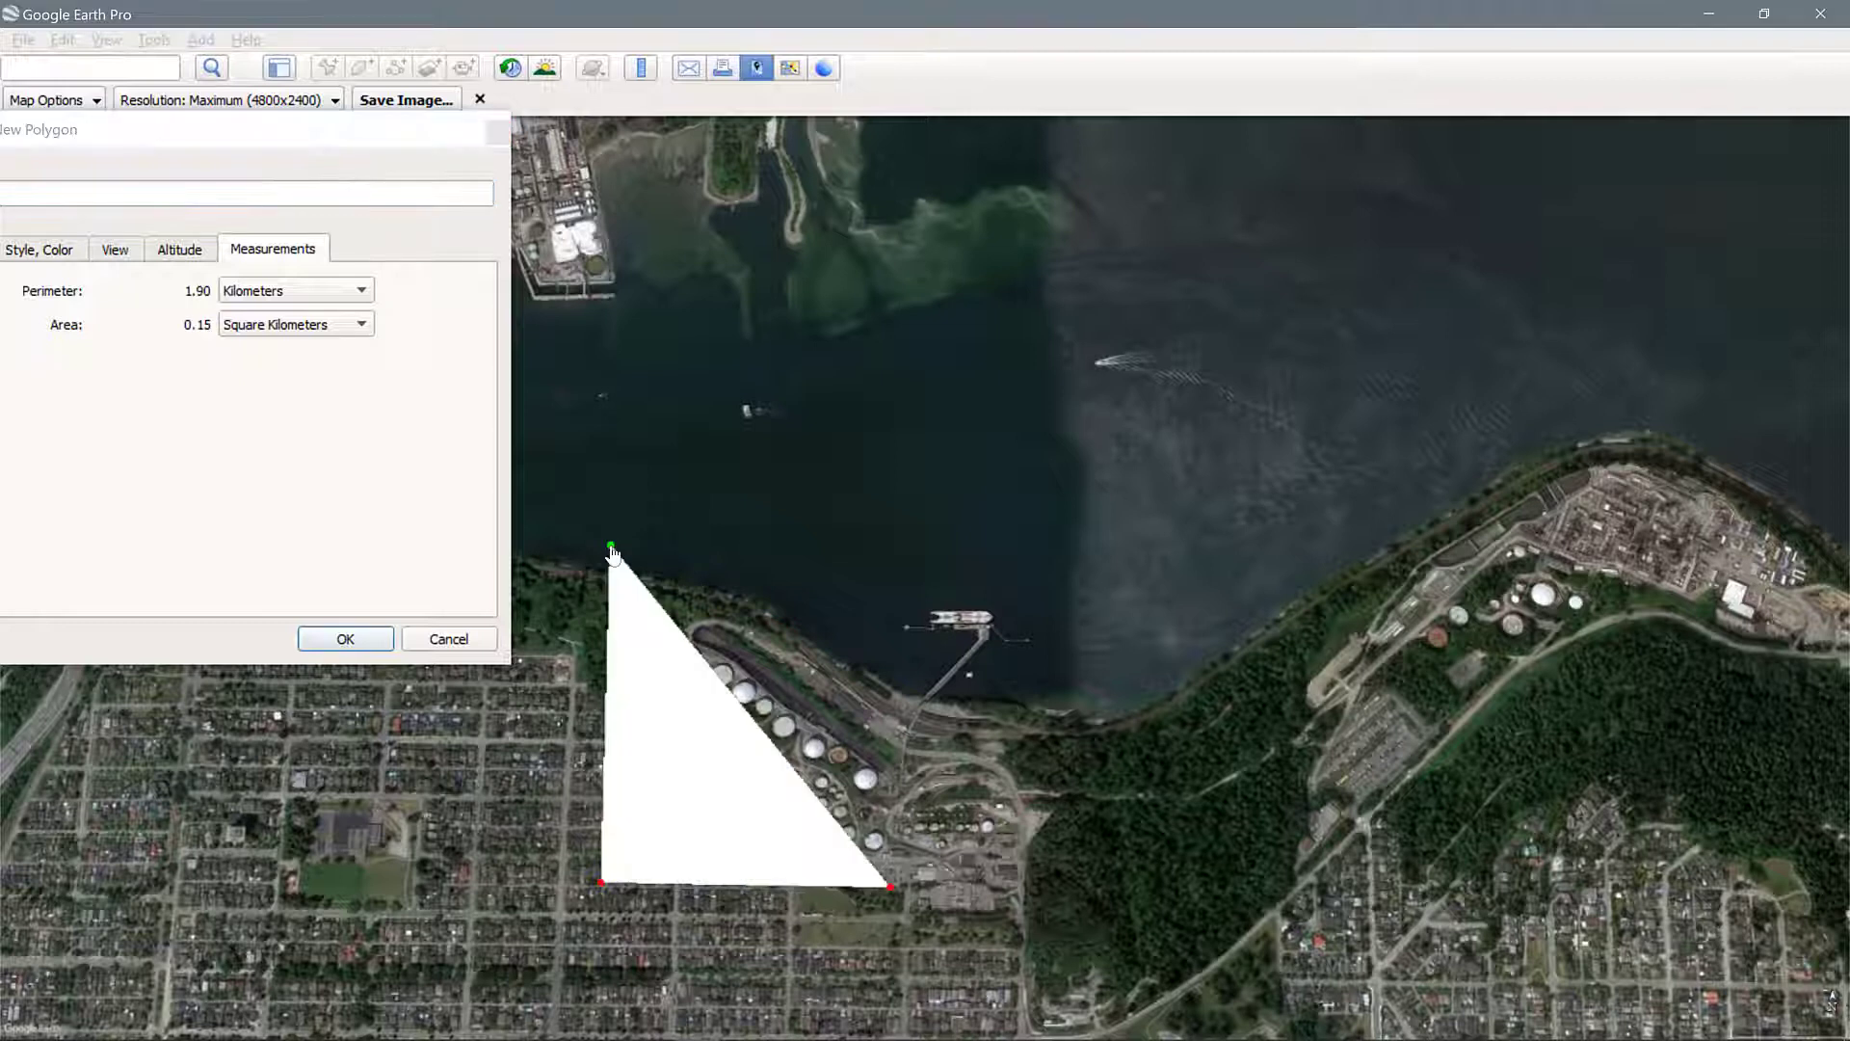
click(895, 553)
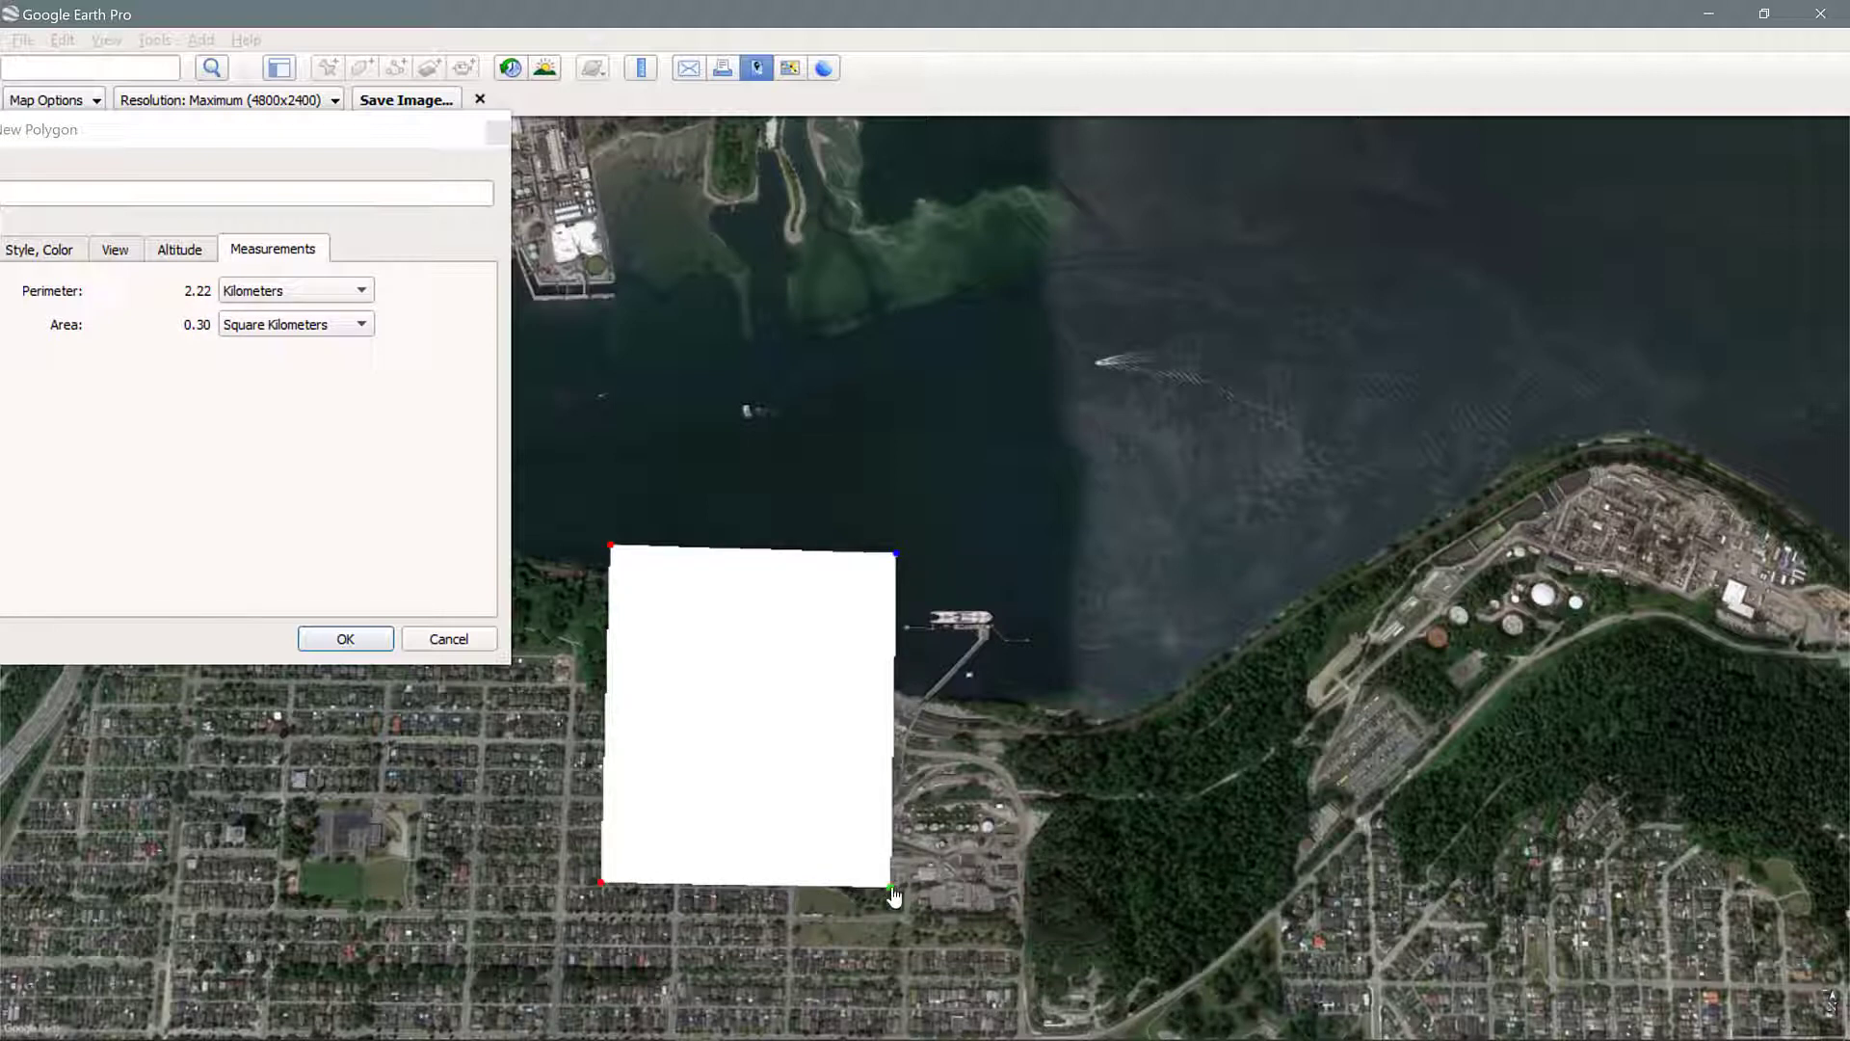
drag(896, 554, 897, 574)
drag(610, 546, 604, 570)
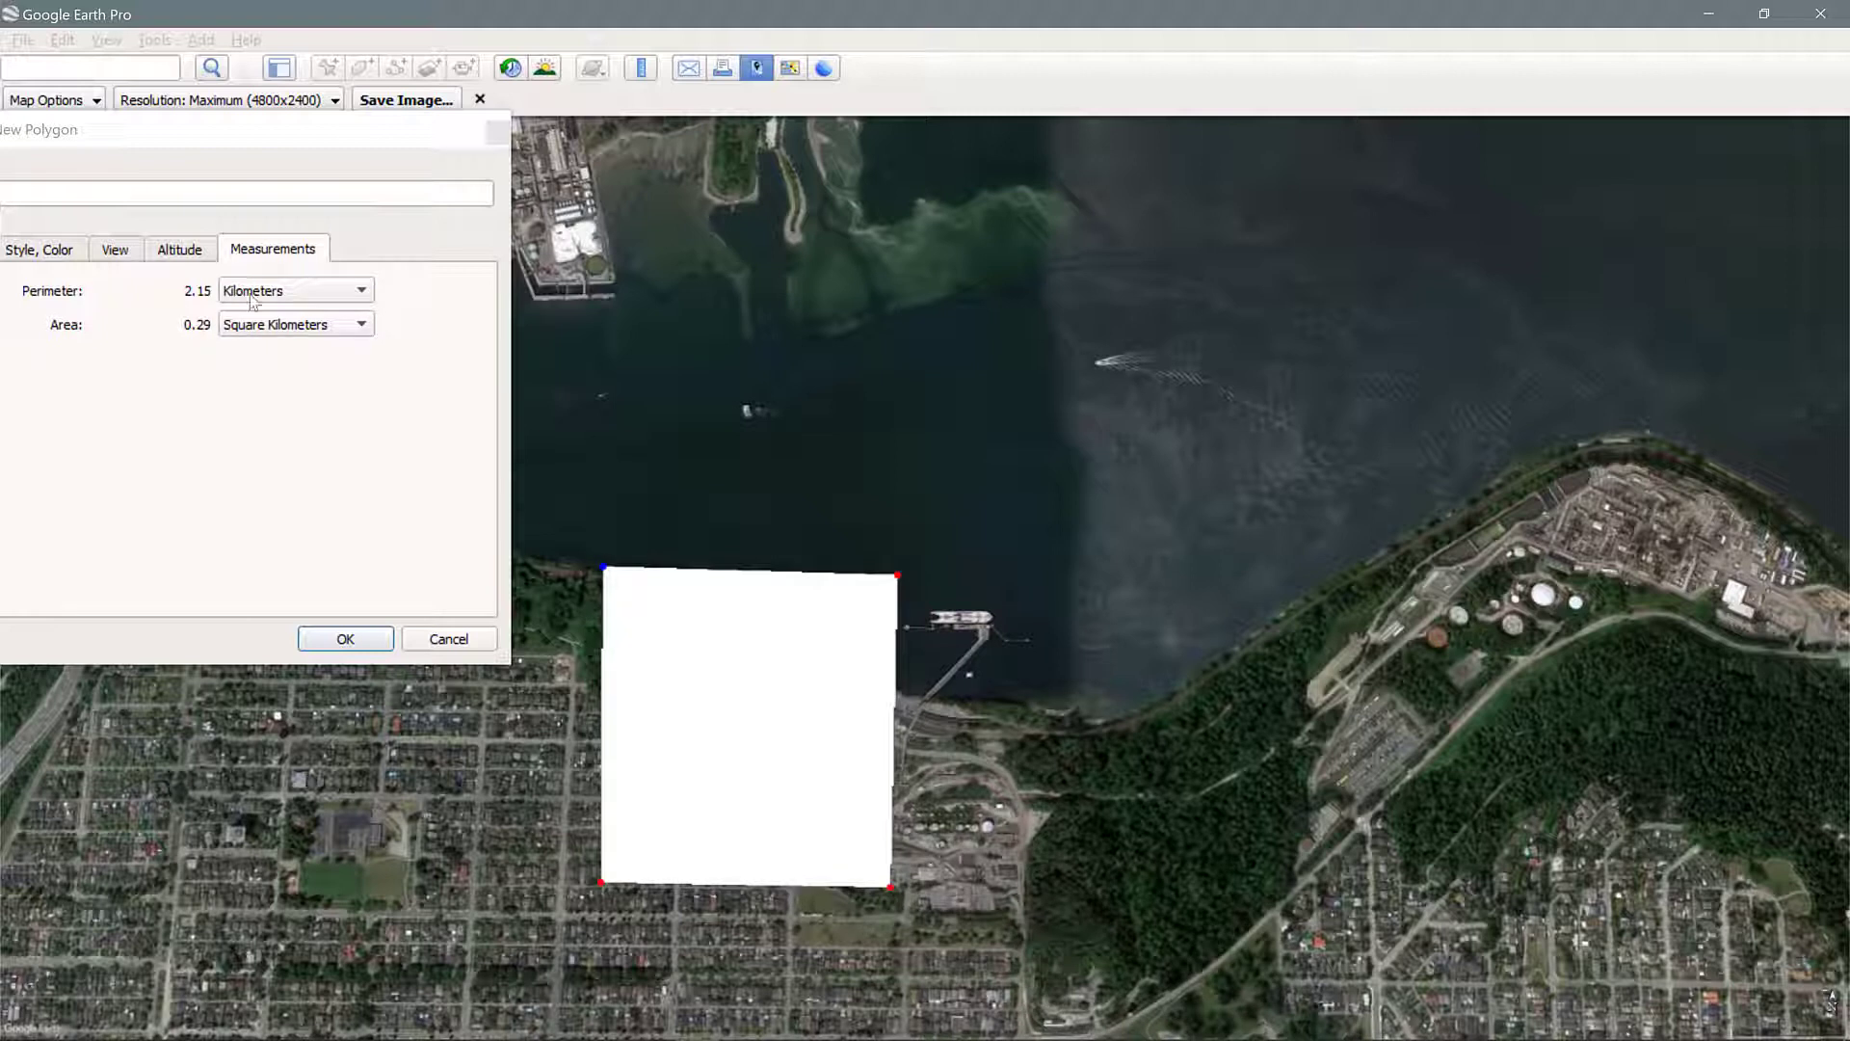
Step: Enlarge the Site 1KM polygon to a perimeter of about 3.43 km and an area of about 0.73 square kilometers, and accept it
drag(892, 886, 1068, 959)
drag(602, 885, 586, 996)
drag(1070, 959, 1081, 1005)
drag(898, 578, 1080, 570)
drag(604, 568, 595, 570)
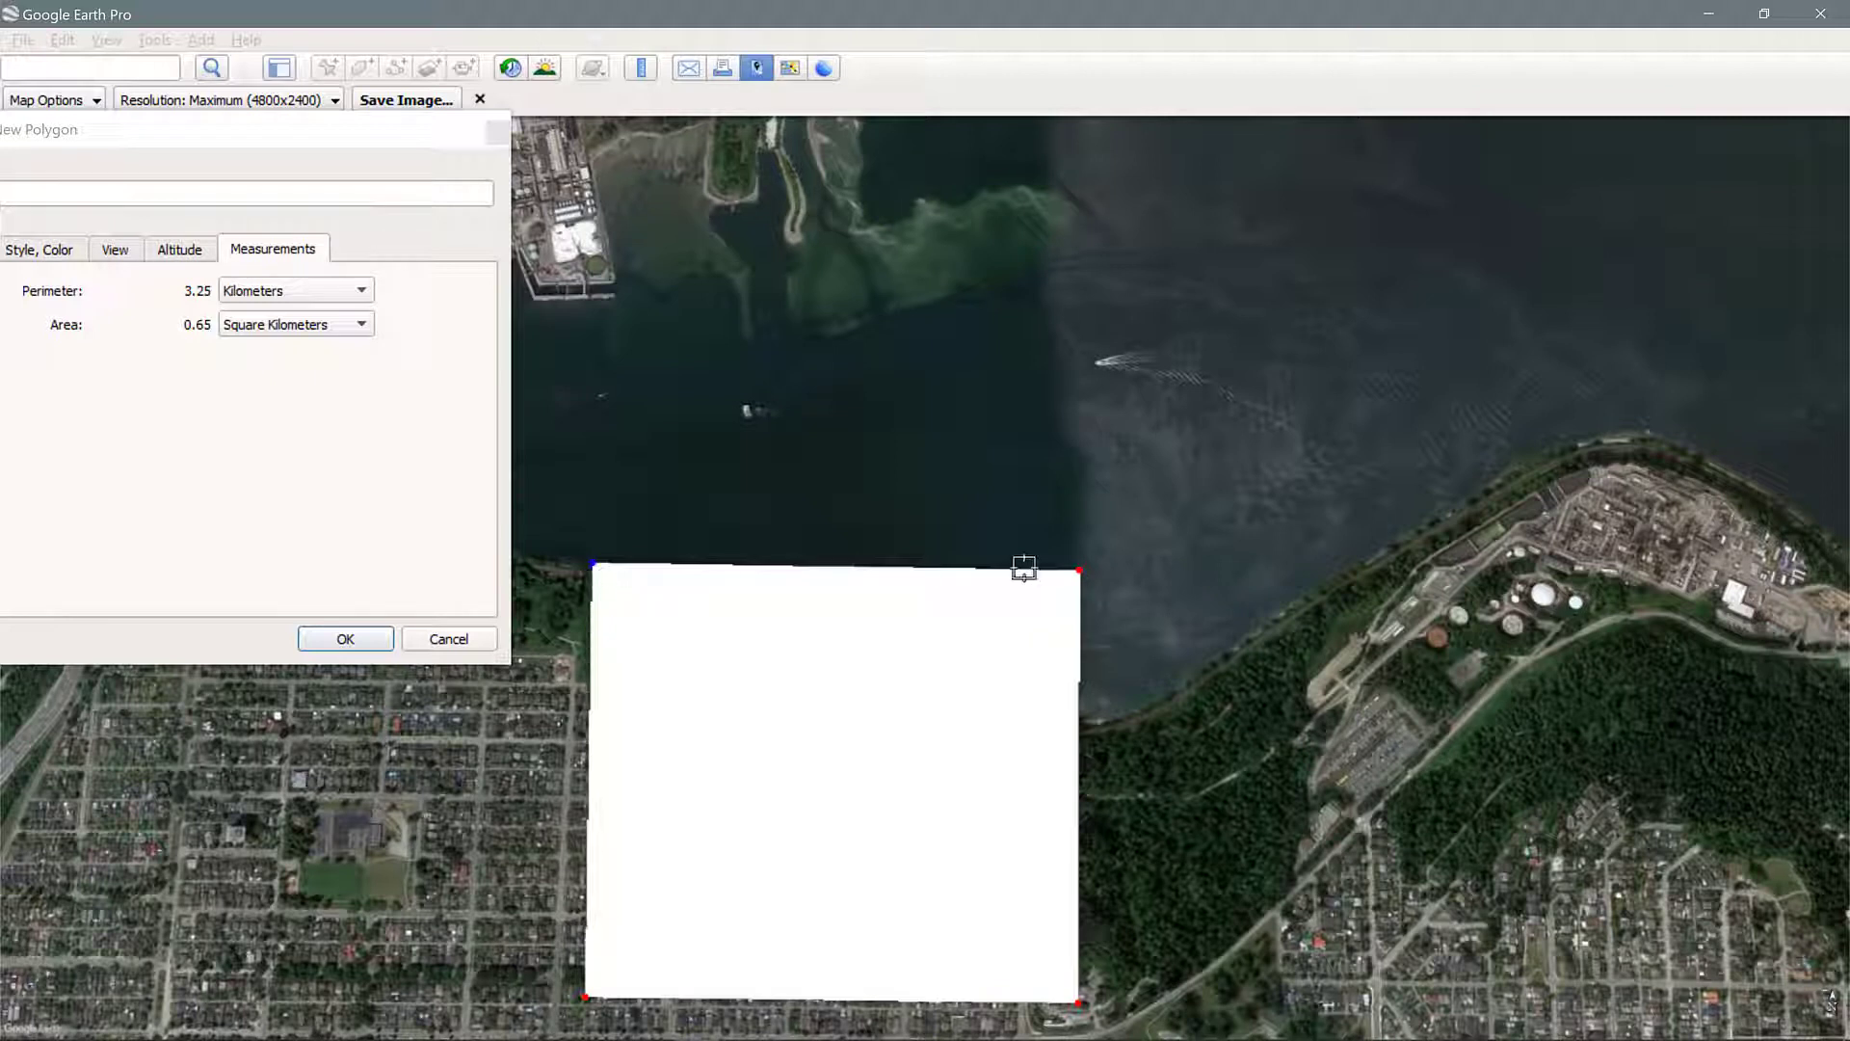
drag(1079, 570, 1080, 525)
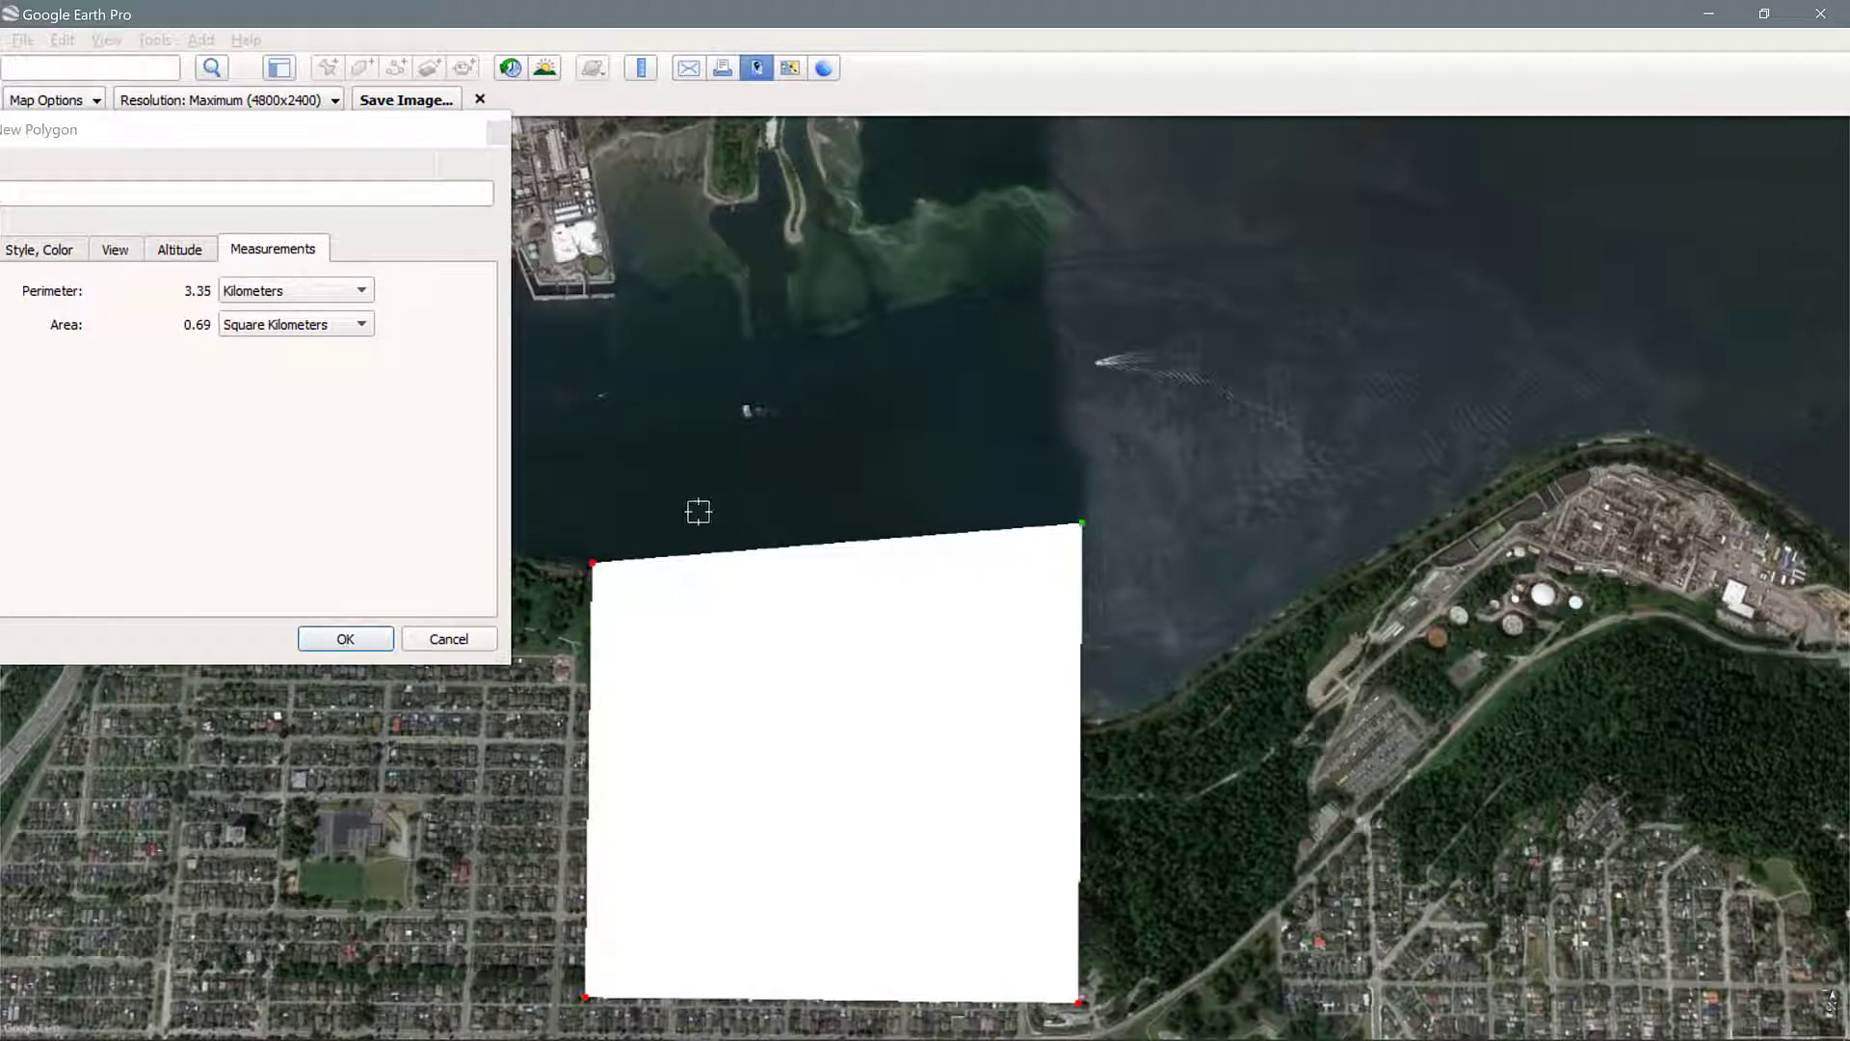
drag(593, 564, 592, 529)
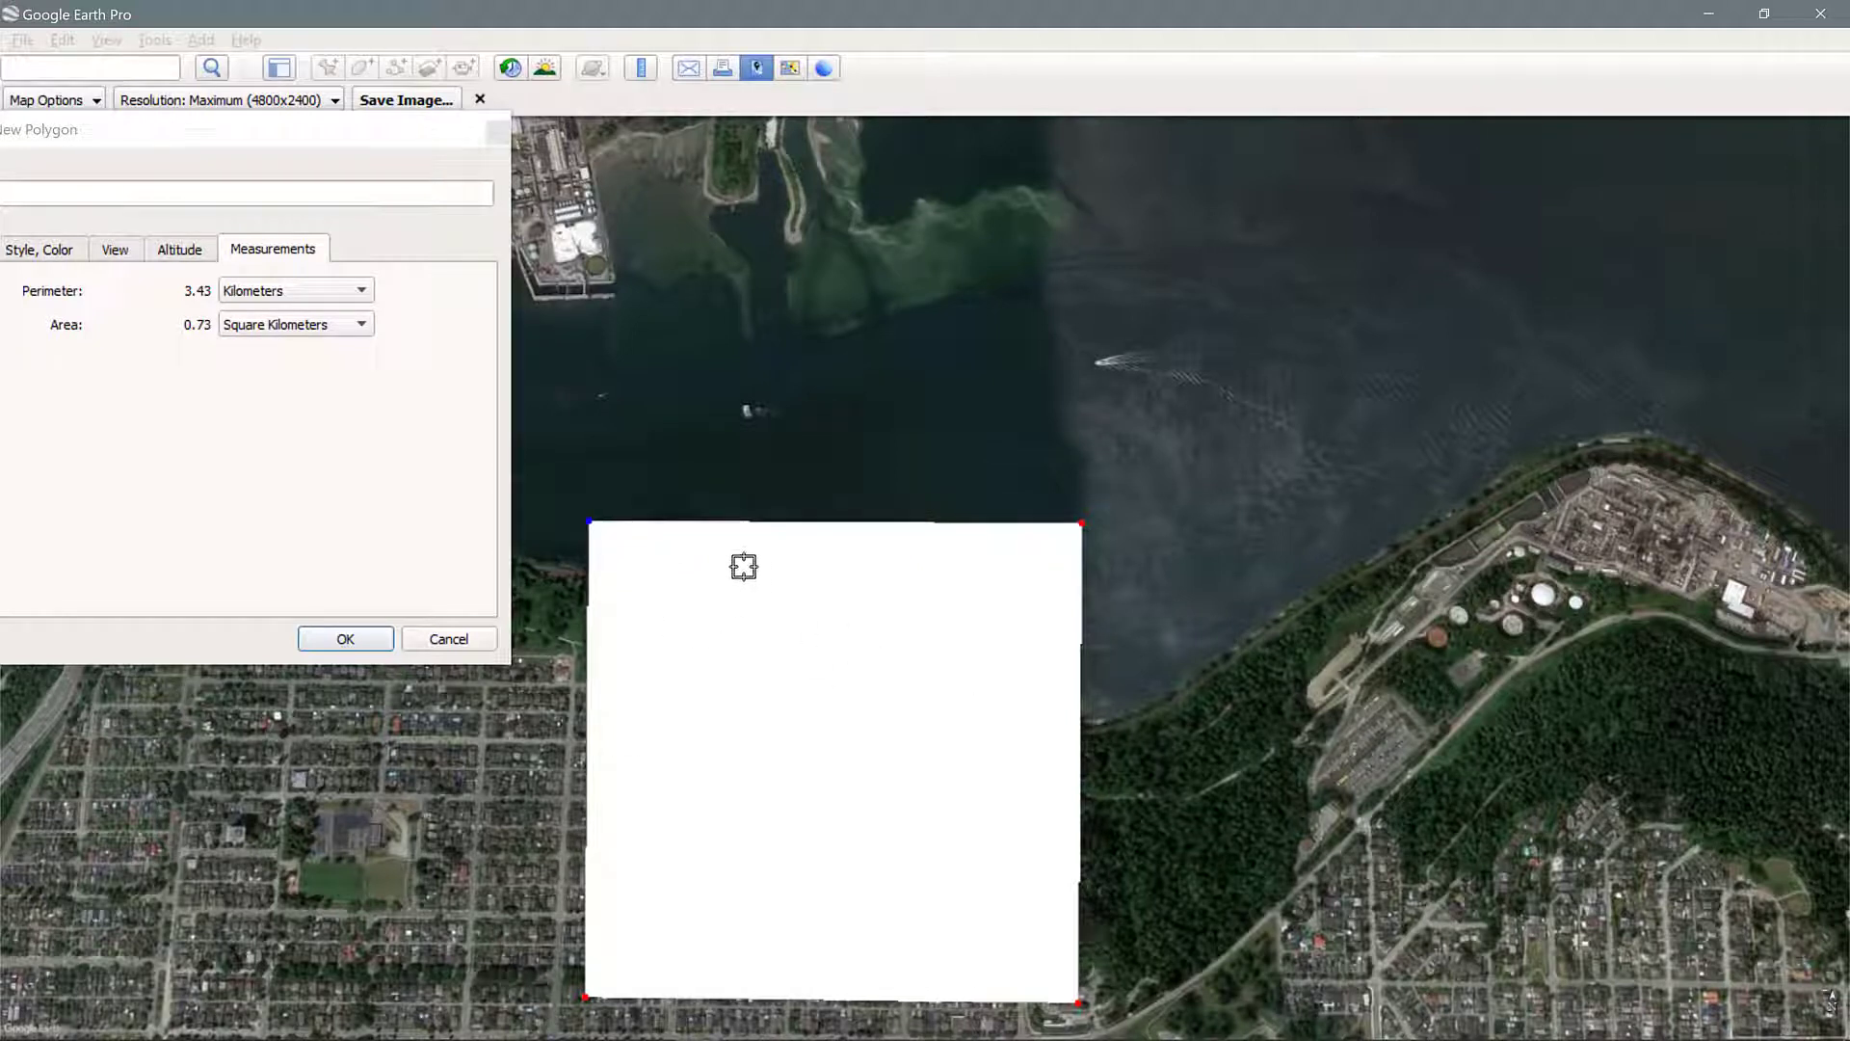
click(223, 135)
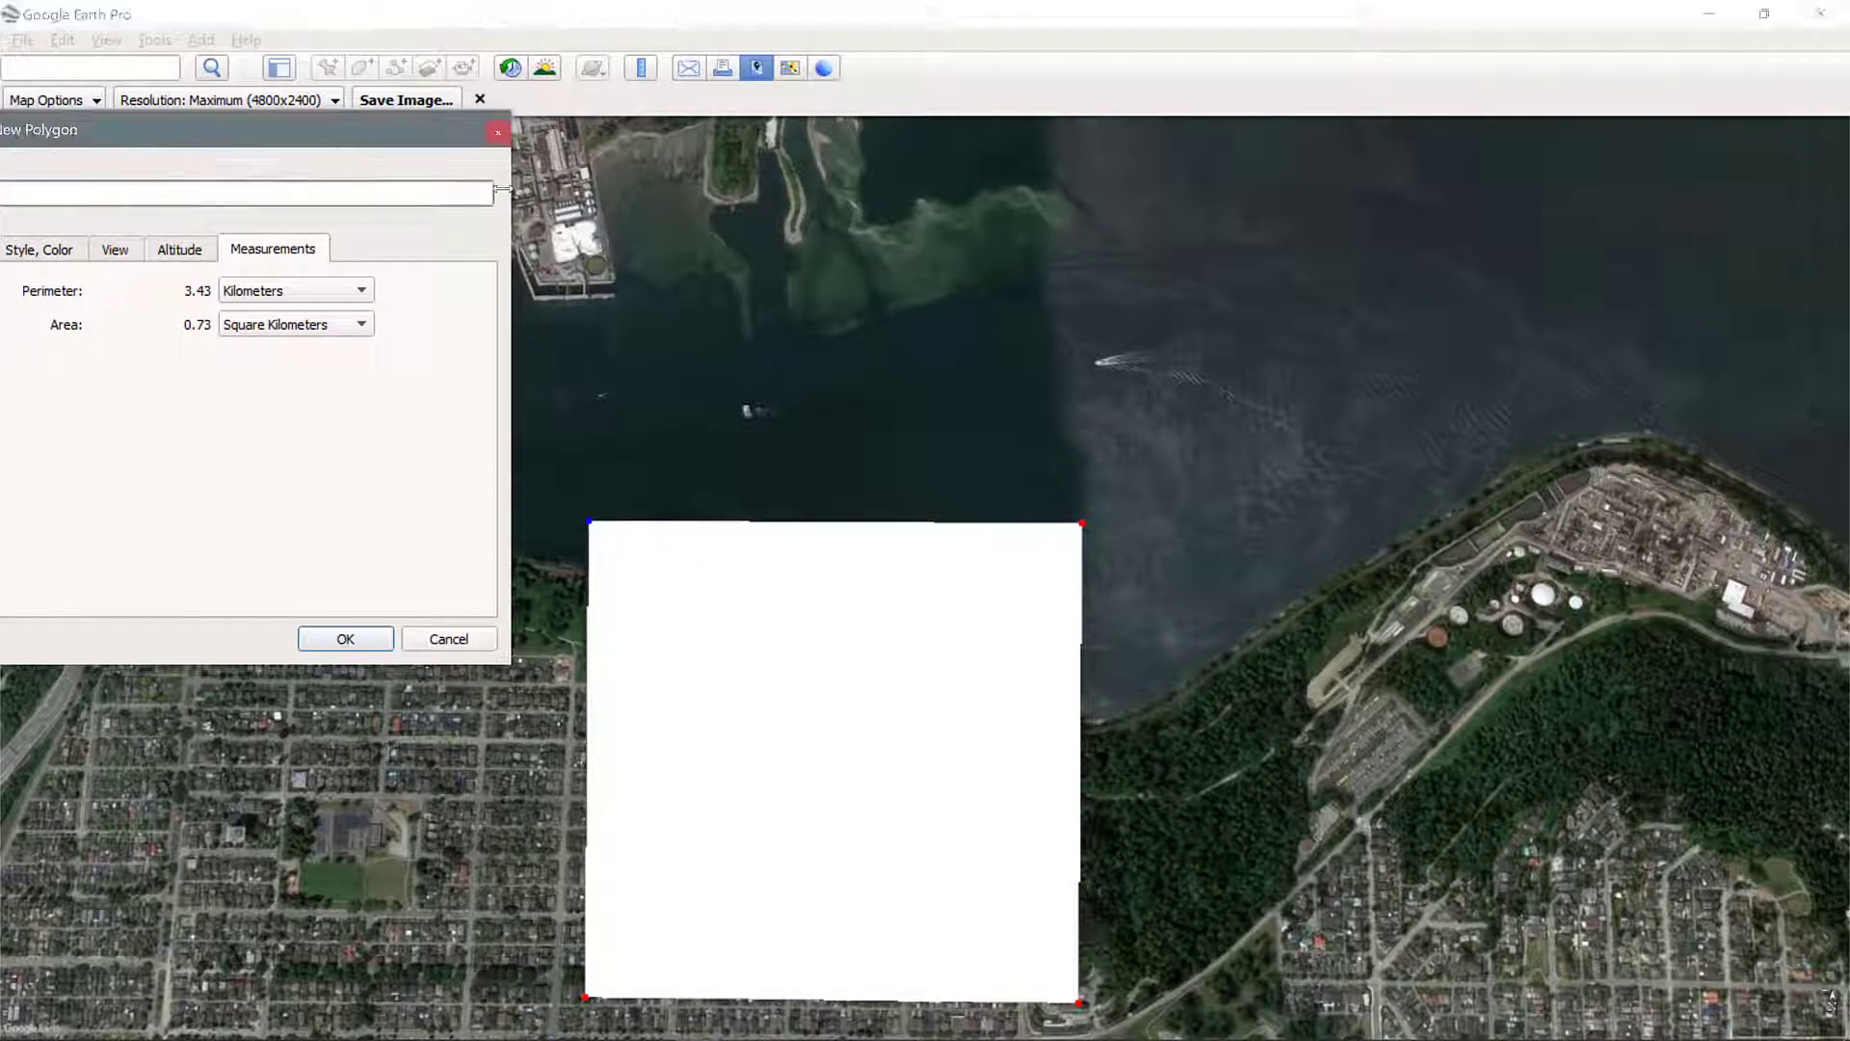
click(332, 640)
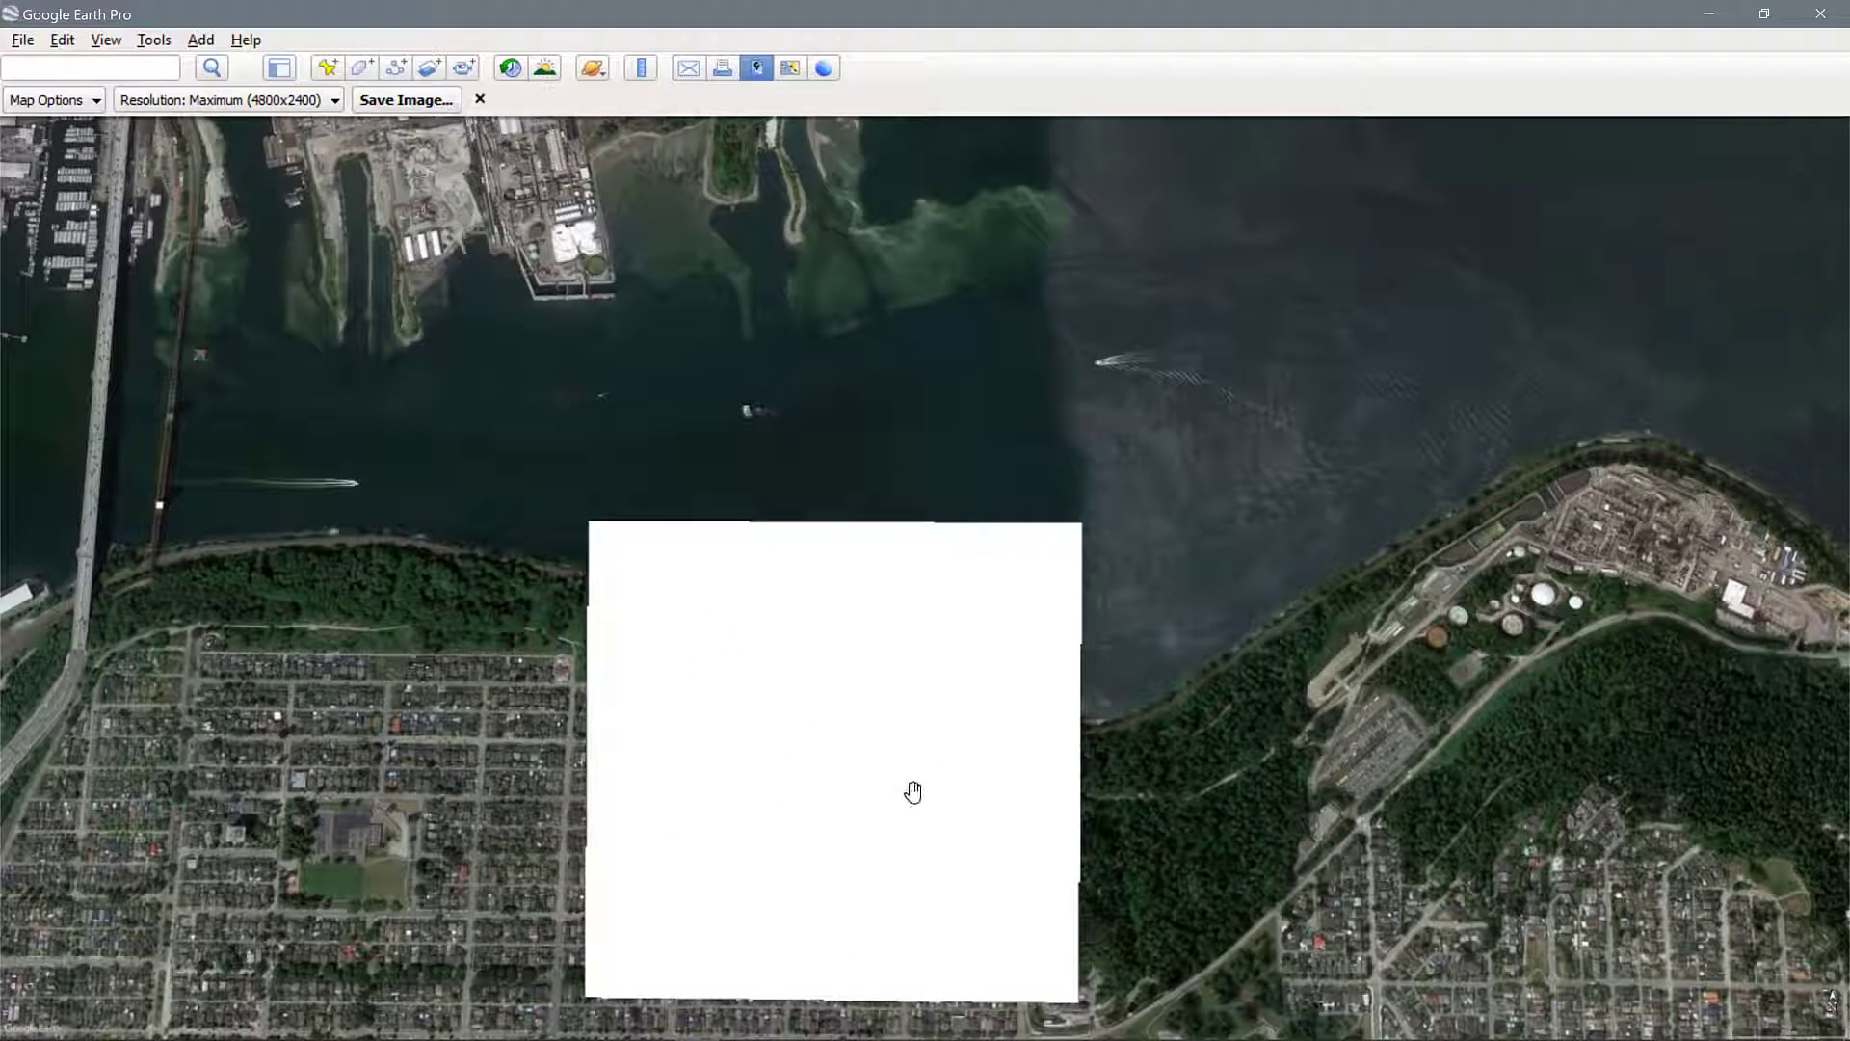
Step: Show the sidebar and fly to the newly drawn Site 1KM polygon in My Places
click(61, 39)
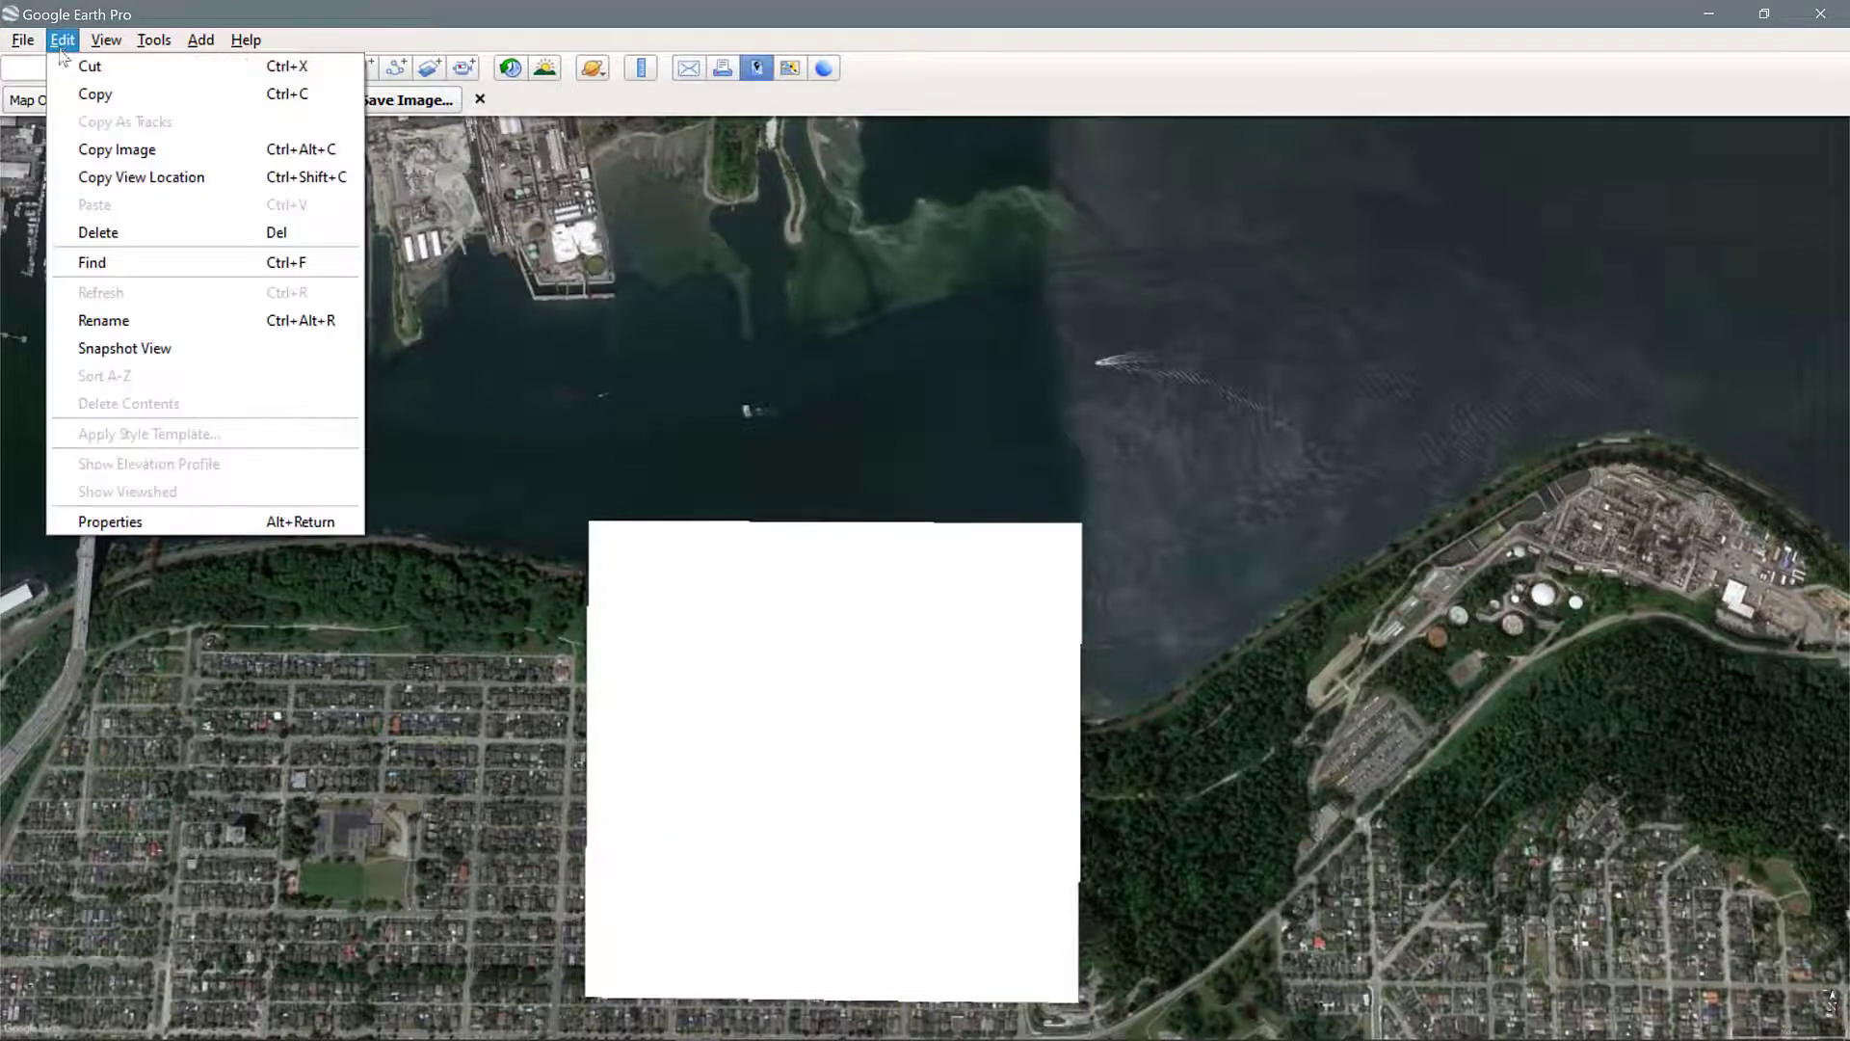
mouse_move(94, 48)
click(142, 93)
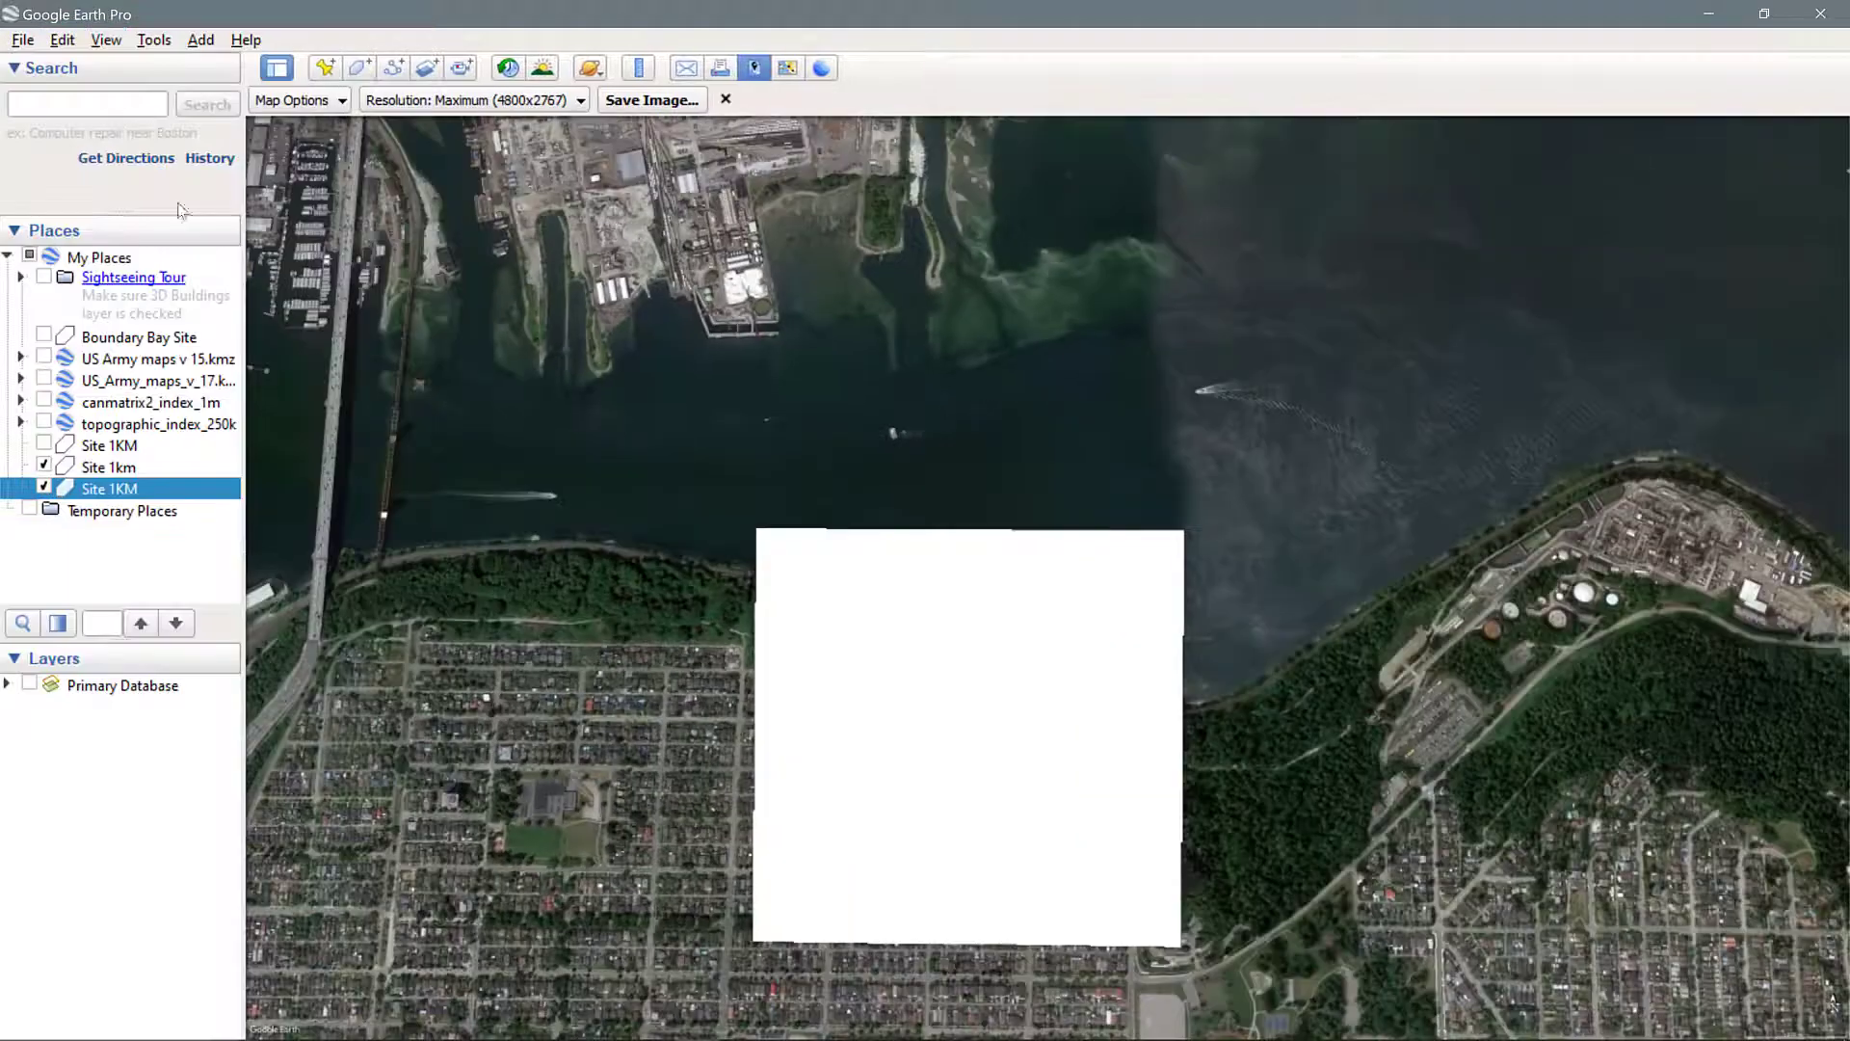
double_click(108, 490)
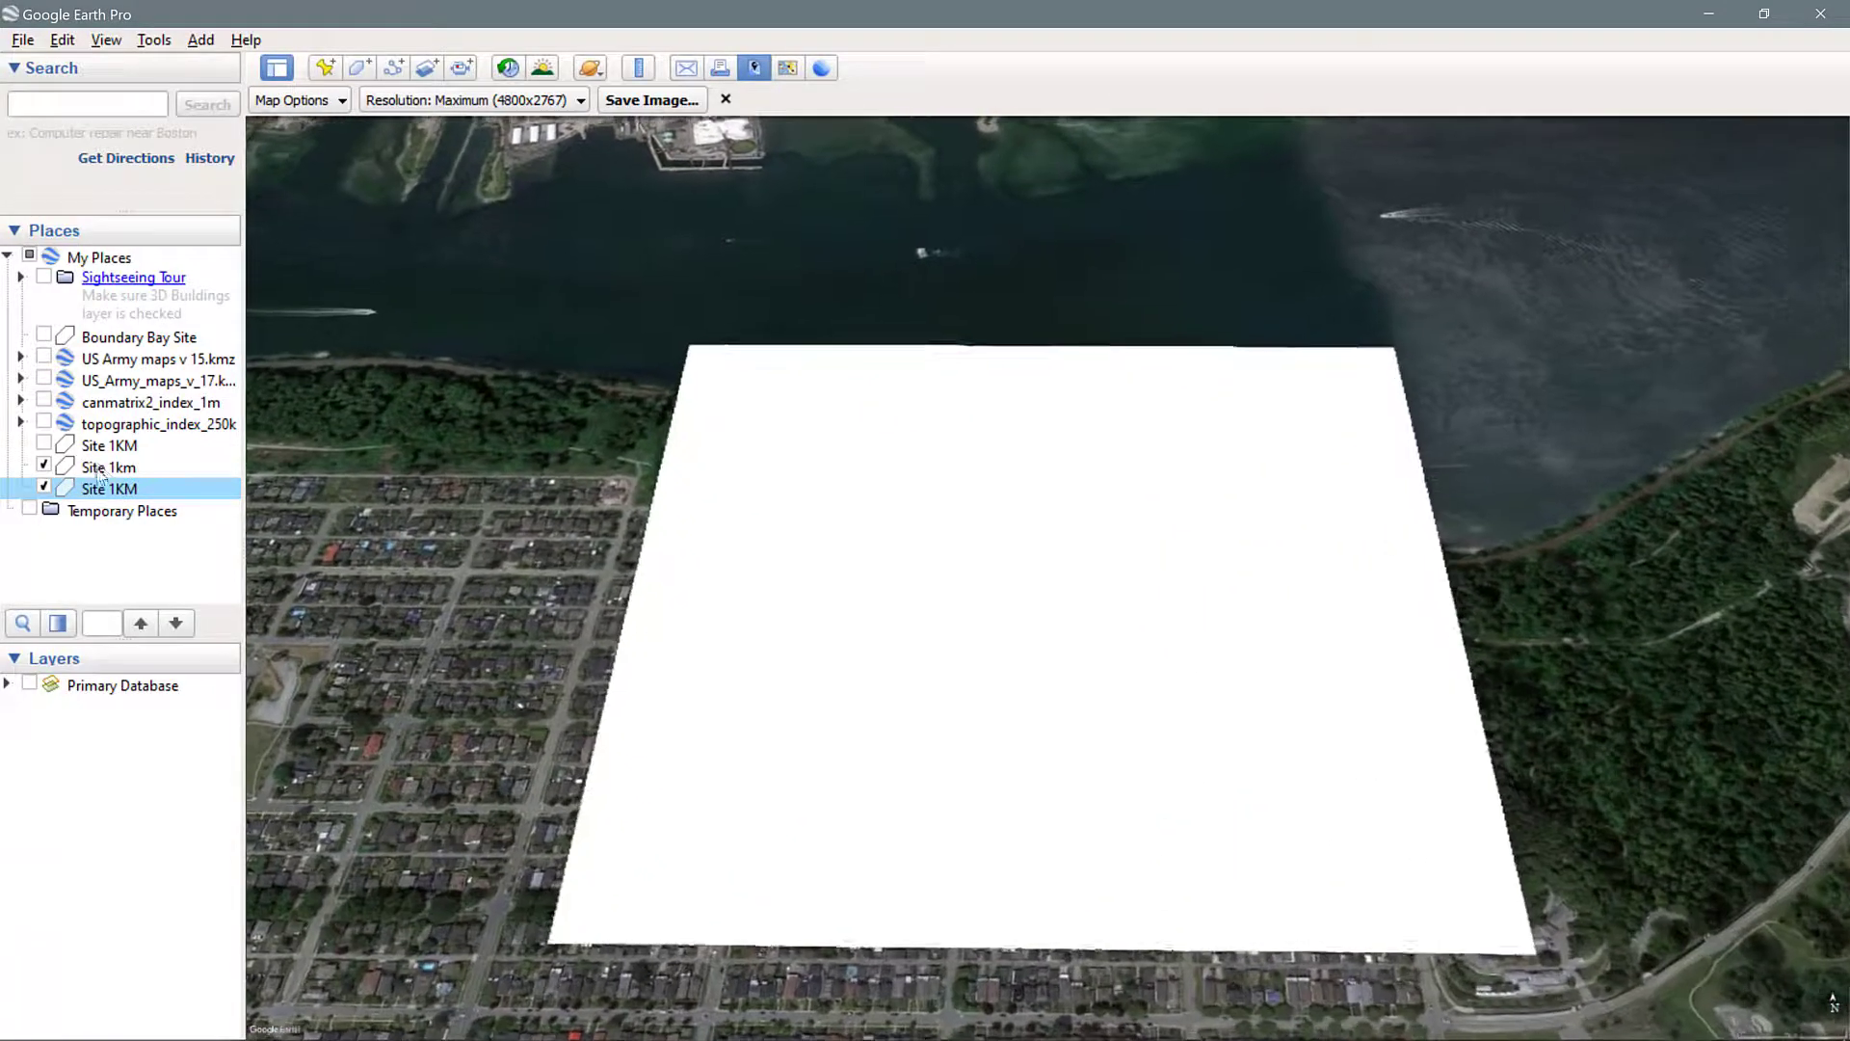
Step: Delete the empty Site 1km polygon and the older, unchecked Site 1KM polygon from My Places
right_click(104, 472)
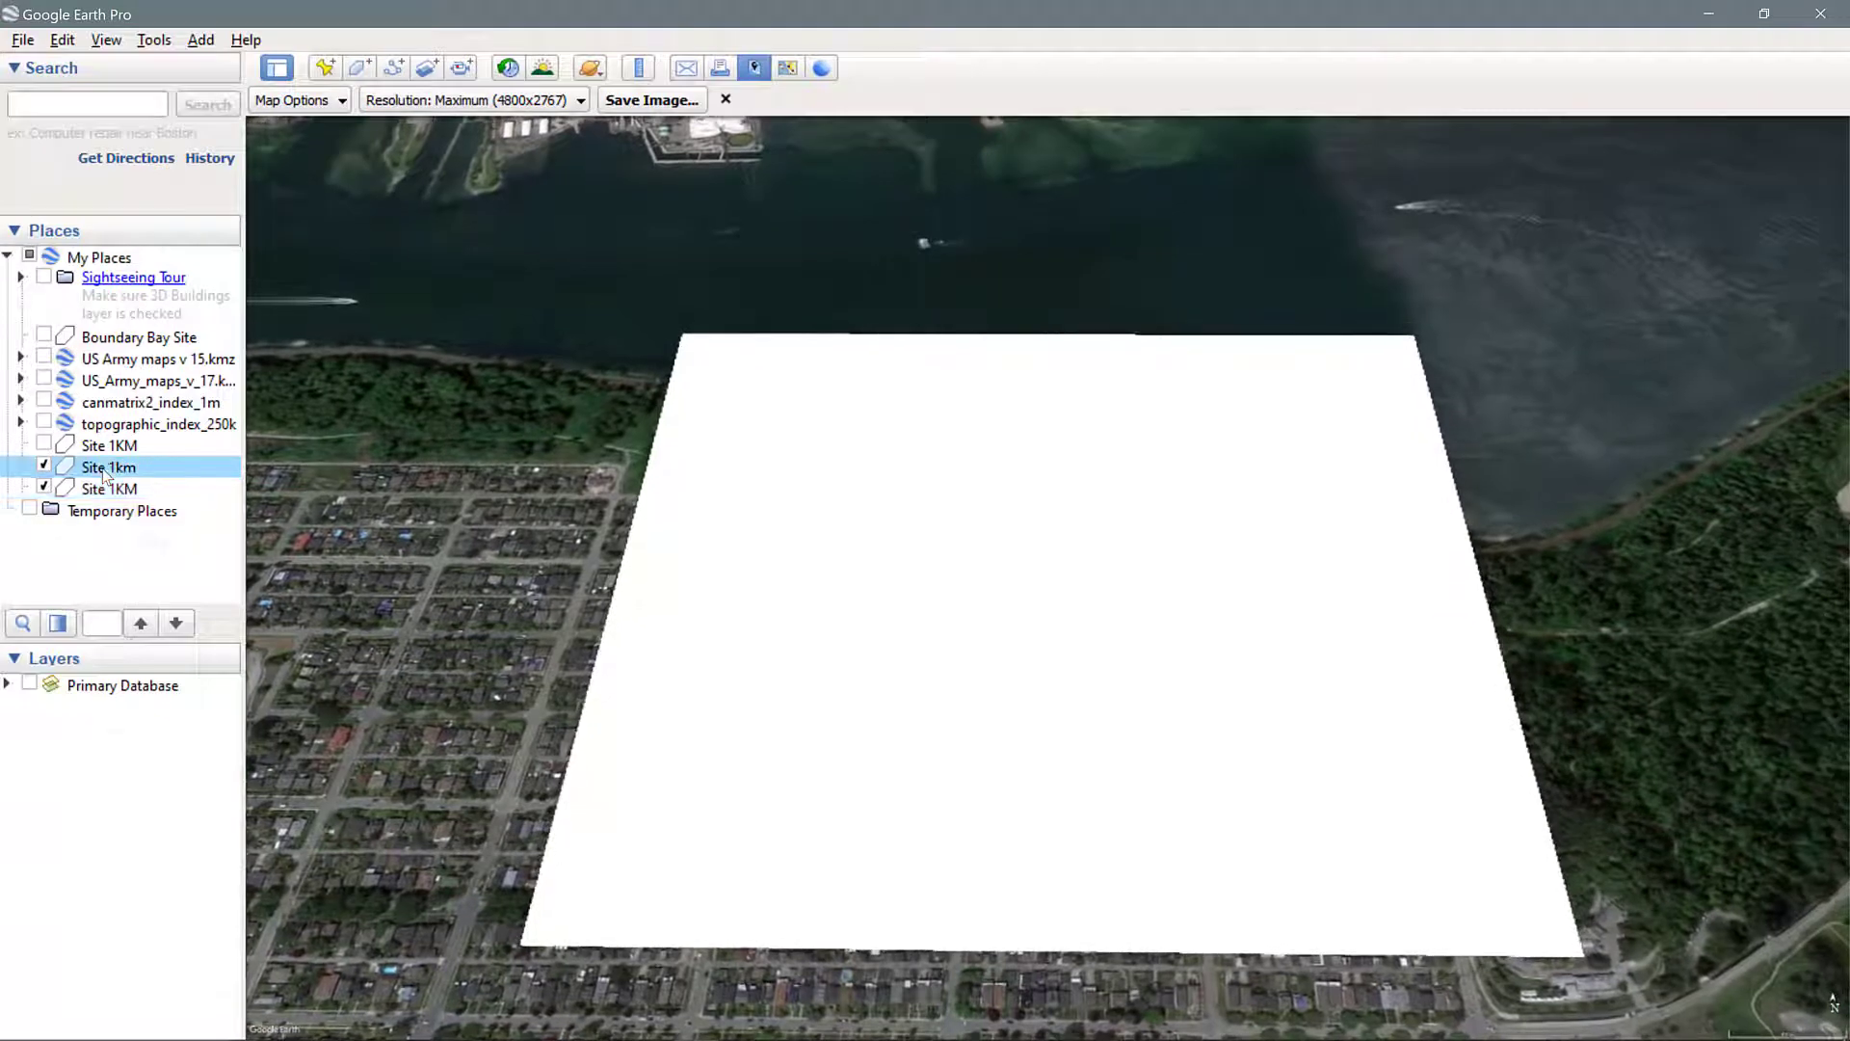
click(152, 569)
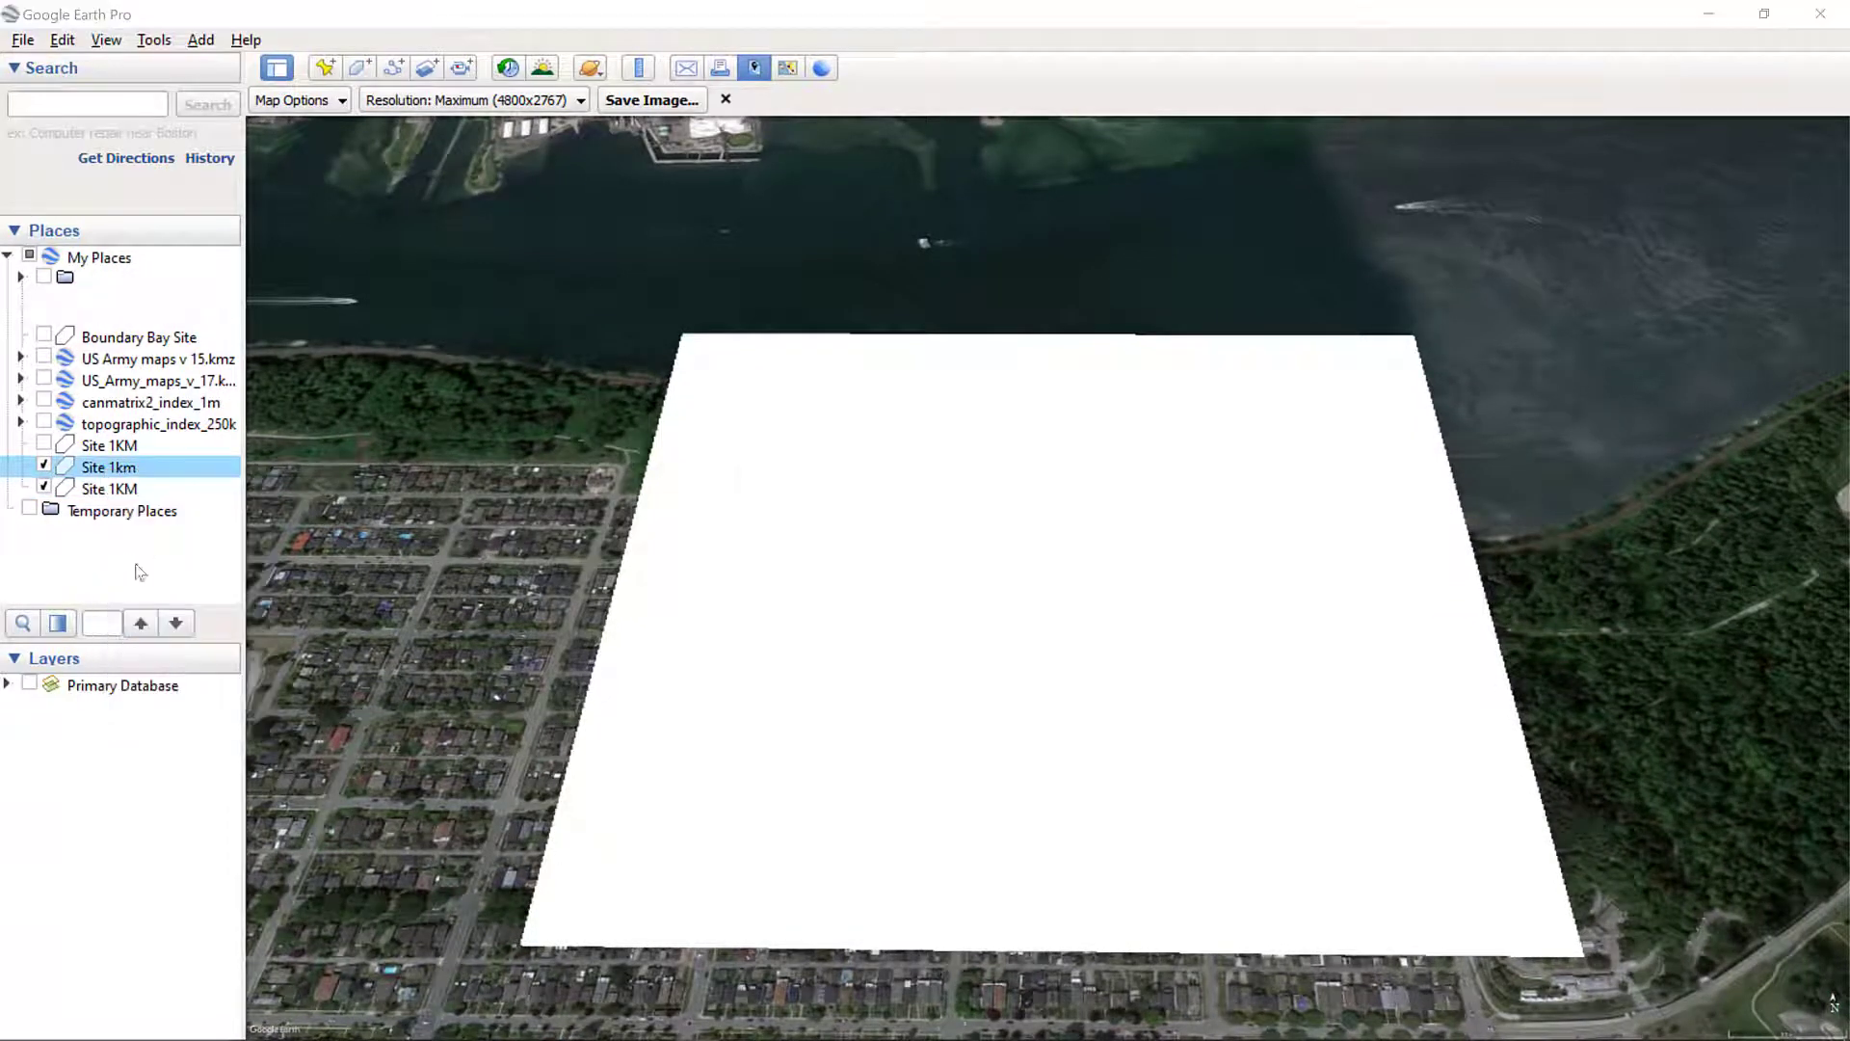
click(969, 564)
right_click(122, 446)
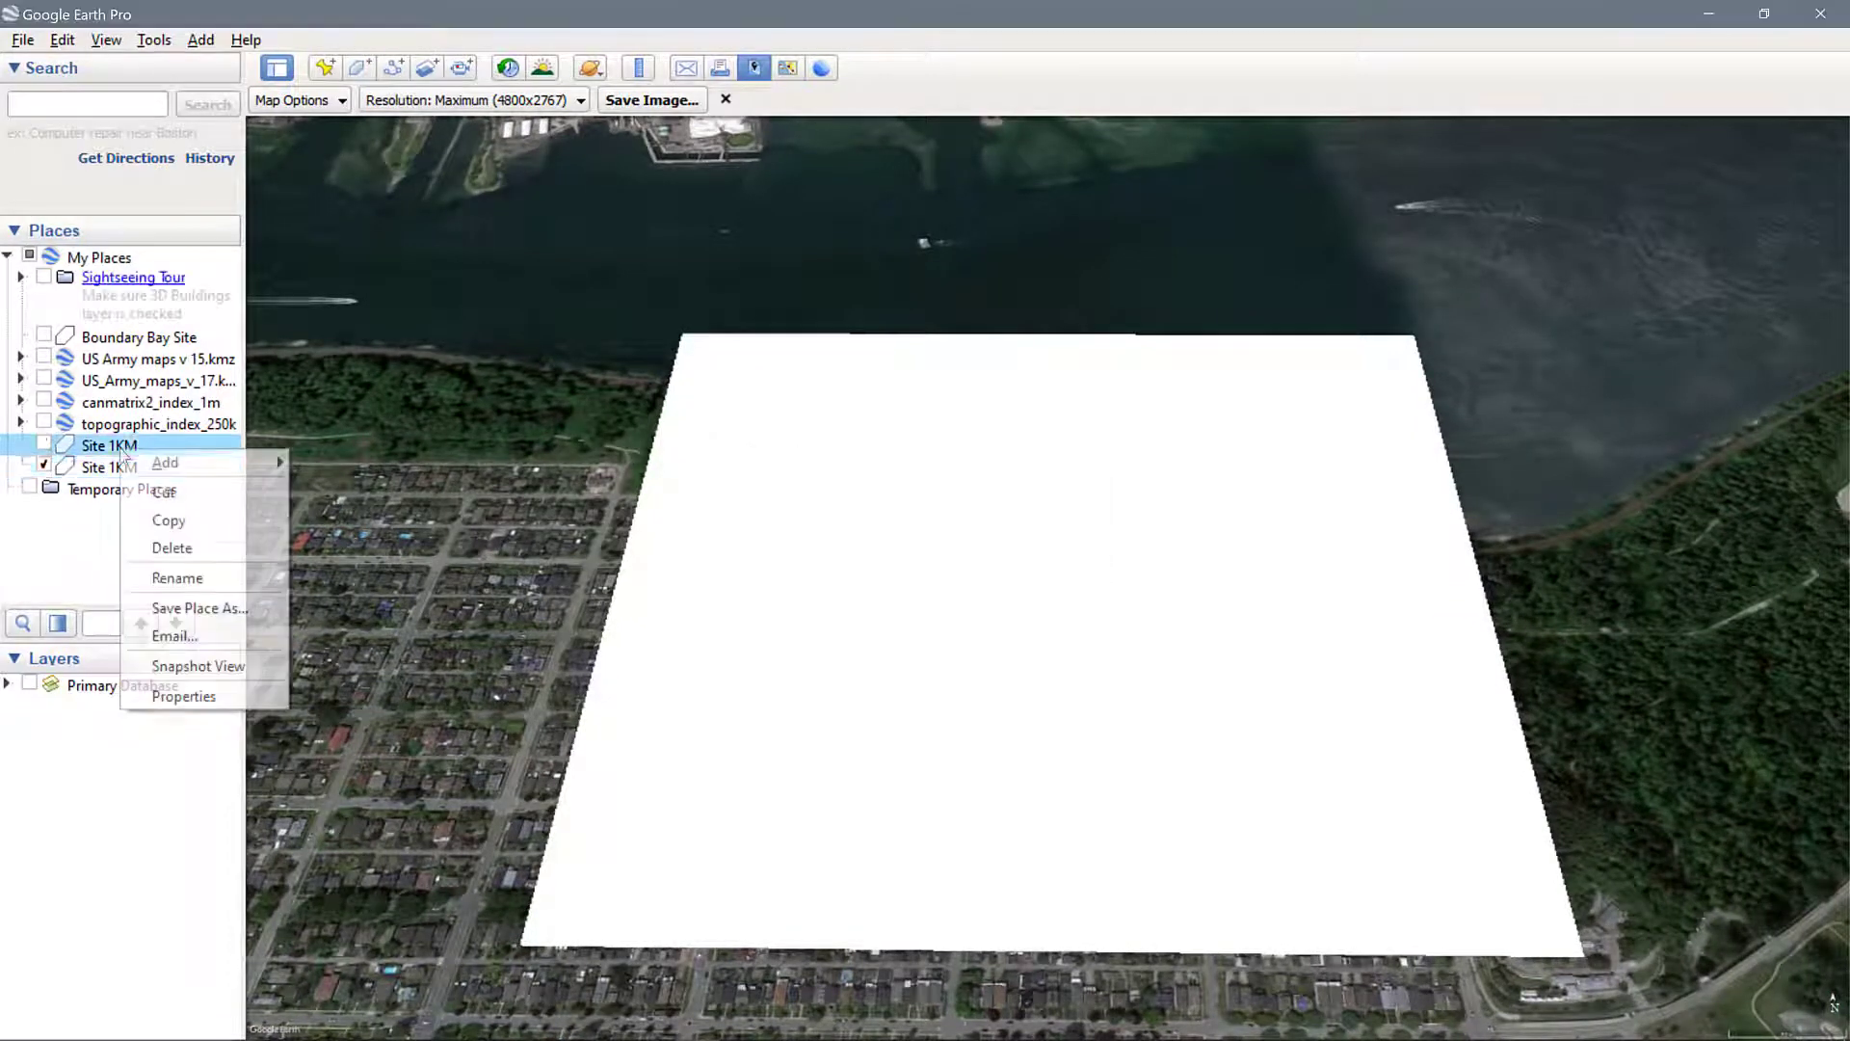
click(171, 547)
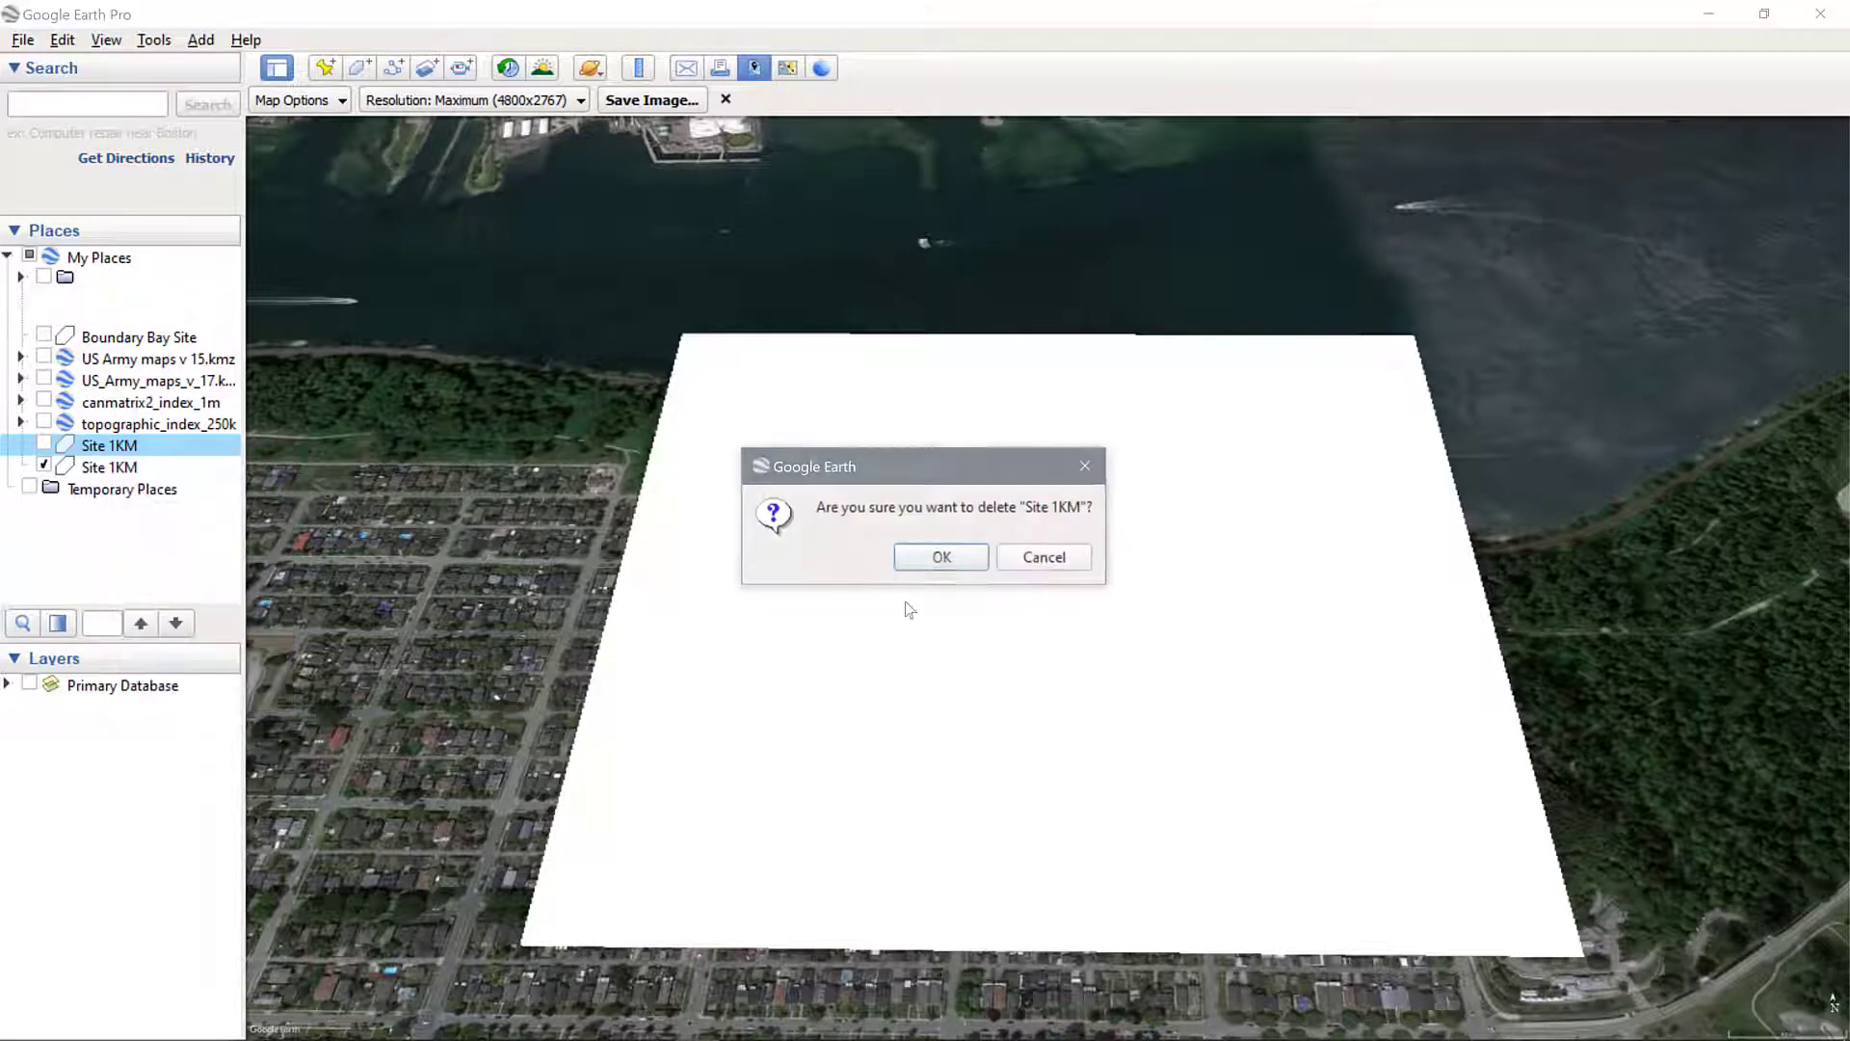
click(942, 563)
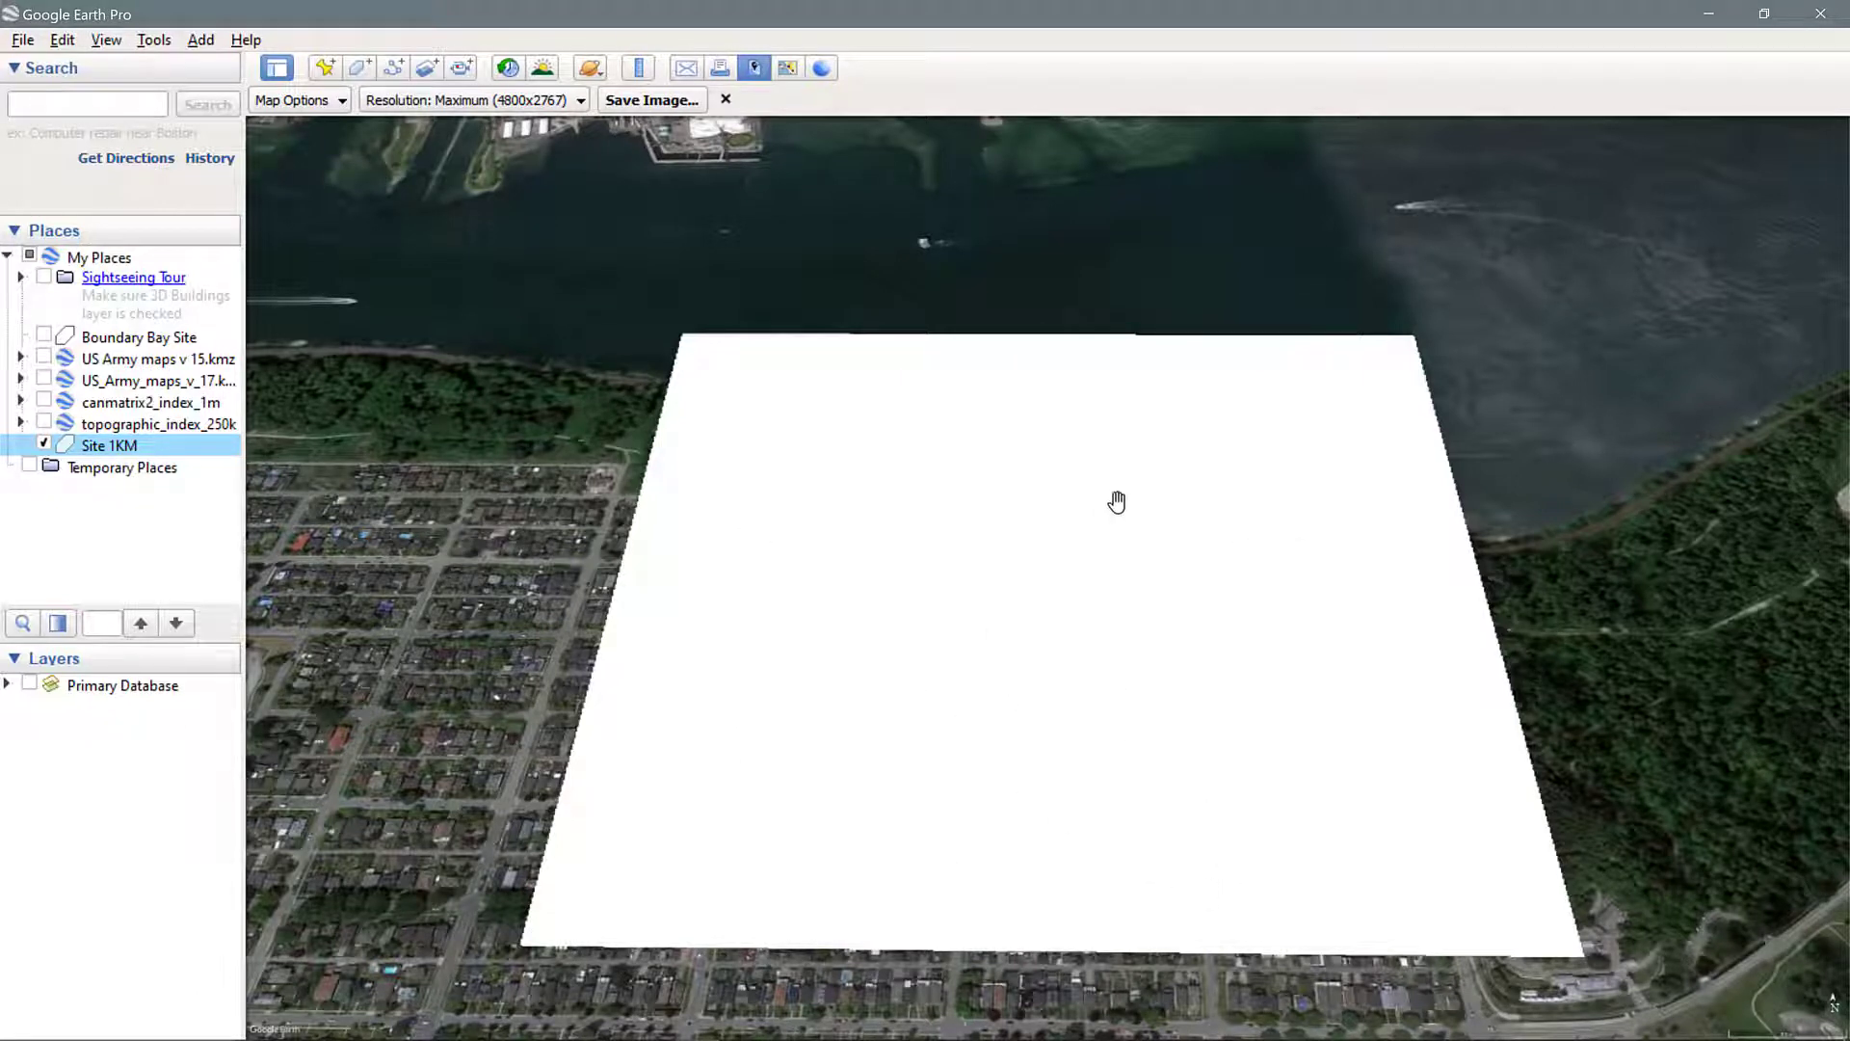
Step: Hide the remaining Site 1KM polygon and reset the view's tilt and compass
click(45, 444)
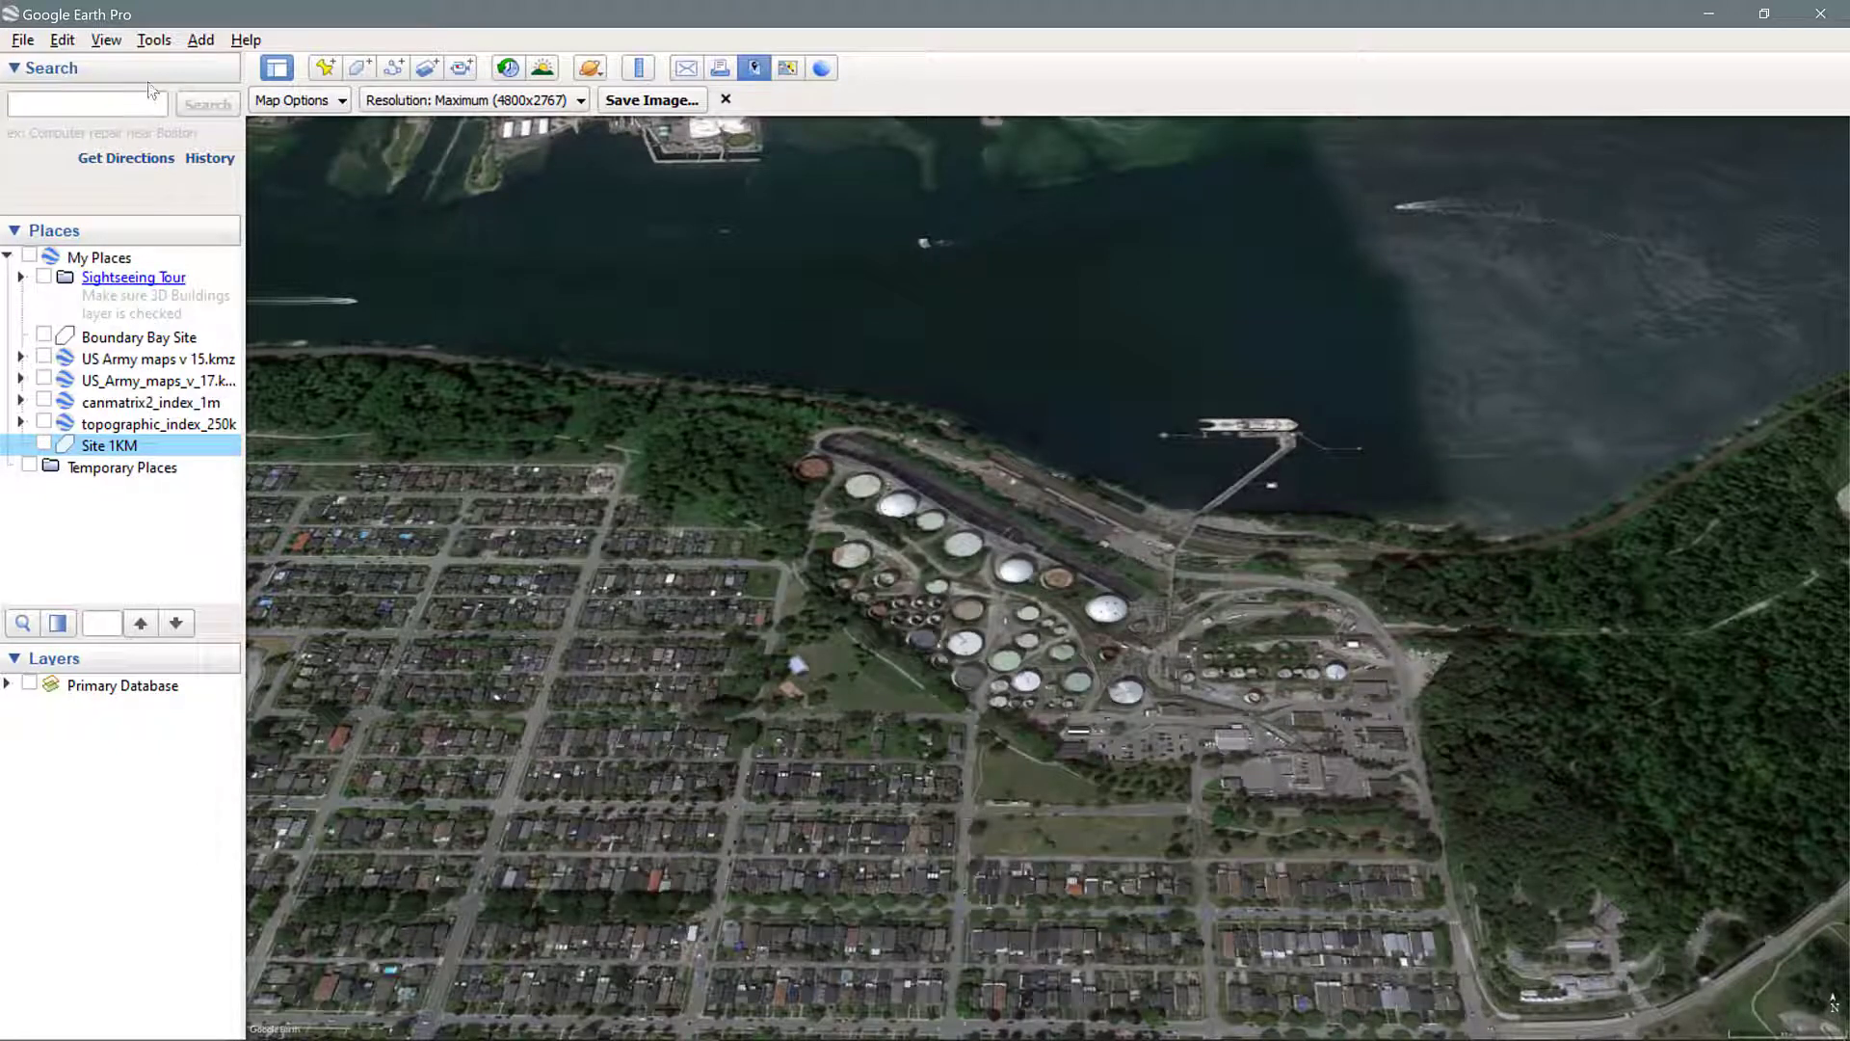
click(106, 40)
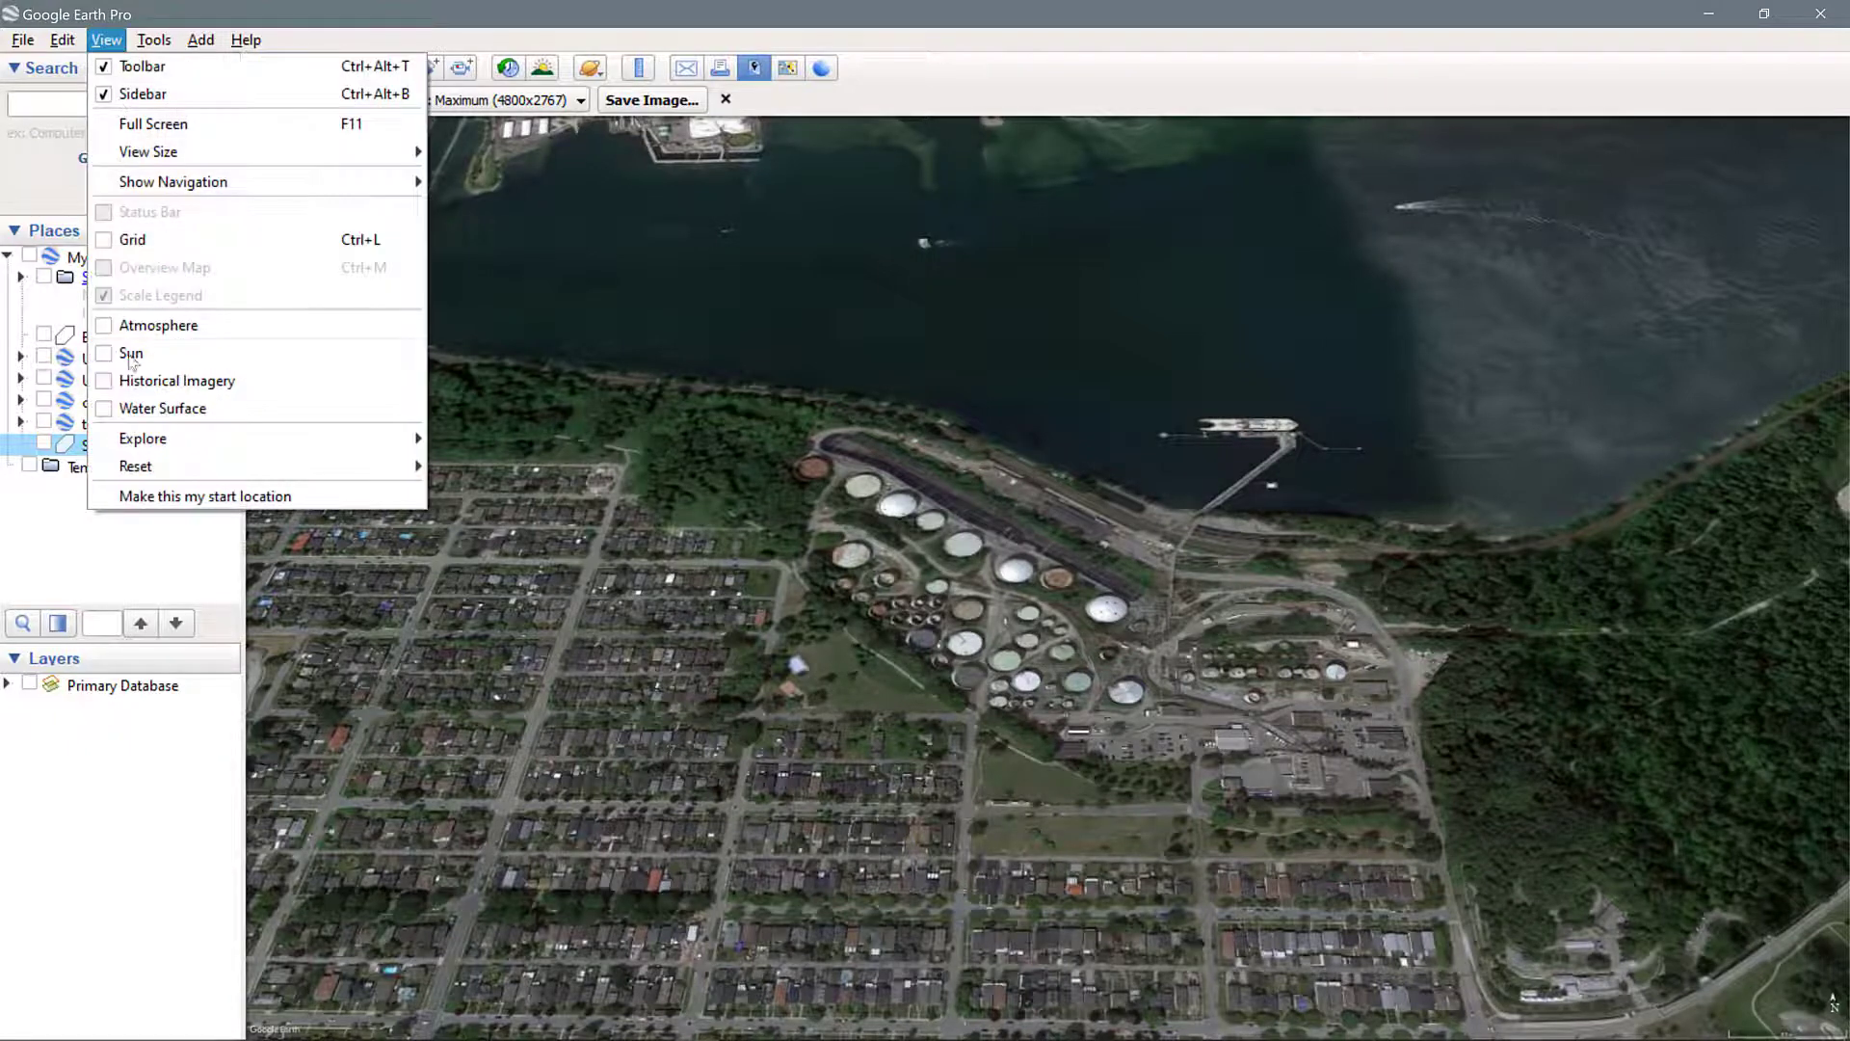
mouse_move(241, 469)
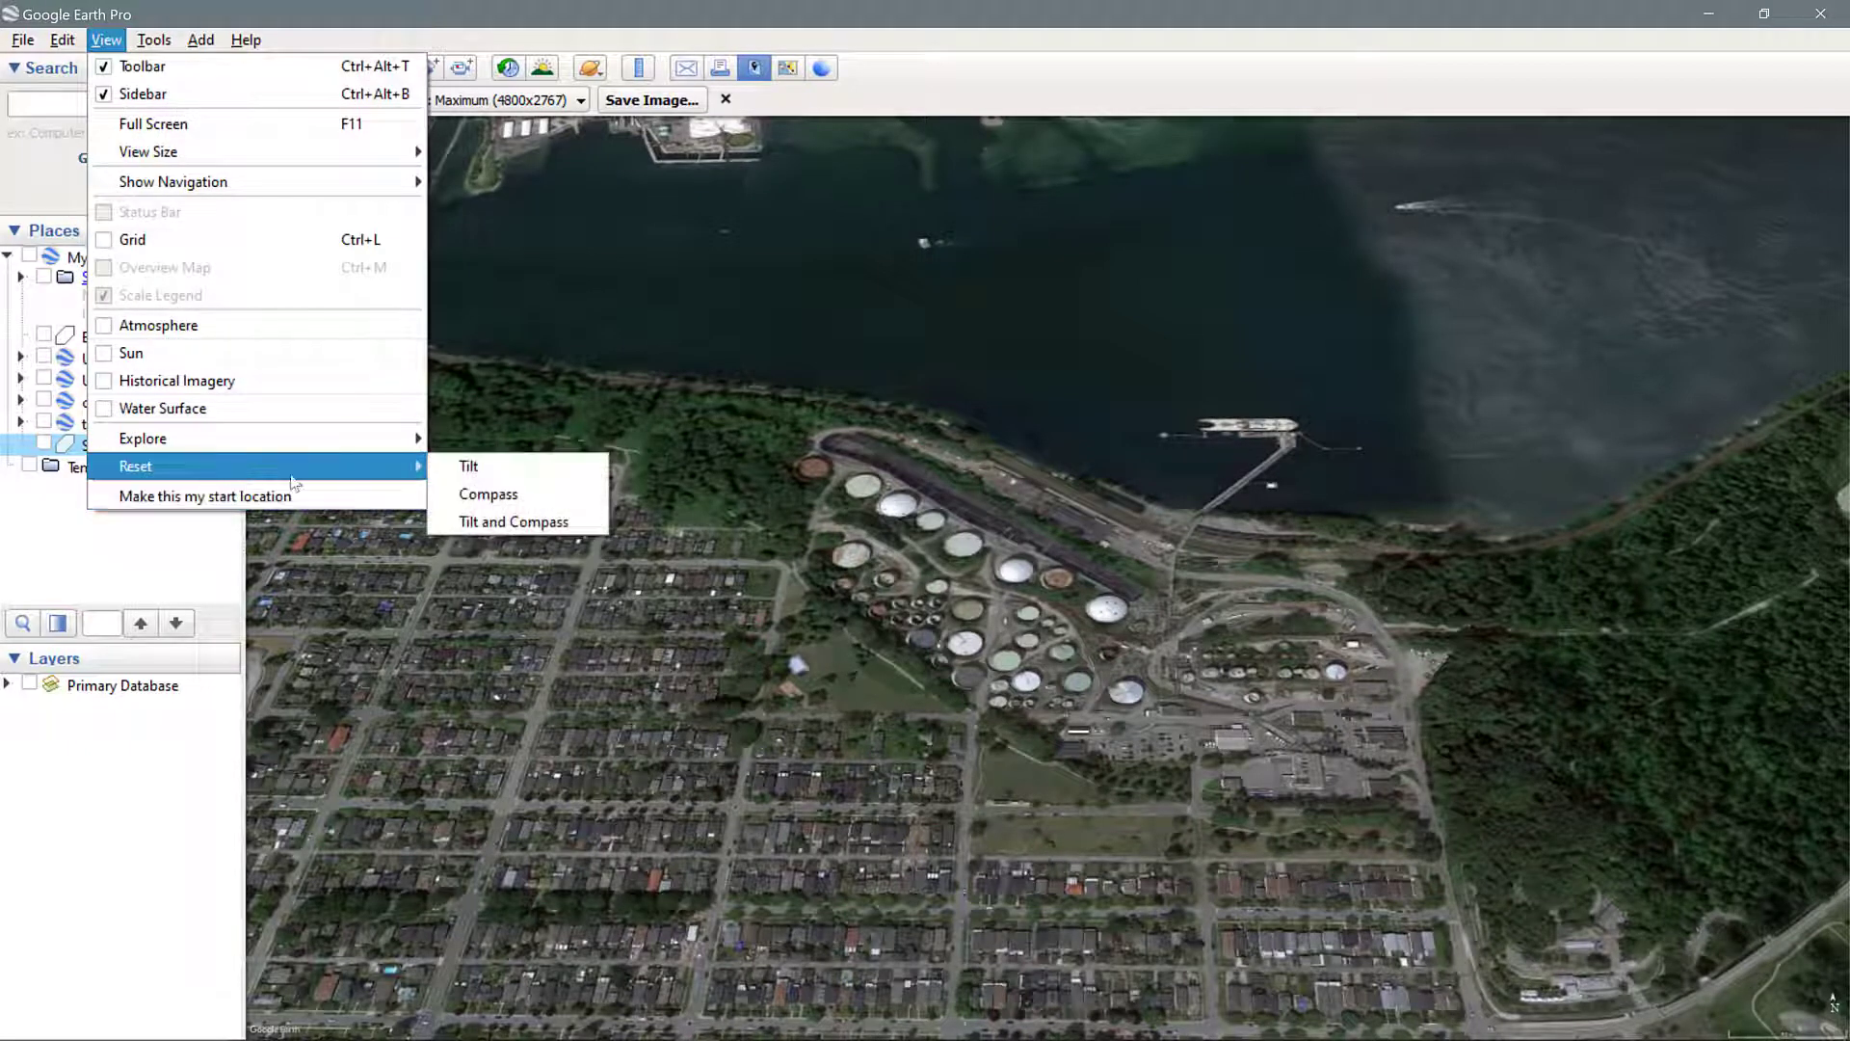
click(474, 520)
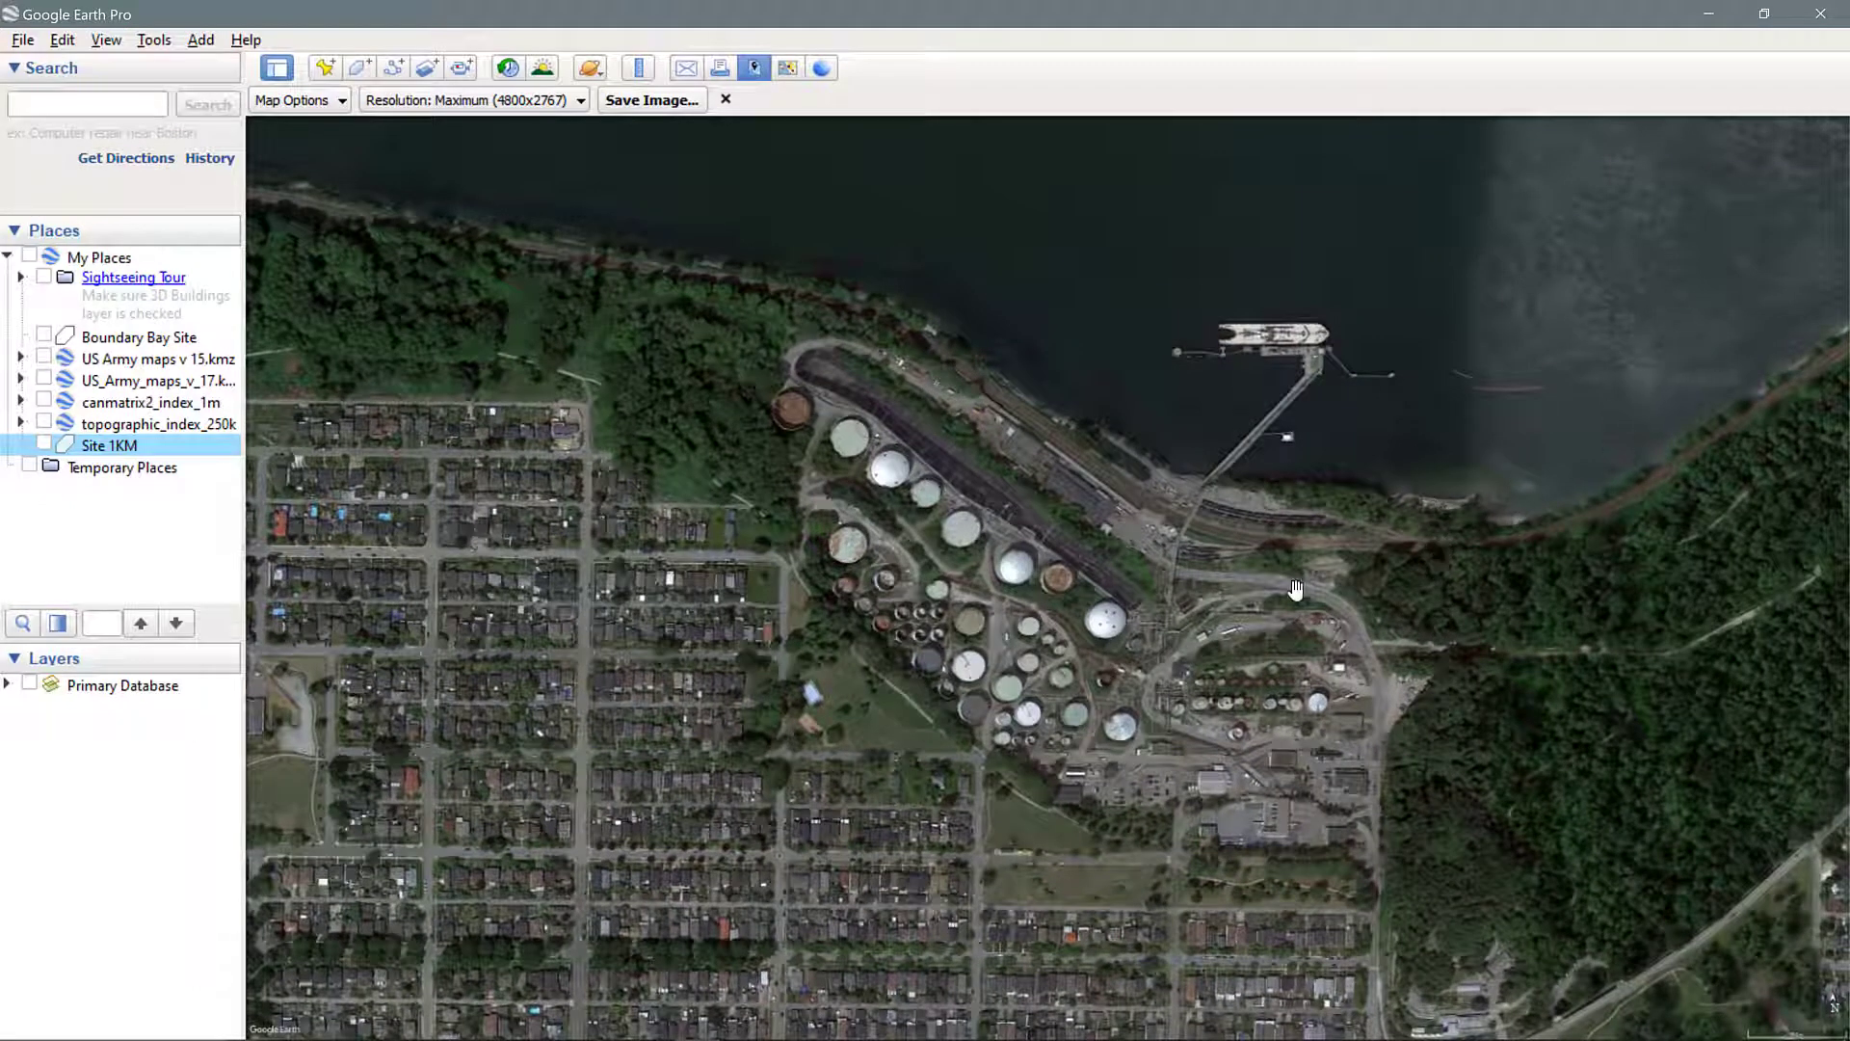
Step: Hide the sidebar and widen the map view to take in the tank farm, the bridge and the surrounding neighbourhood
click(108, 41)
click(120, 91)
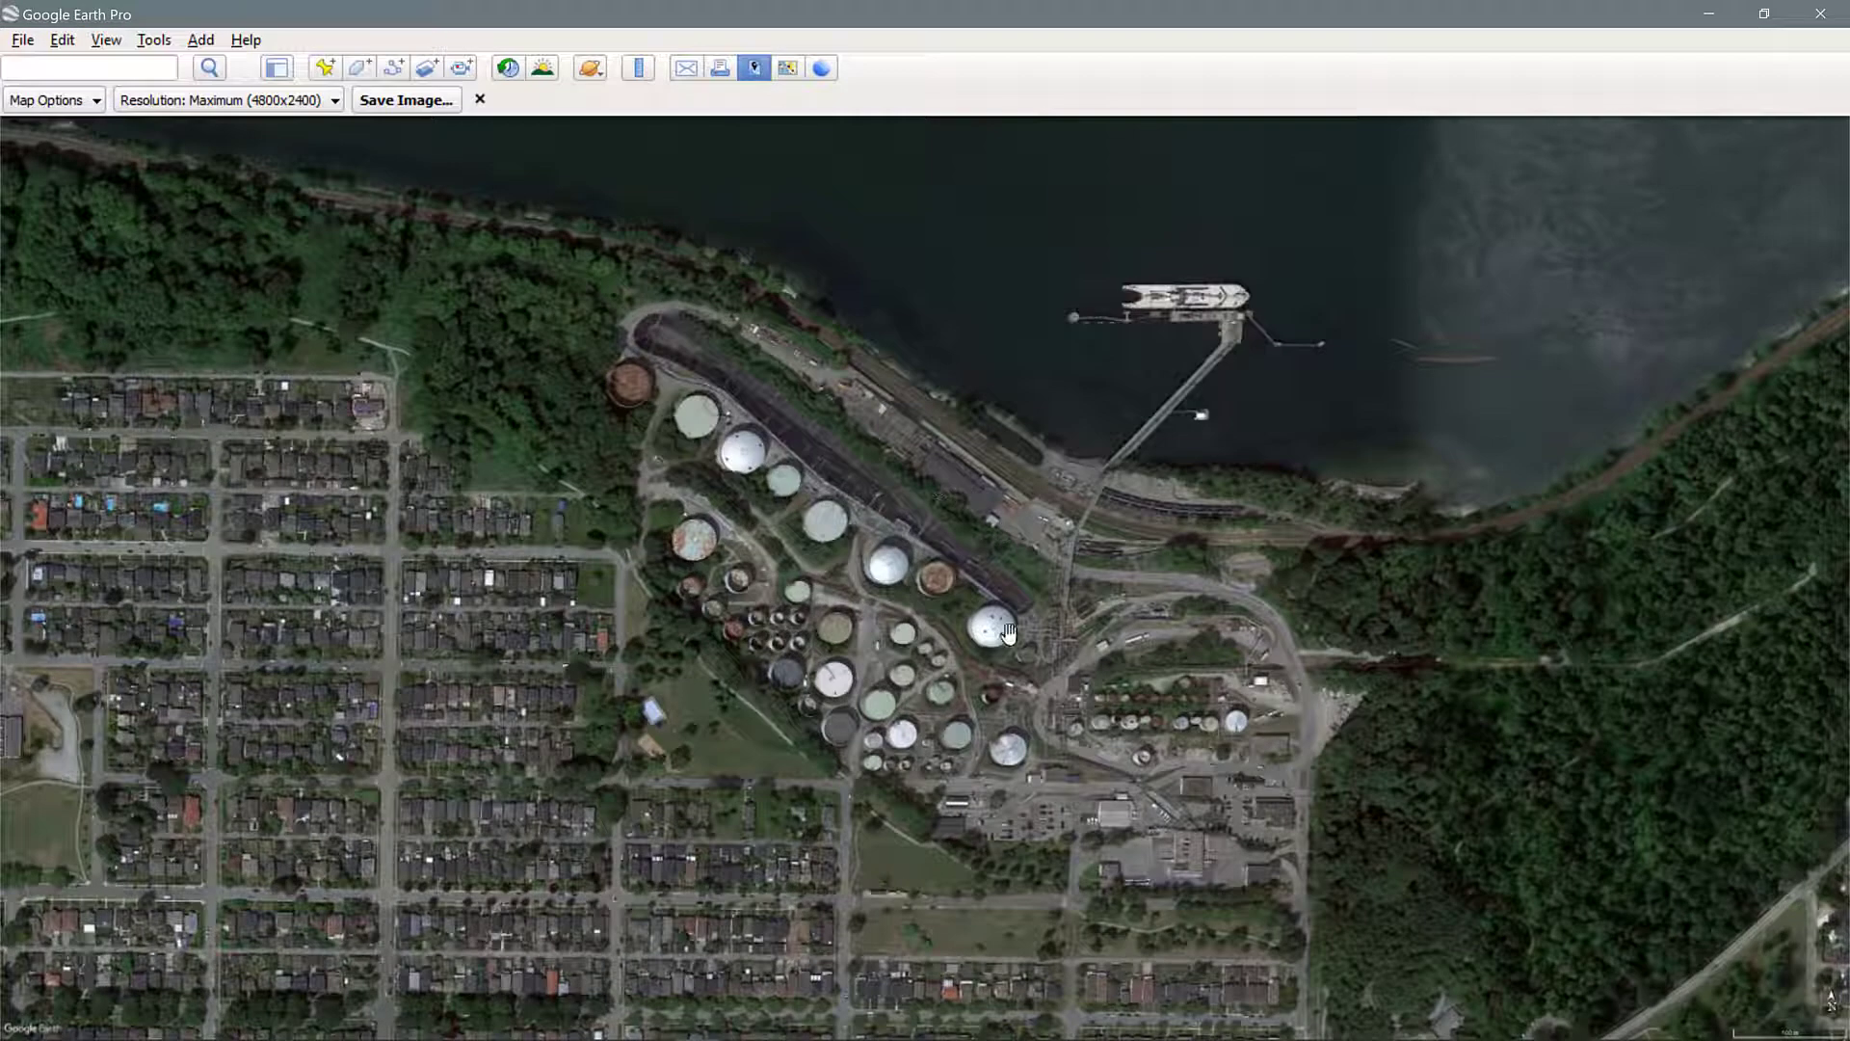
scroll(1058, 640, down, 1)
scroll(1058, 640, down, 2)
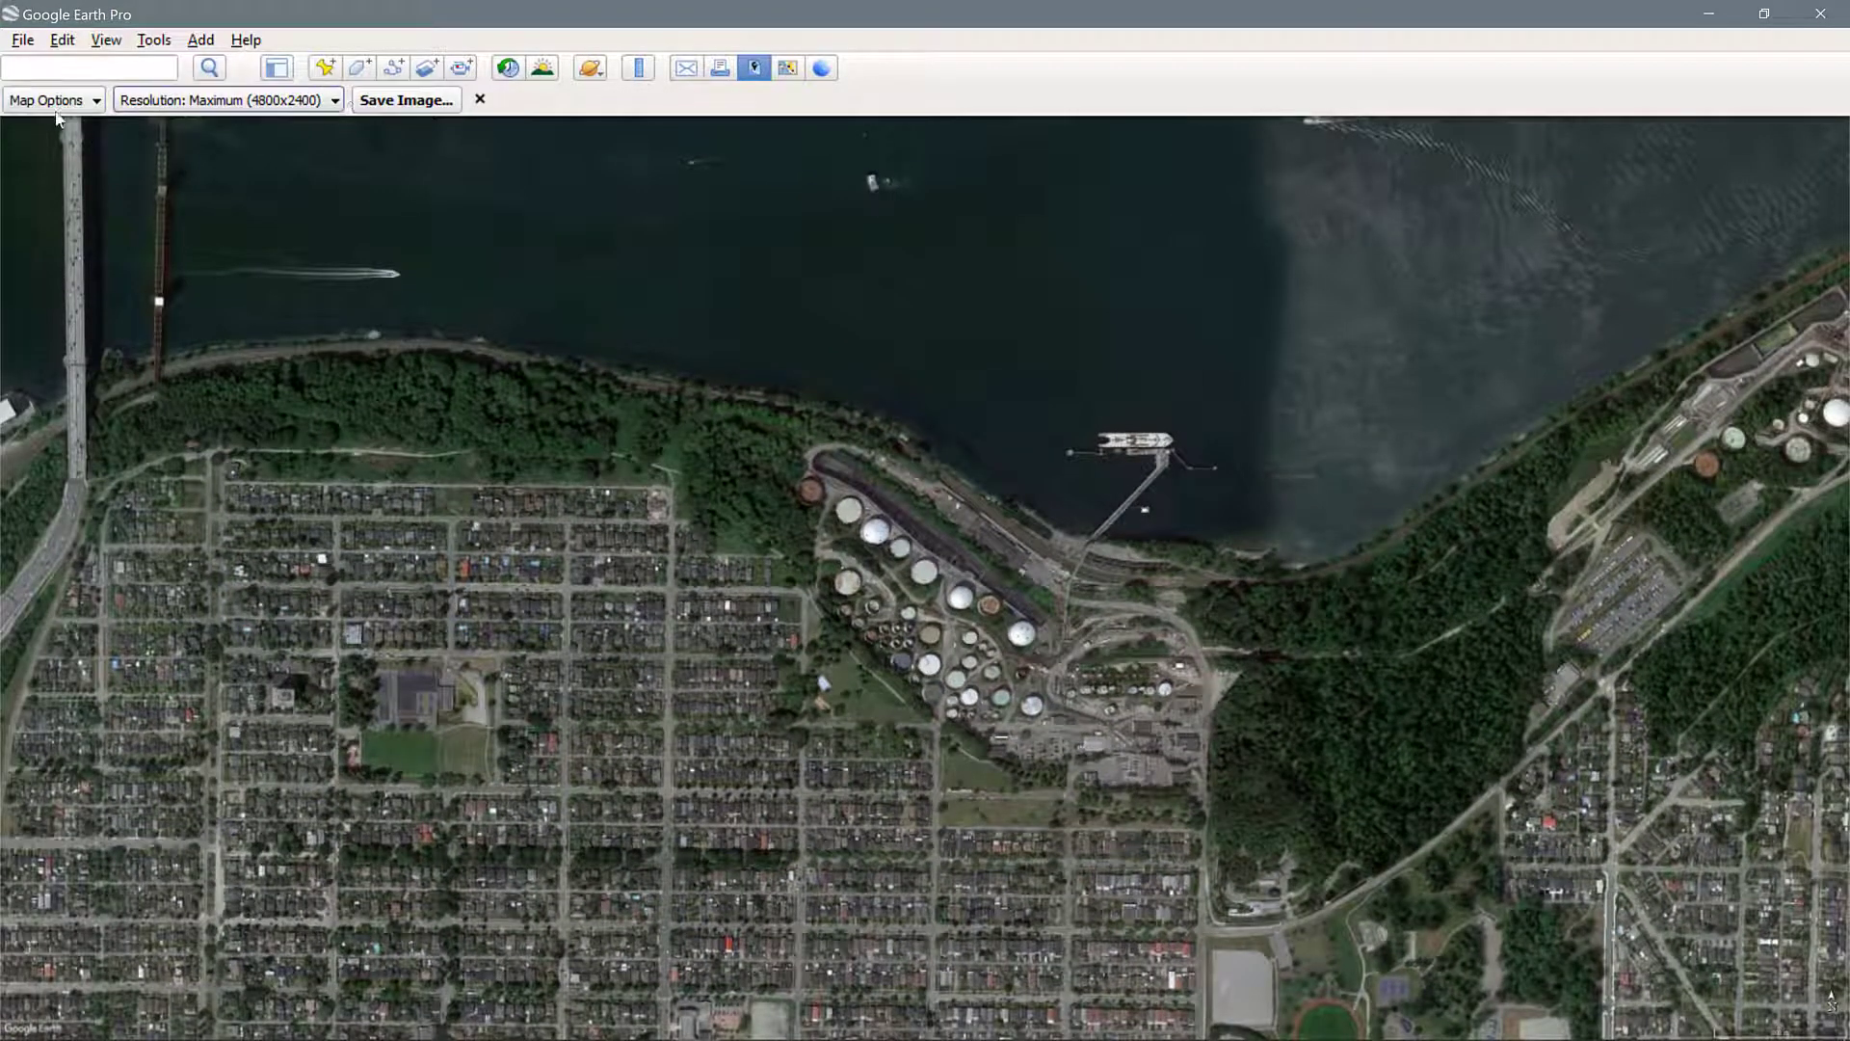
Step: Close the Save Image map layout and open it again
click(21, 43)
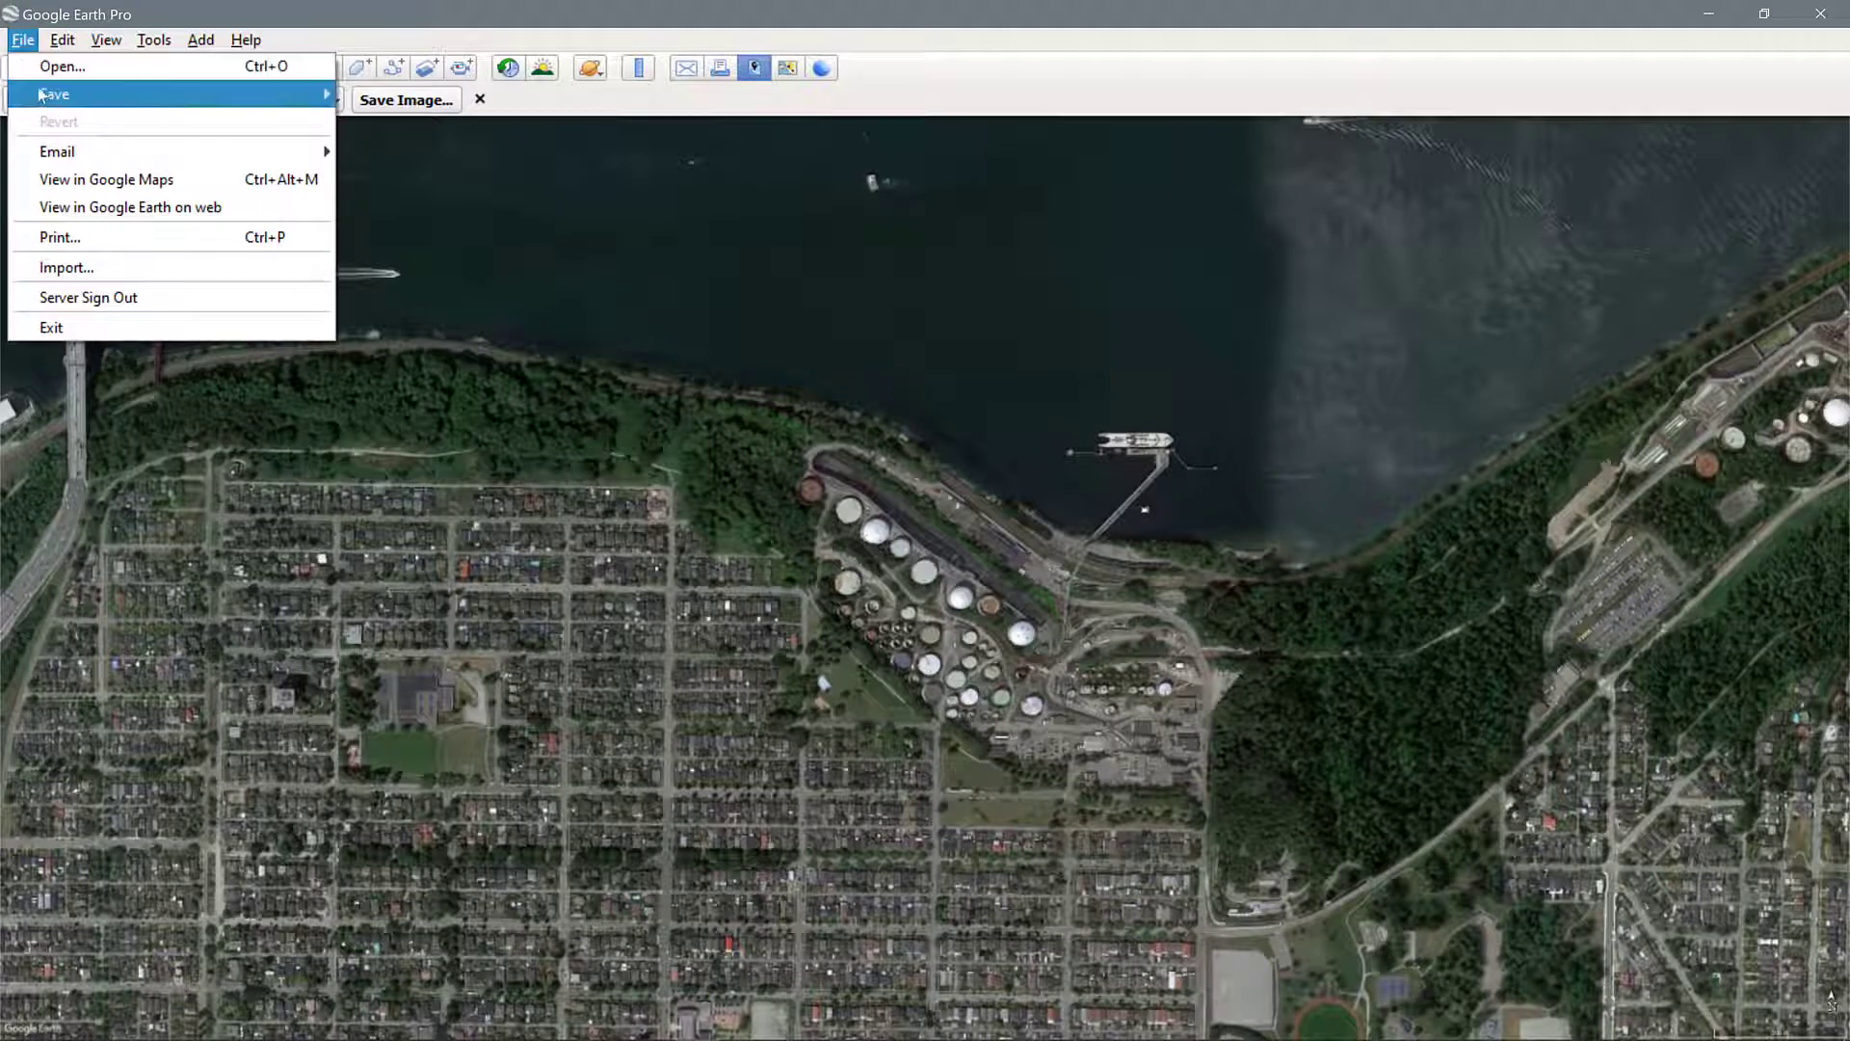
mouse_move(246, 96)
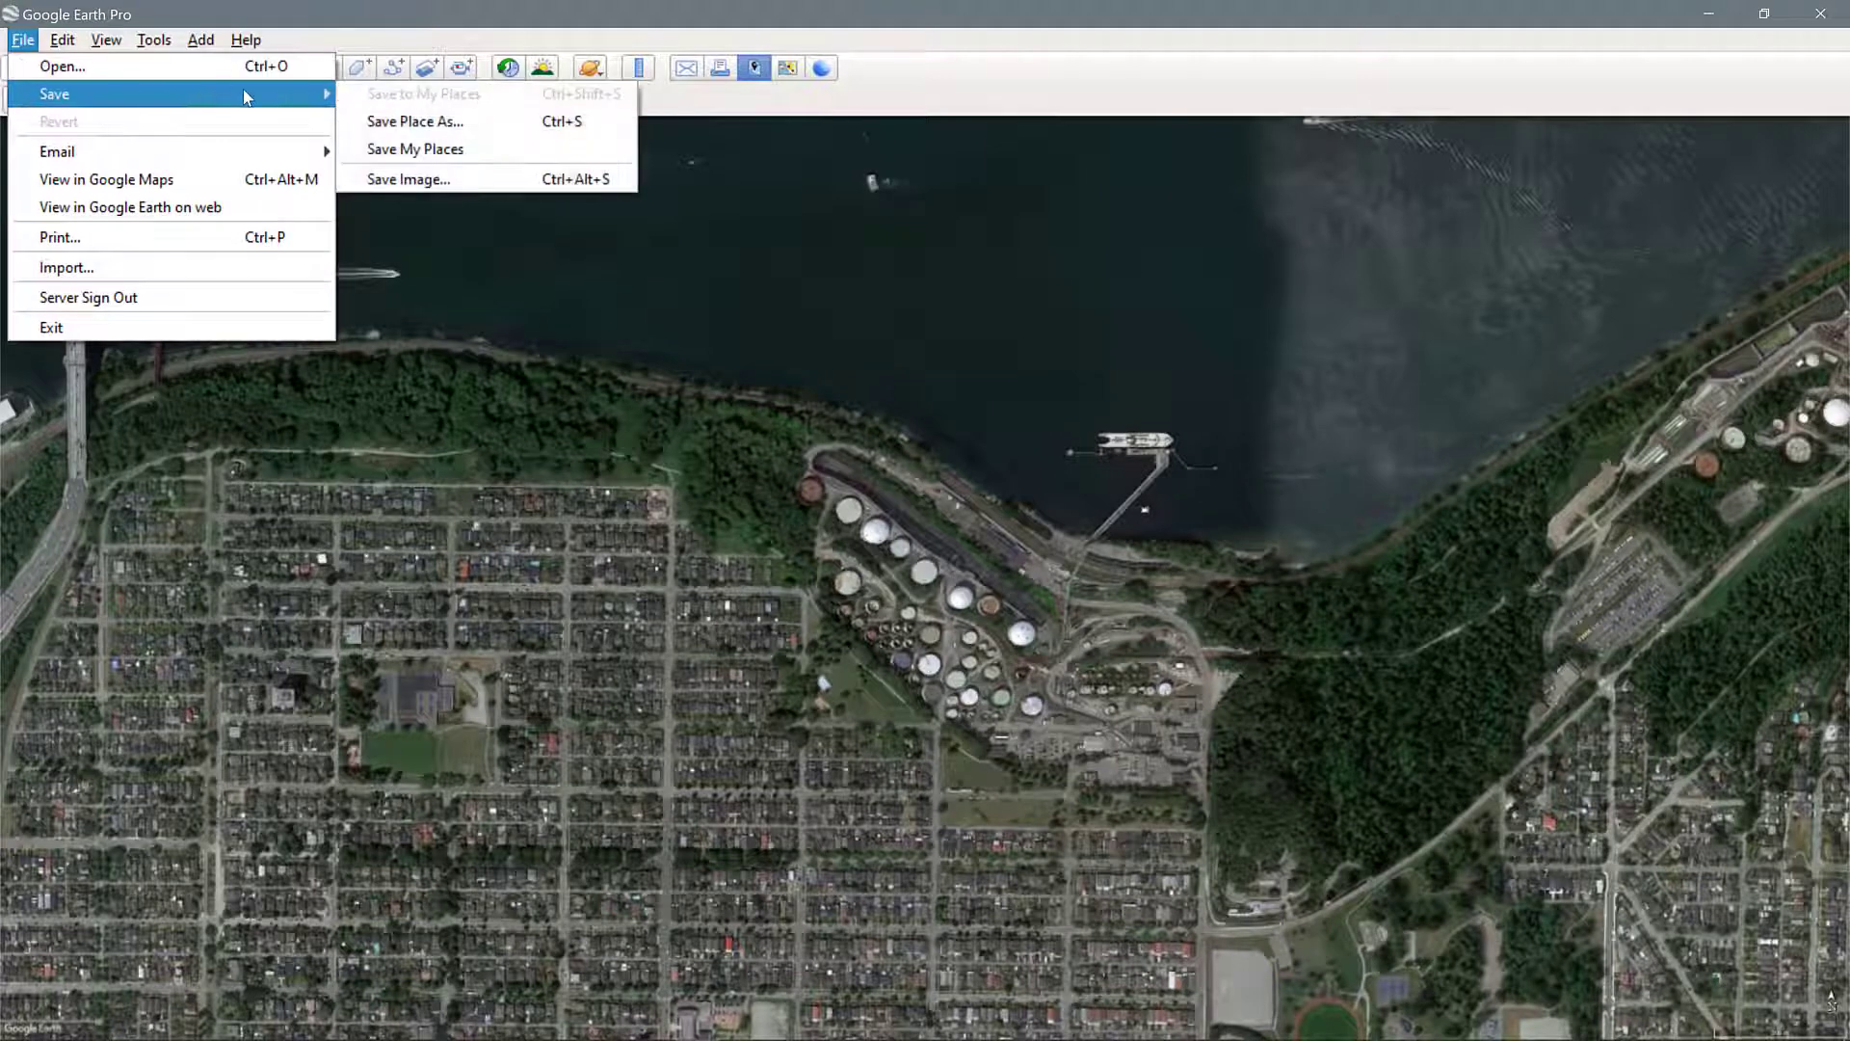
click(405, 180)
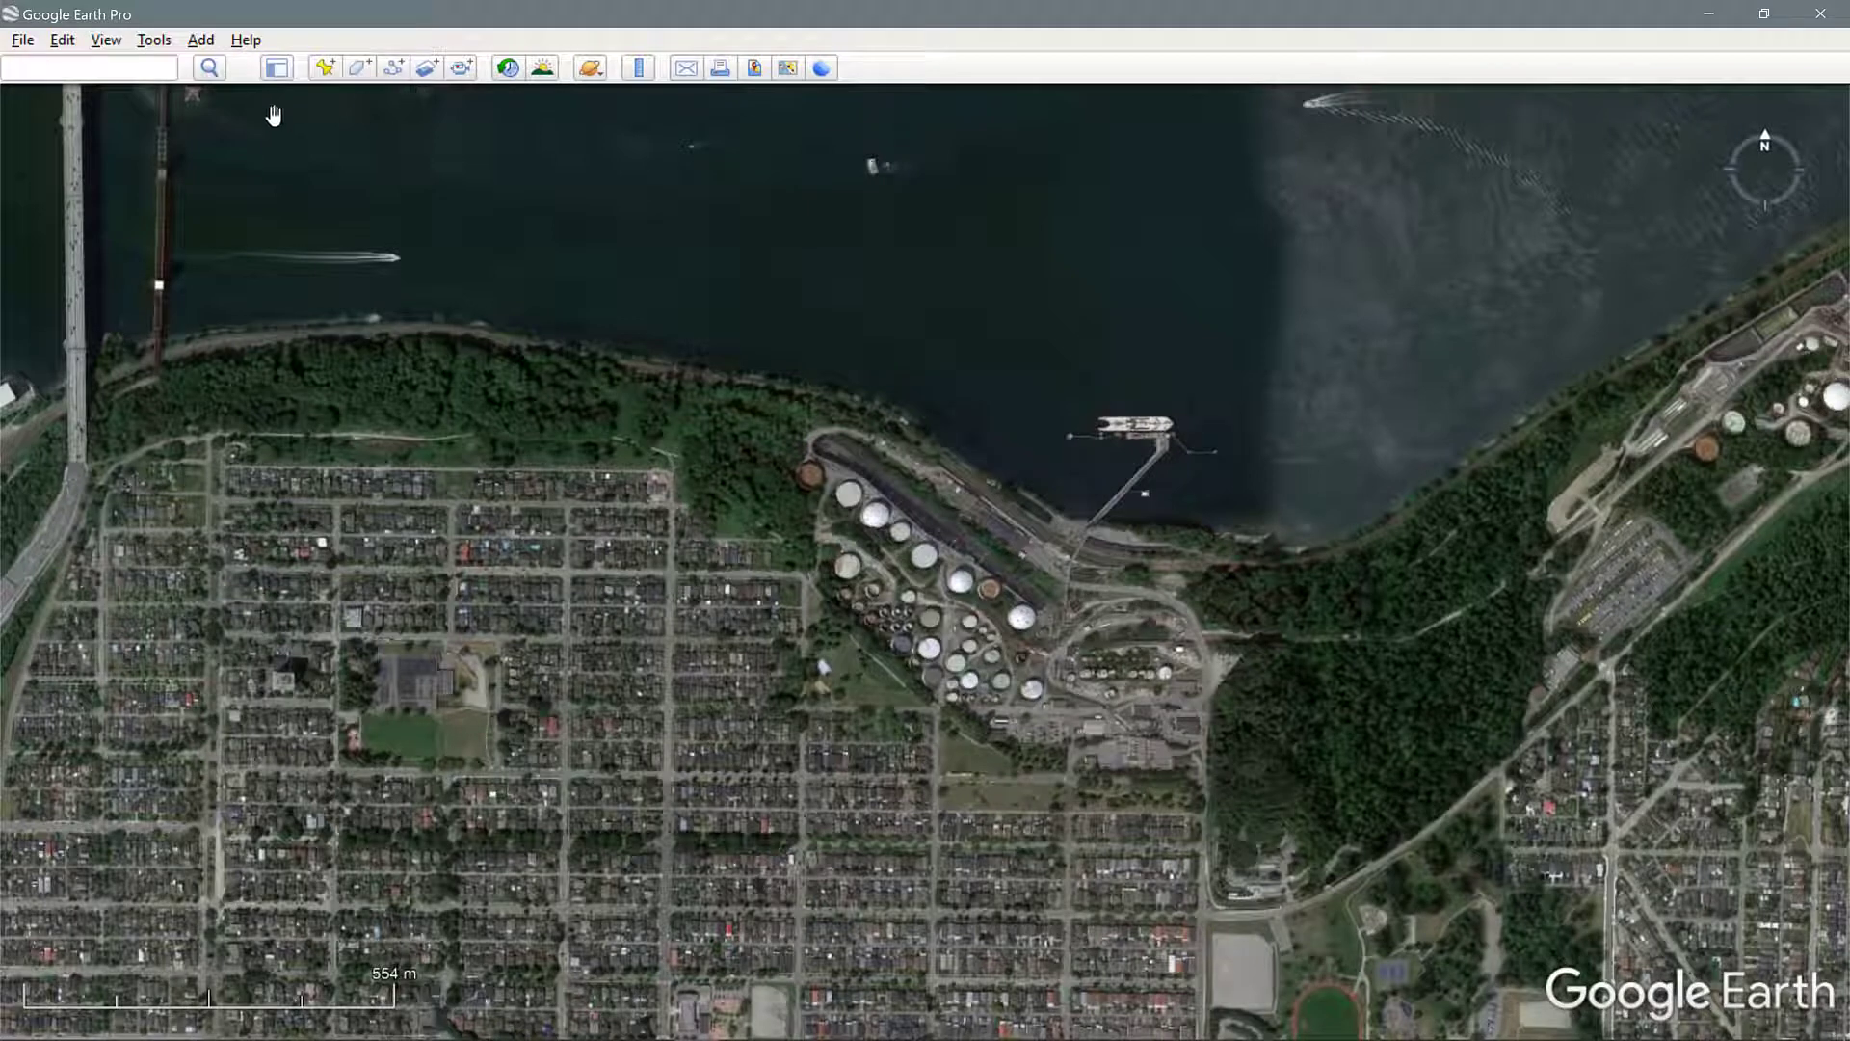
click(23, 39)
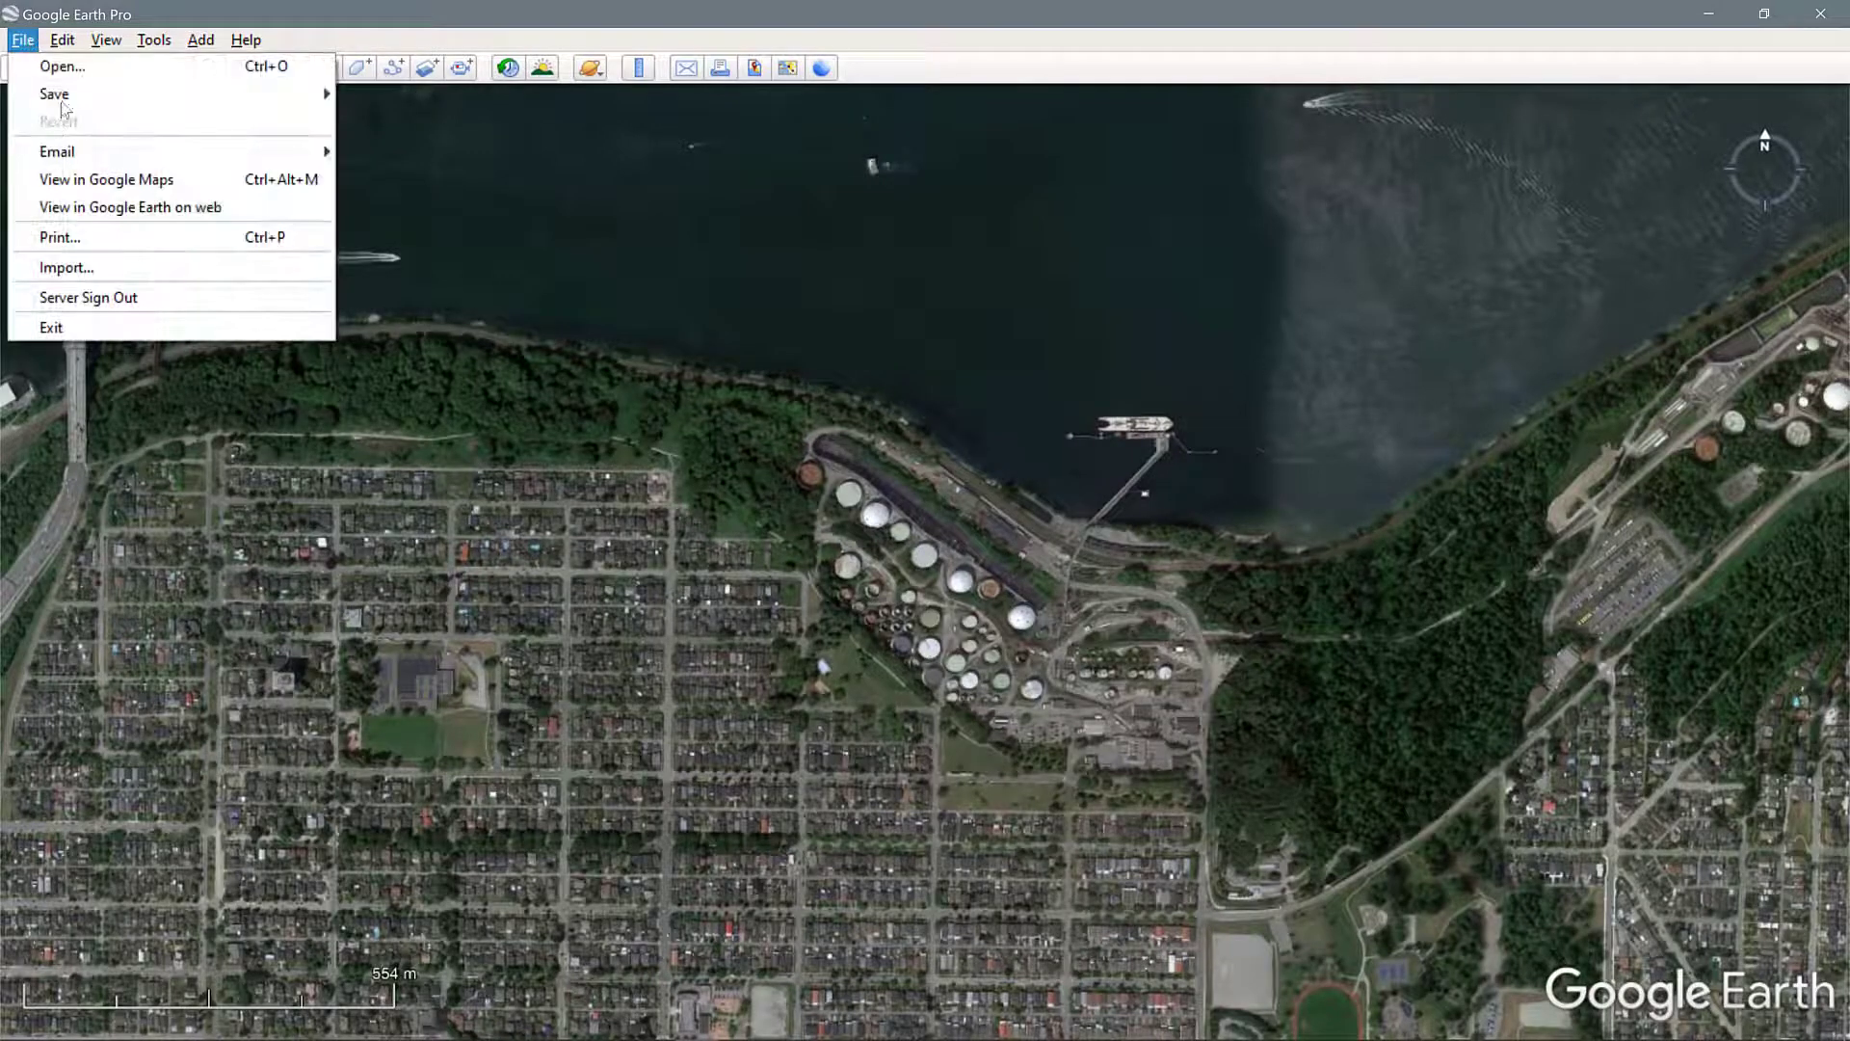
mouse_move(141, 104)
click(406, 179)
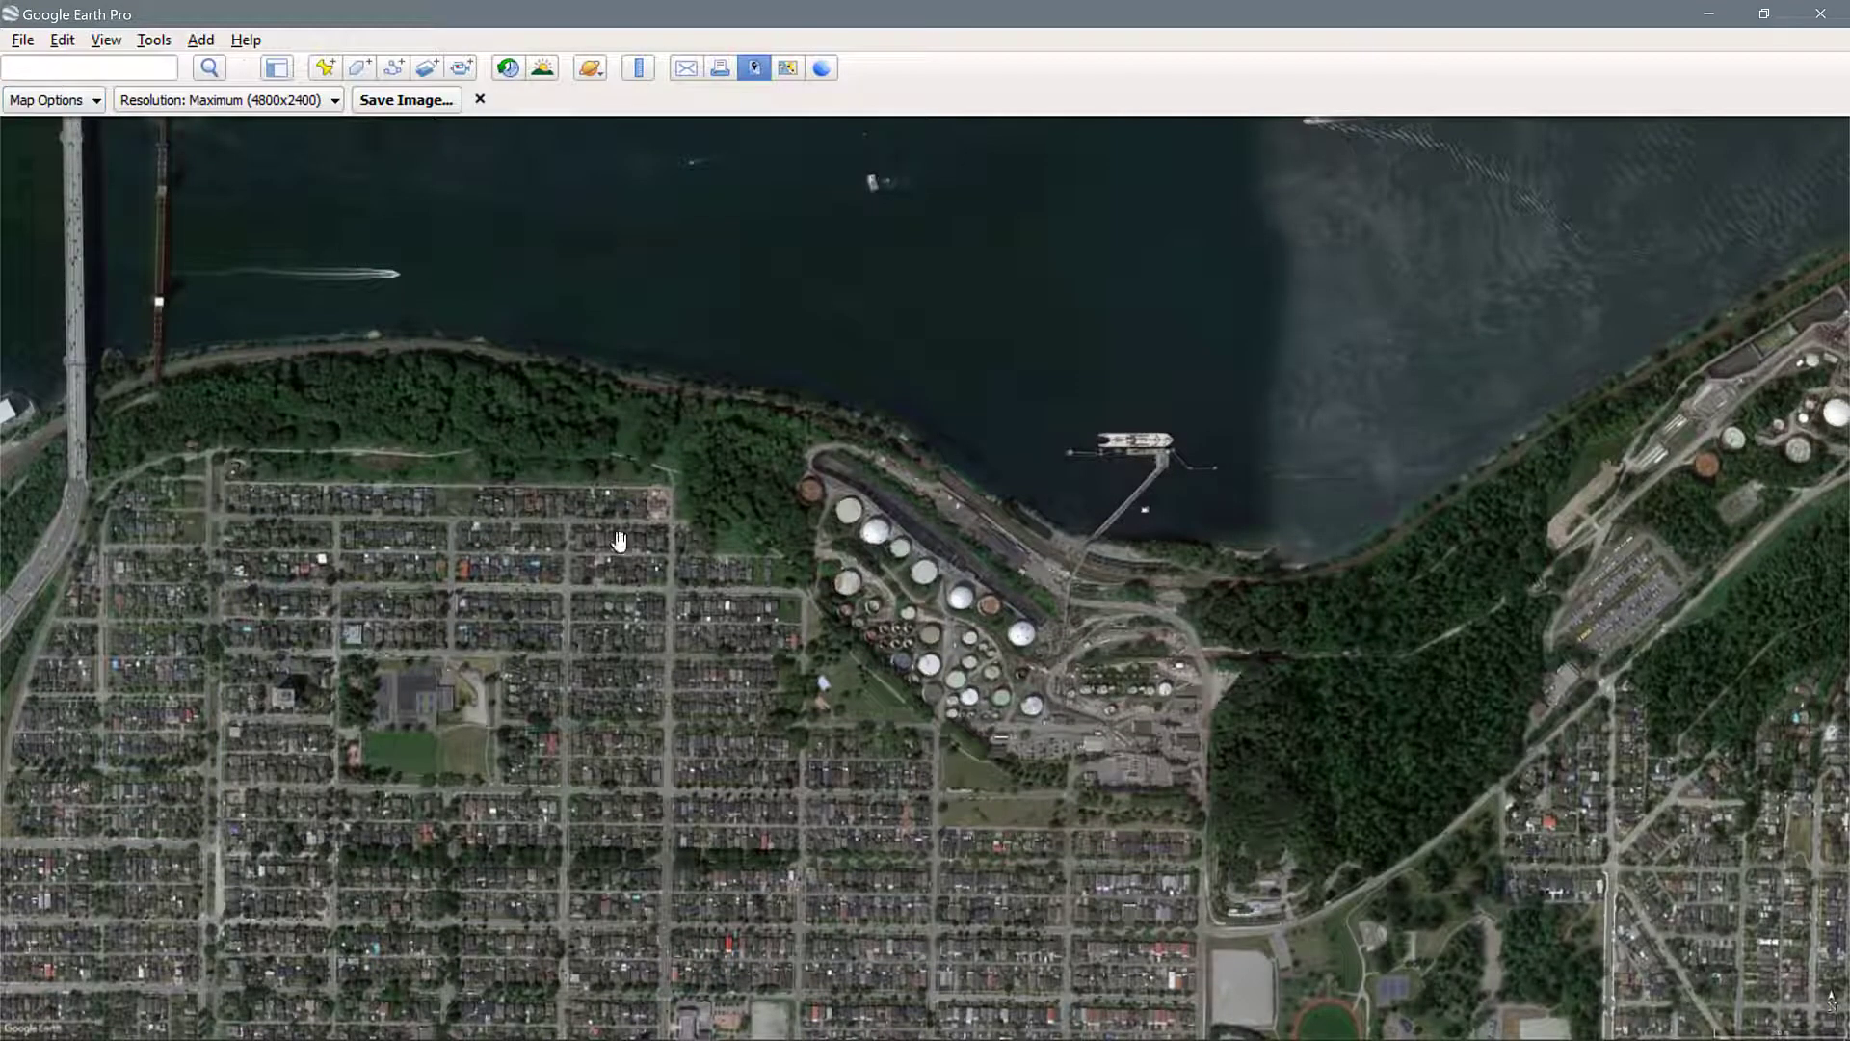
Step: Frame the tank farm and its surrounding shoreline in the map view and reset the tilt and compass
scroll(787, 648, down, 3)
scroll(928, 617, up, 2)
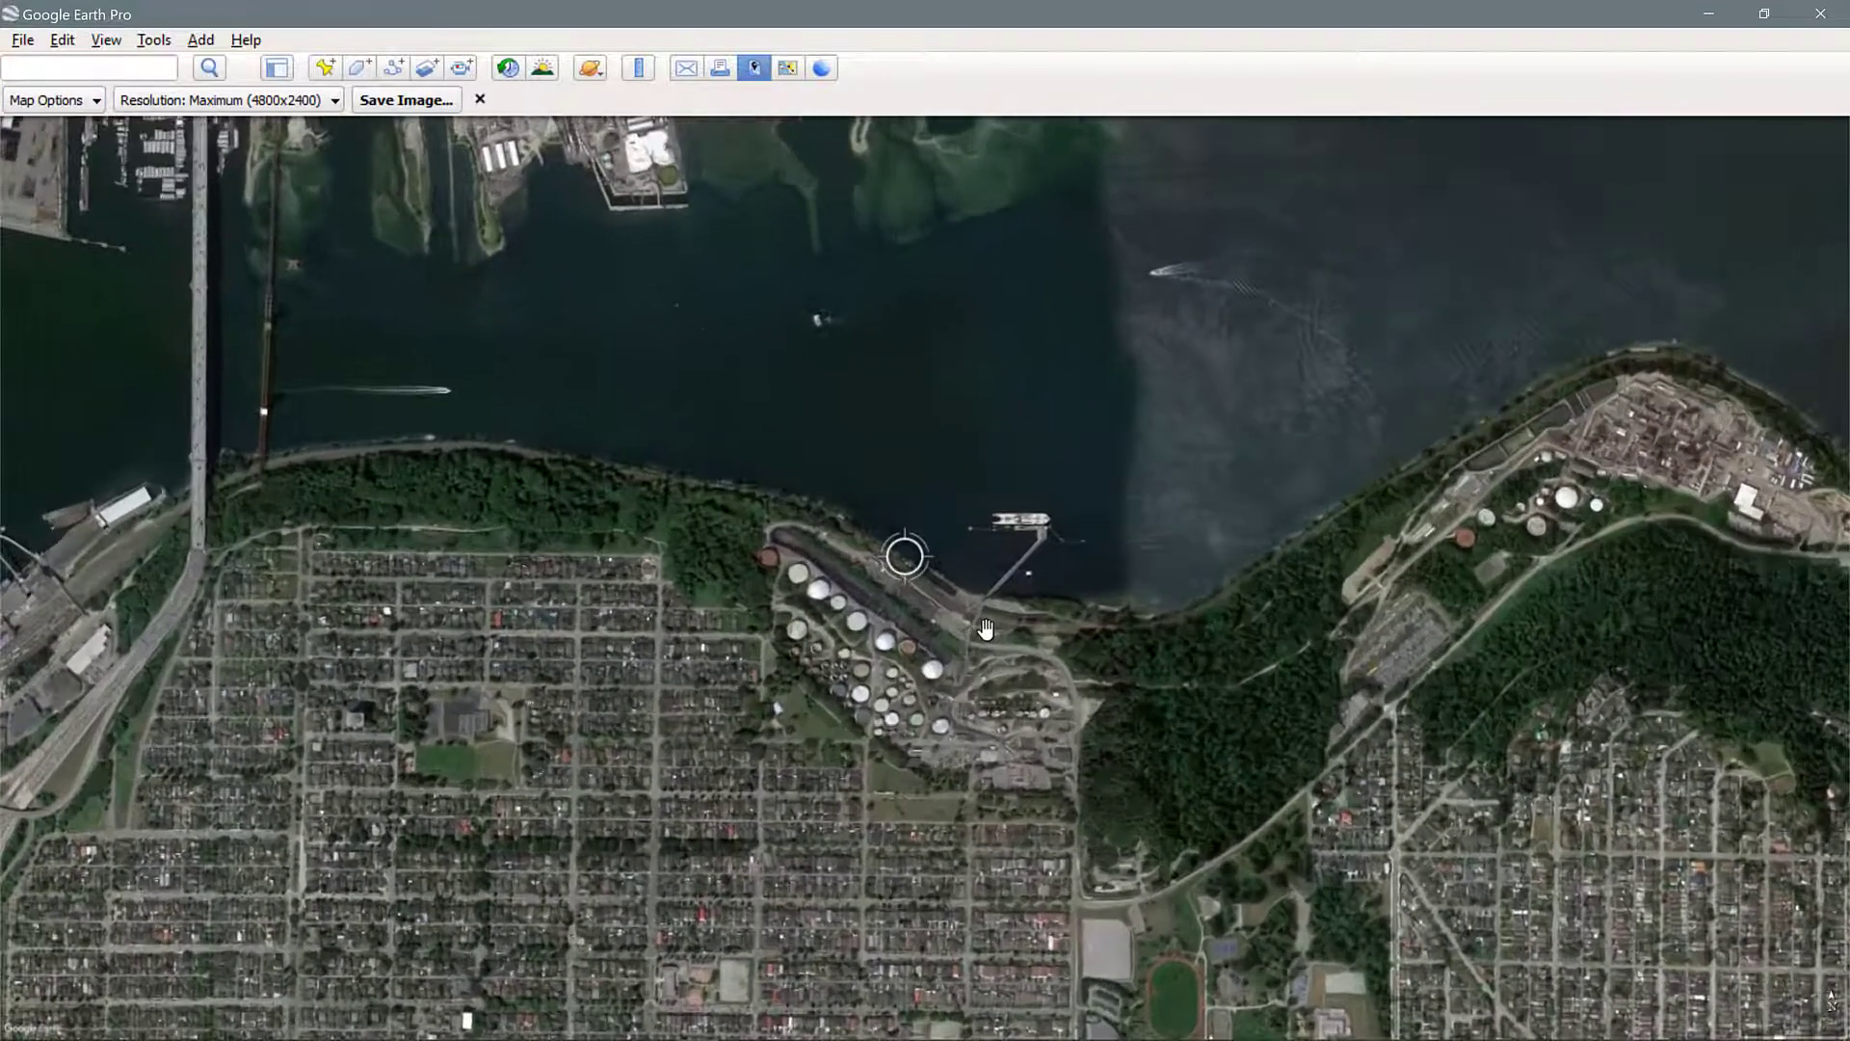
drag(1010, 617, 1097, 553)
scroll(1097, 553, up, 1)
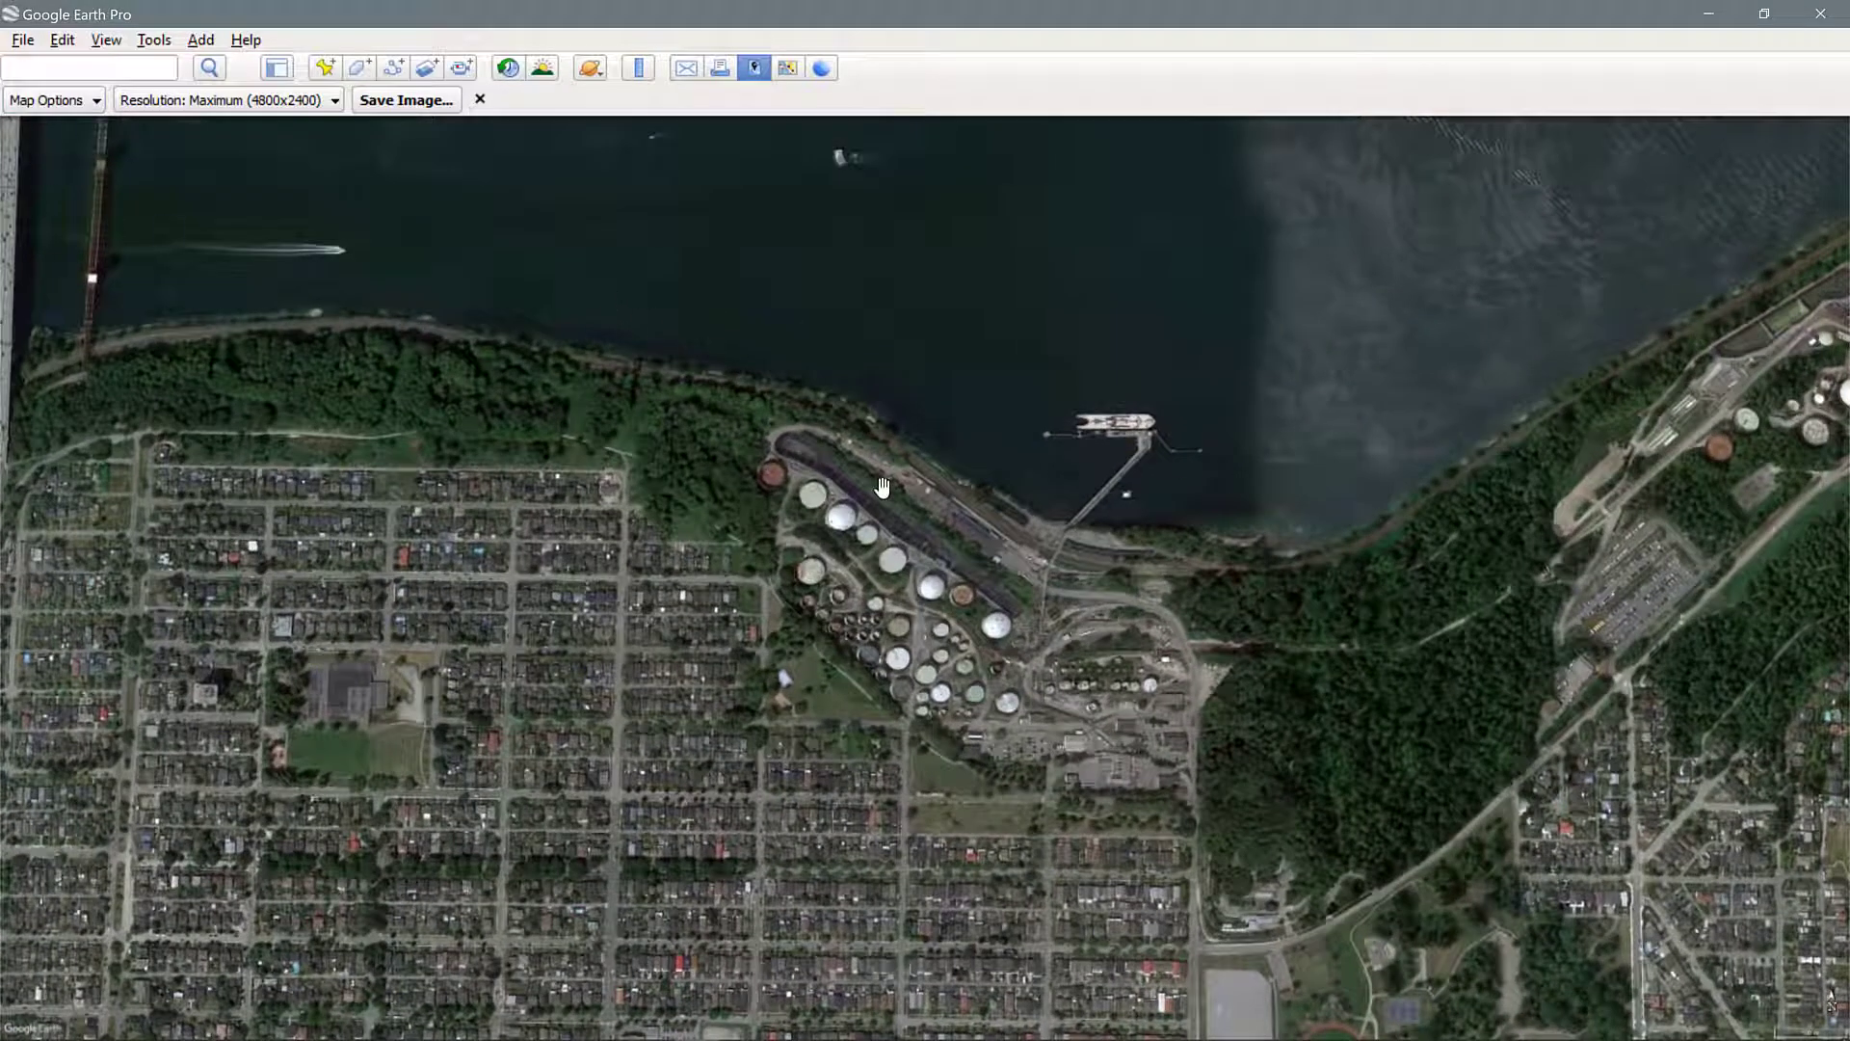
scroll(883, 486, down, 2)
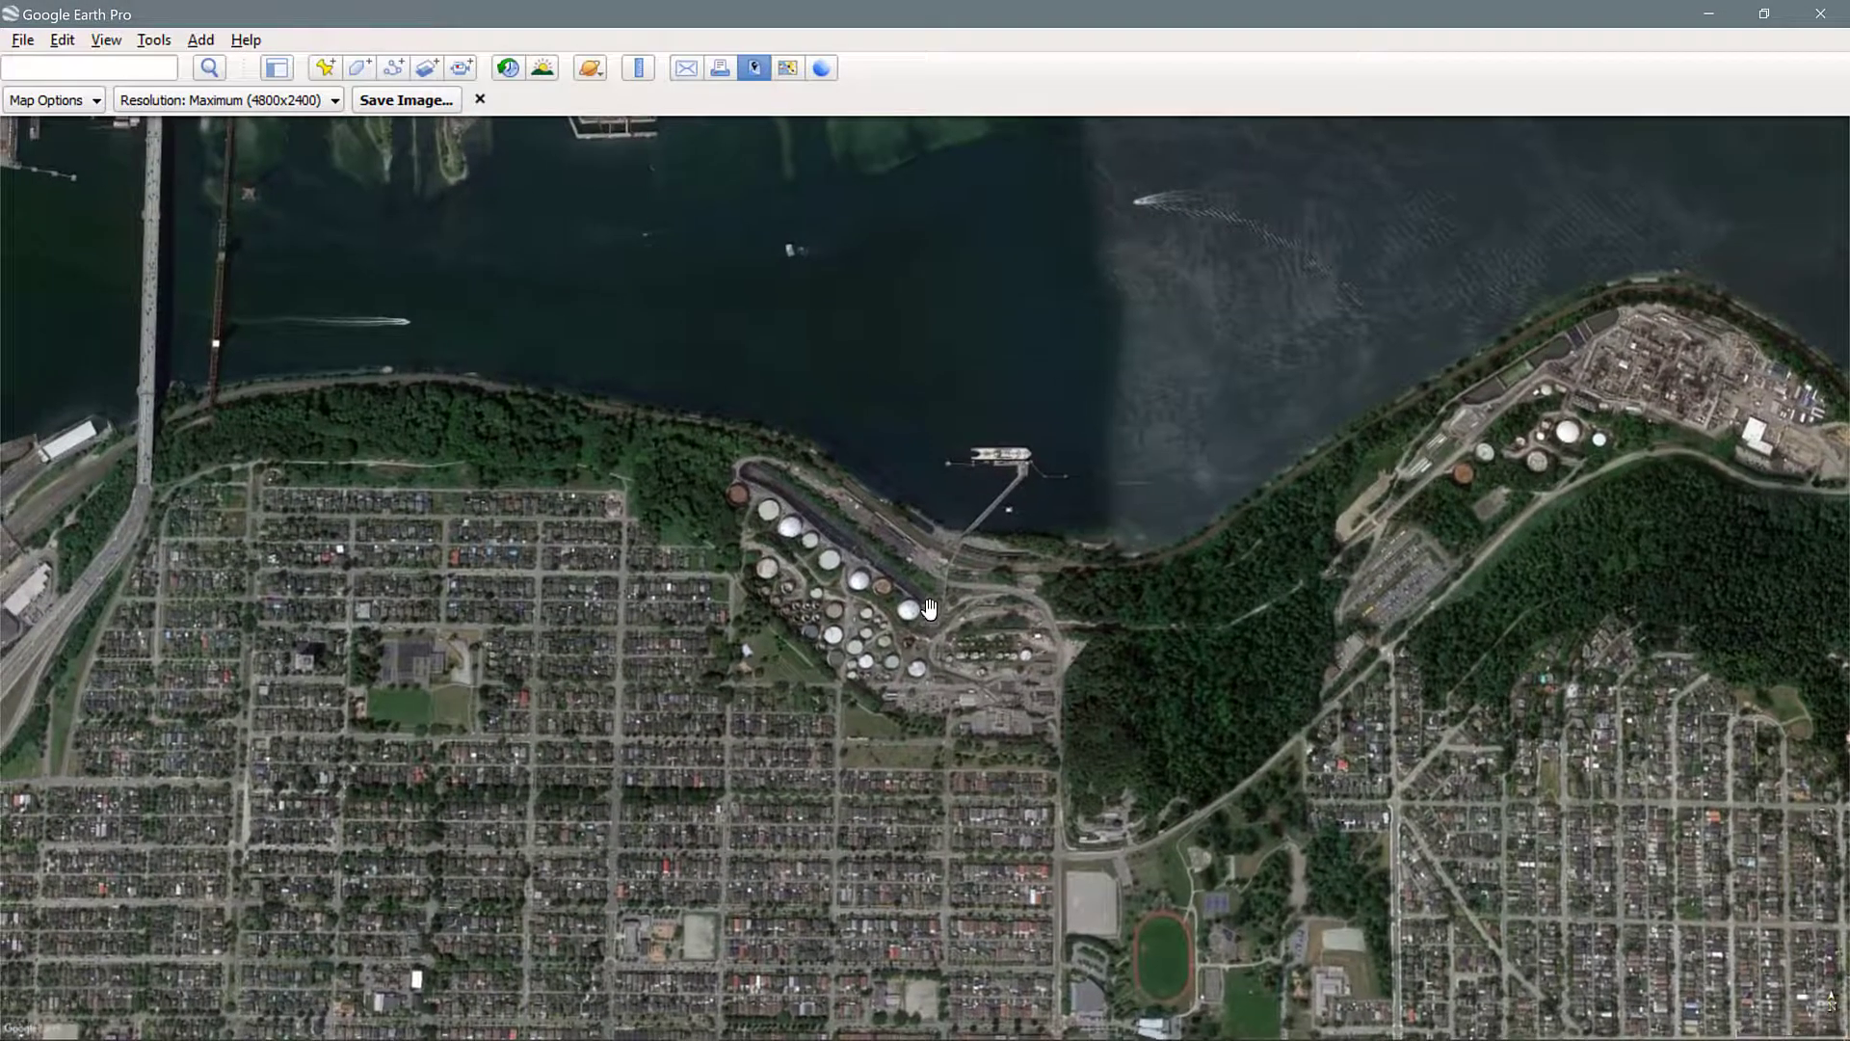
scroll(929, 608, up, 1)
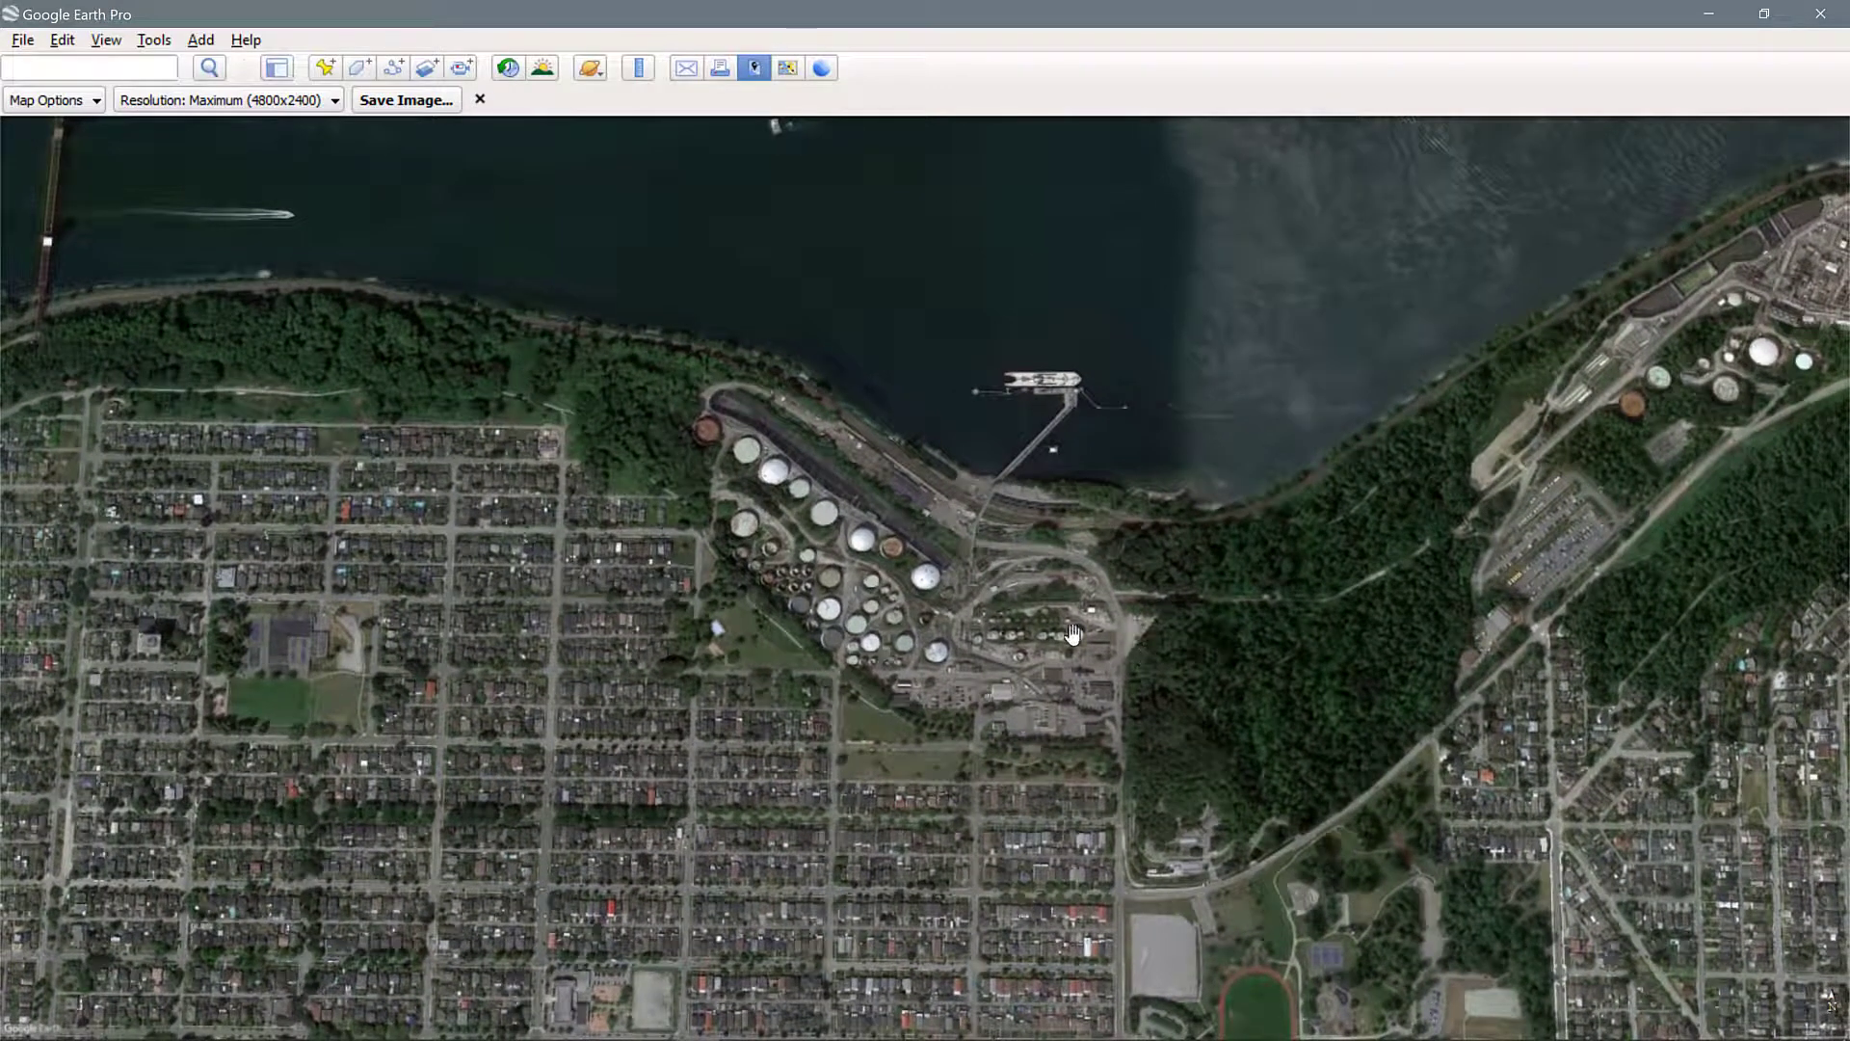
click(106, 39)
mouse_move(366, 459)
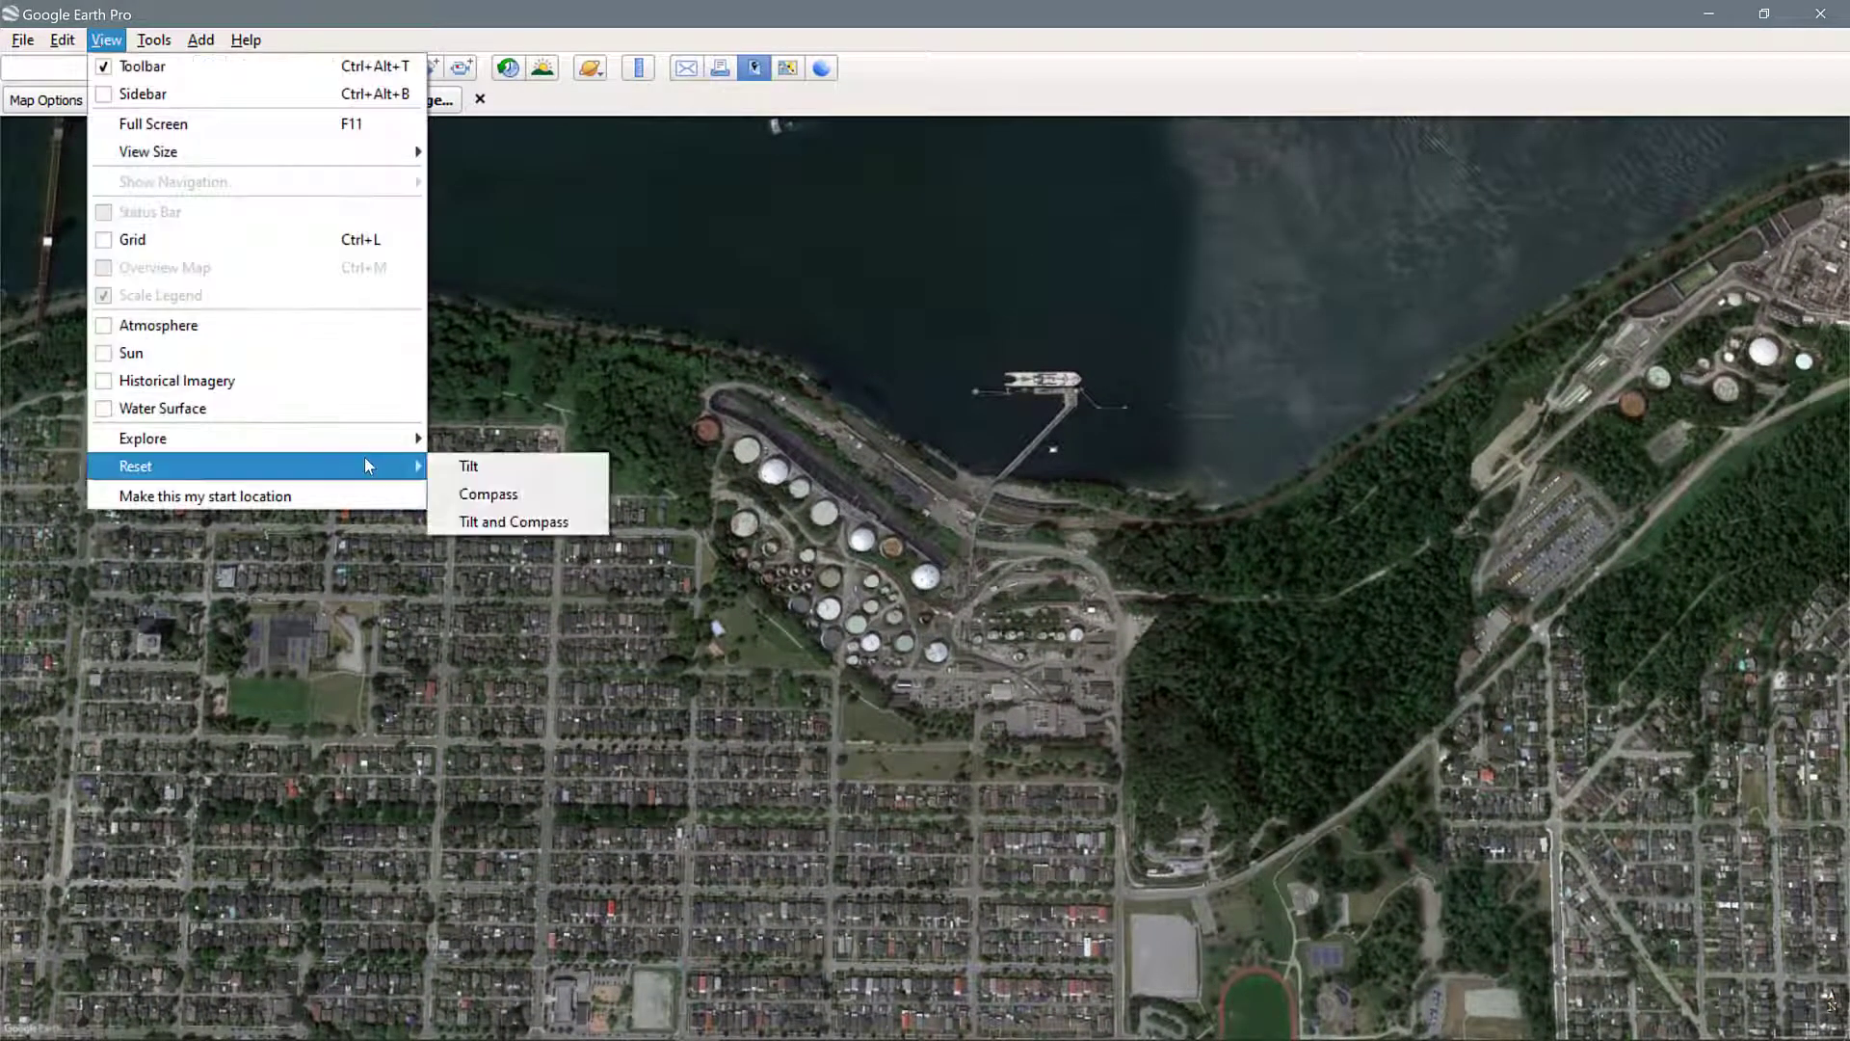
click(500, 522)
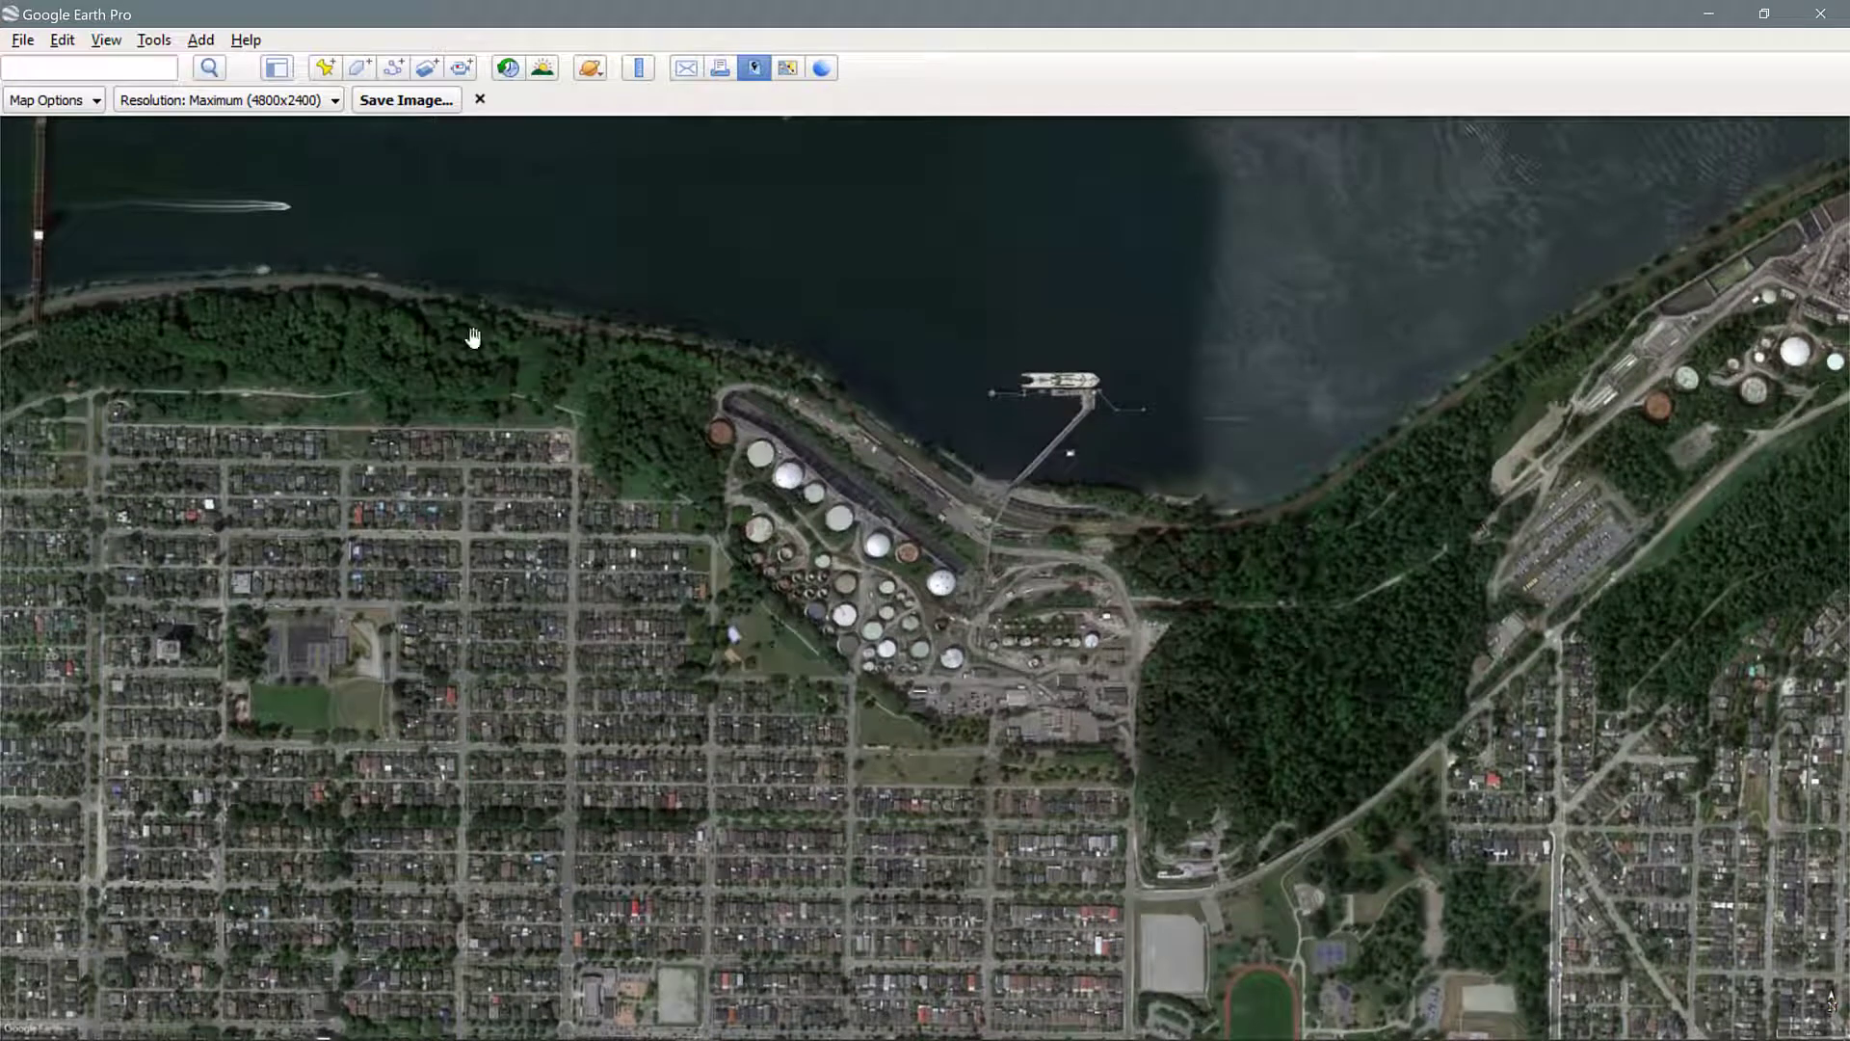
Step: Add the Title and Description and Legend elements to the map layout
click(24, 102)
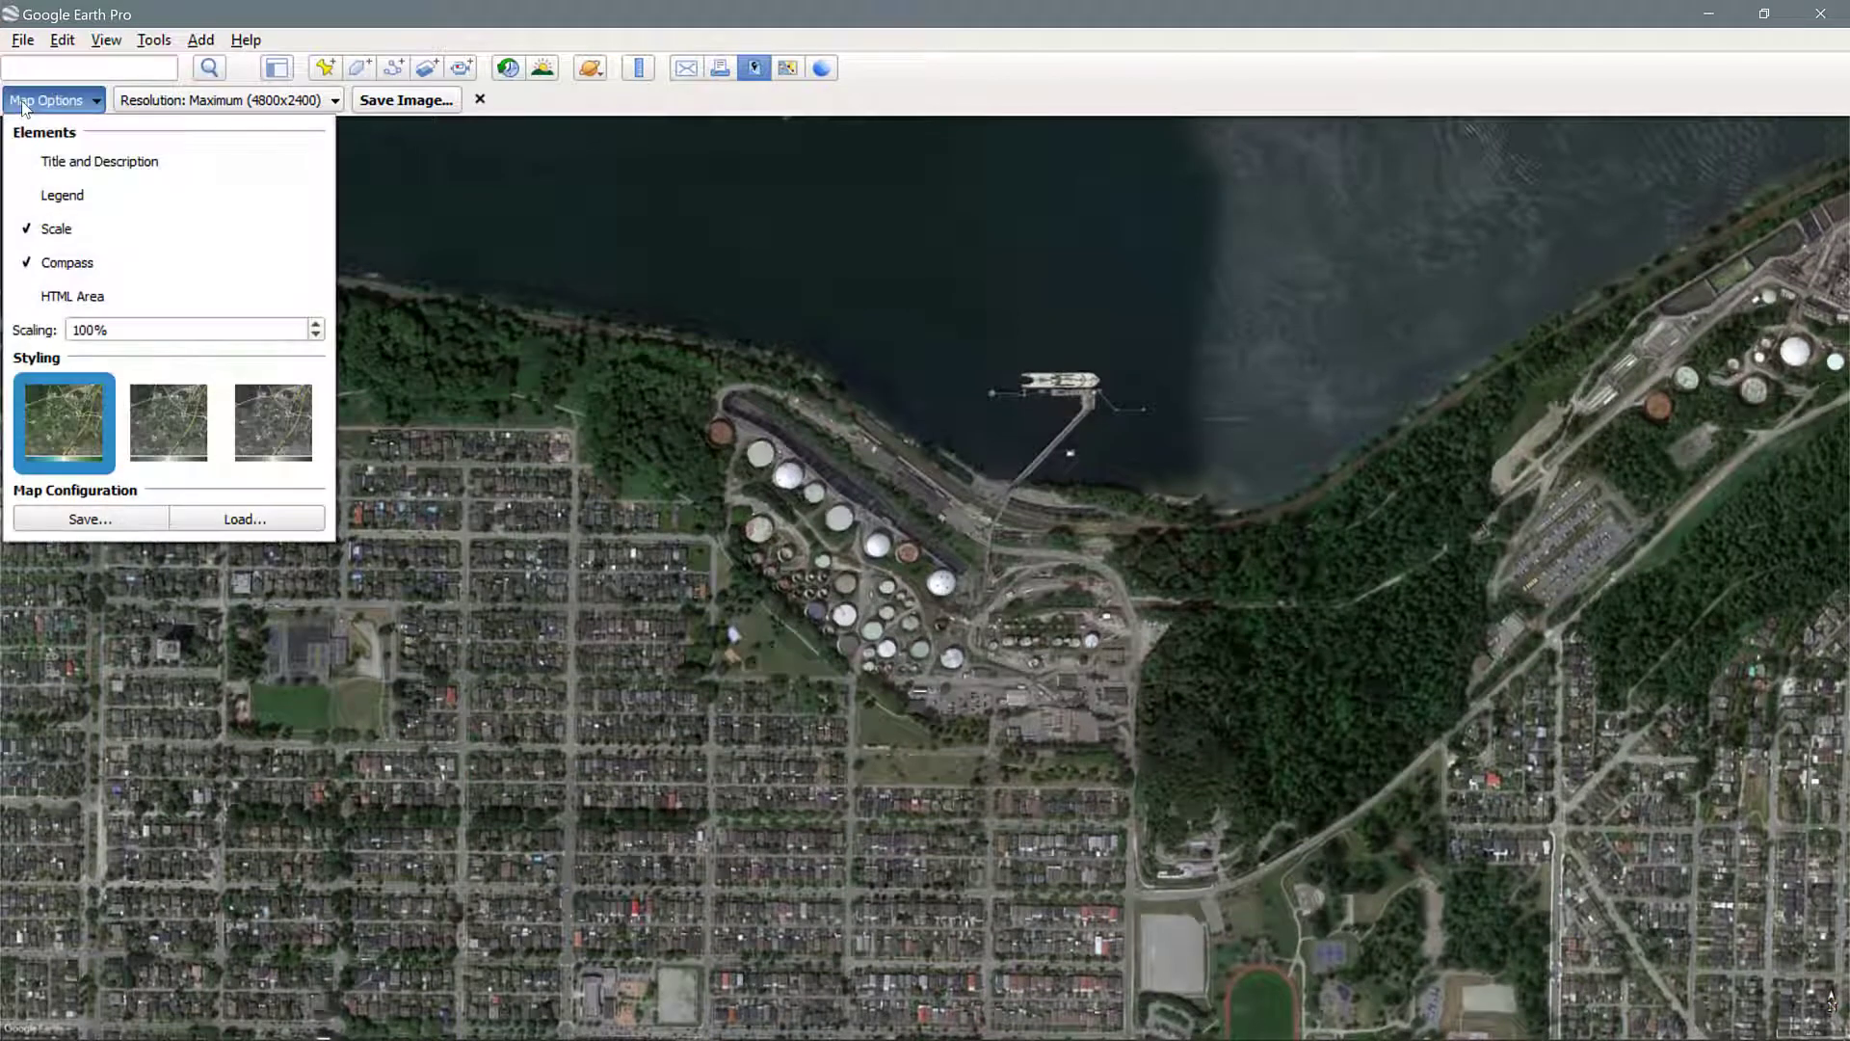
click(34, 166)
click(27, 200)
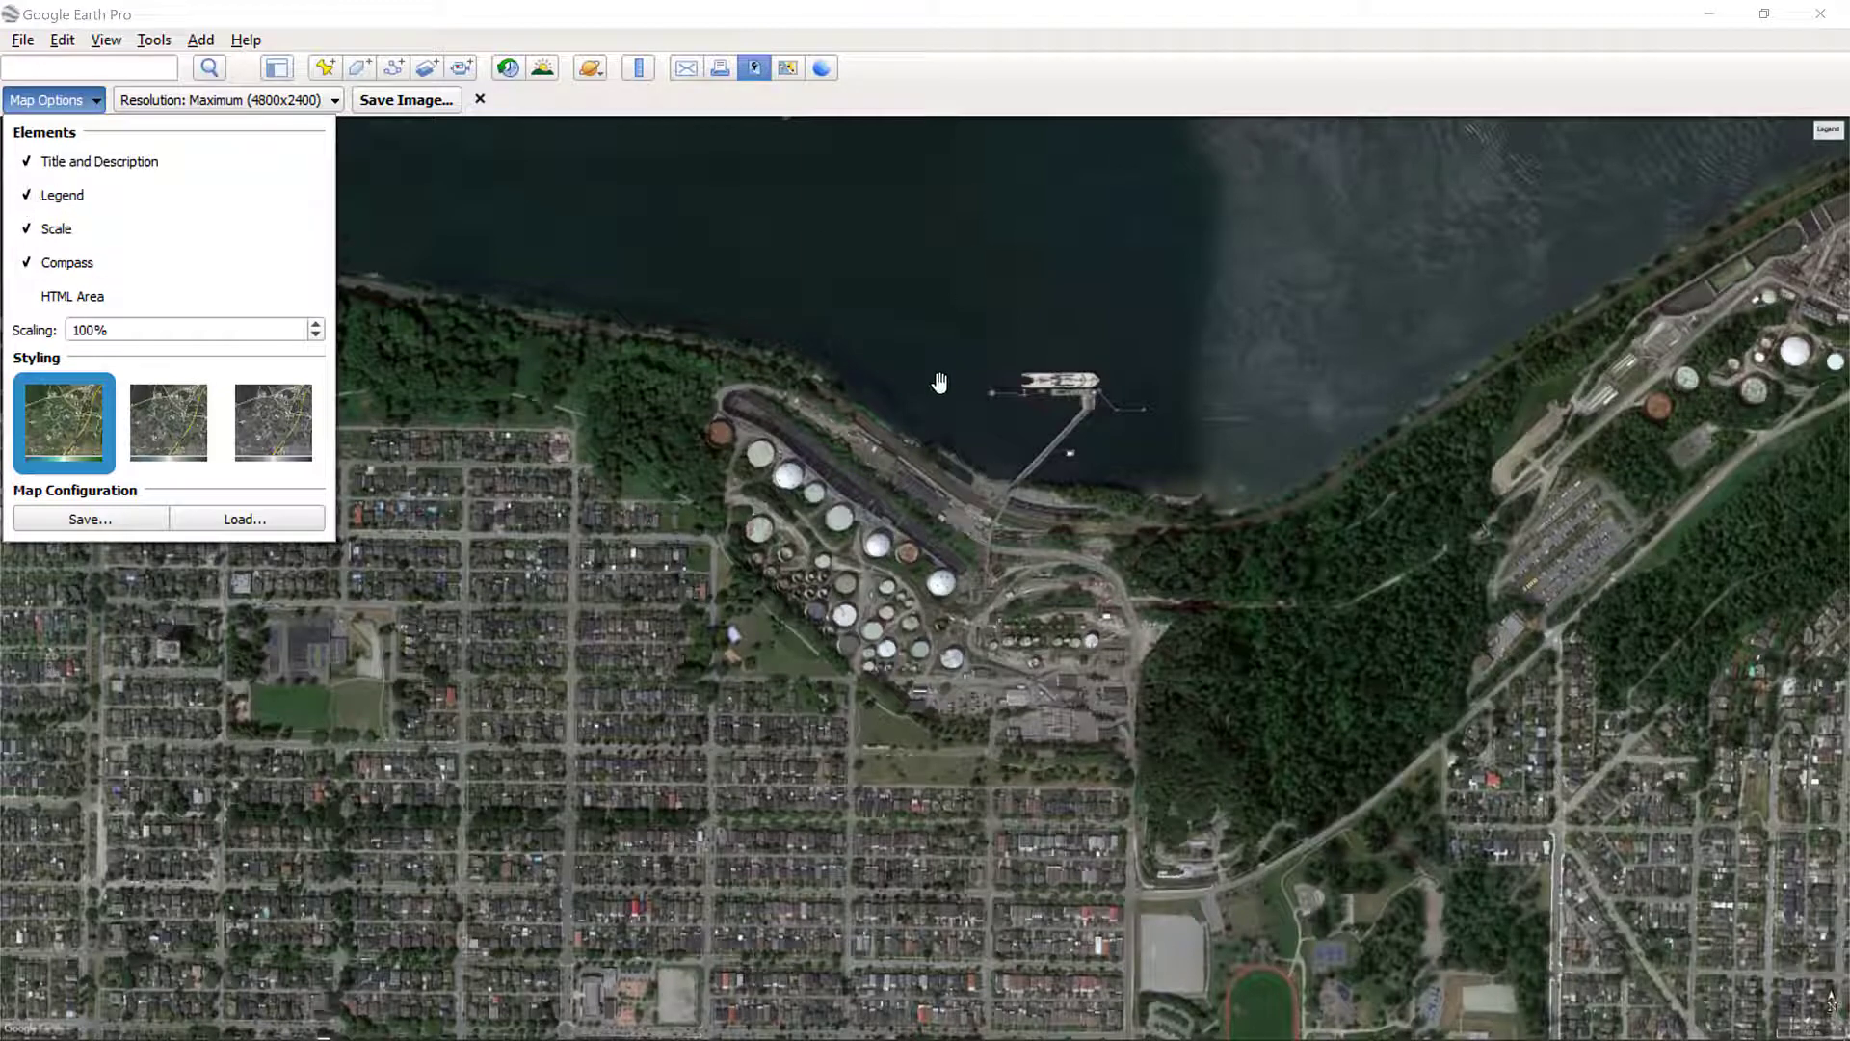
click(781, 24)
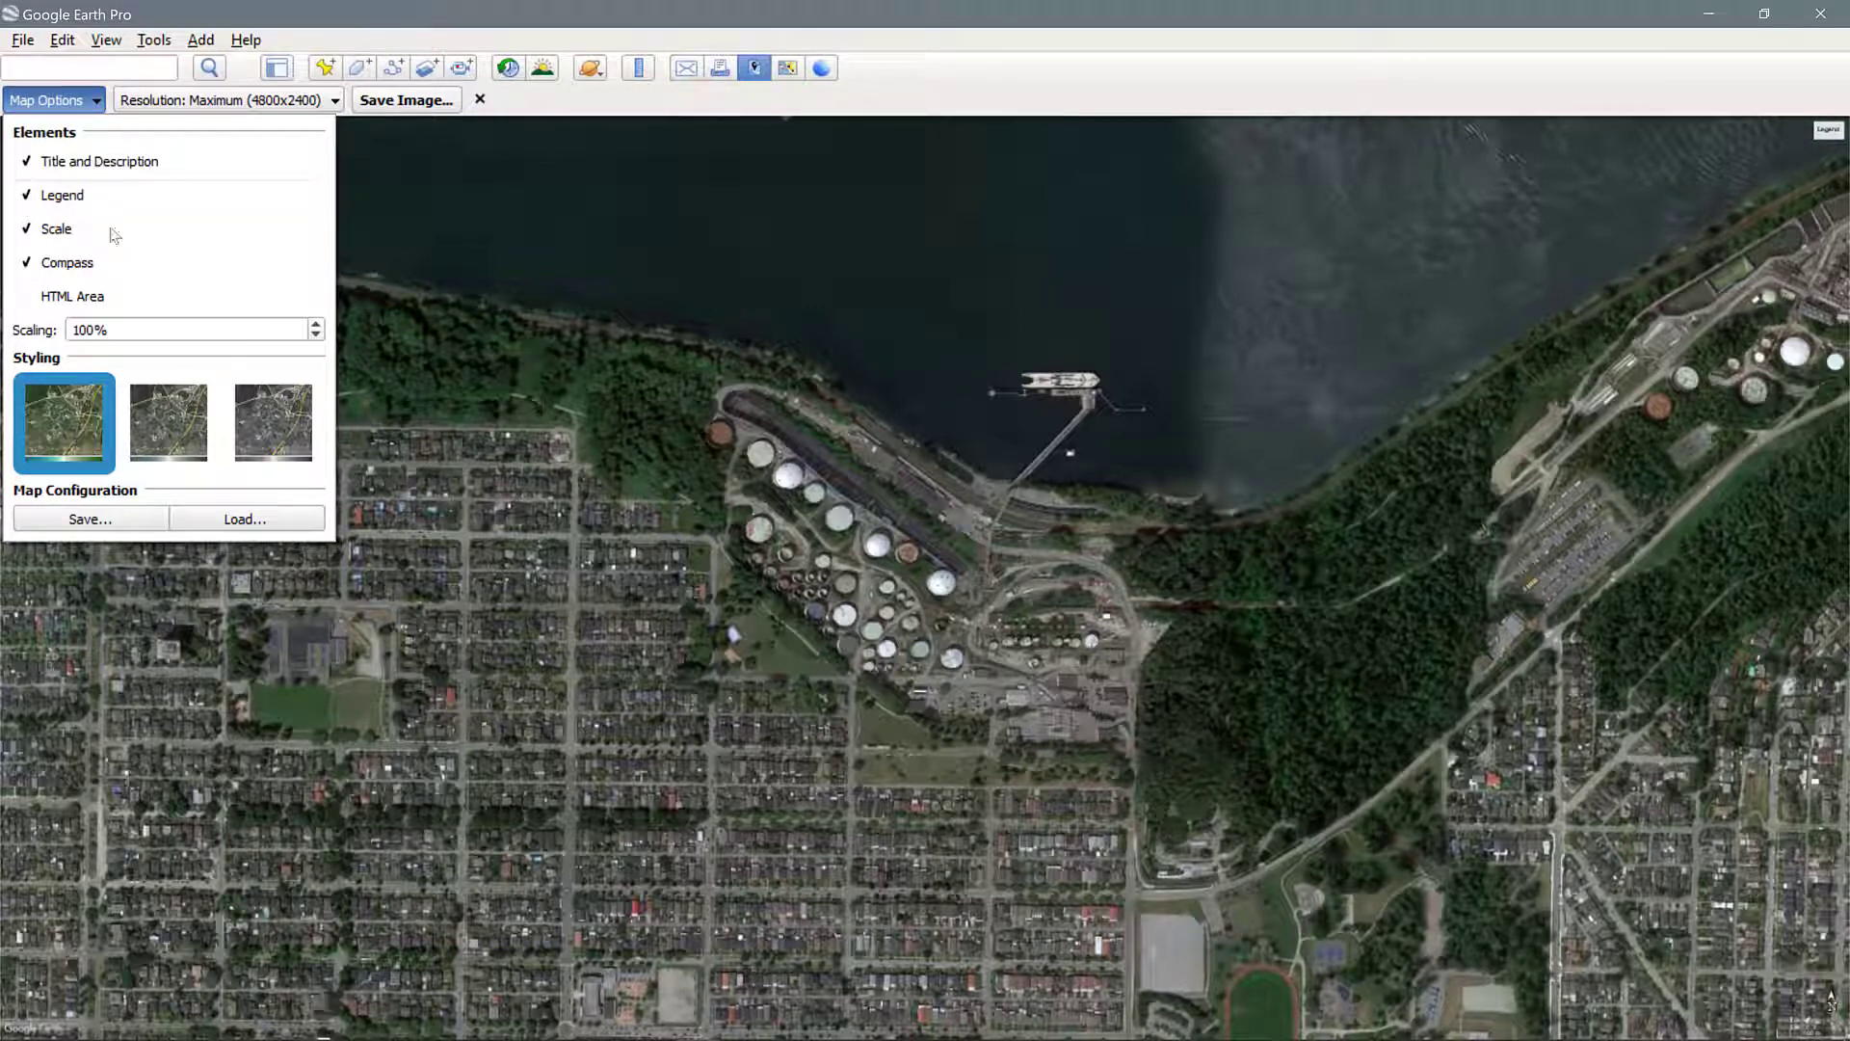
key(Escape)
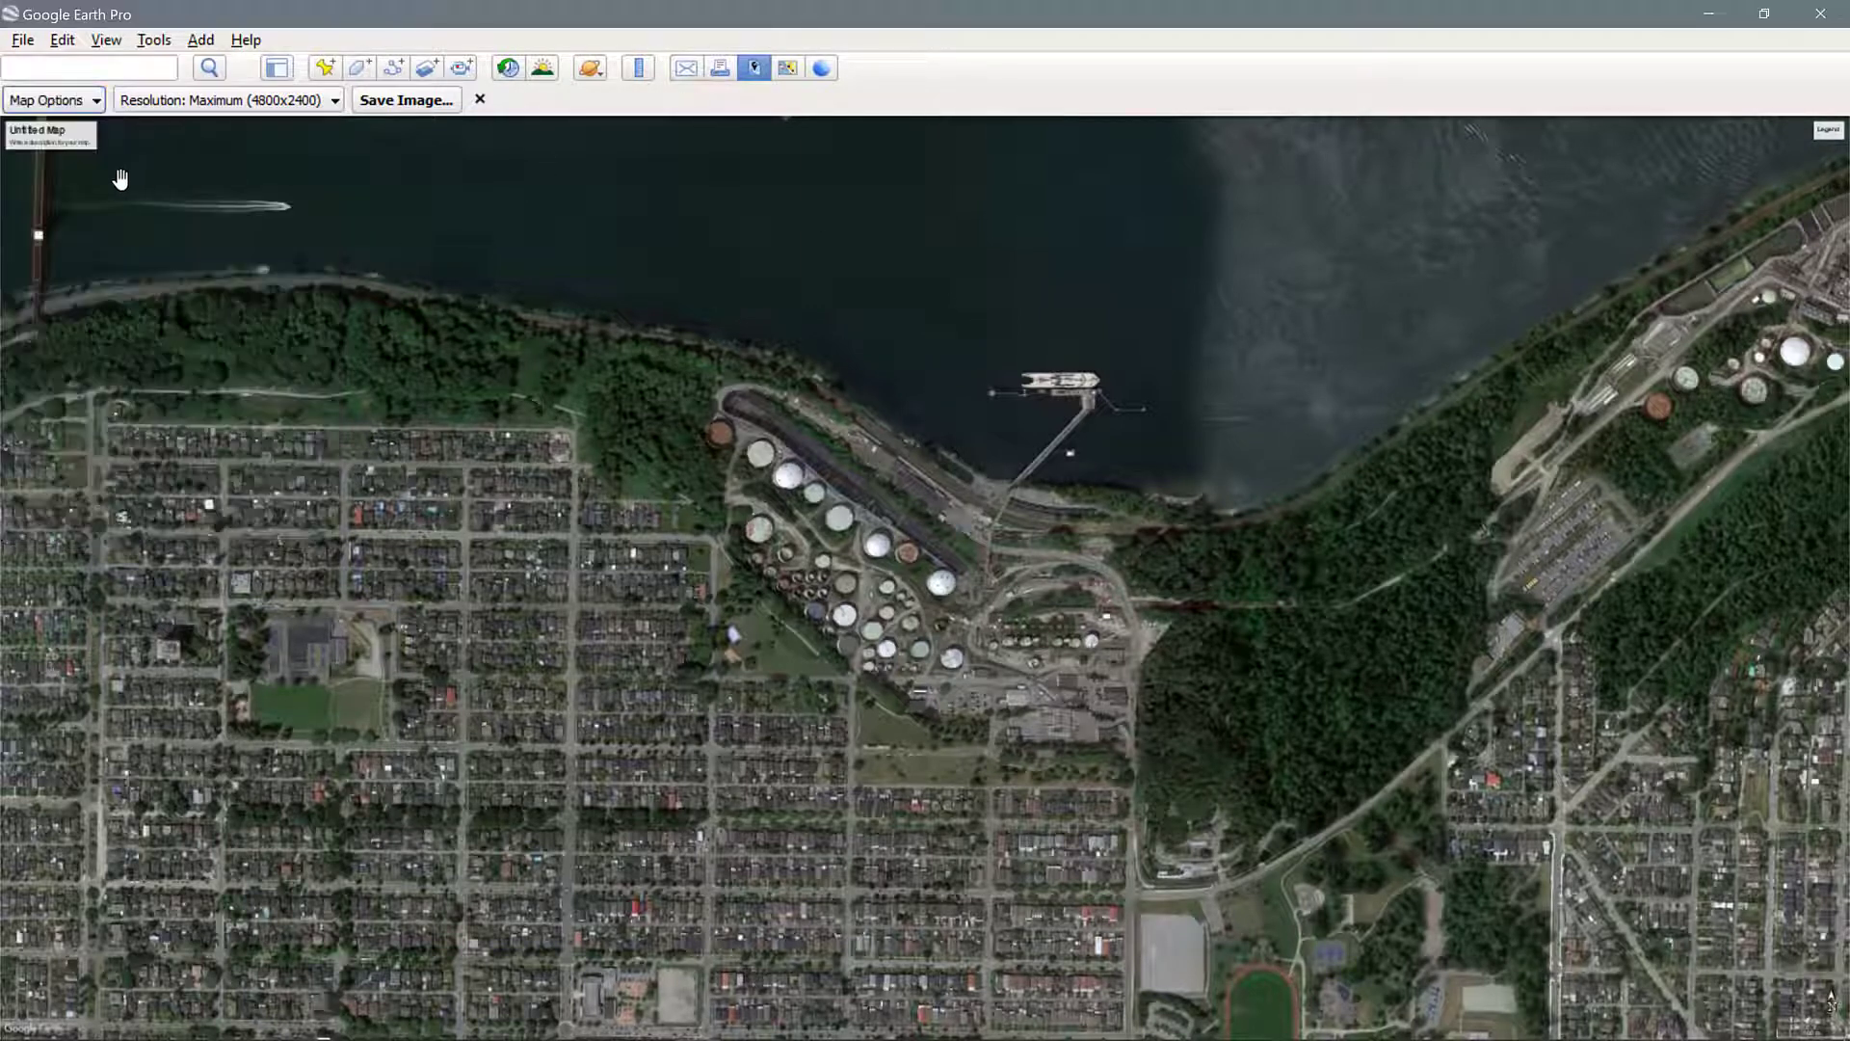
mouse_move(76, 140)
mouse_move(1830, 140)
Step: Remove the Title and Description and Legend elements from the map layout
click(36, 102)
click(29, 163)
click(29, 196)
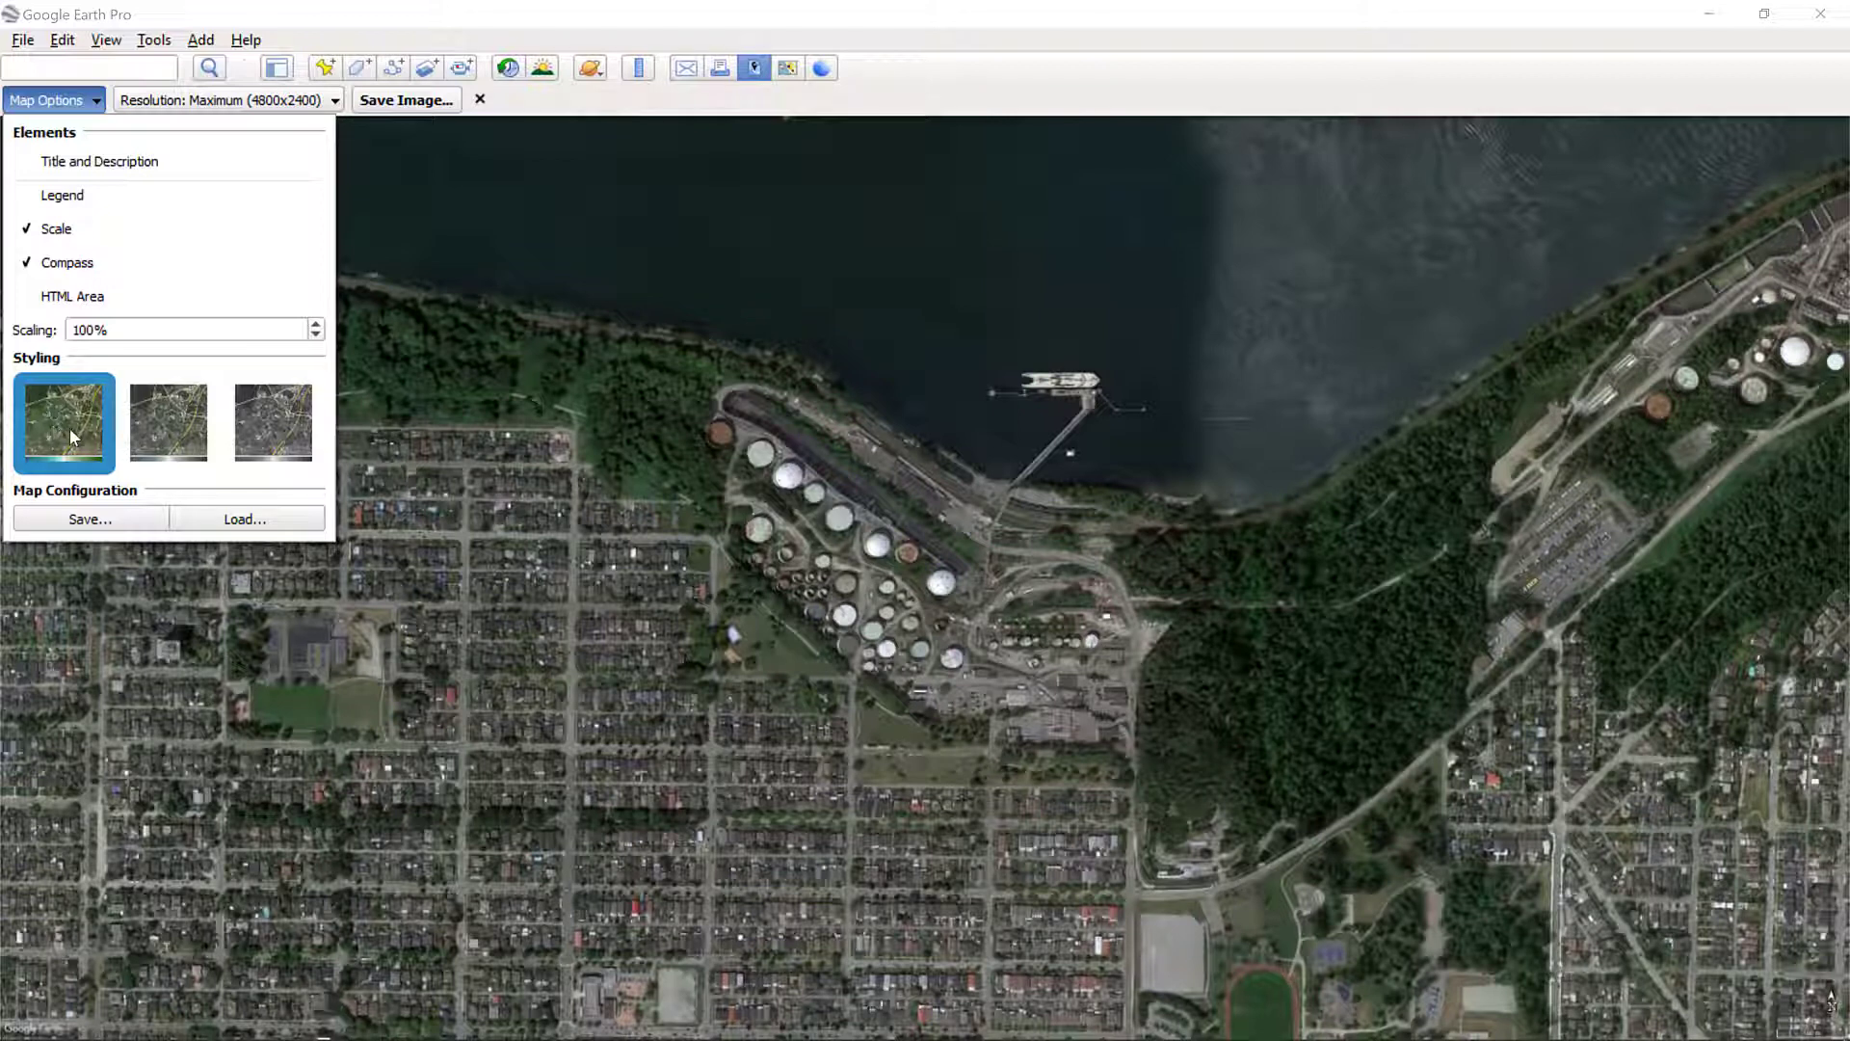
Step: Preview the desaturated and Grayscale base map stylings, and restore the full-colour styling
click(141, 447)
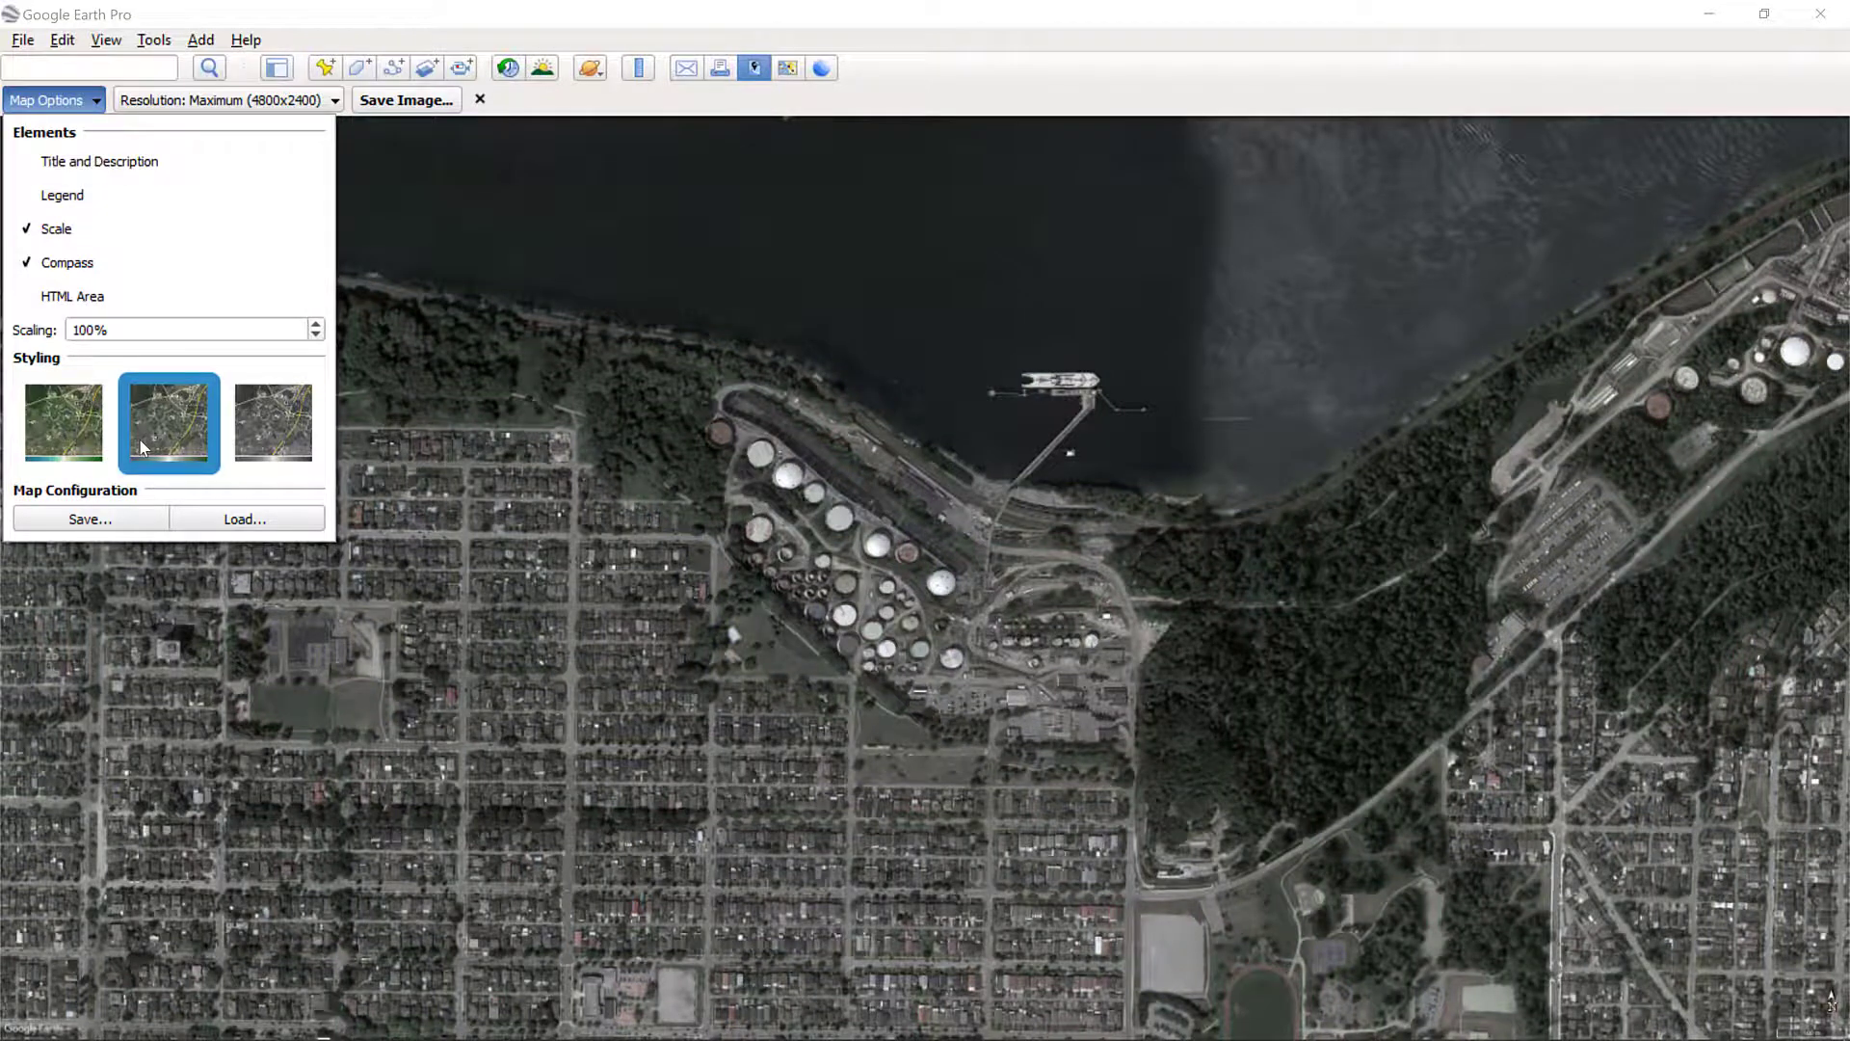
click(279, 434)
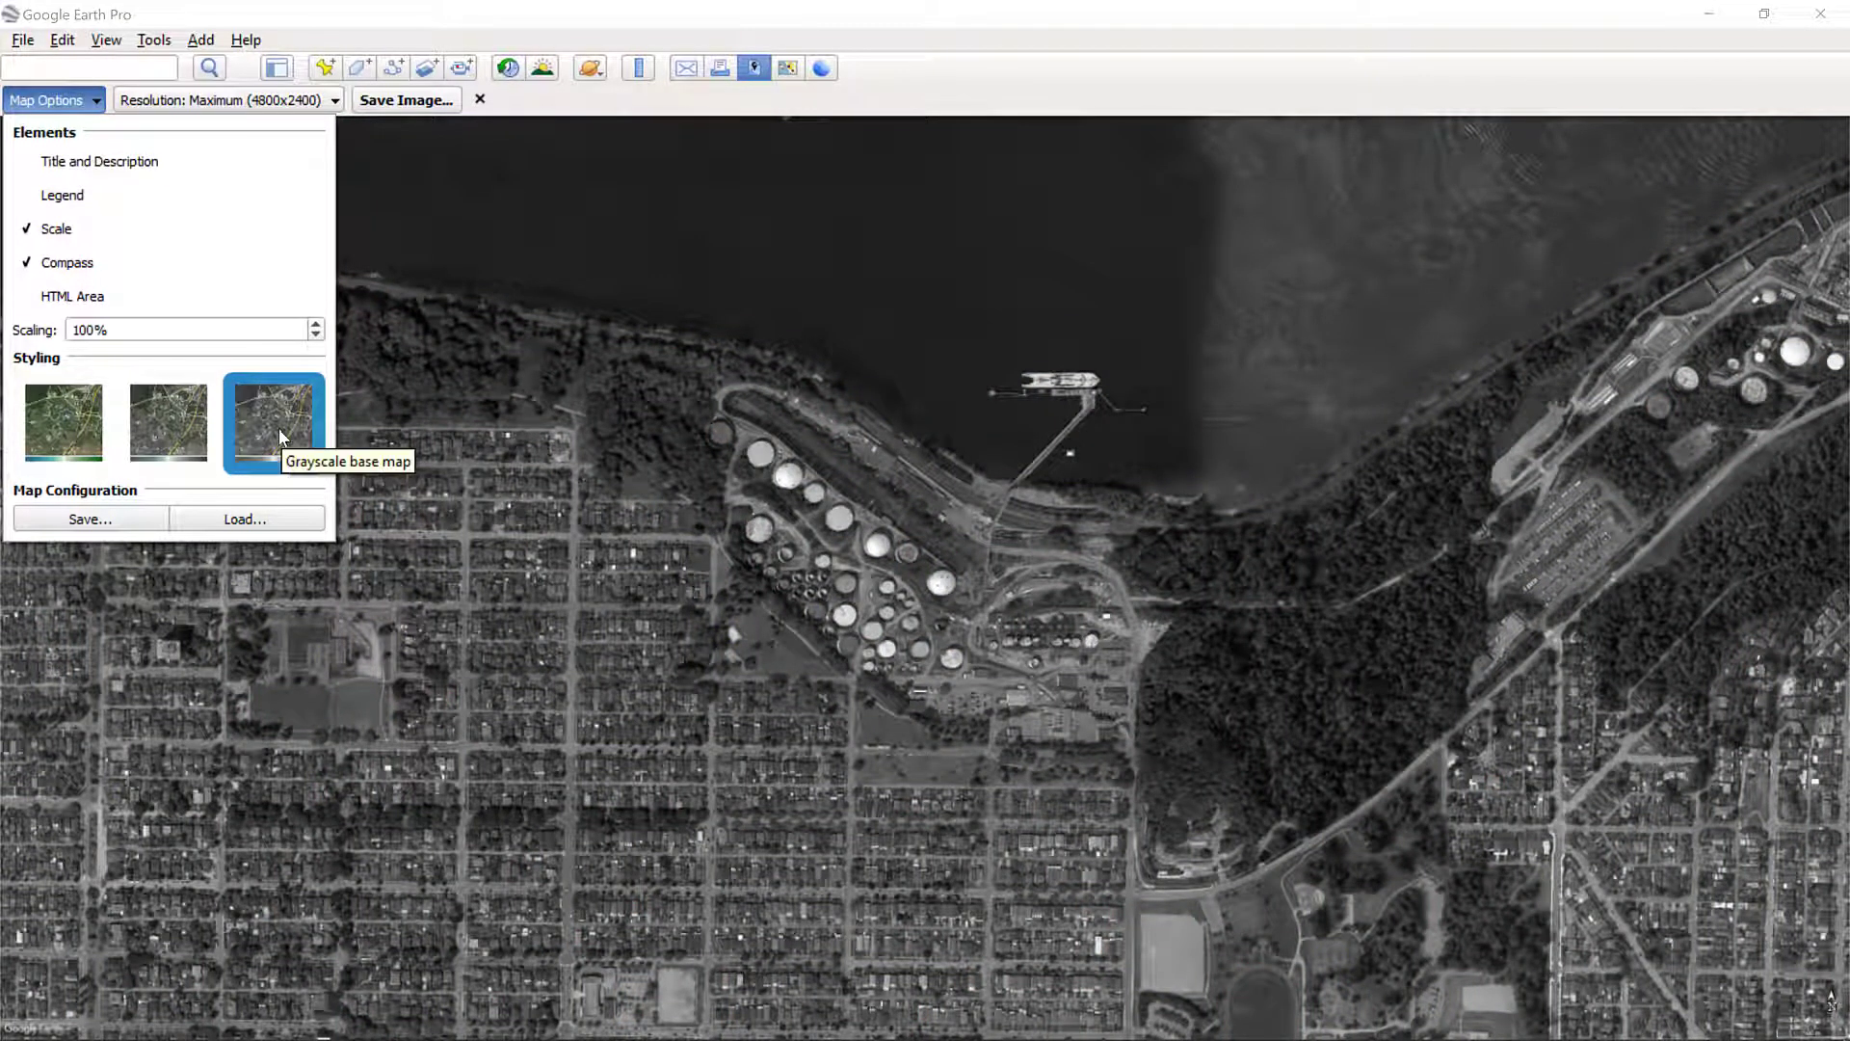
click(84, 430)
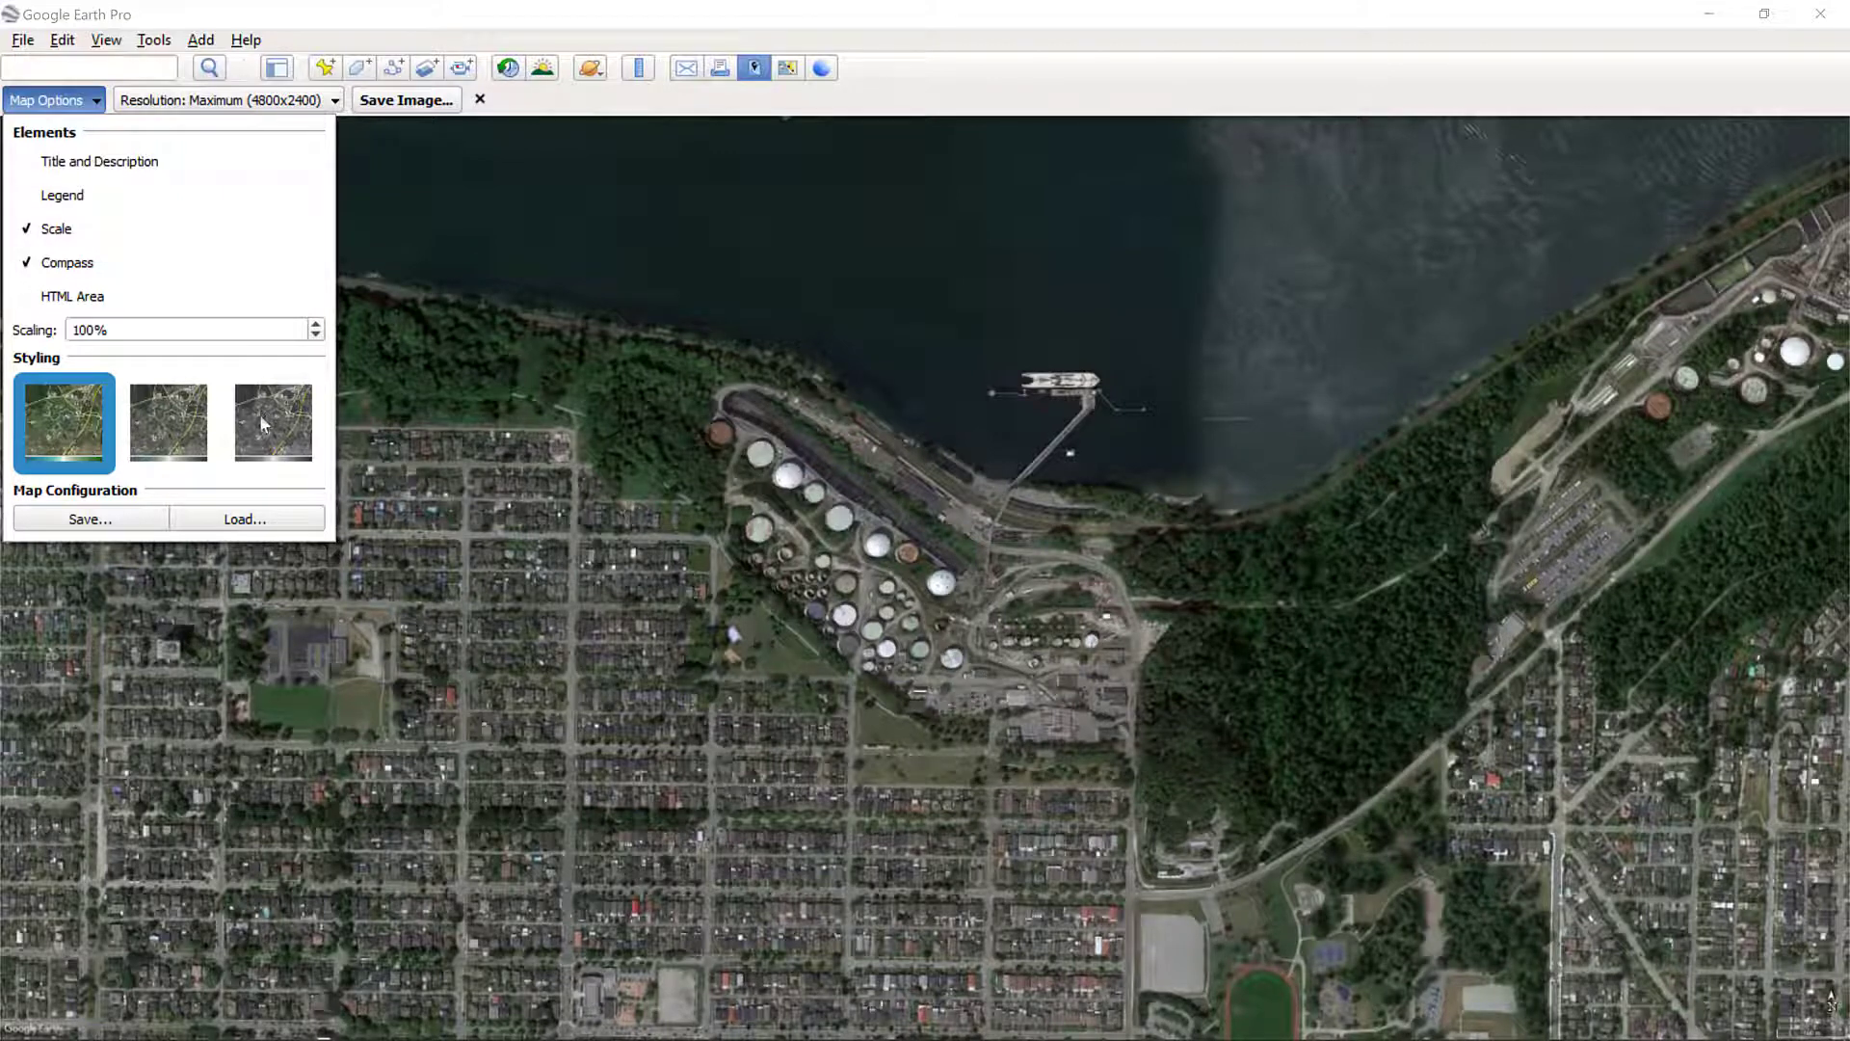
Step: Use the Maximum (4800x2400) image resolution and reset the view's tilt and compass
click(183, 102)
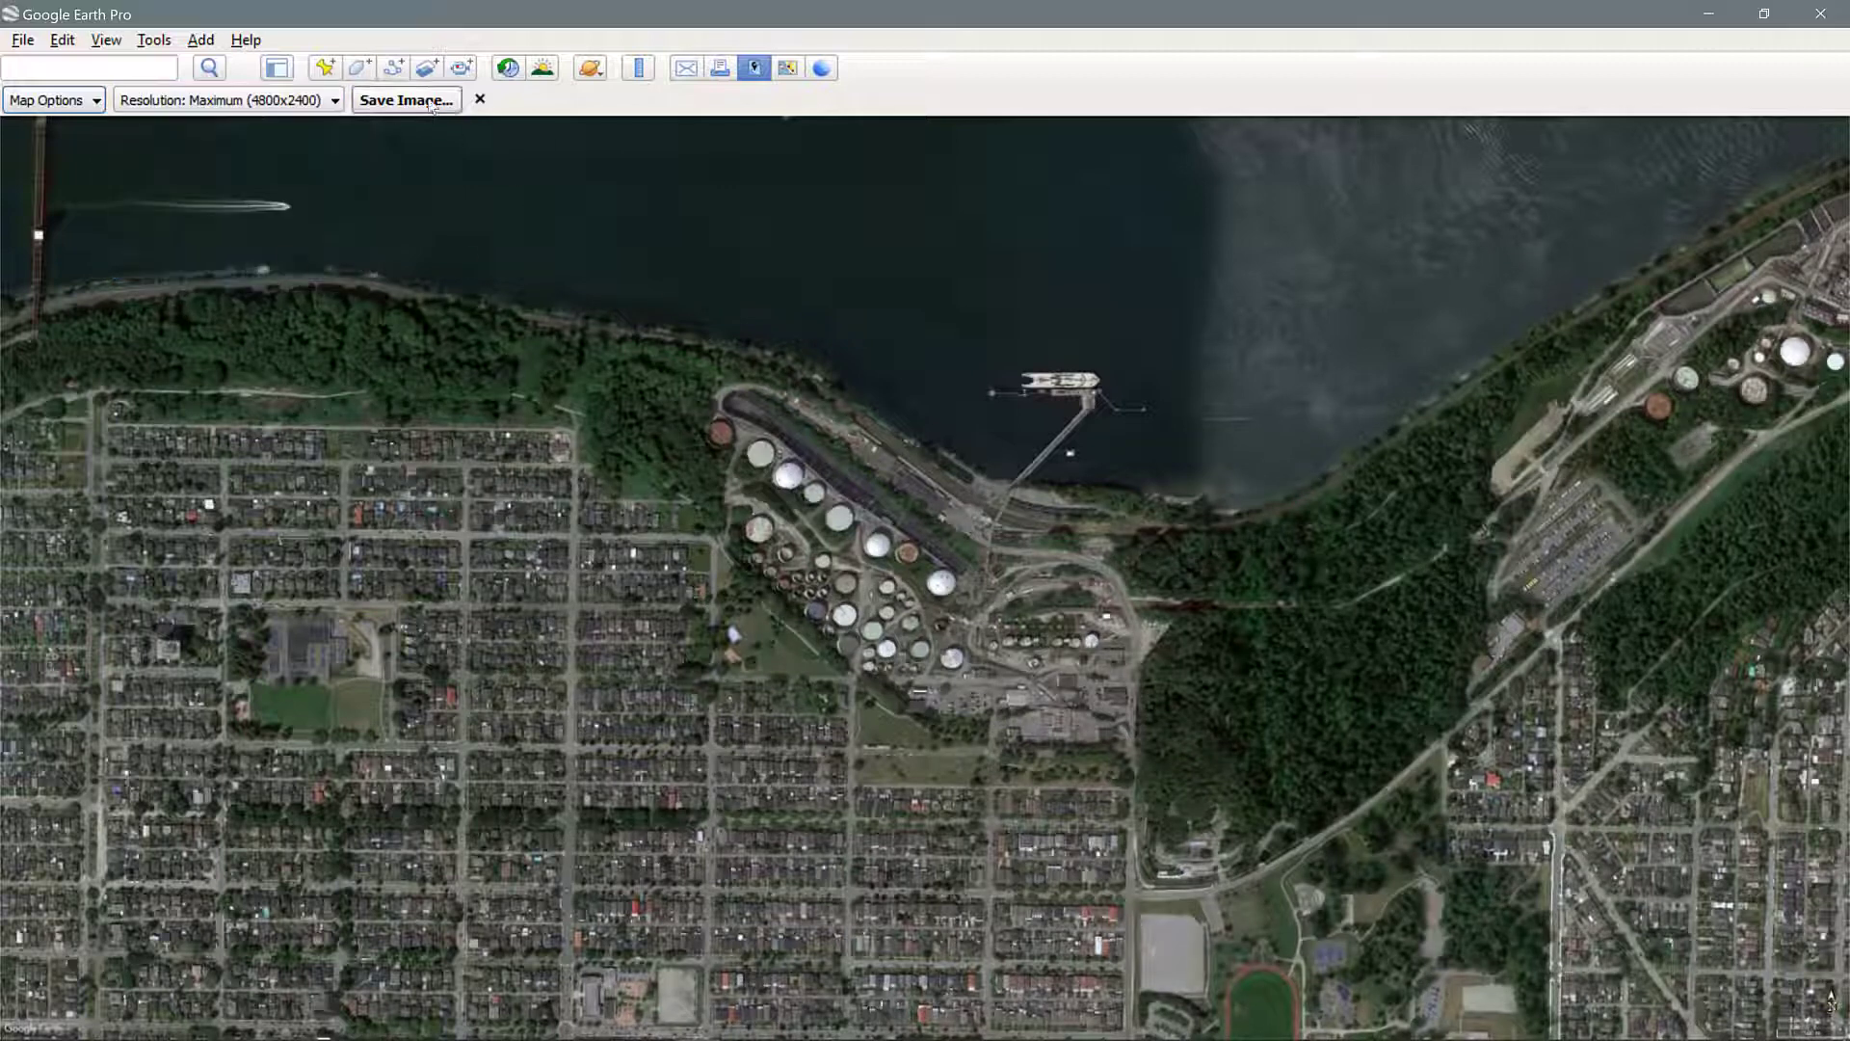
click(100, 43)
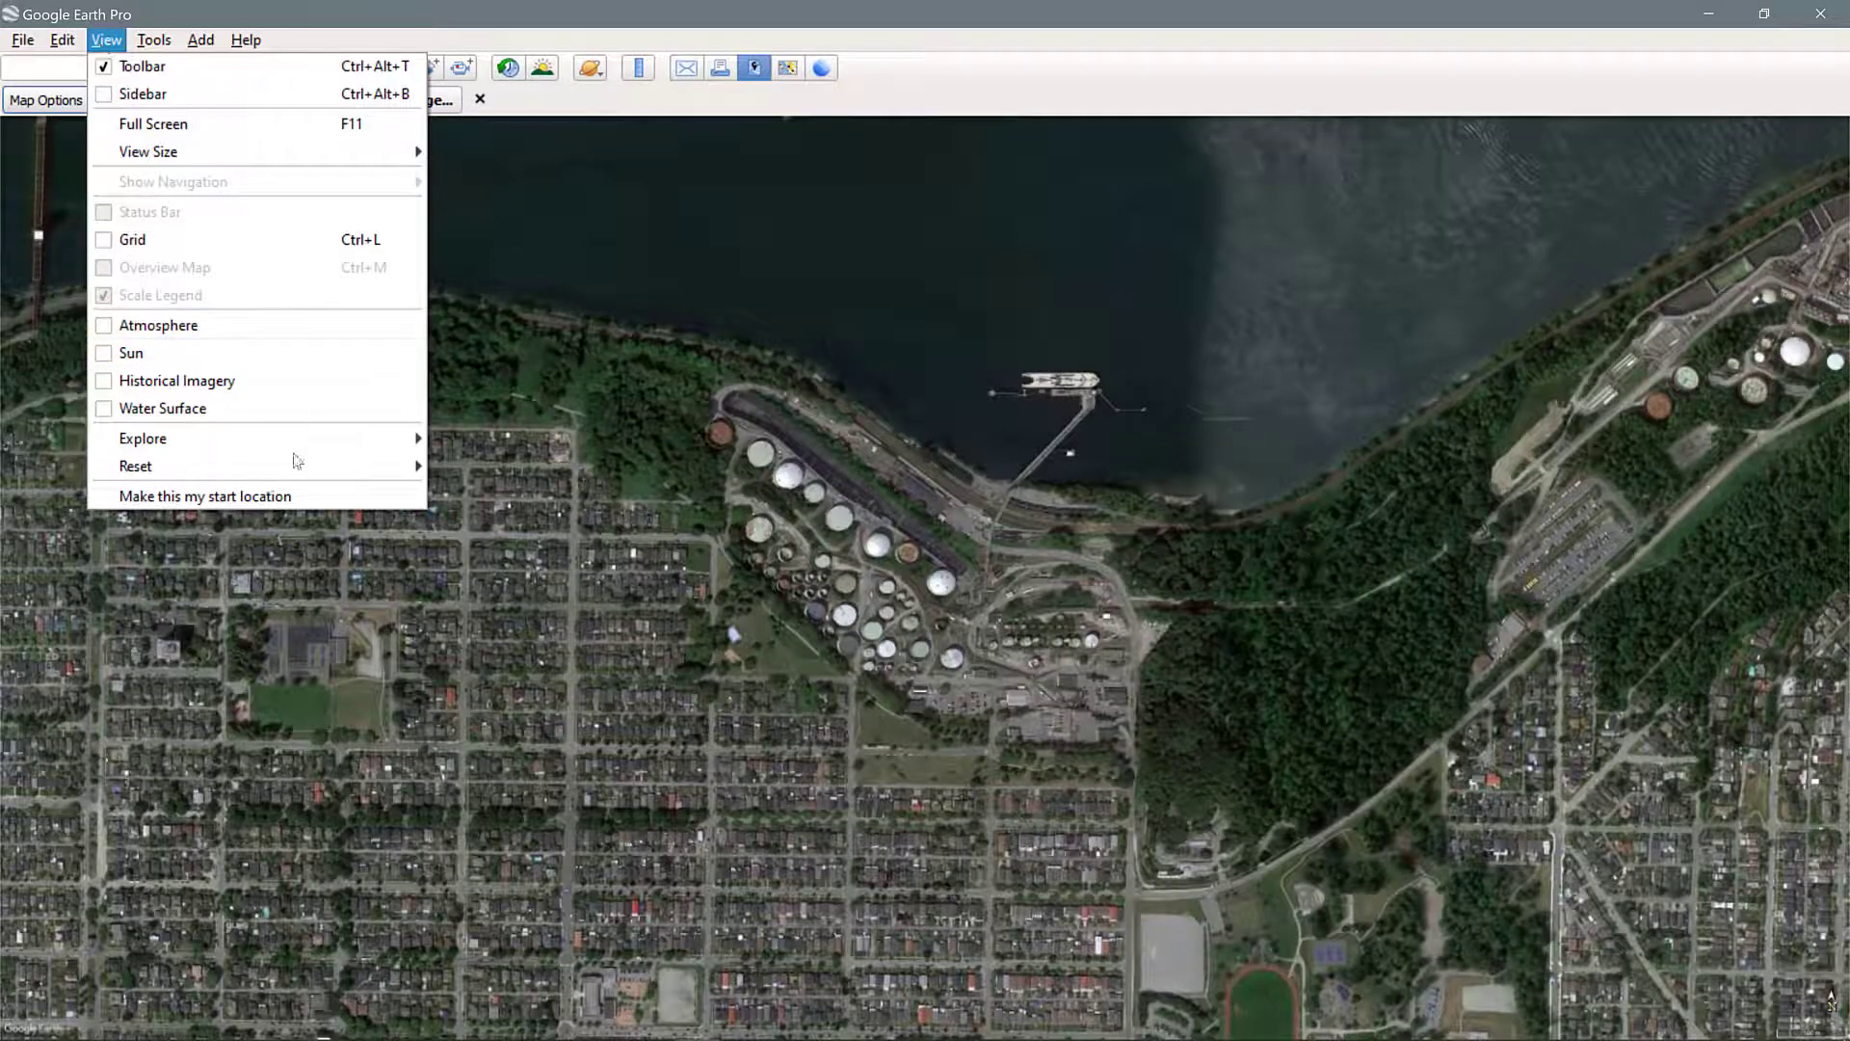
mouse_move(294, 463)
click(505, 524)
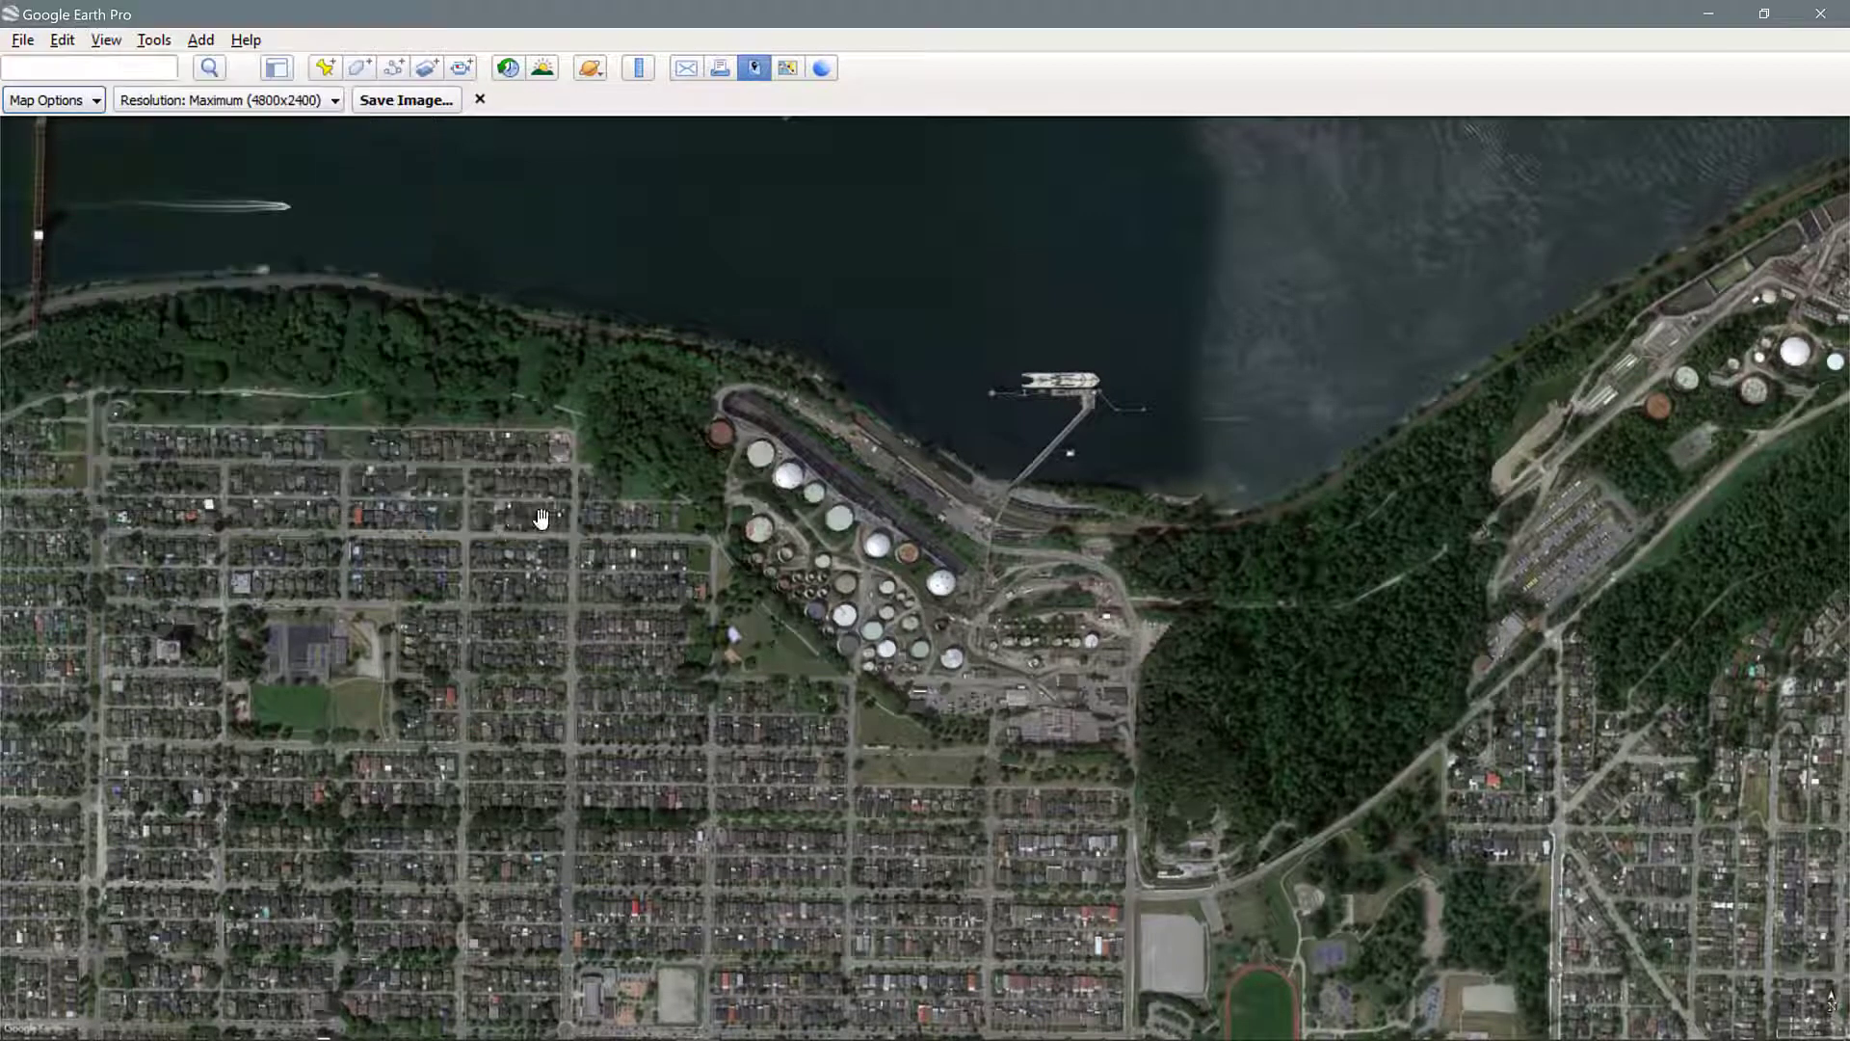
Step: Save the map image to the Desktop as the JPEG Site-Context-Plan_3, overwriting the existing file
click(400, 101)
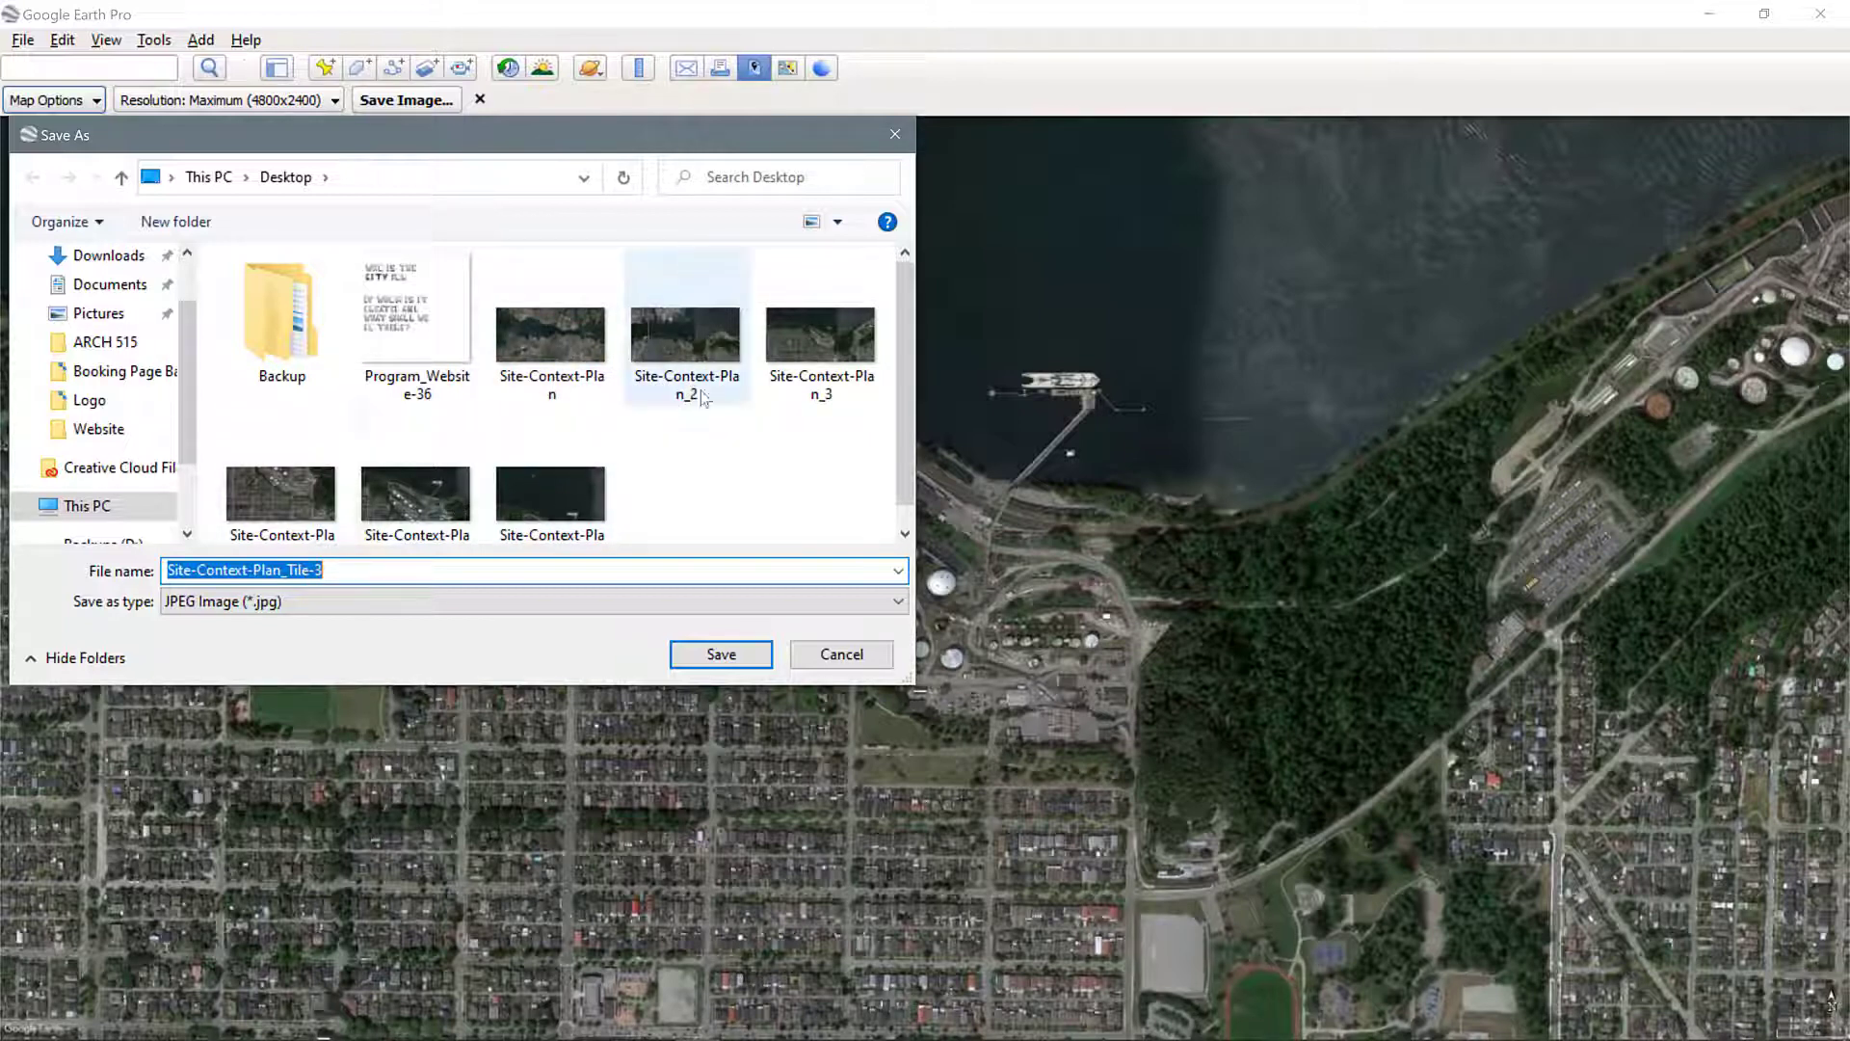
click(820, 342)
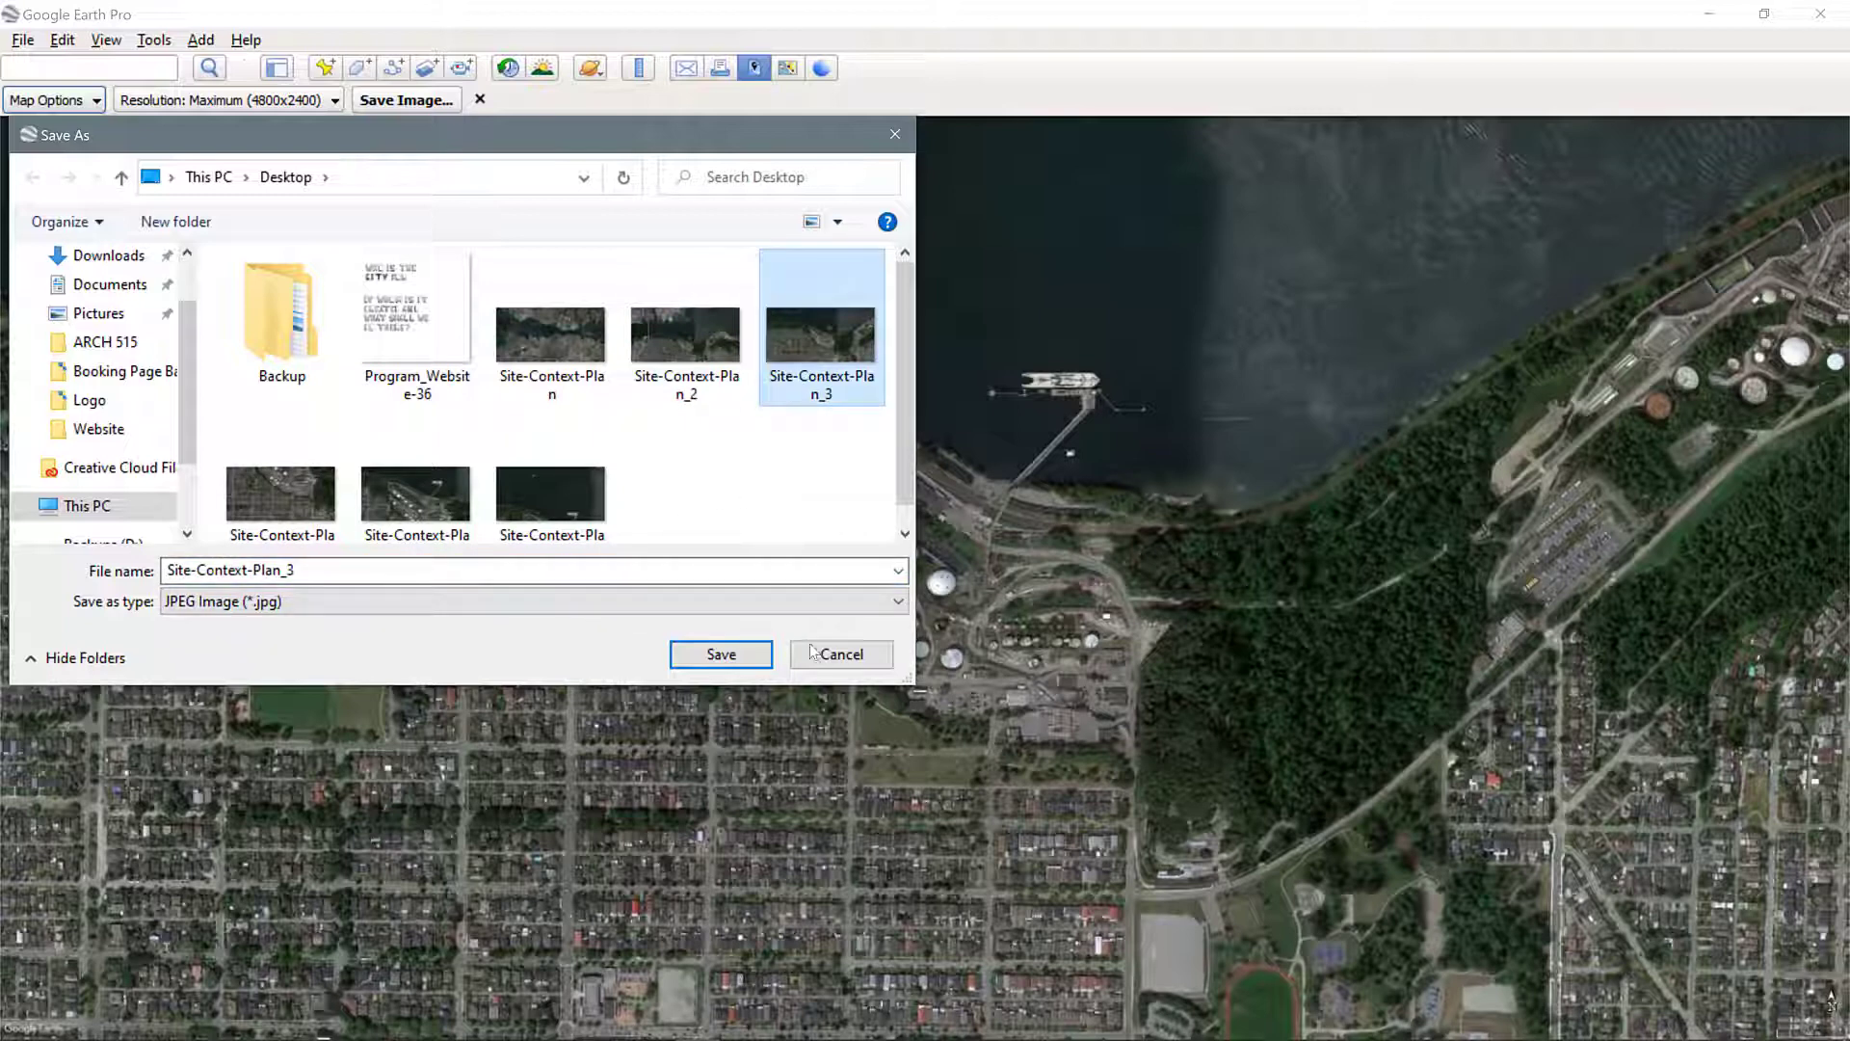
click(720, 655)
click(984, 535)
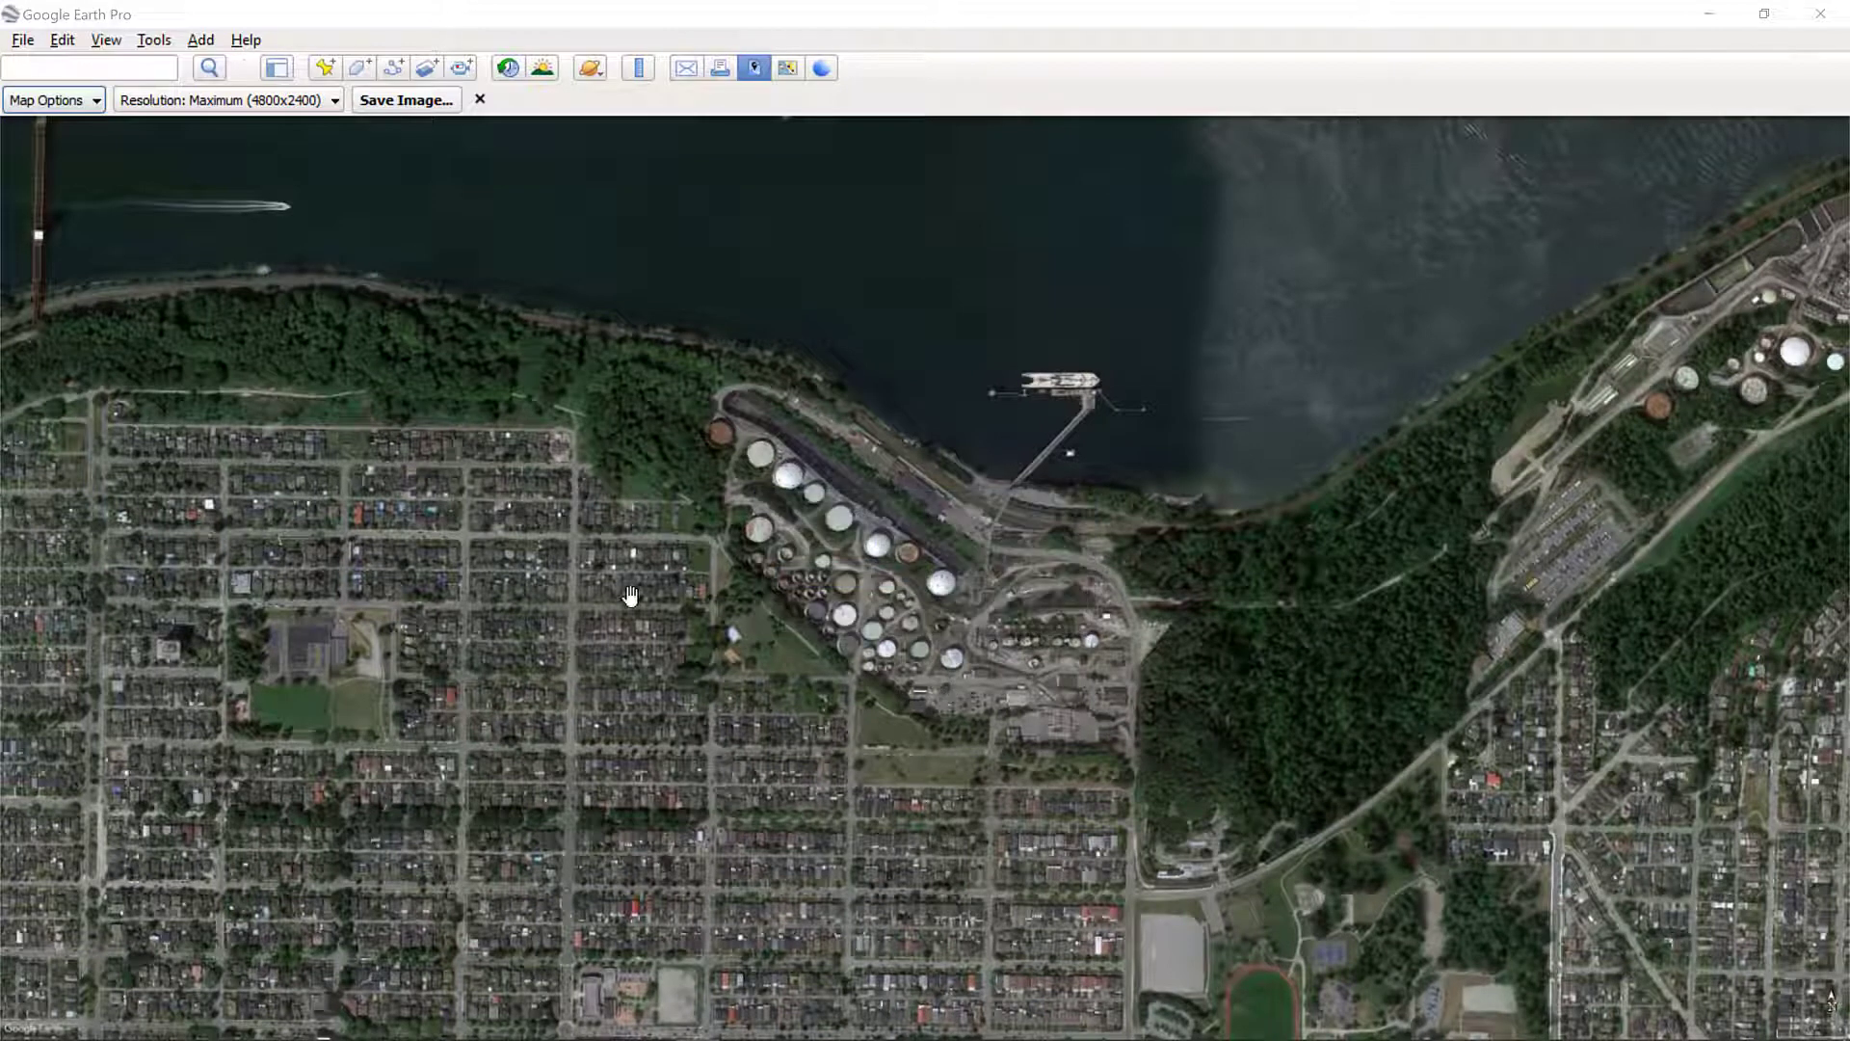
Step: Switch to Rhino, dismiss the start screen for a blank document and maximize the Top viewport
click(1718, 16)
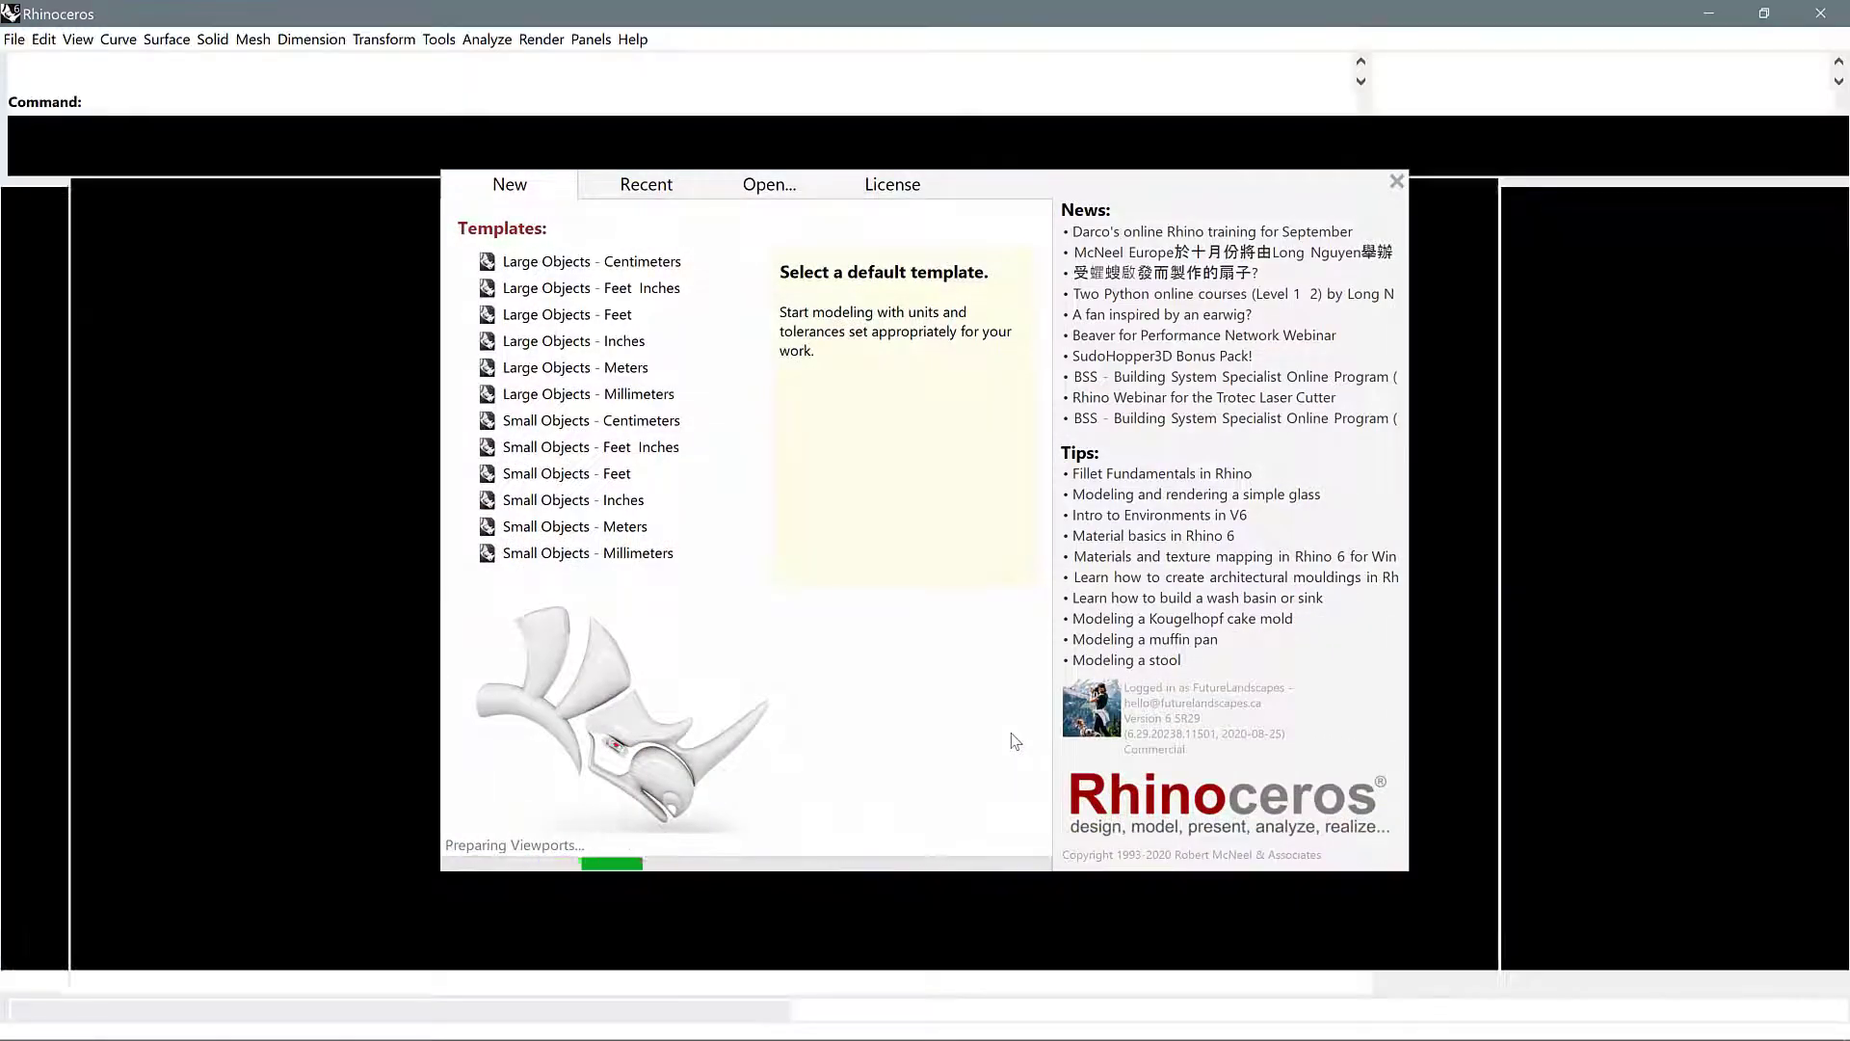
click(85, 473)
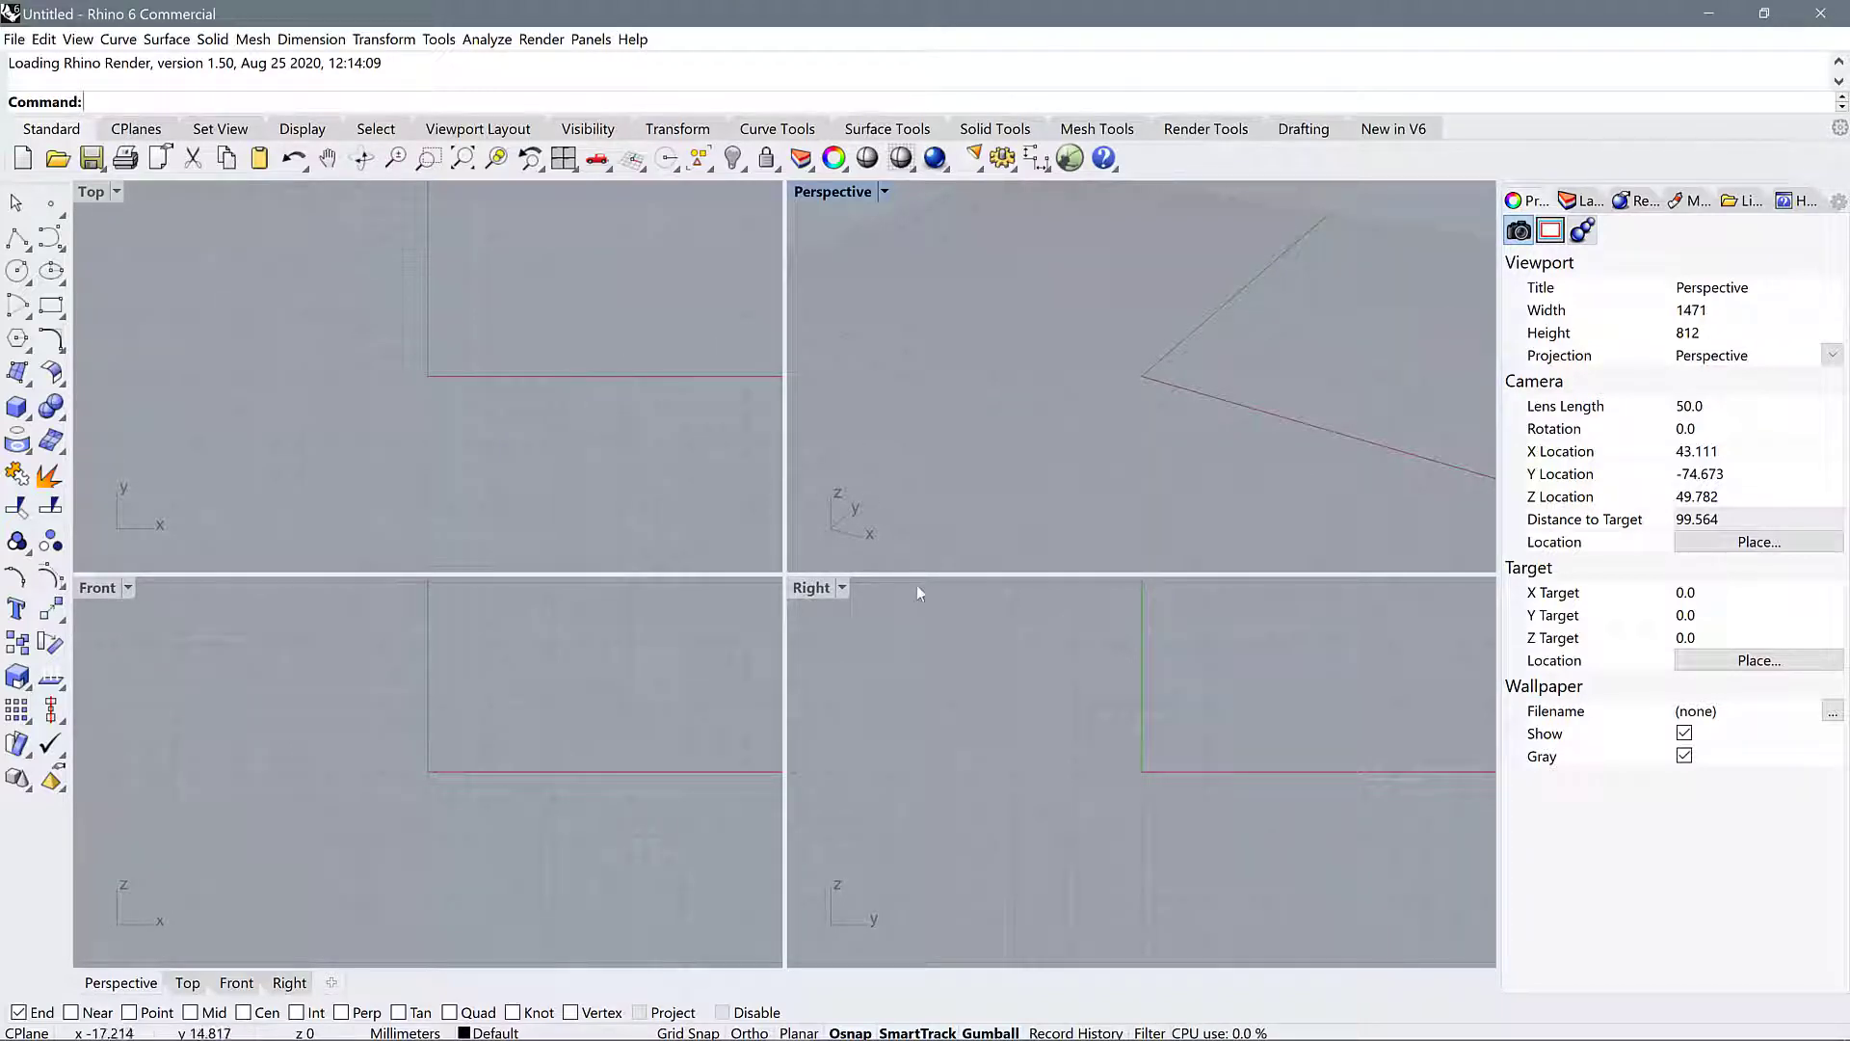
double_click(91, 192)
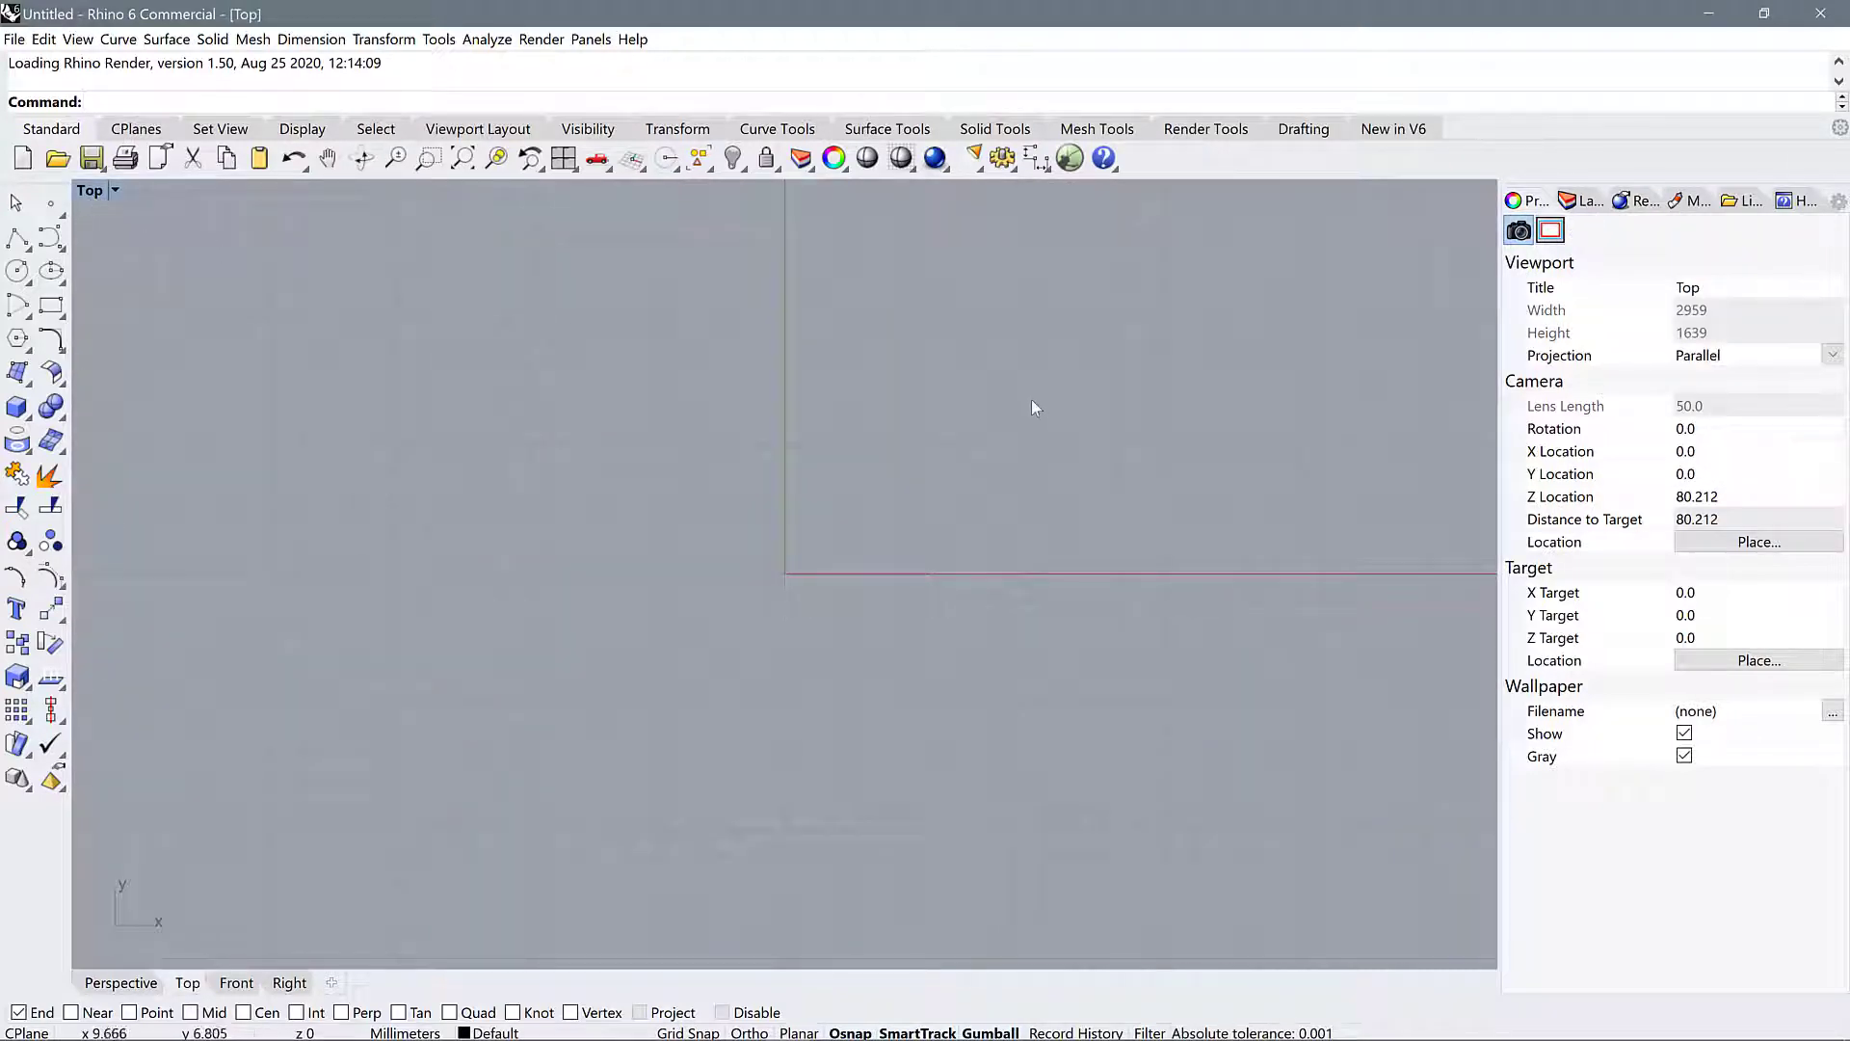
scroll(750, 546, down, 5)
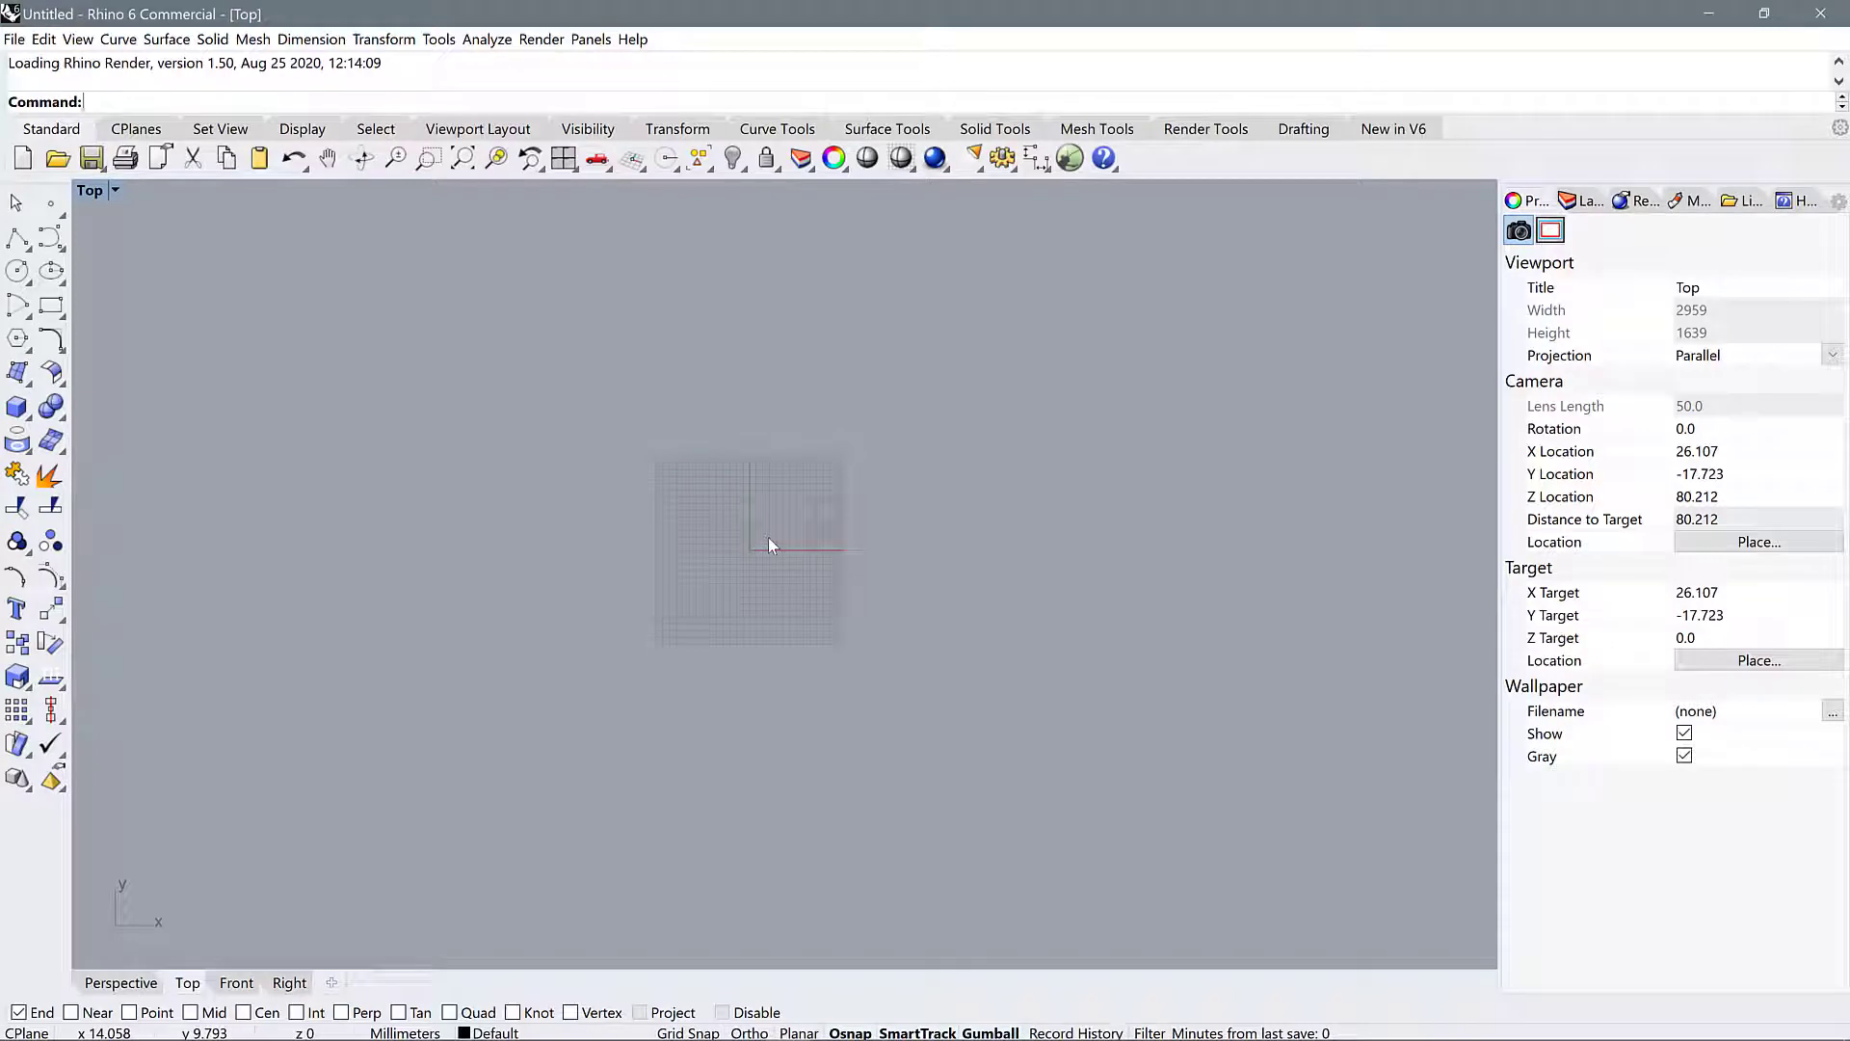
Step: Set the Rhino document's model units to Meters
text(Units)
key(Return)
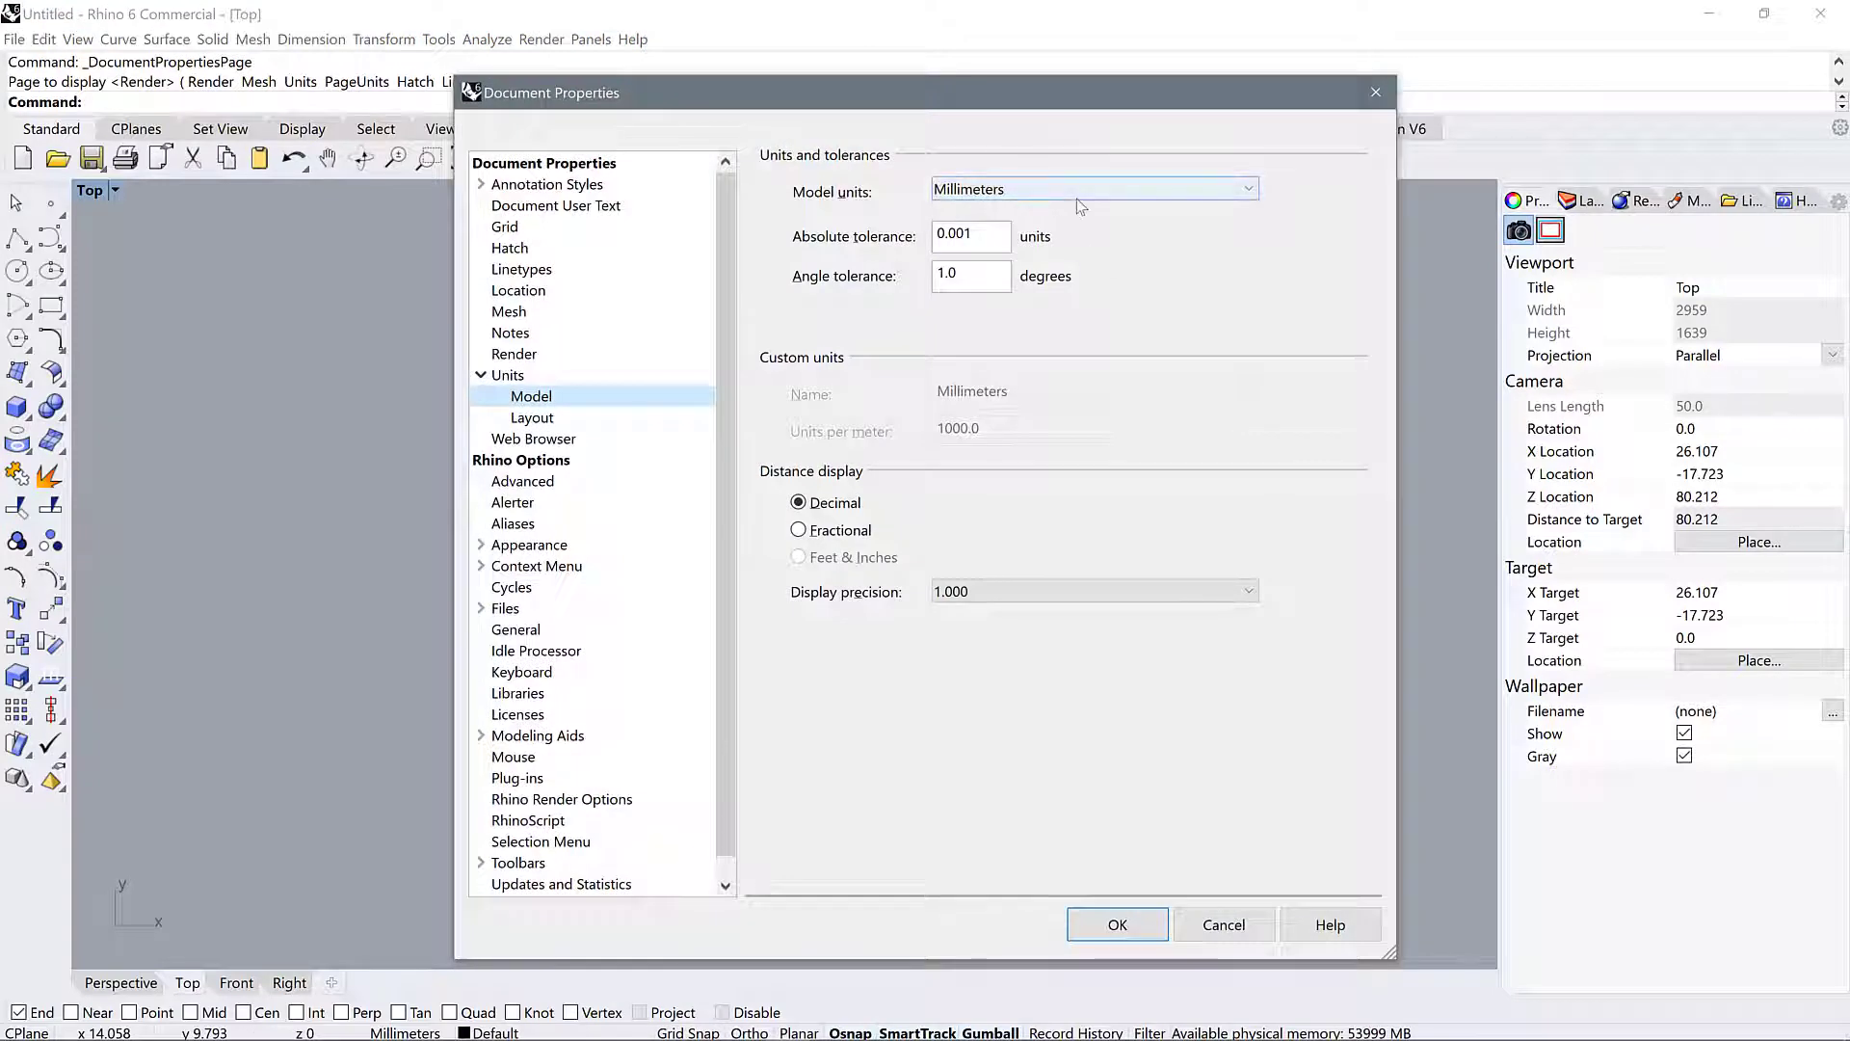
click(1084, 192)
click(1007, 270)
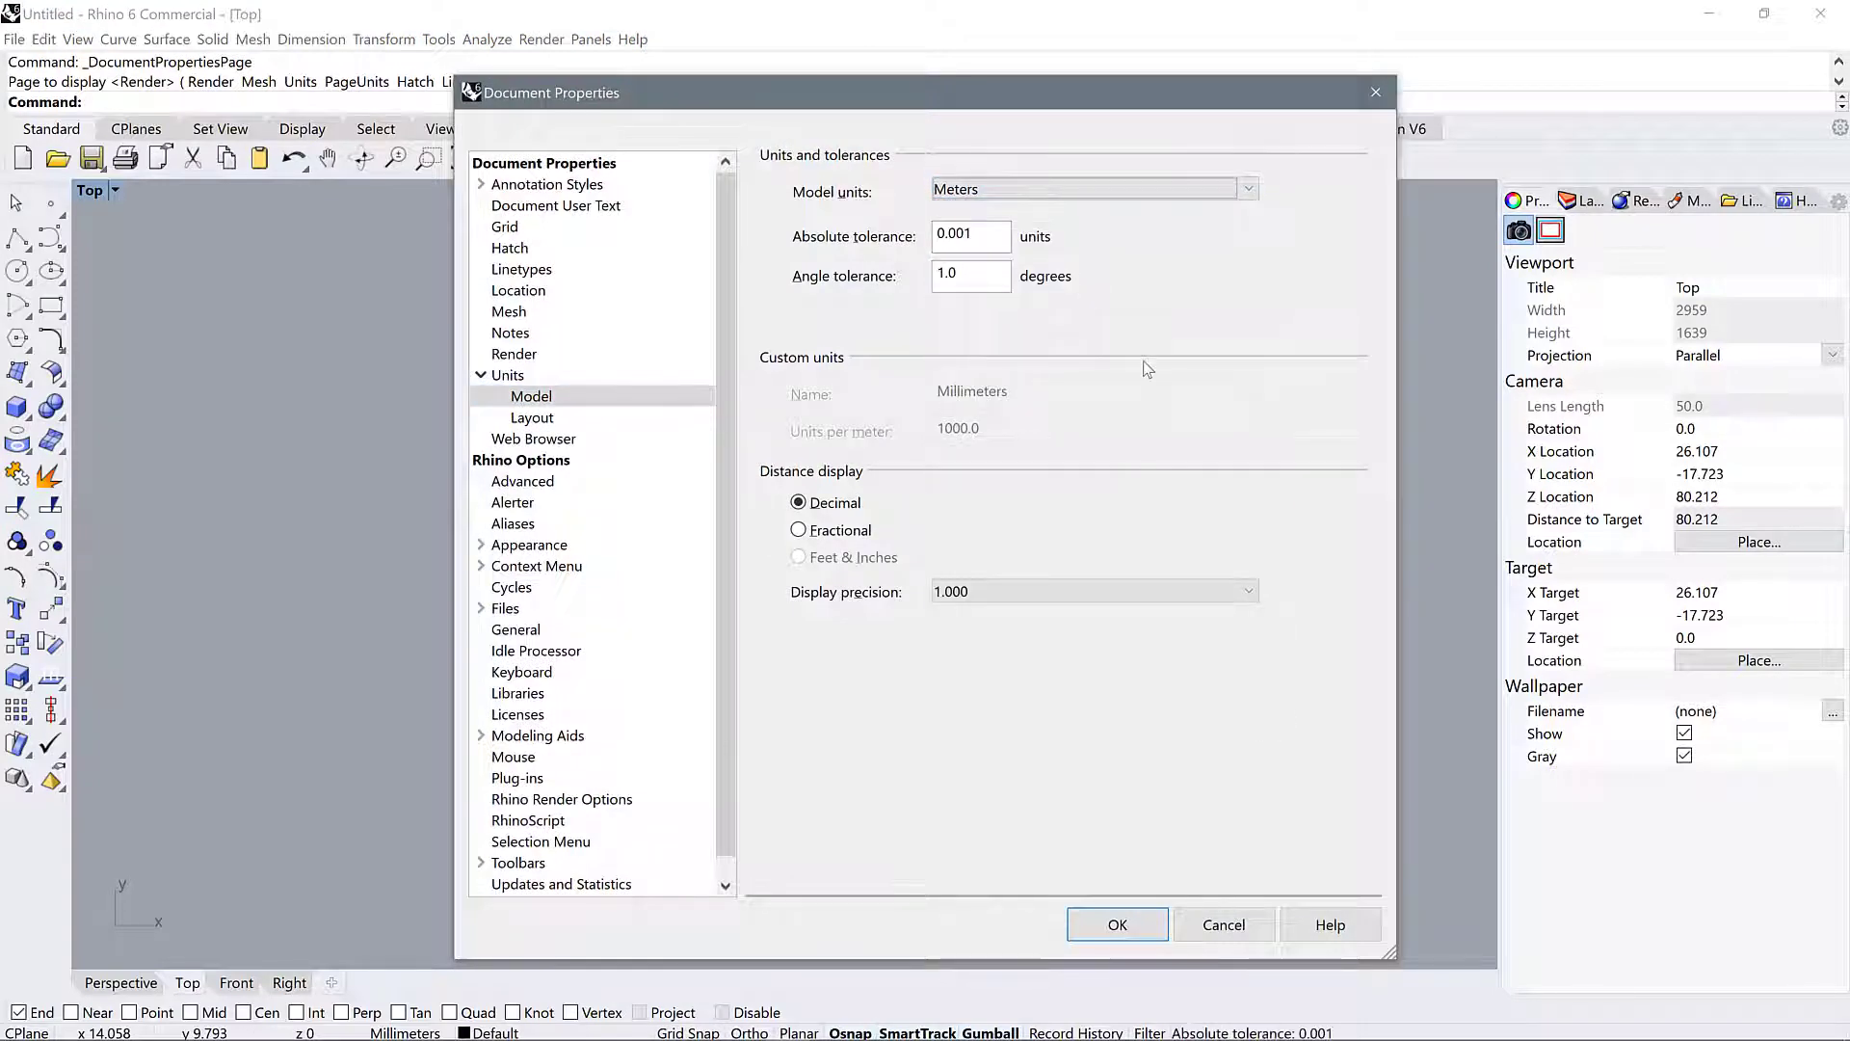
click(1118, 924)
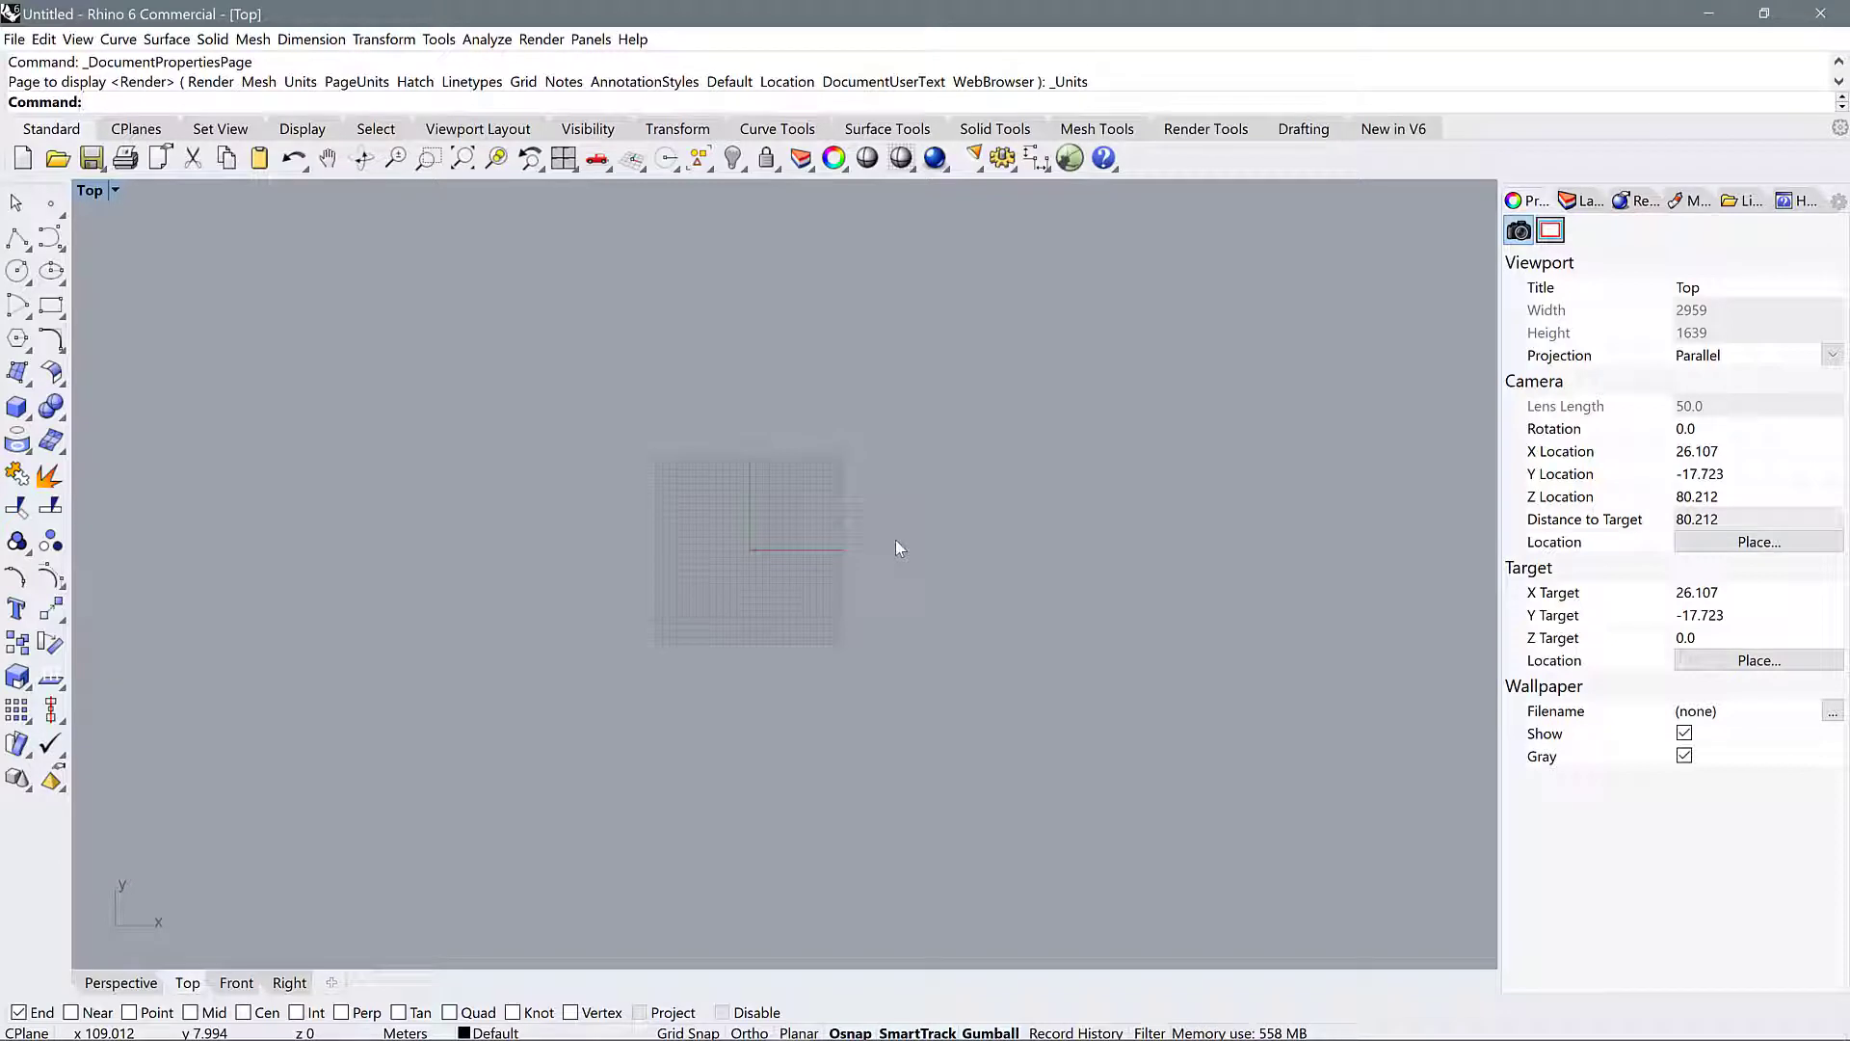
Step: Insert Site-Context-Plan_3 from the Desktop as a picture frame in the Top view, sized much larger than the grid
text(Pictureframe)
key(Return)
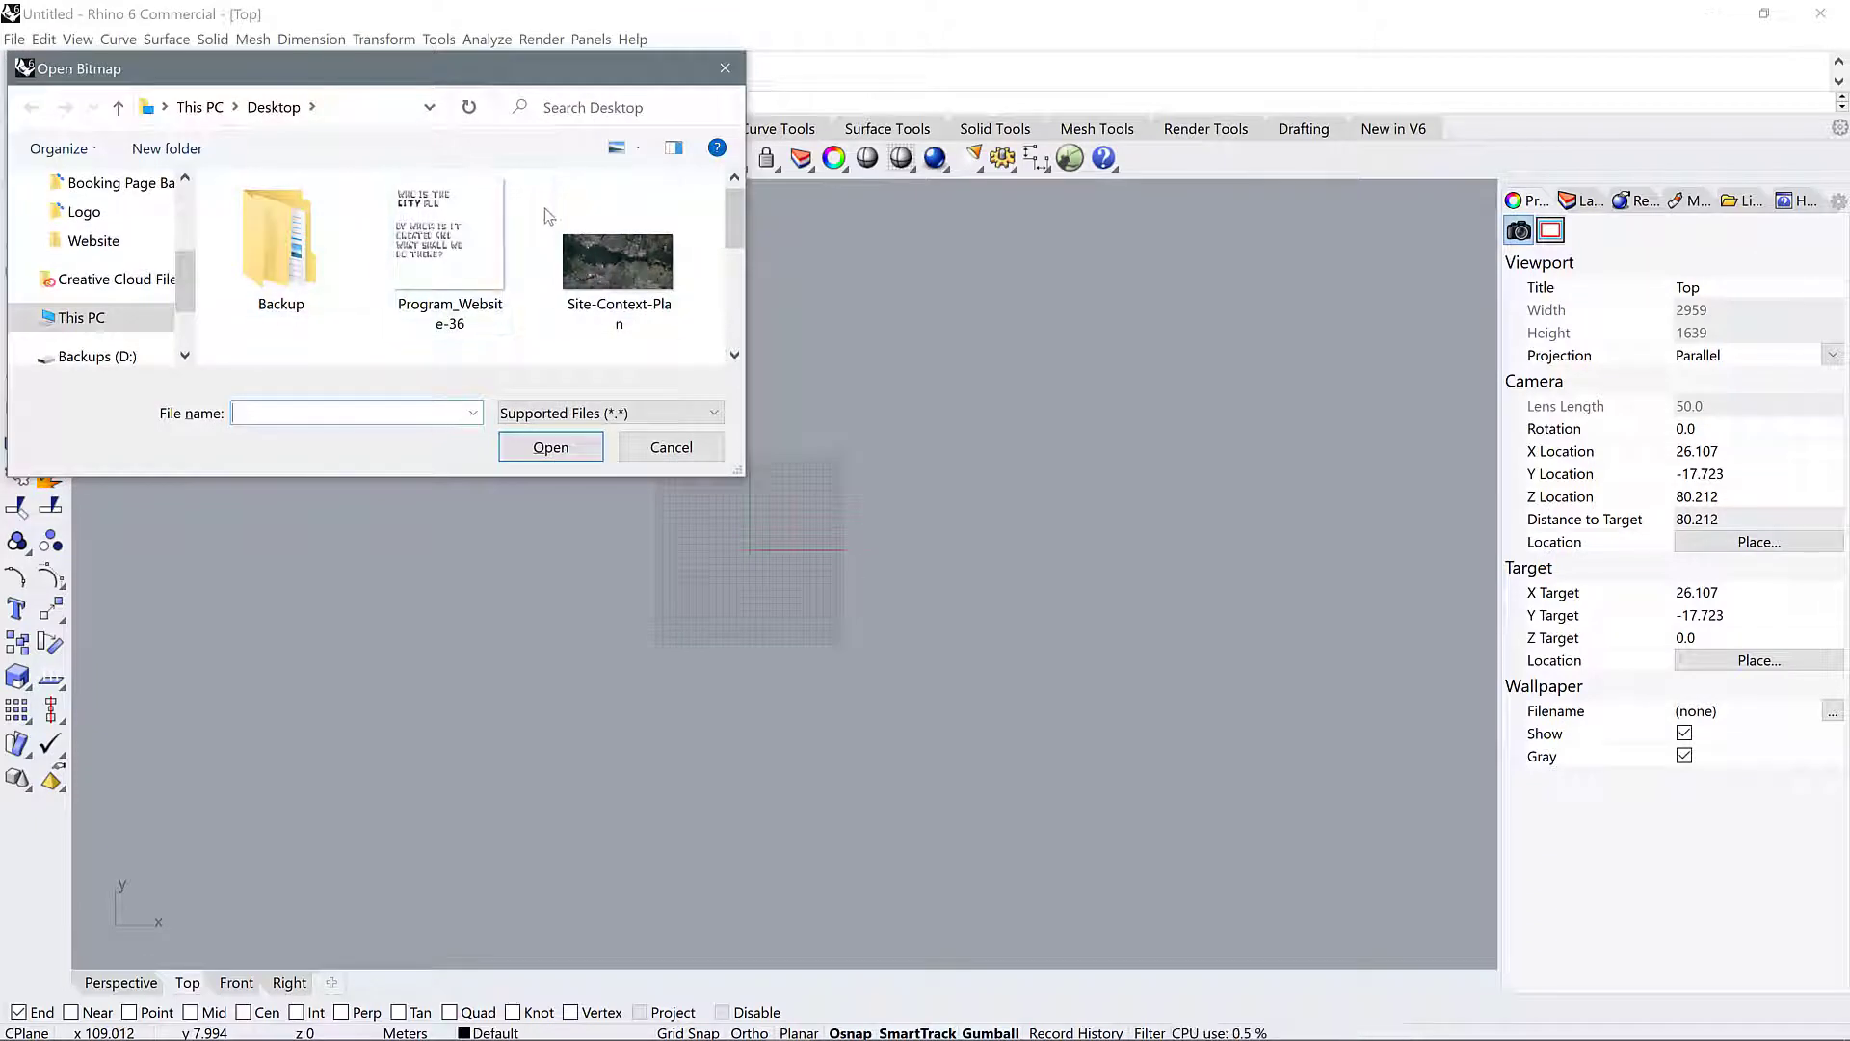
scroll(543, 228, down, 2)
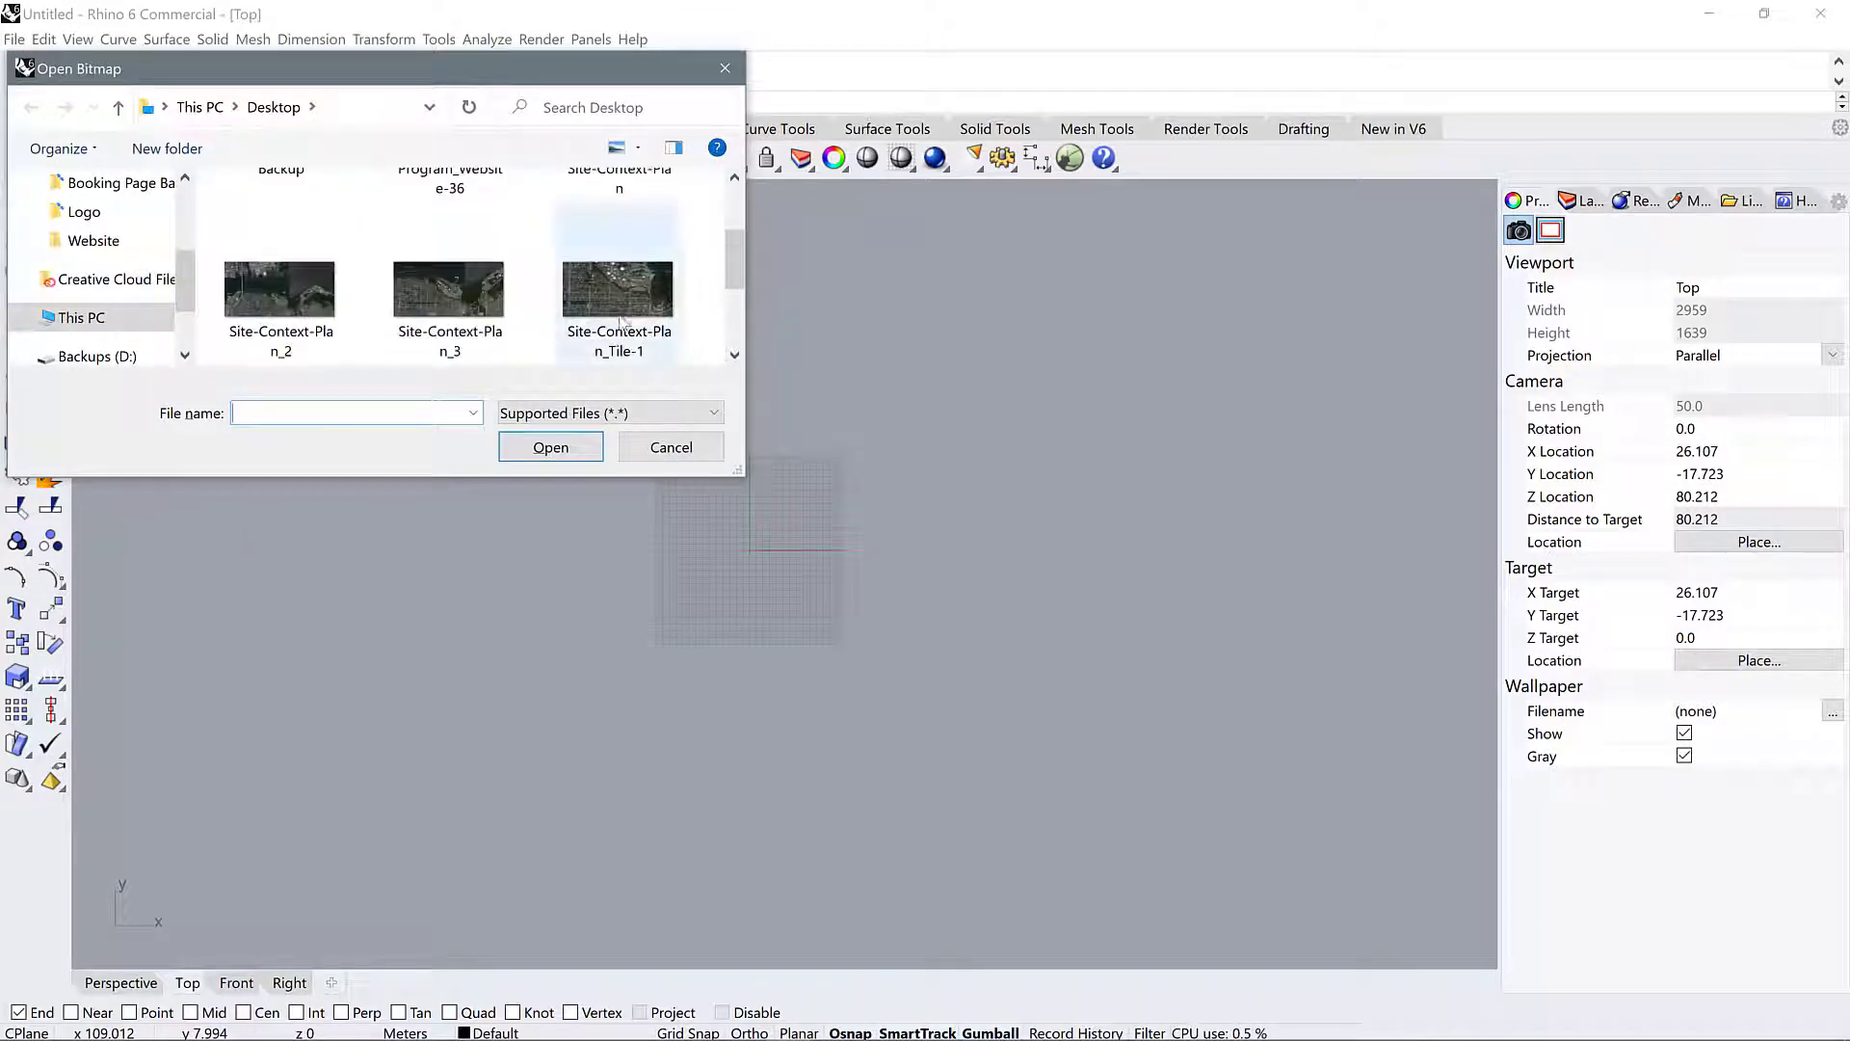
click(449, 289)
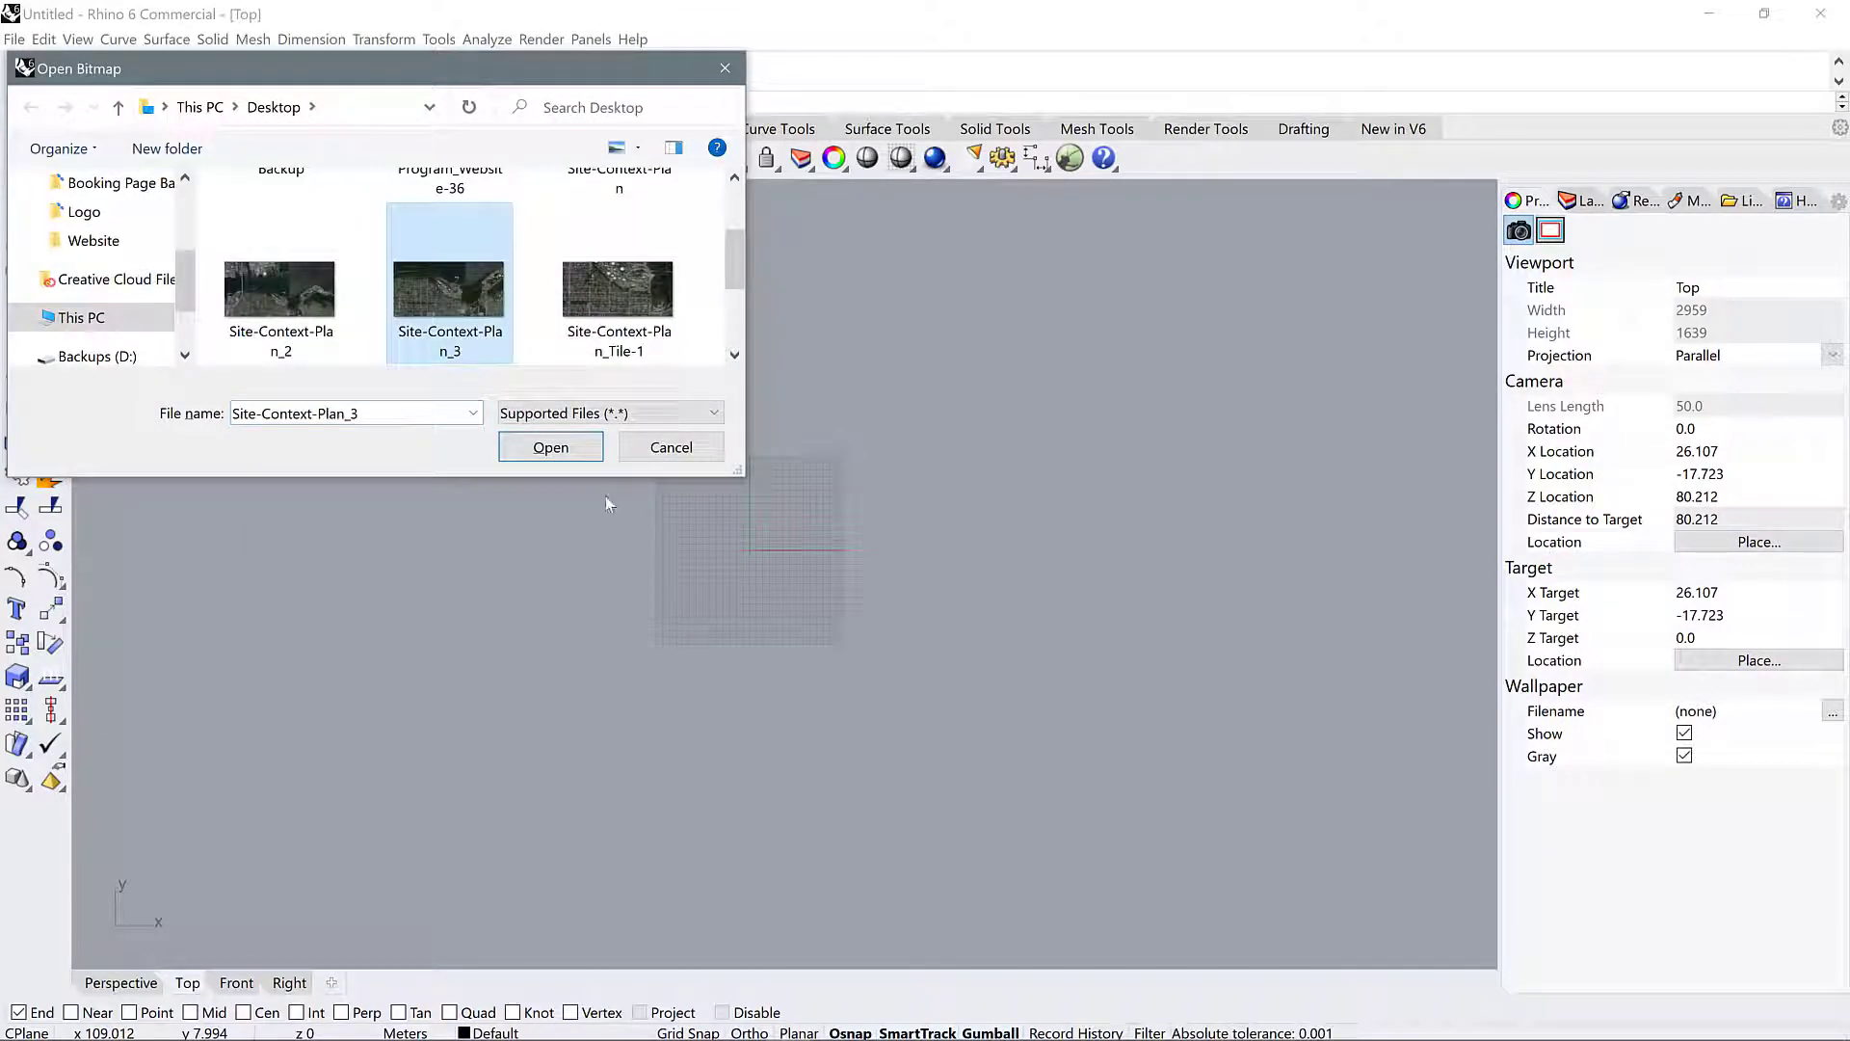
click(551, 447)
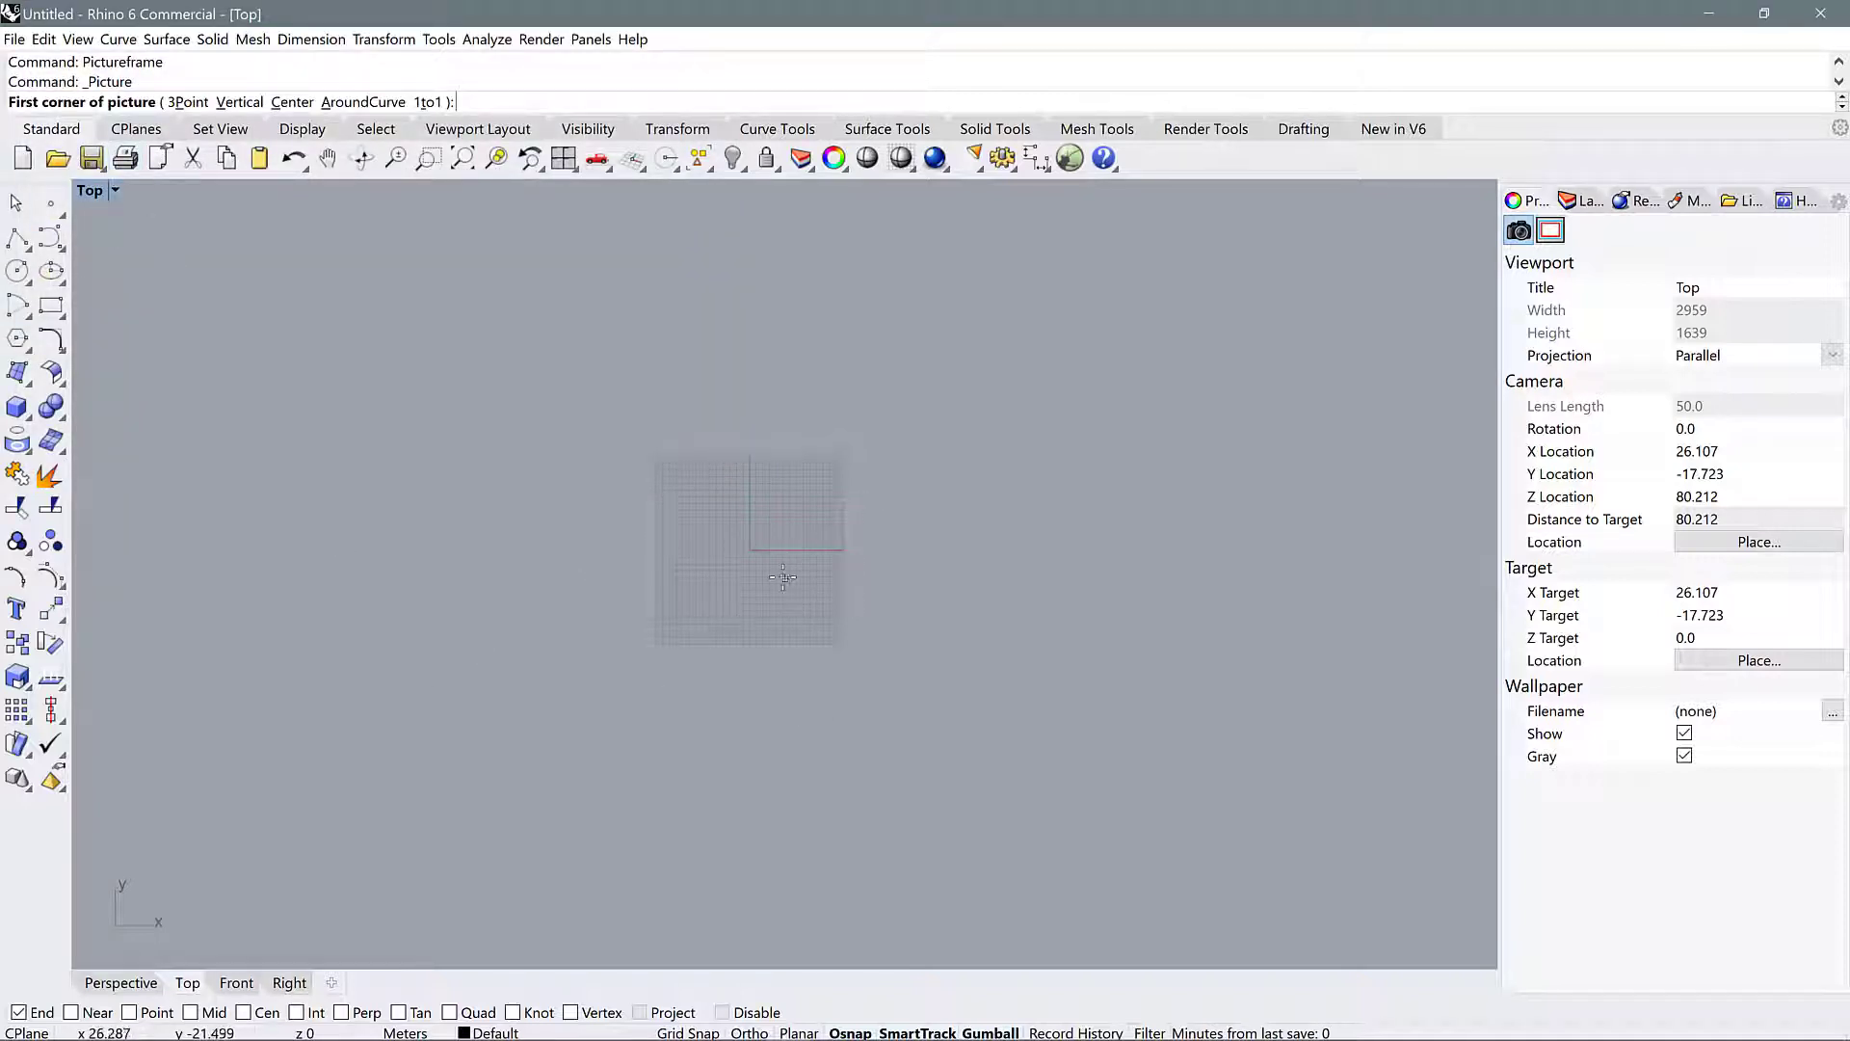
click(715, 573)
scroll(413, 723, down, 4)
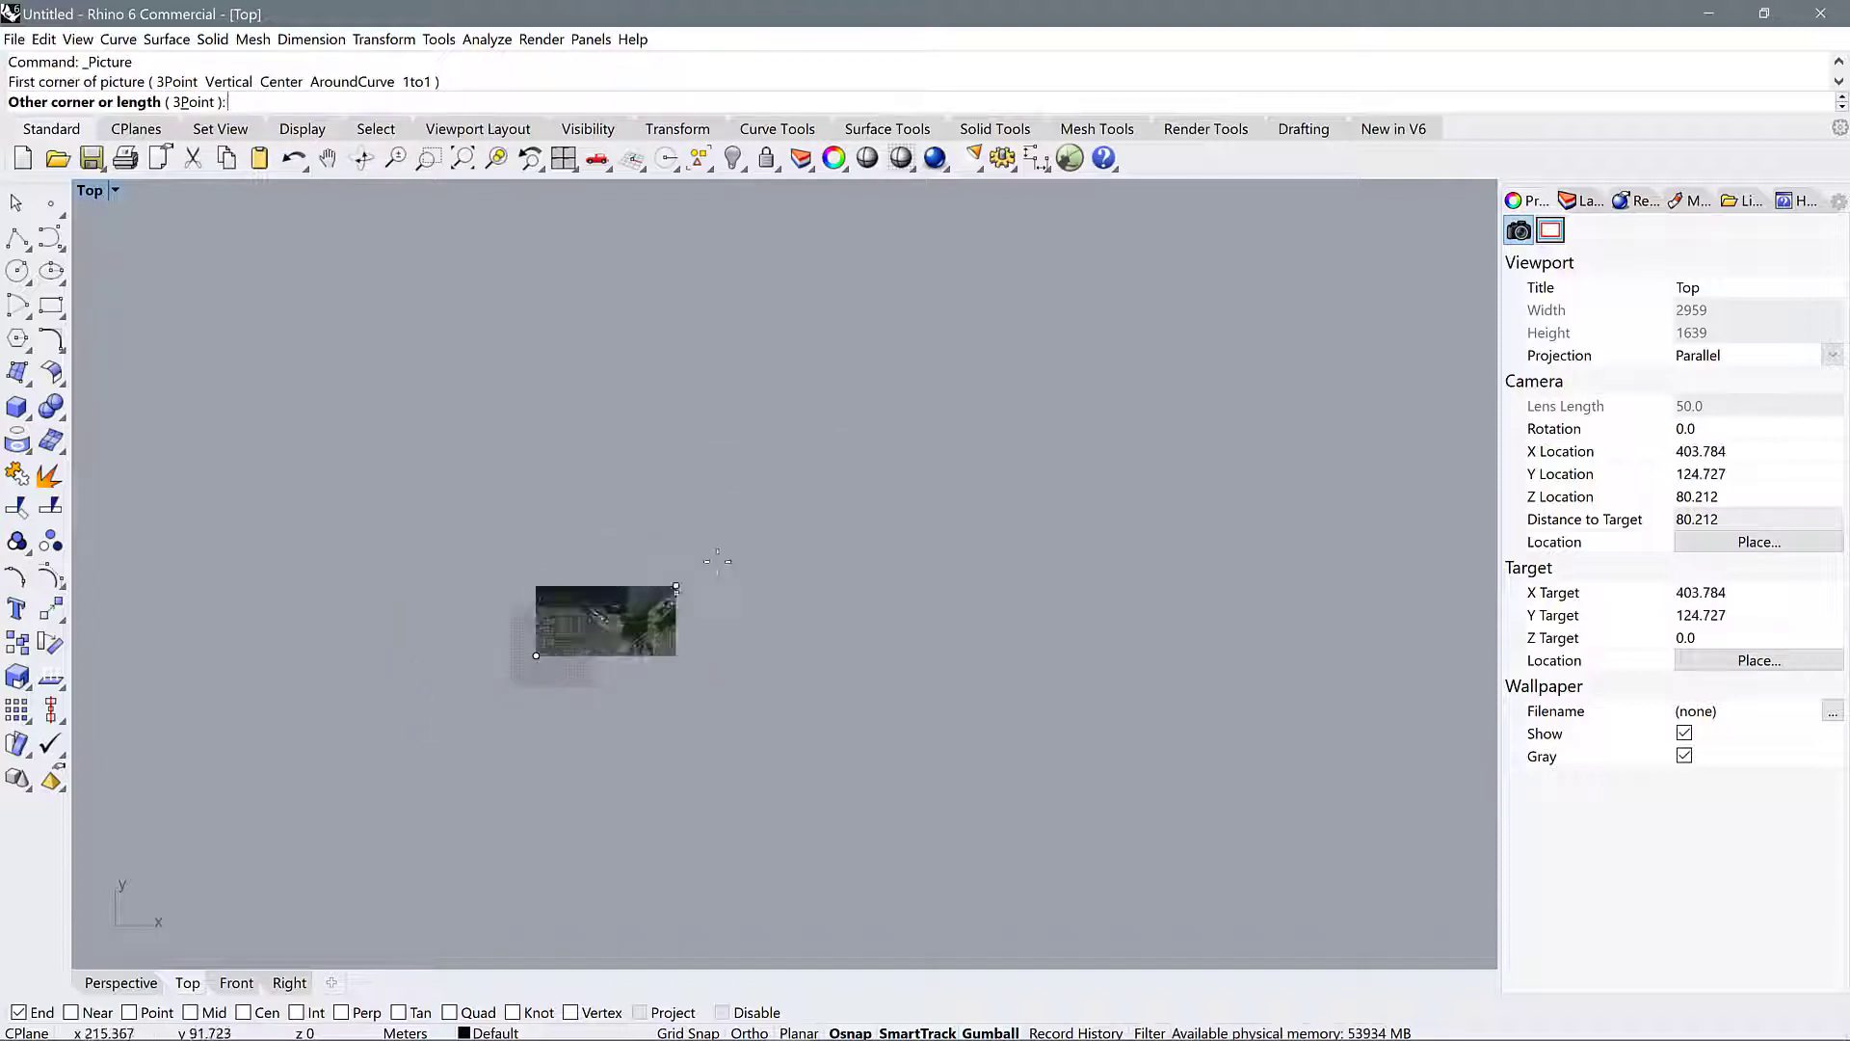
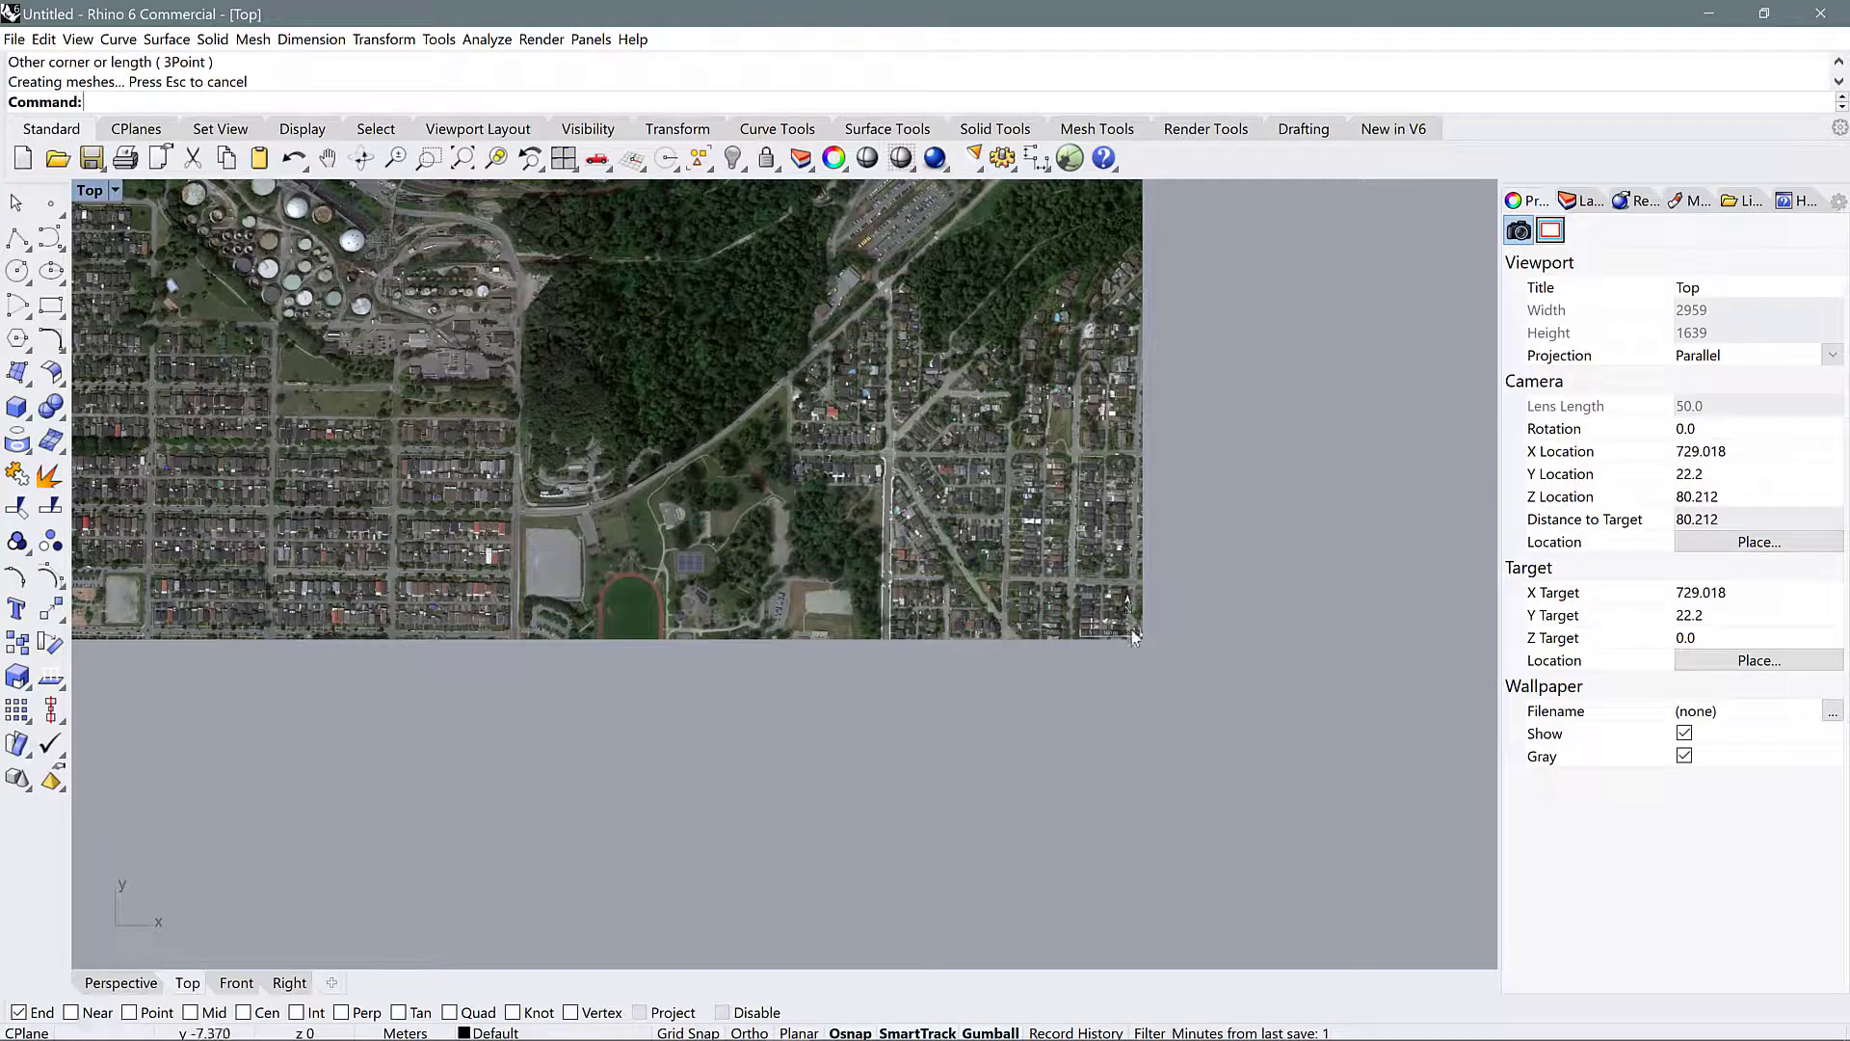
Step: Scale the picture from the right end of its 100 m scale bar, with Ortho on, so the bar's full length becomes 100 m
scroll(1138, 636, up, 8)
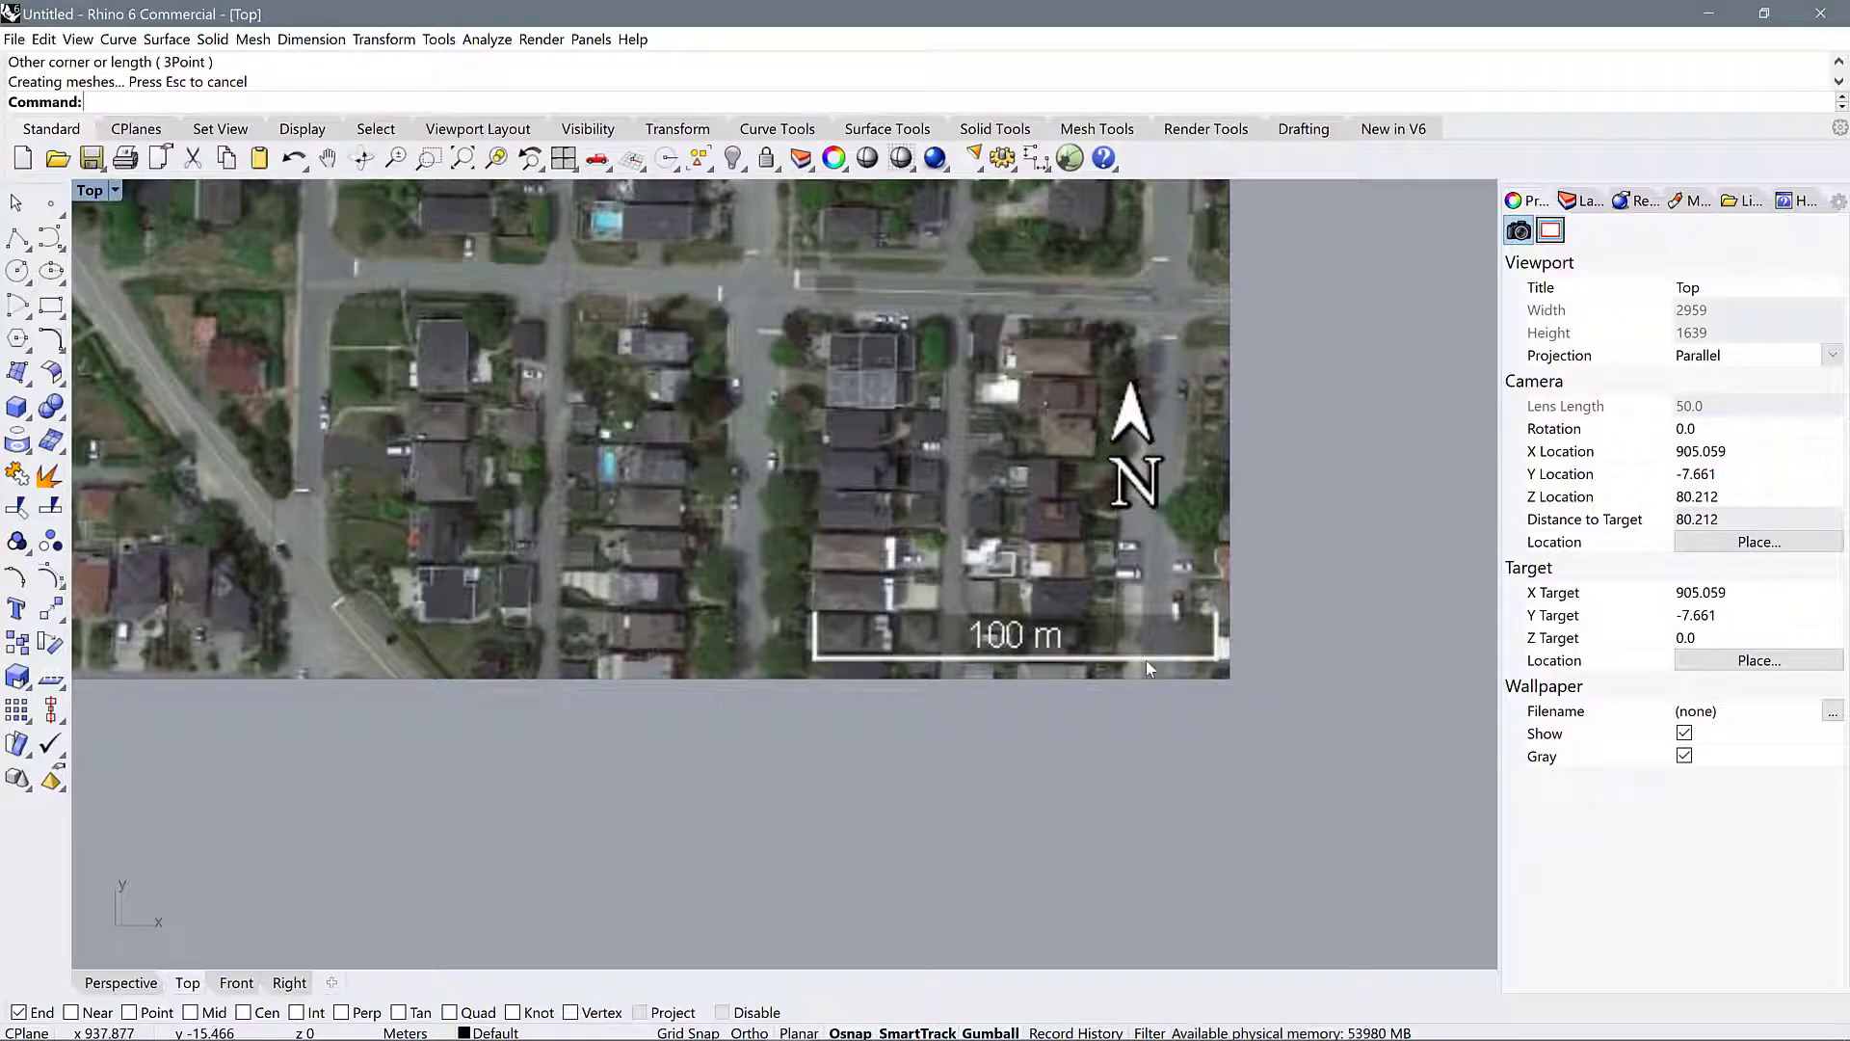
scroll(1157, 698, down, 8)
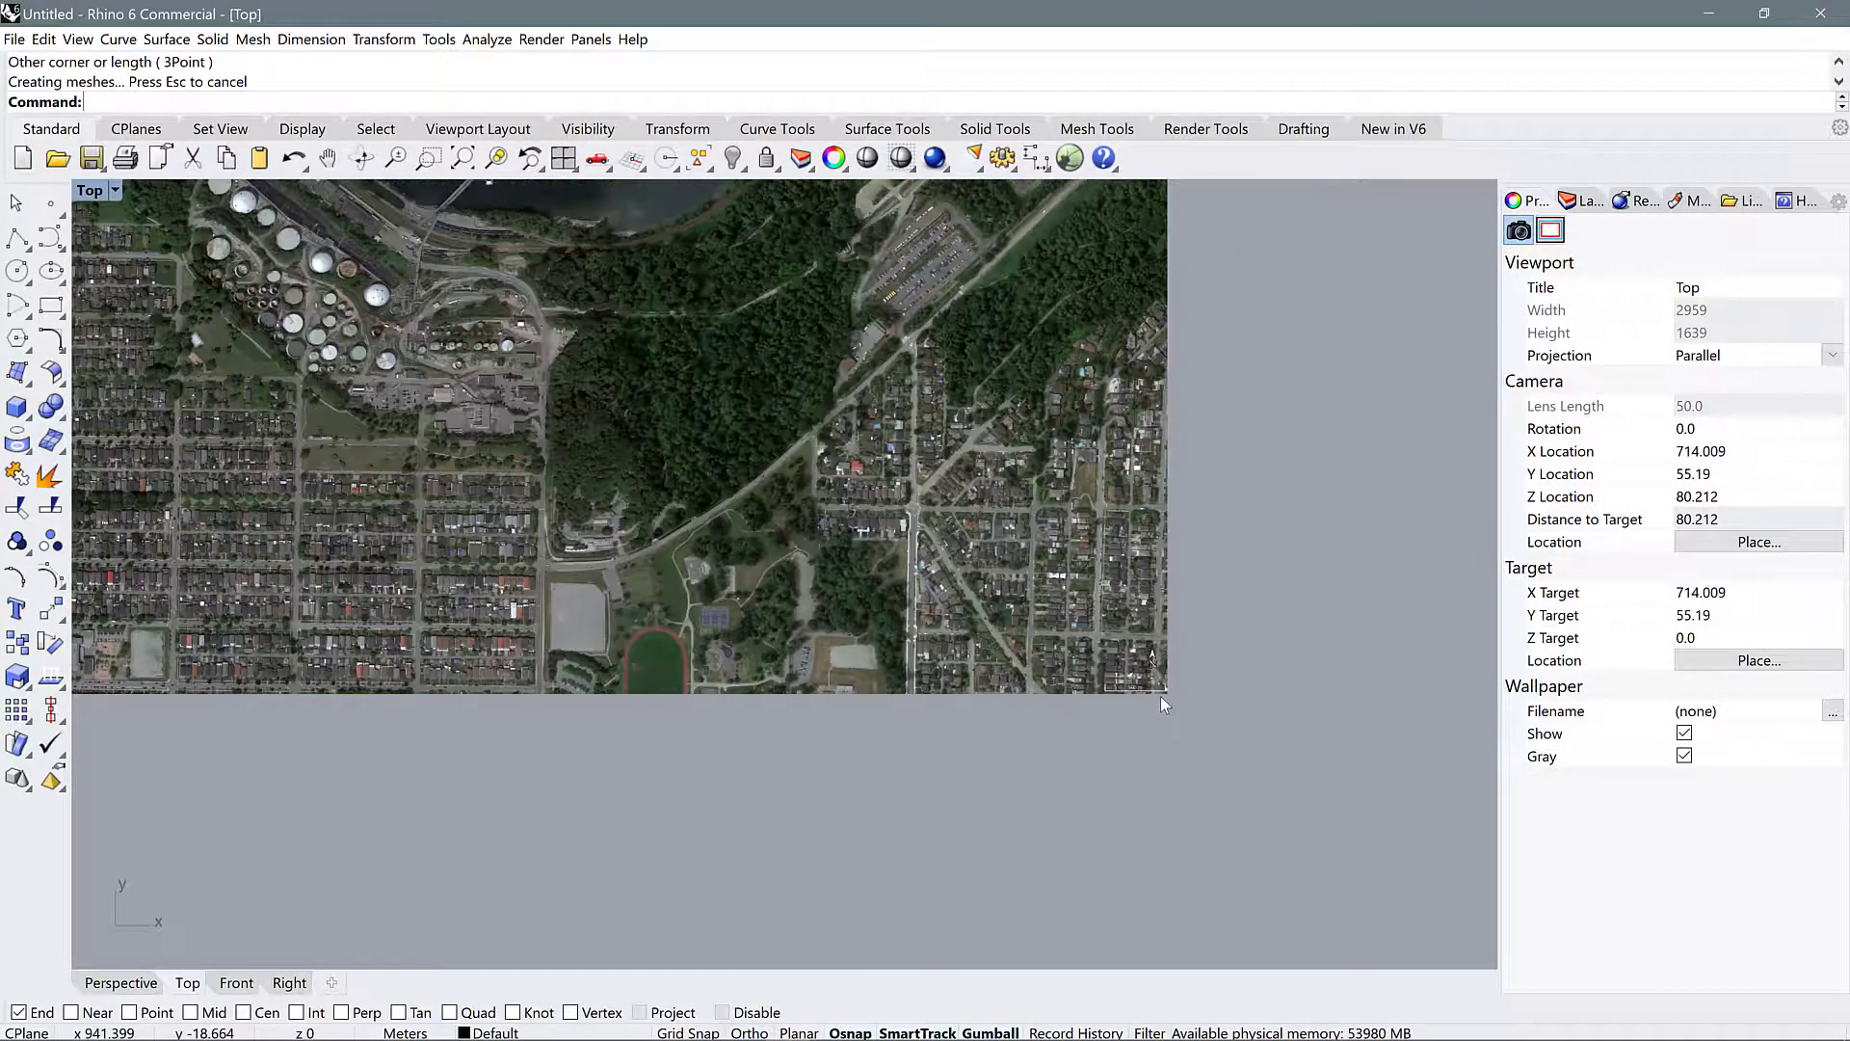
scroll(1161, 696, up, 8)
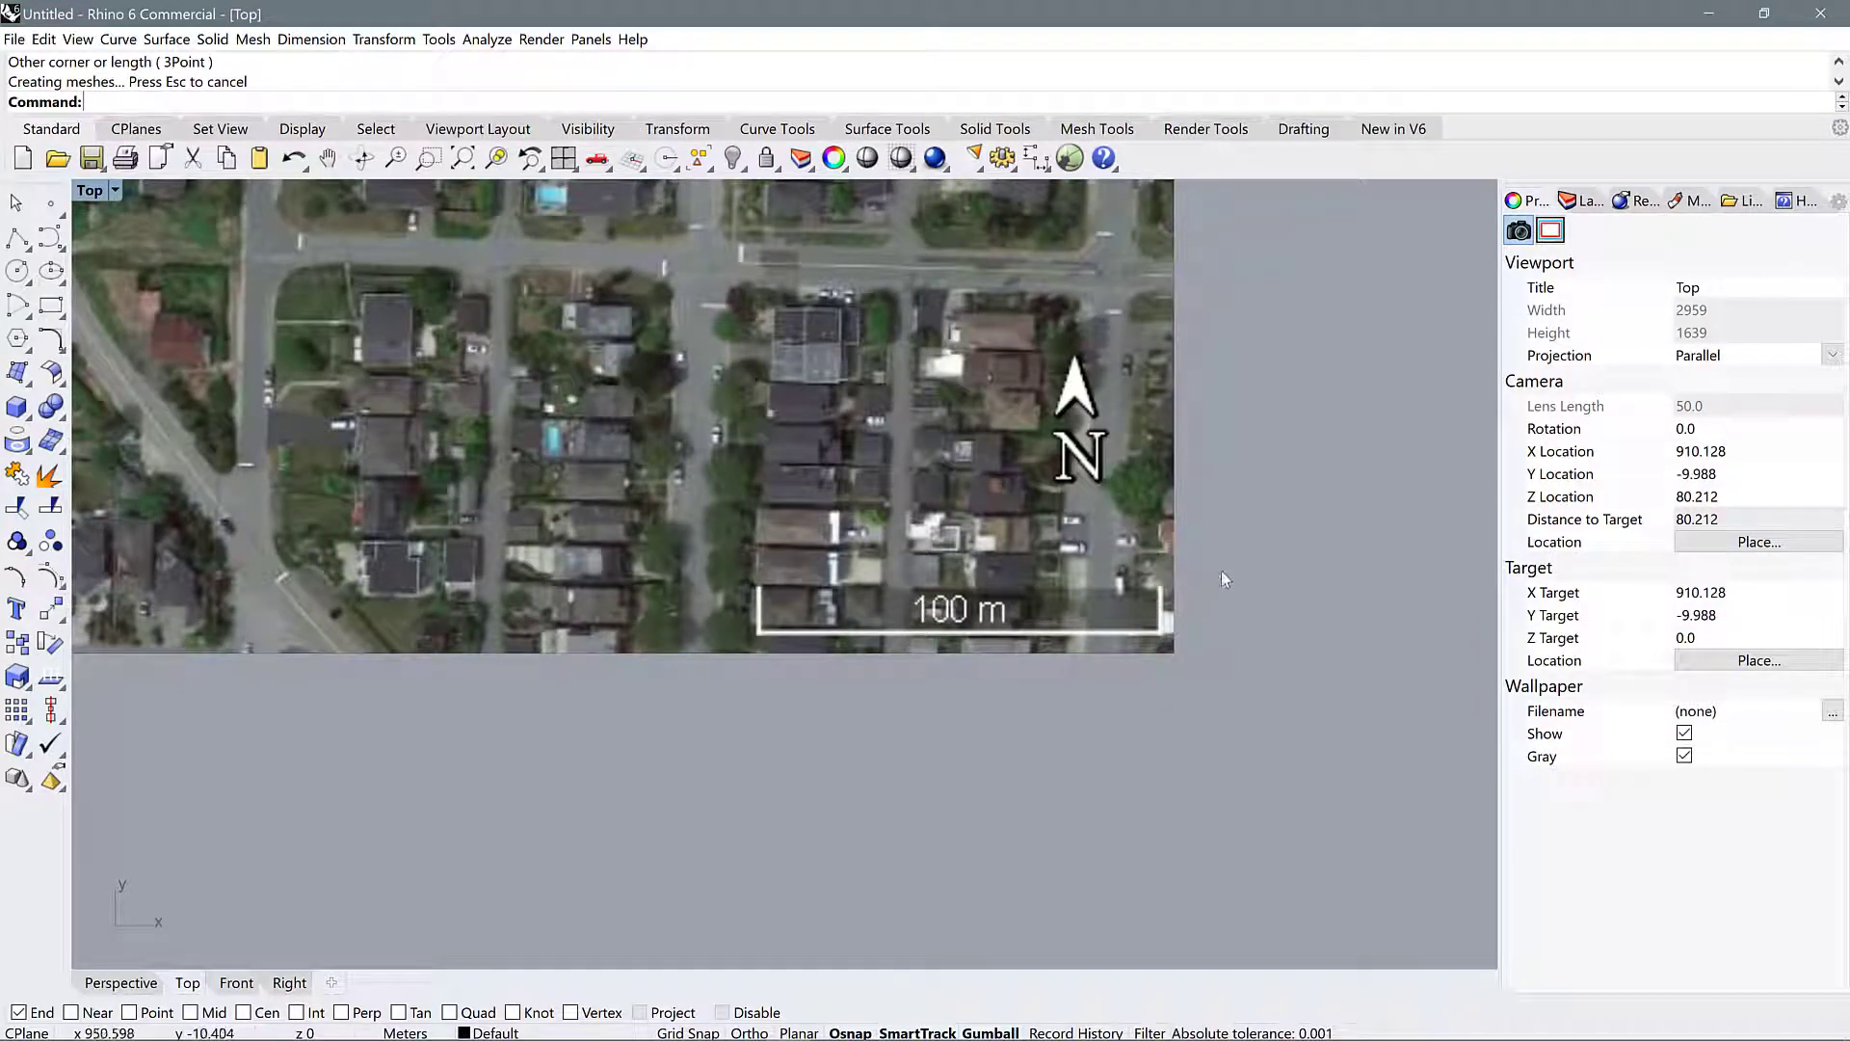
click(1137, 529)
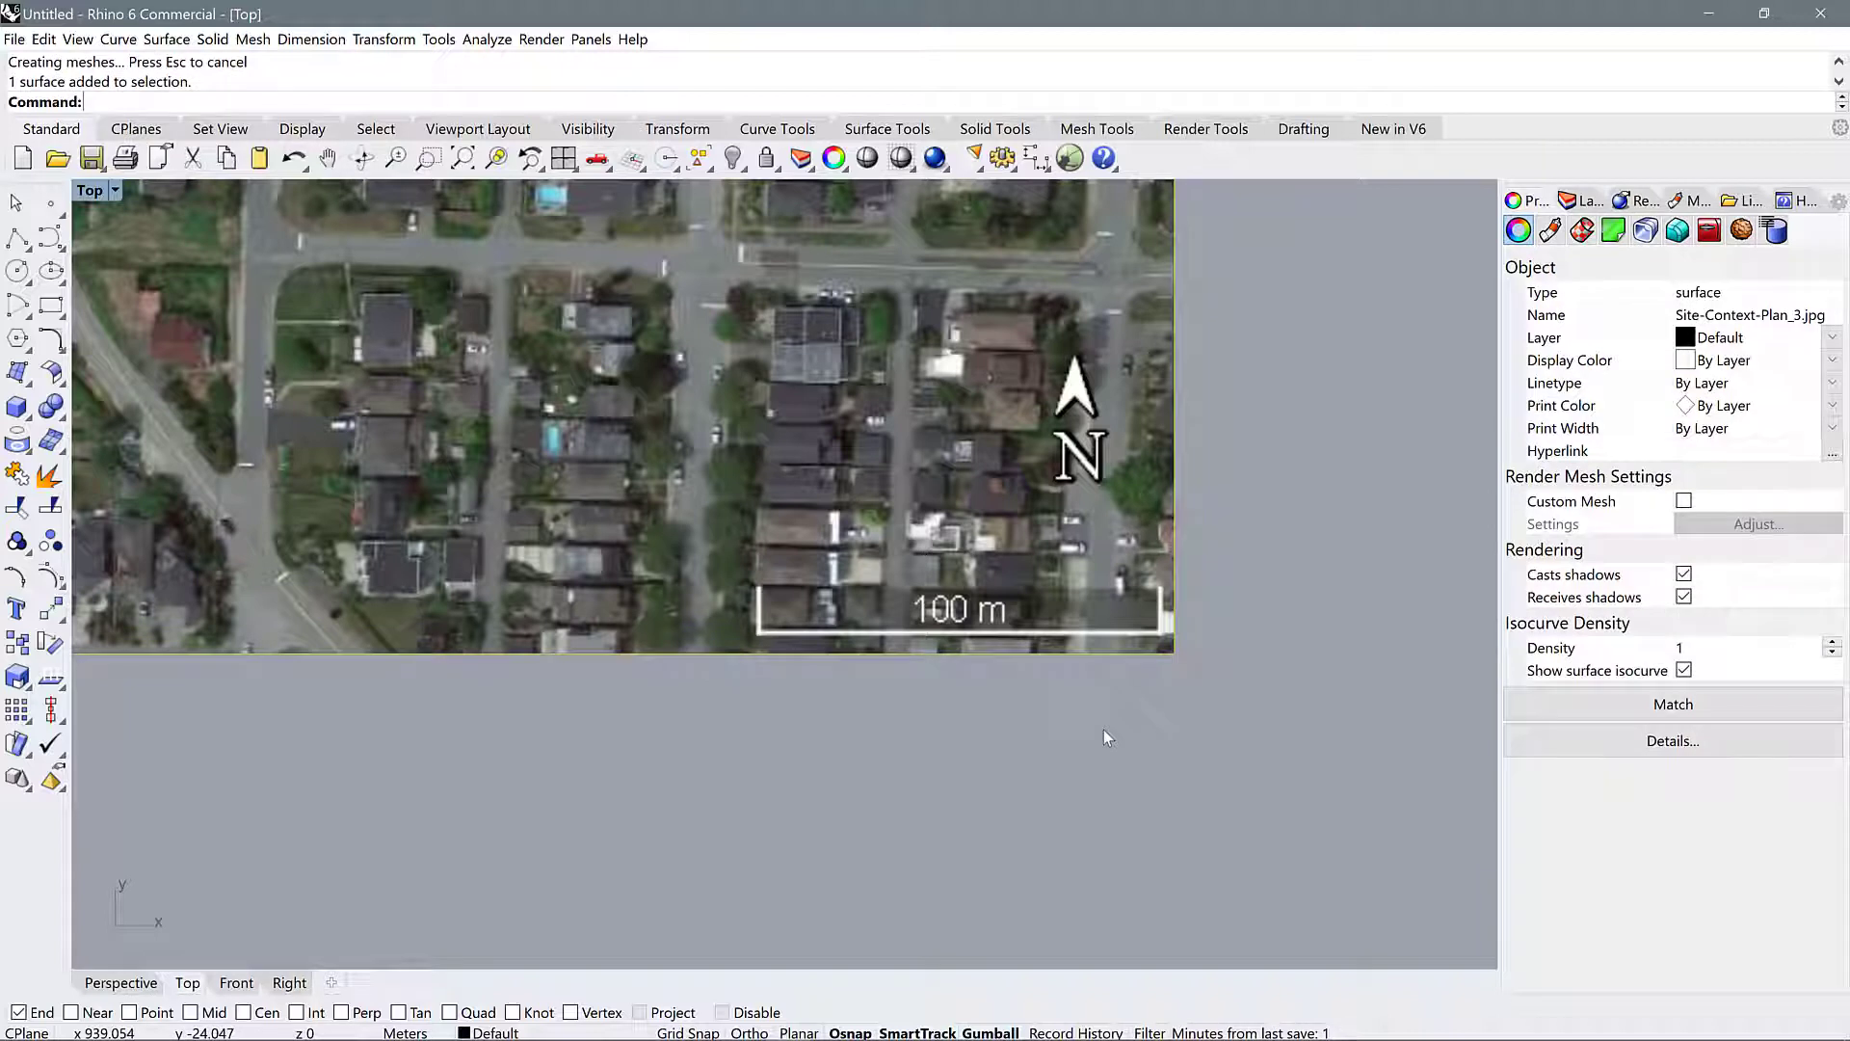
text(Scale)
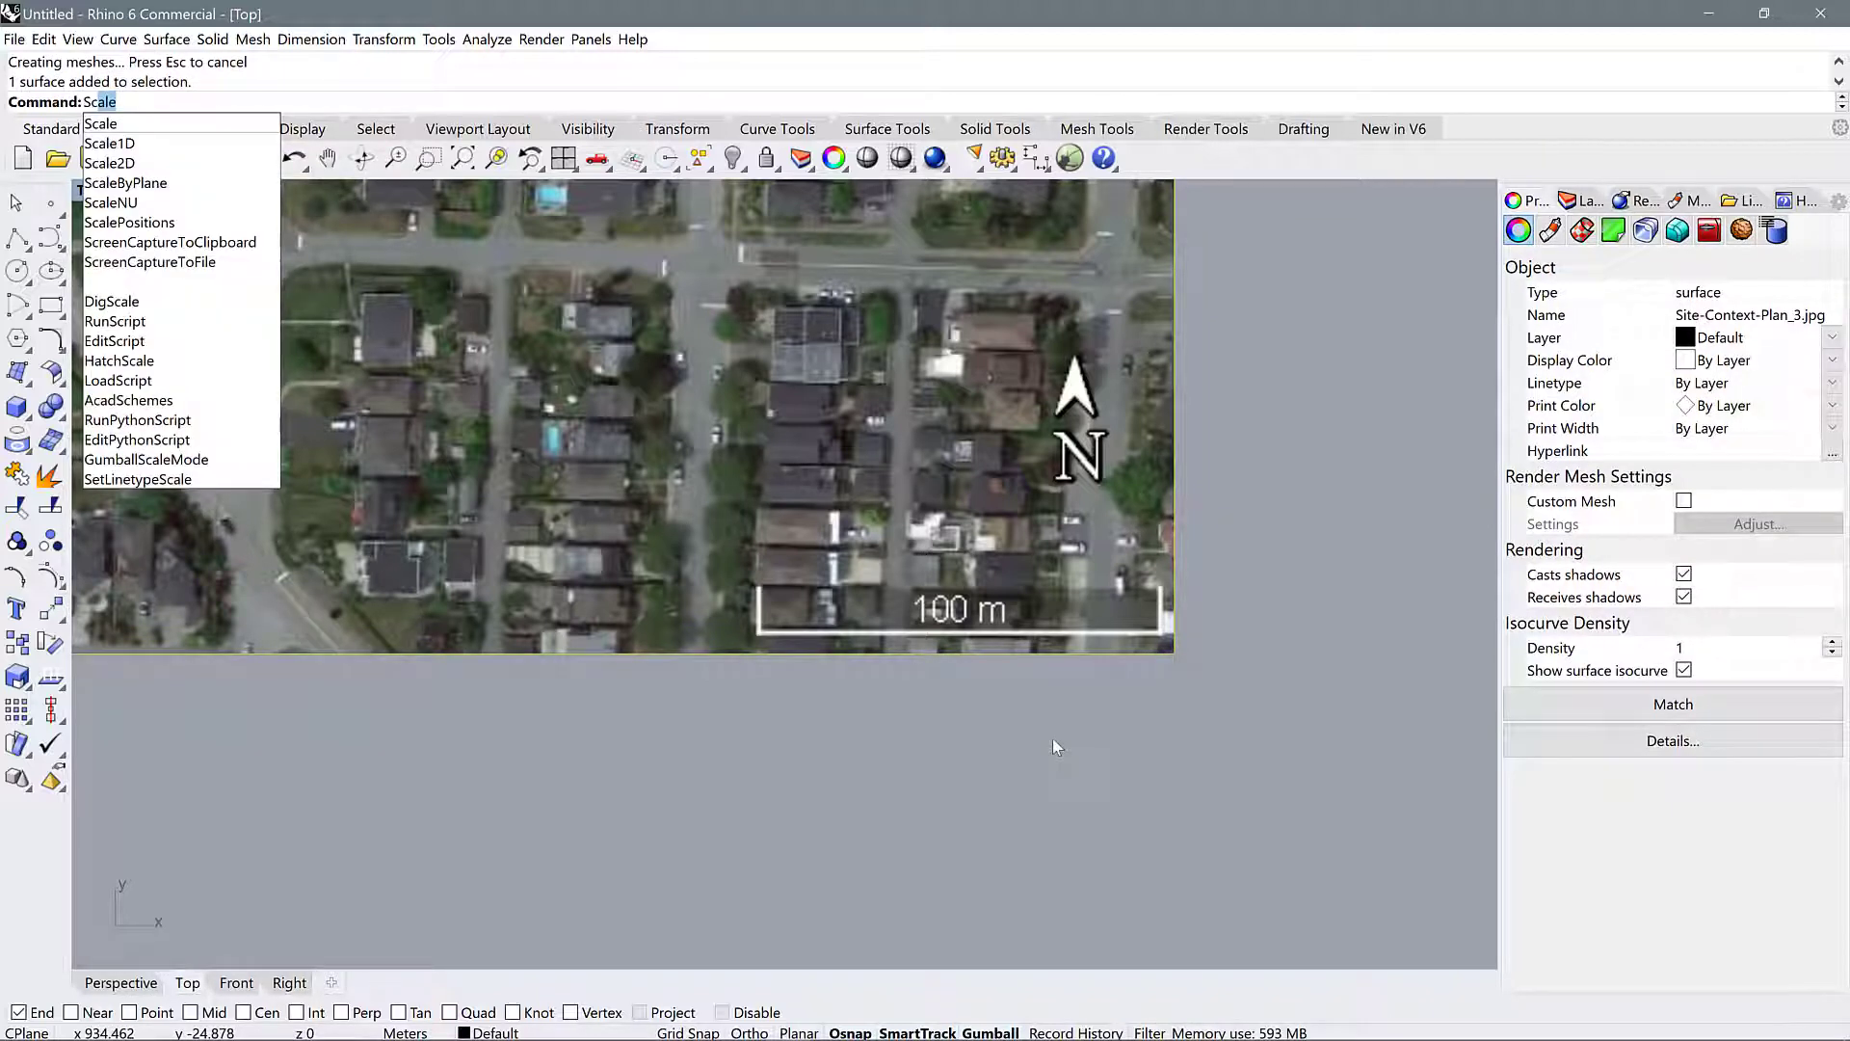
key(Return)
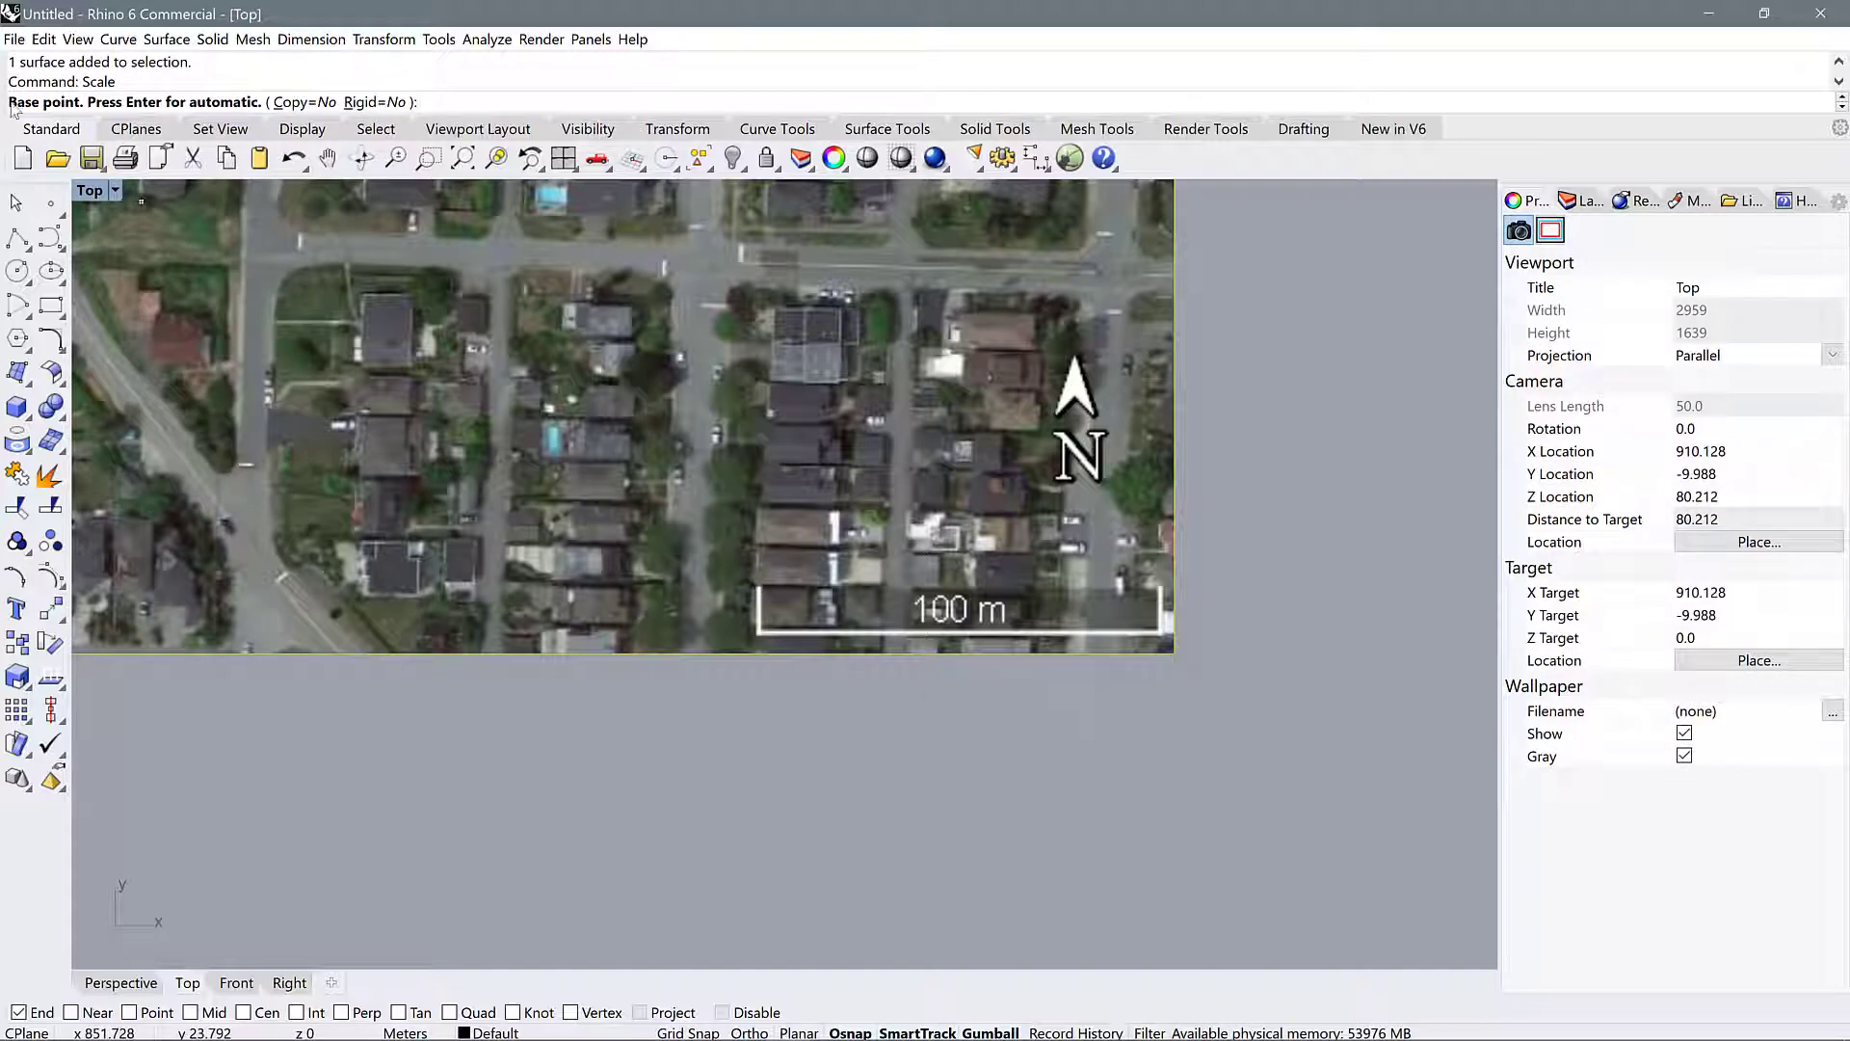
scroll(1118, 603, up, 5)
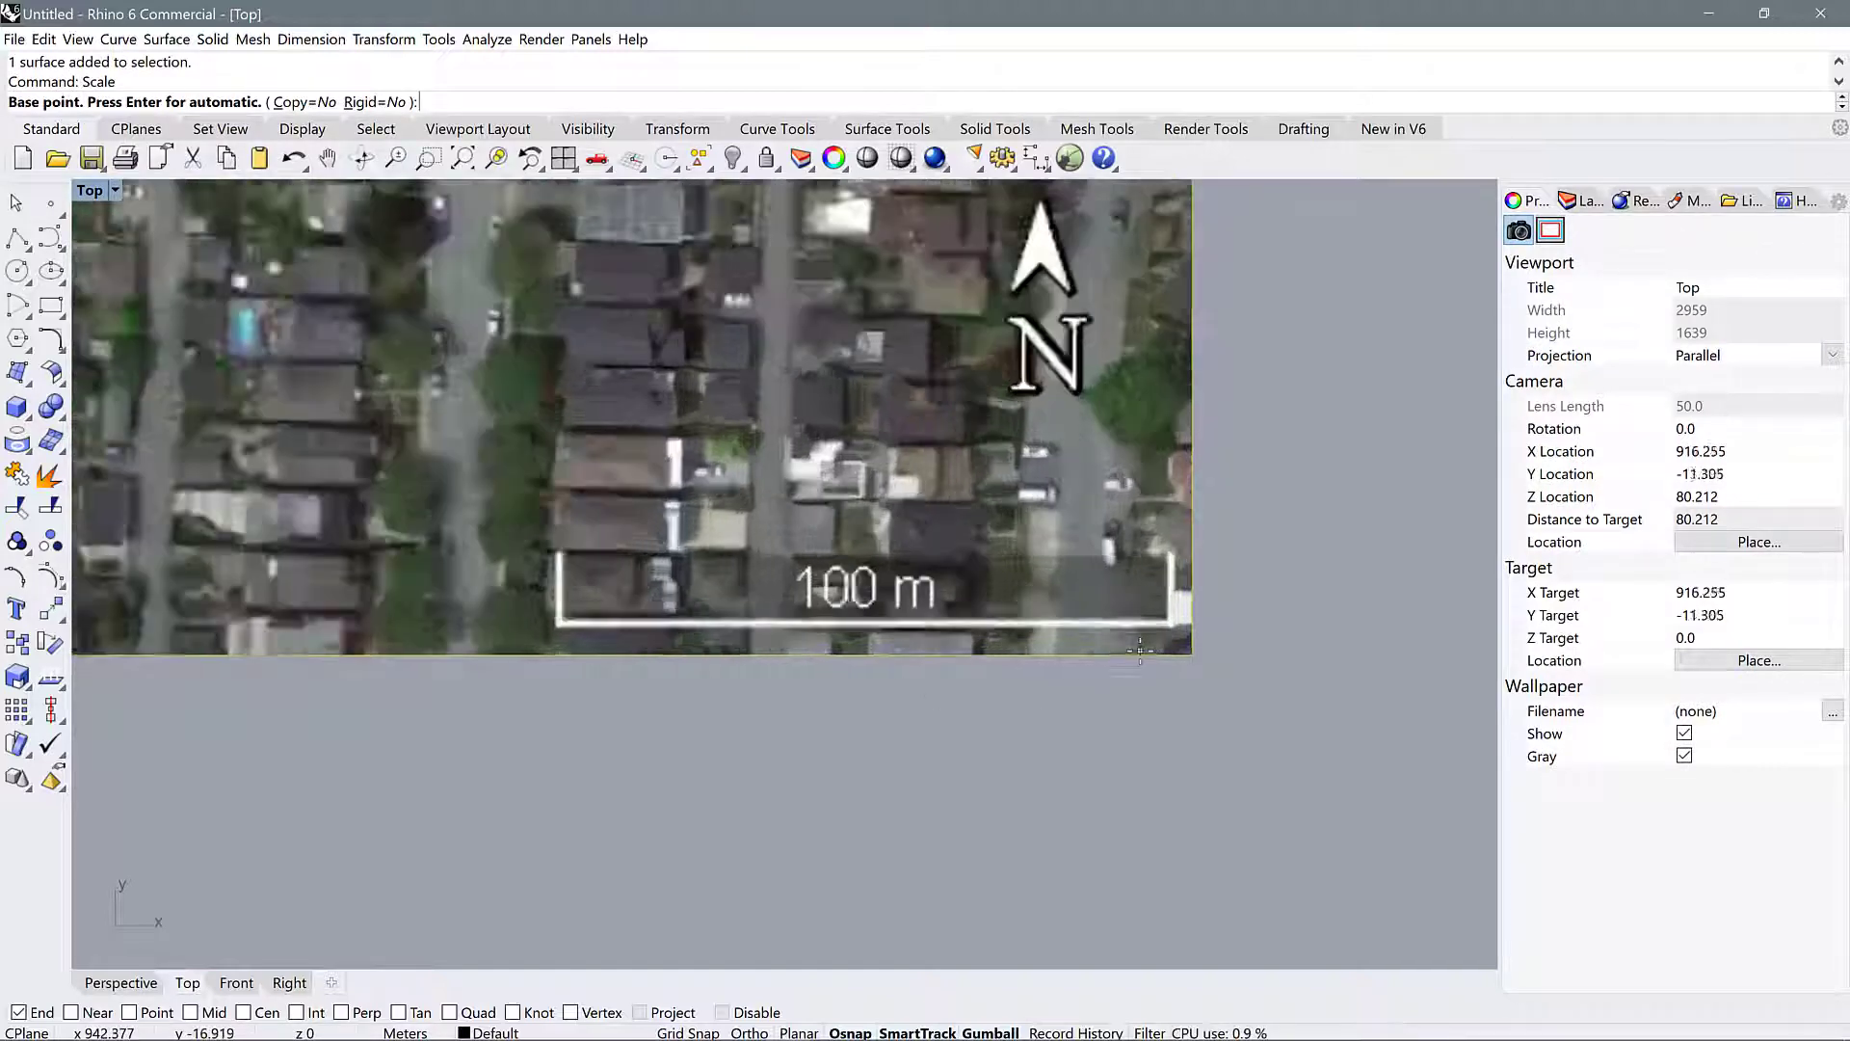
click(1187, 611)
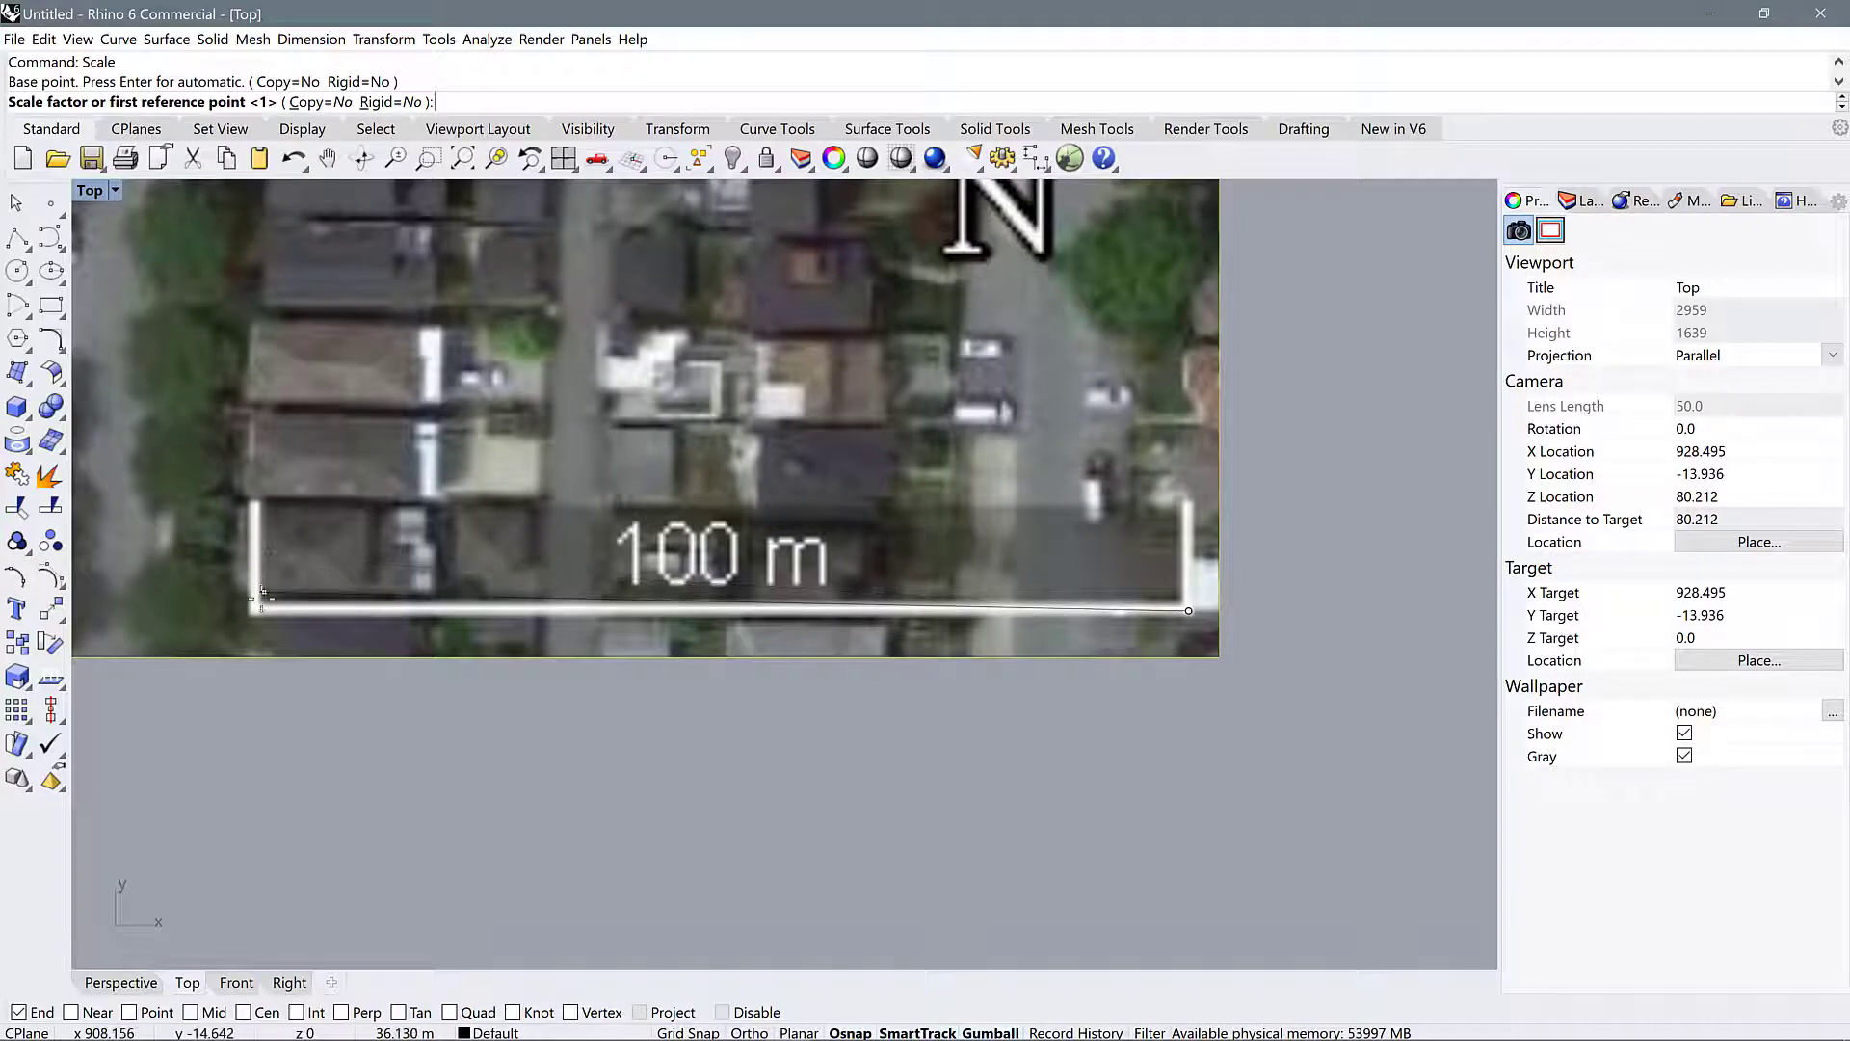
key(F8)
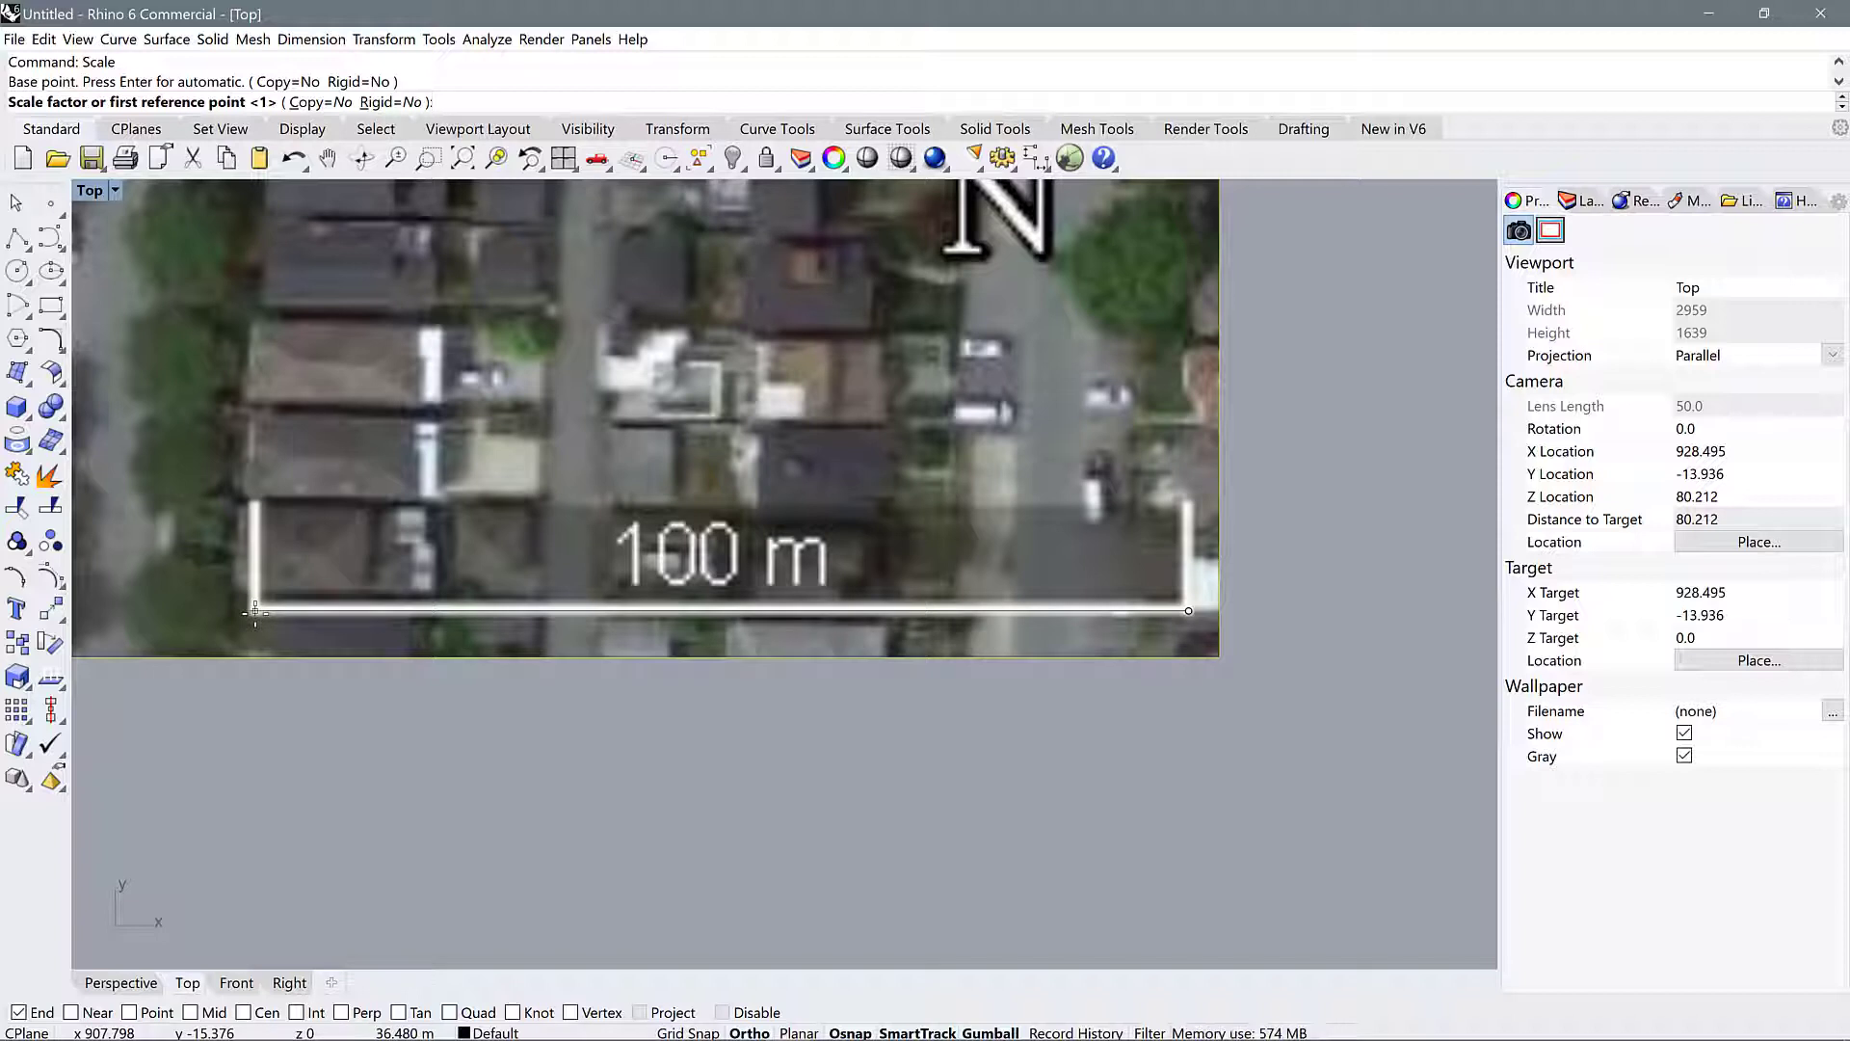
click(255, 610)
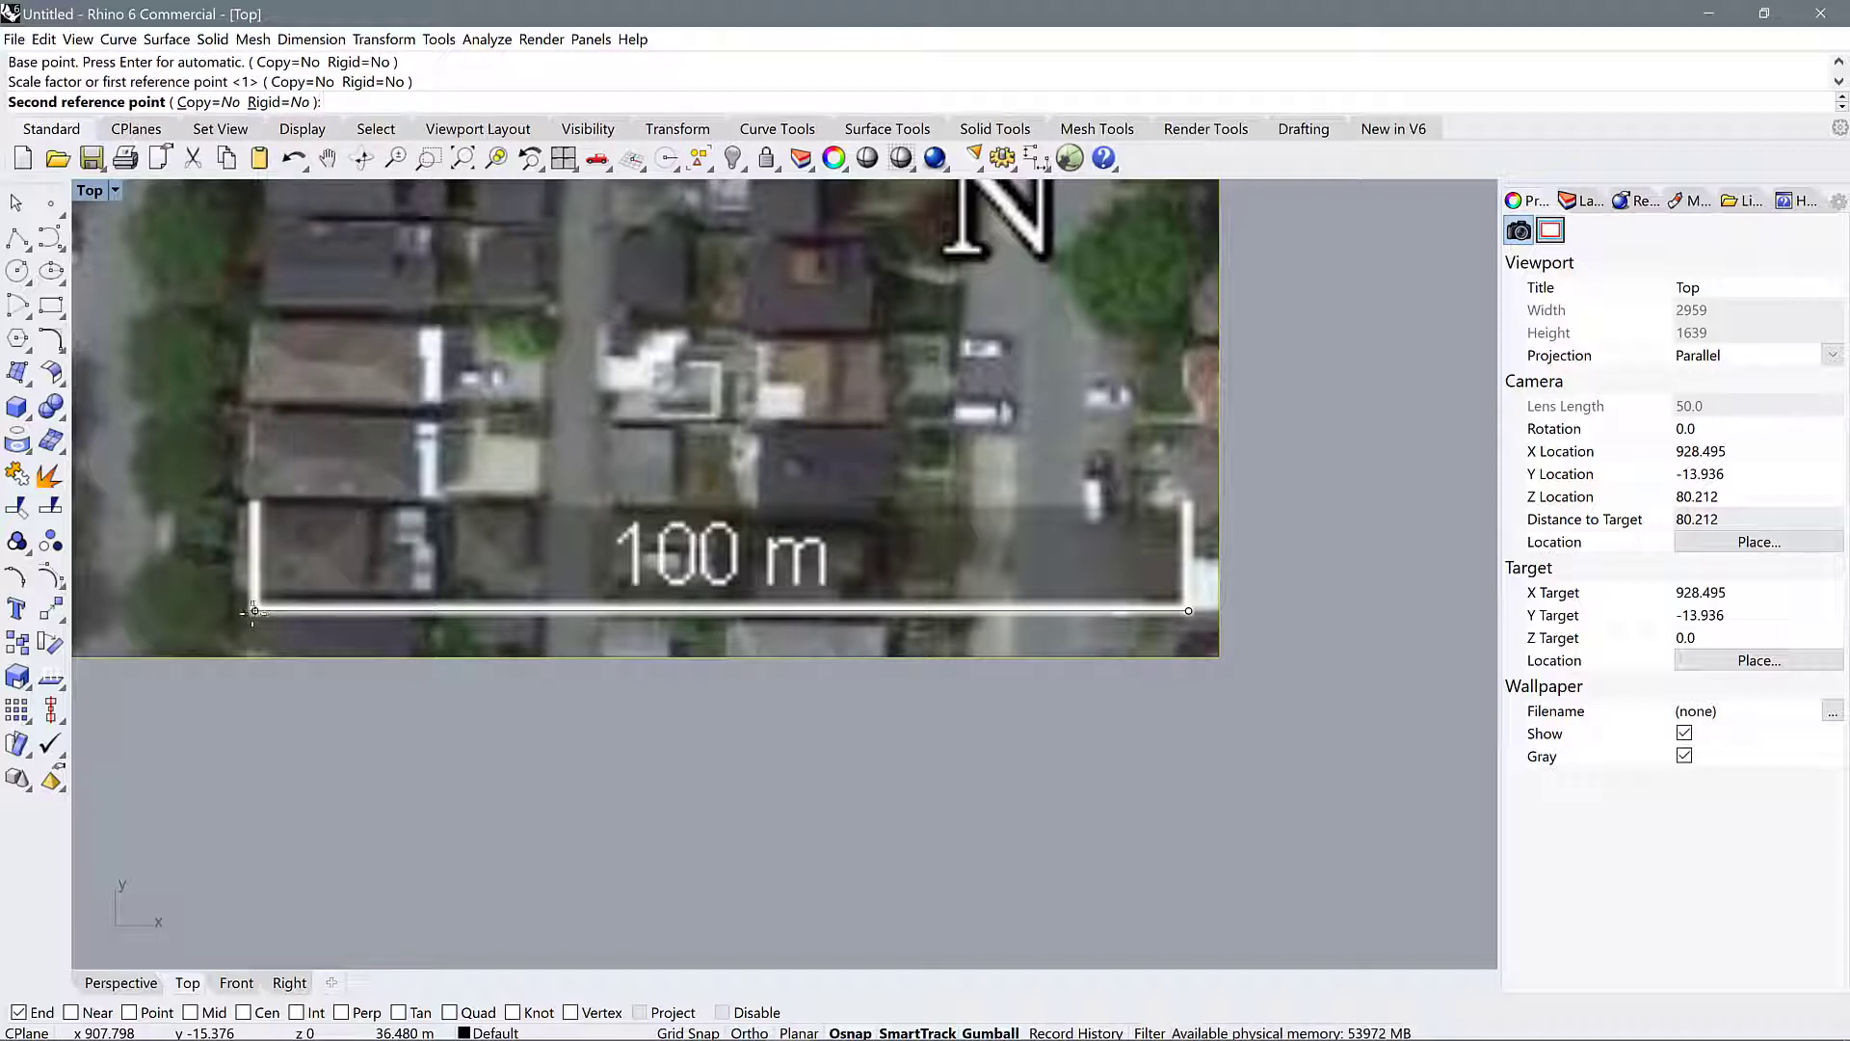
text(100)
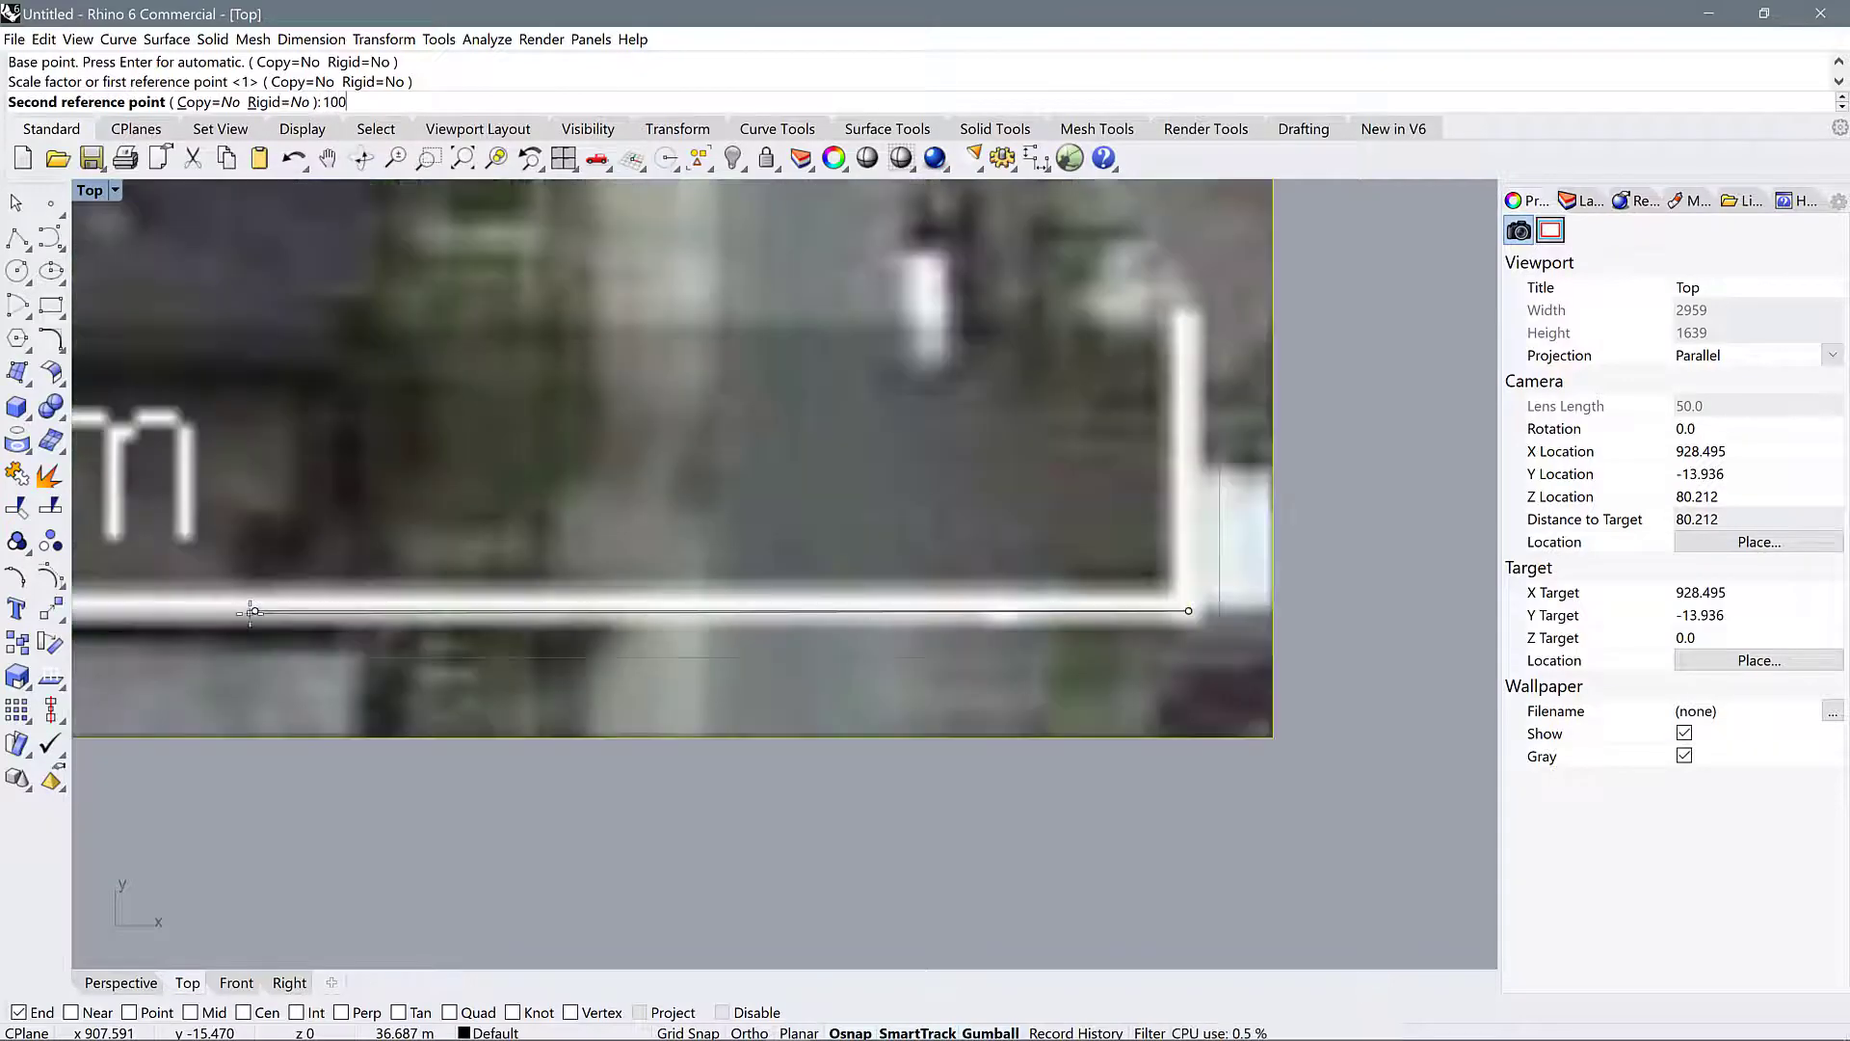
key(Return)
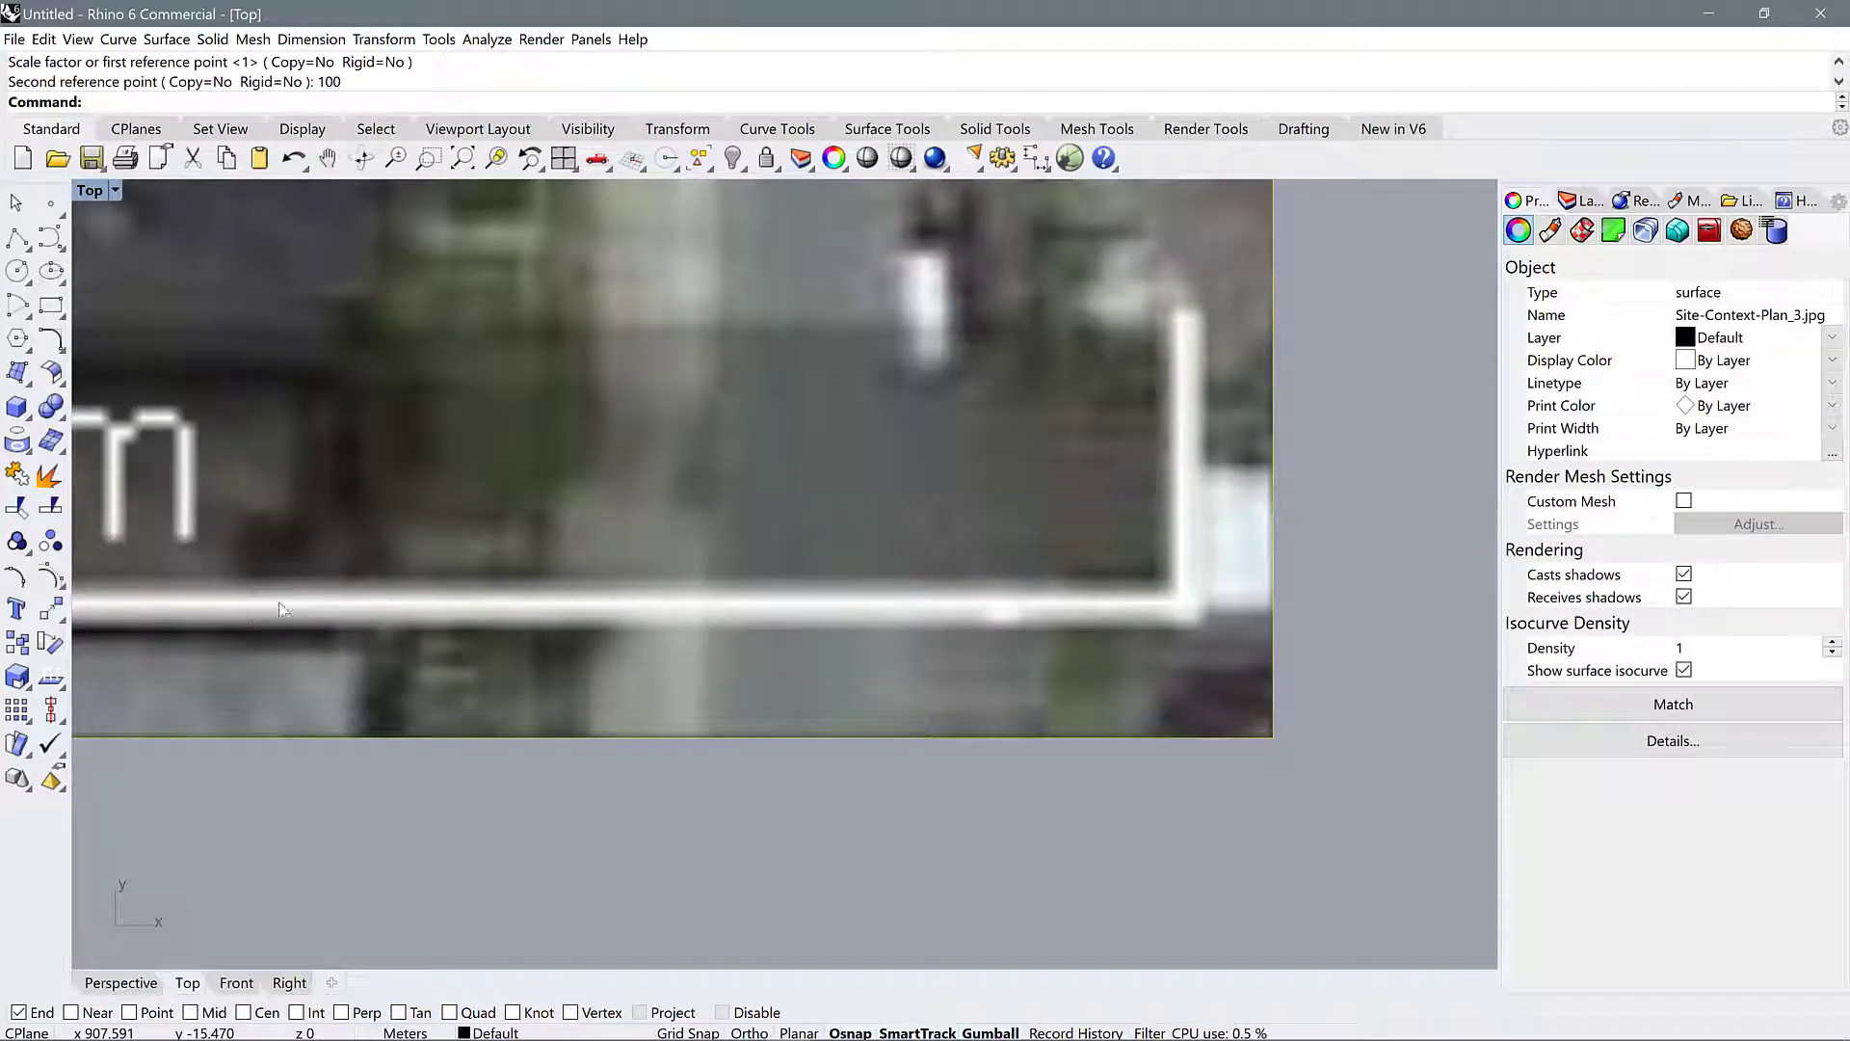
Step: Measure the distance between the two ends of the picture's scale bar to check the scaling
scroll(1304, 626, down, 5)
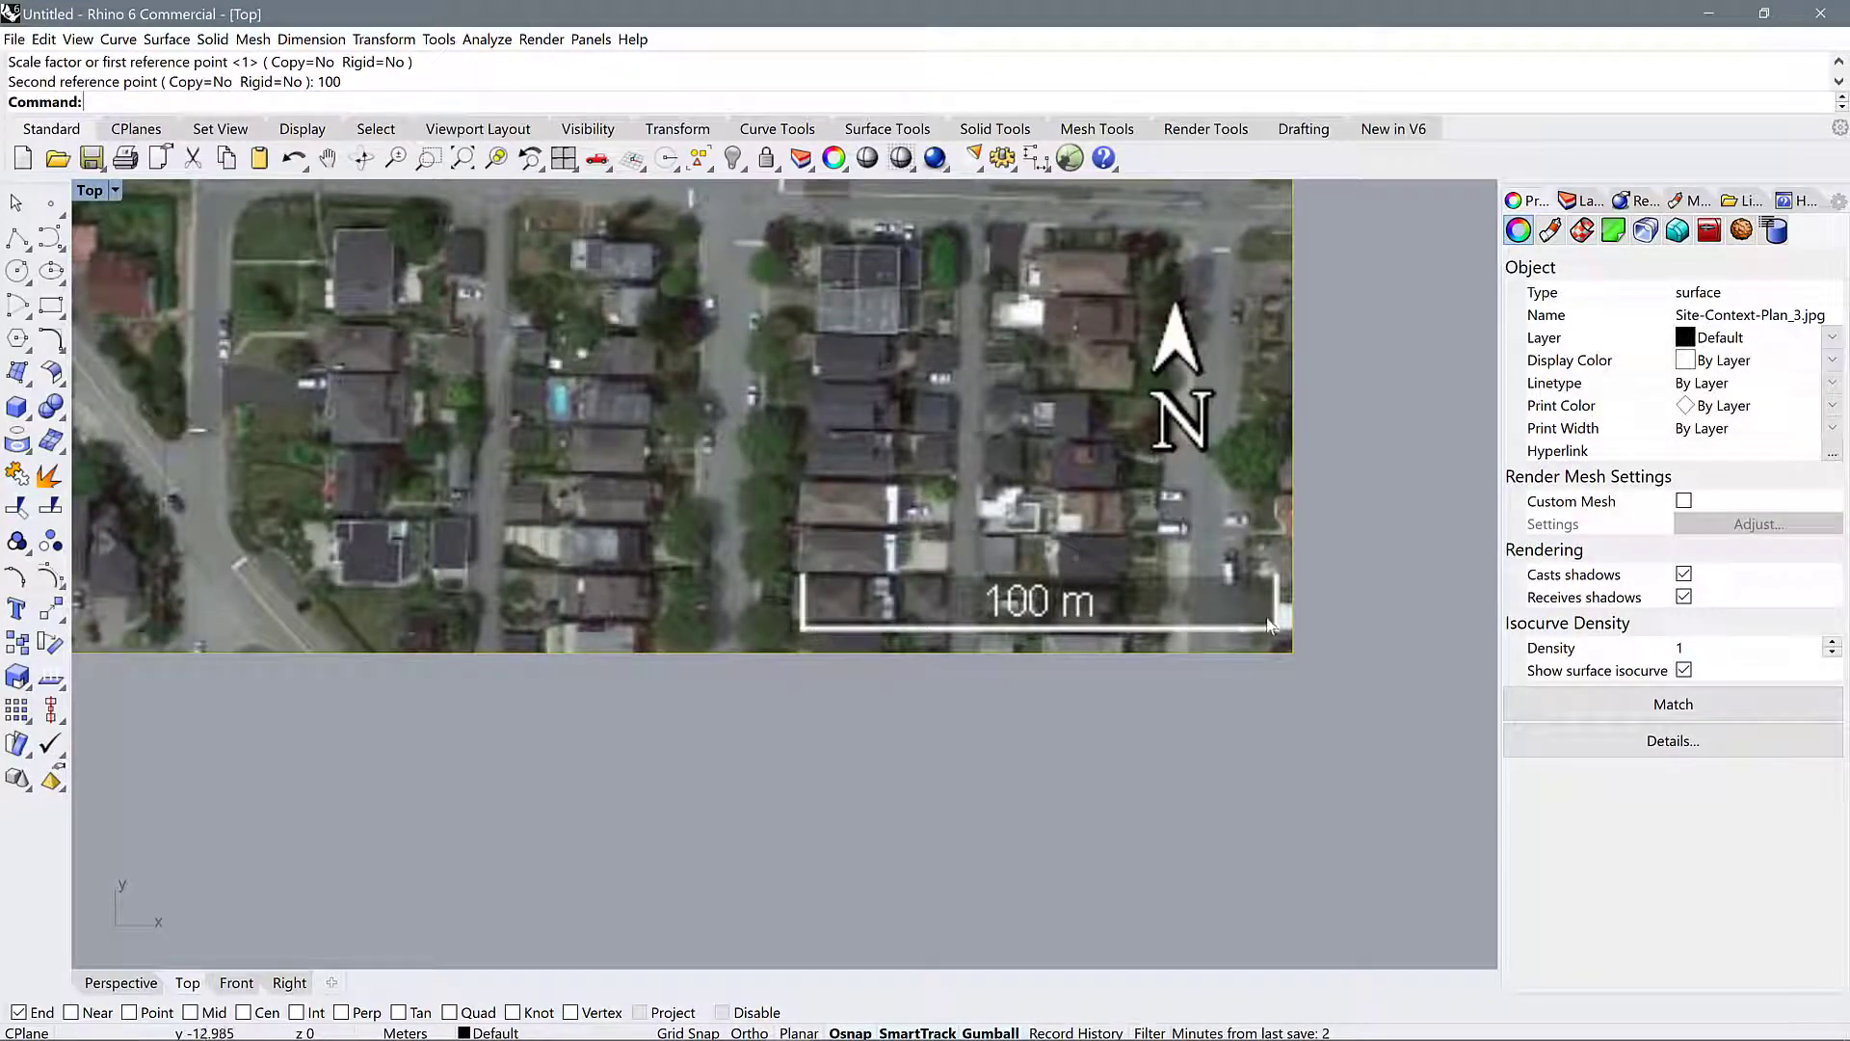
scroll(1234, 576, up, 2)
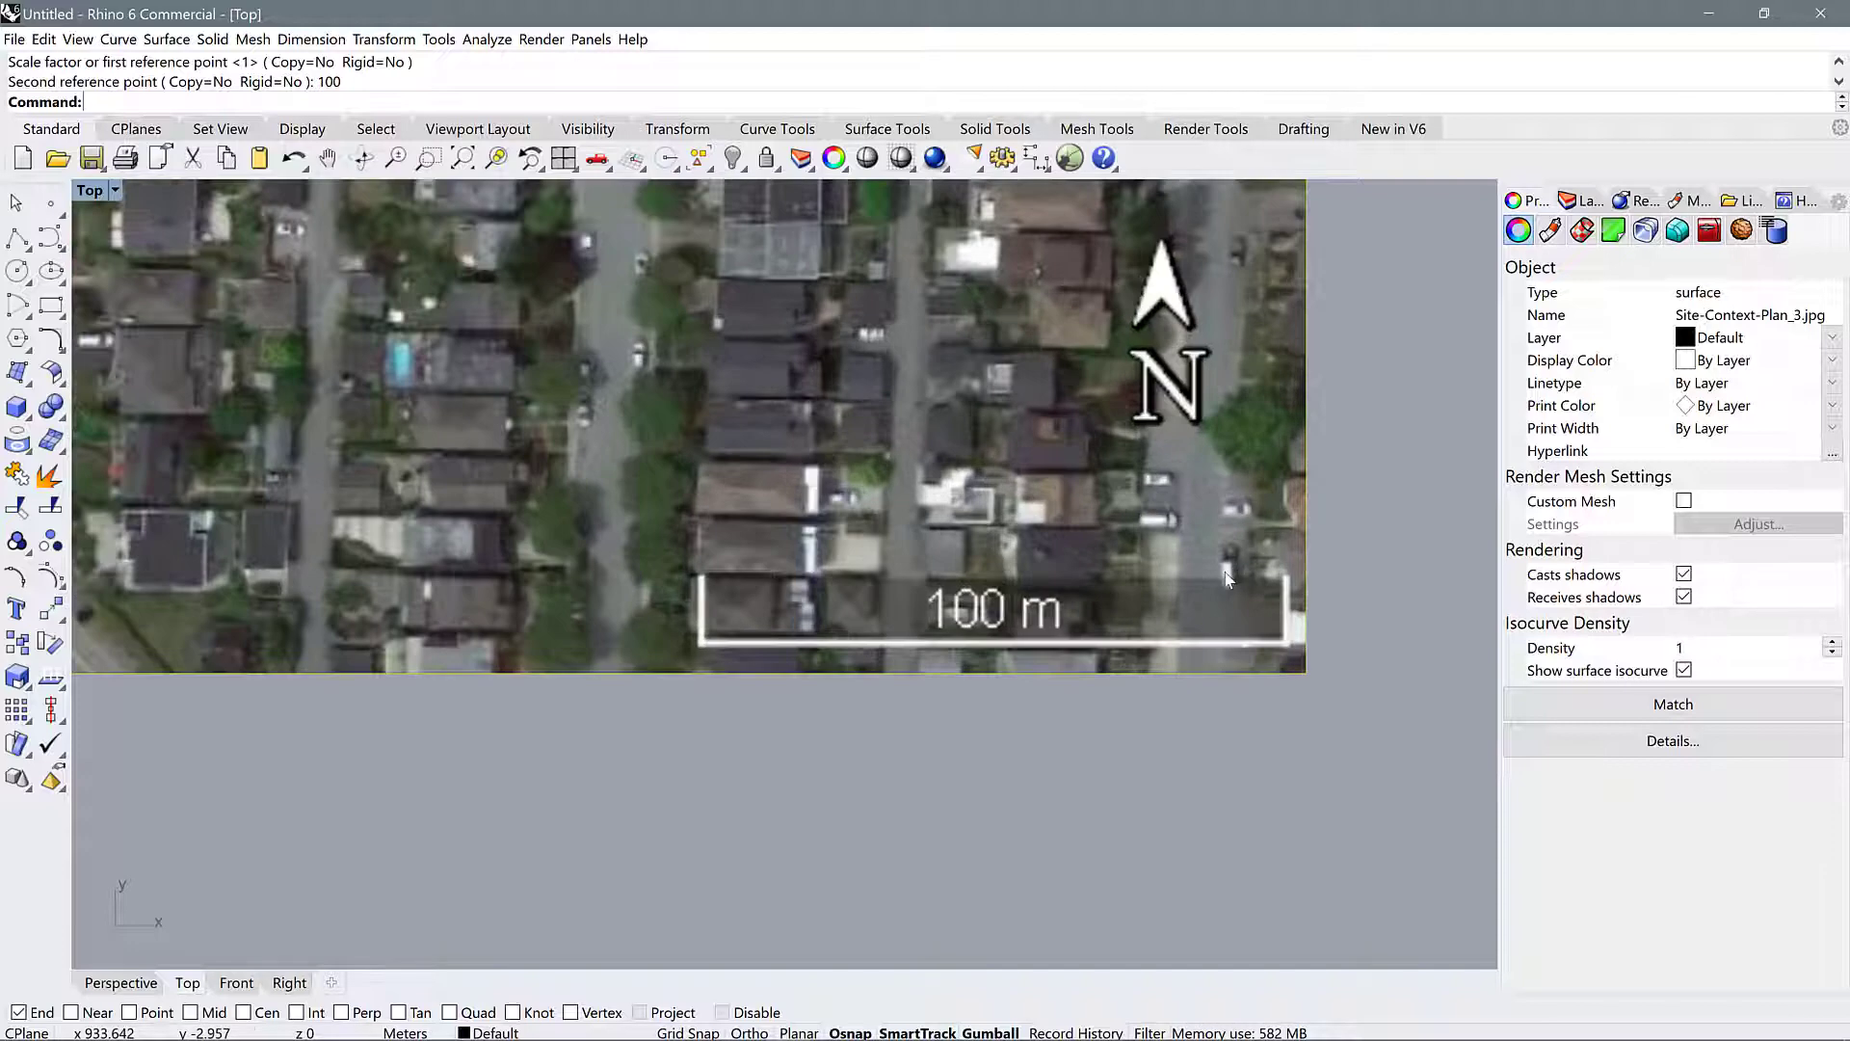
text(Di)
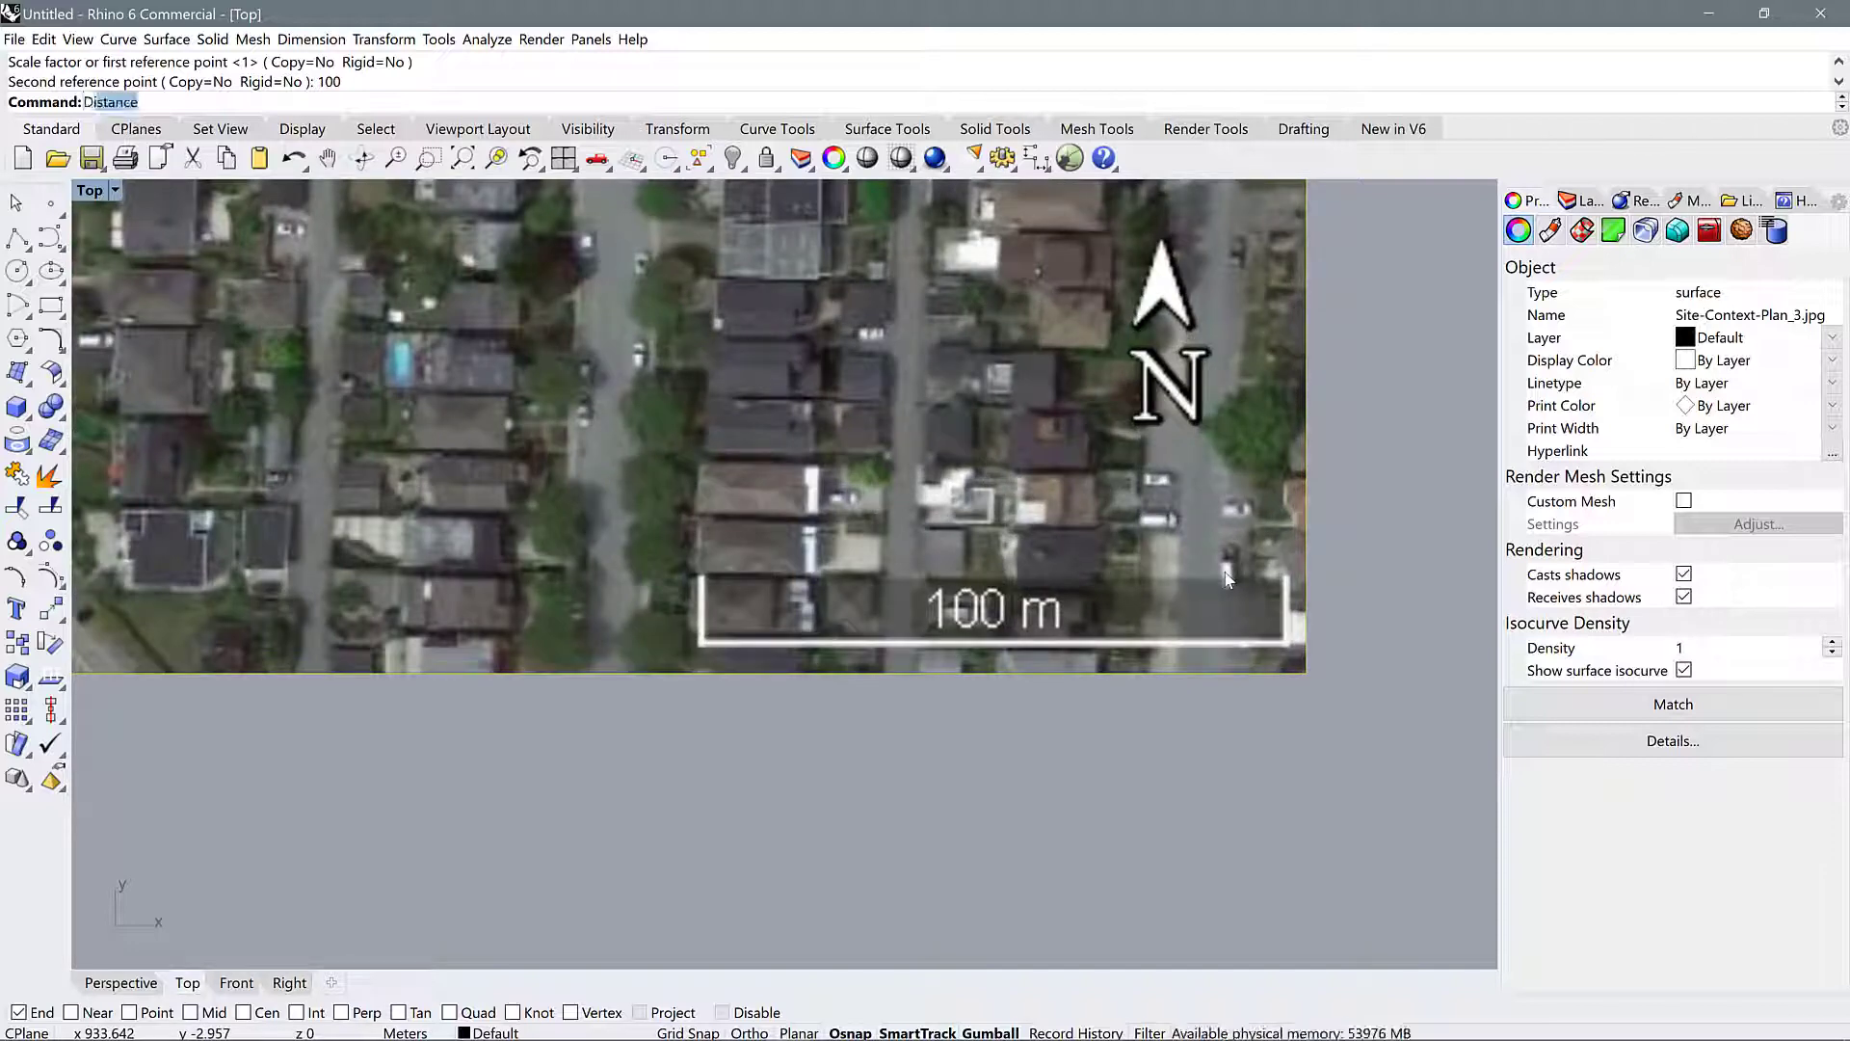
text(st)
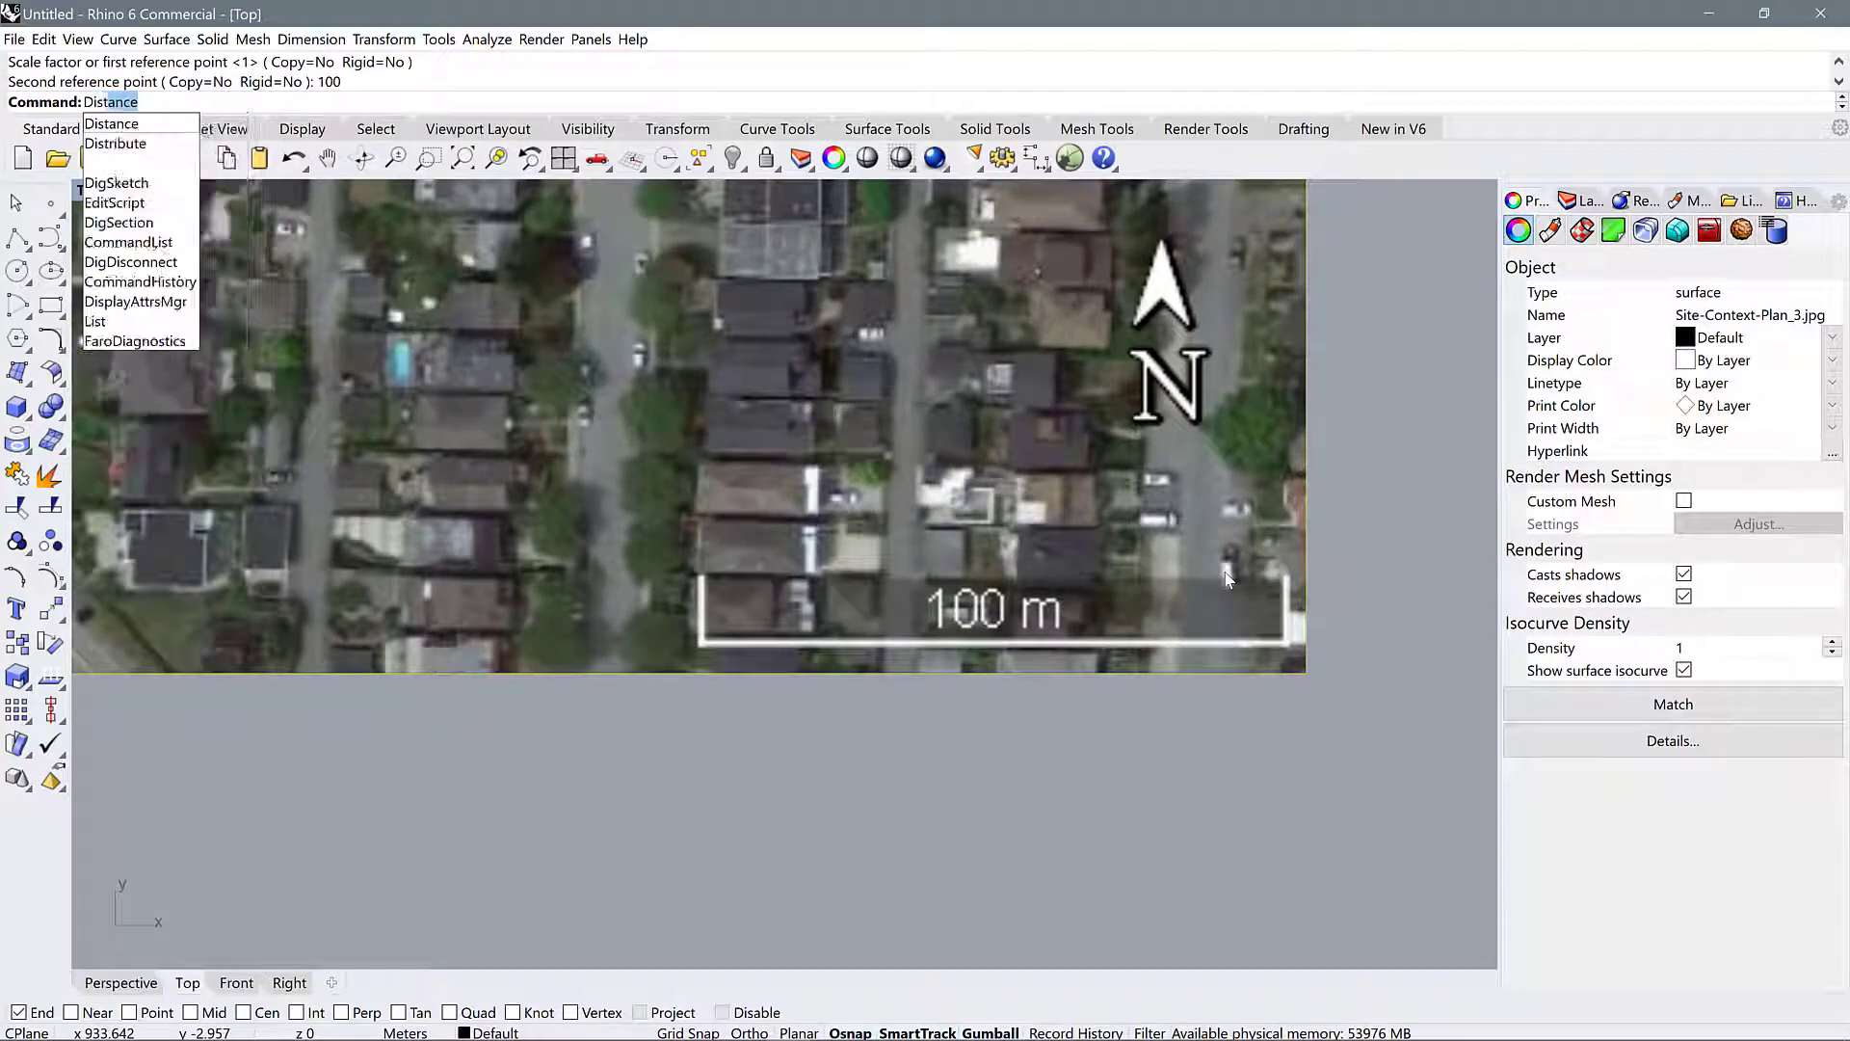
key(Return)
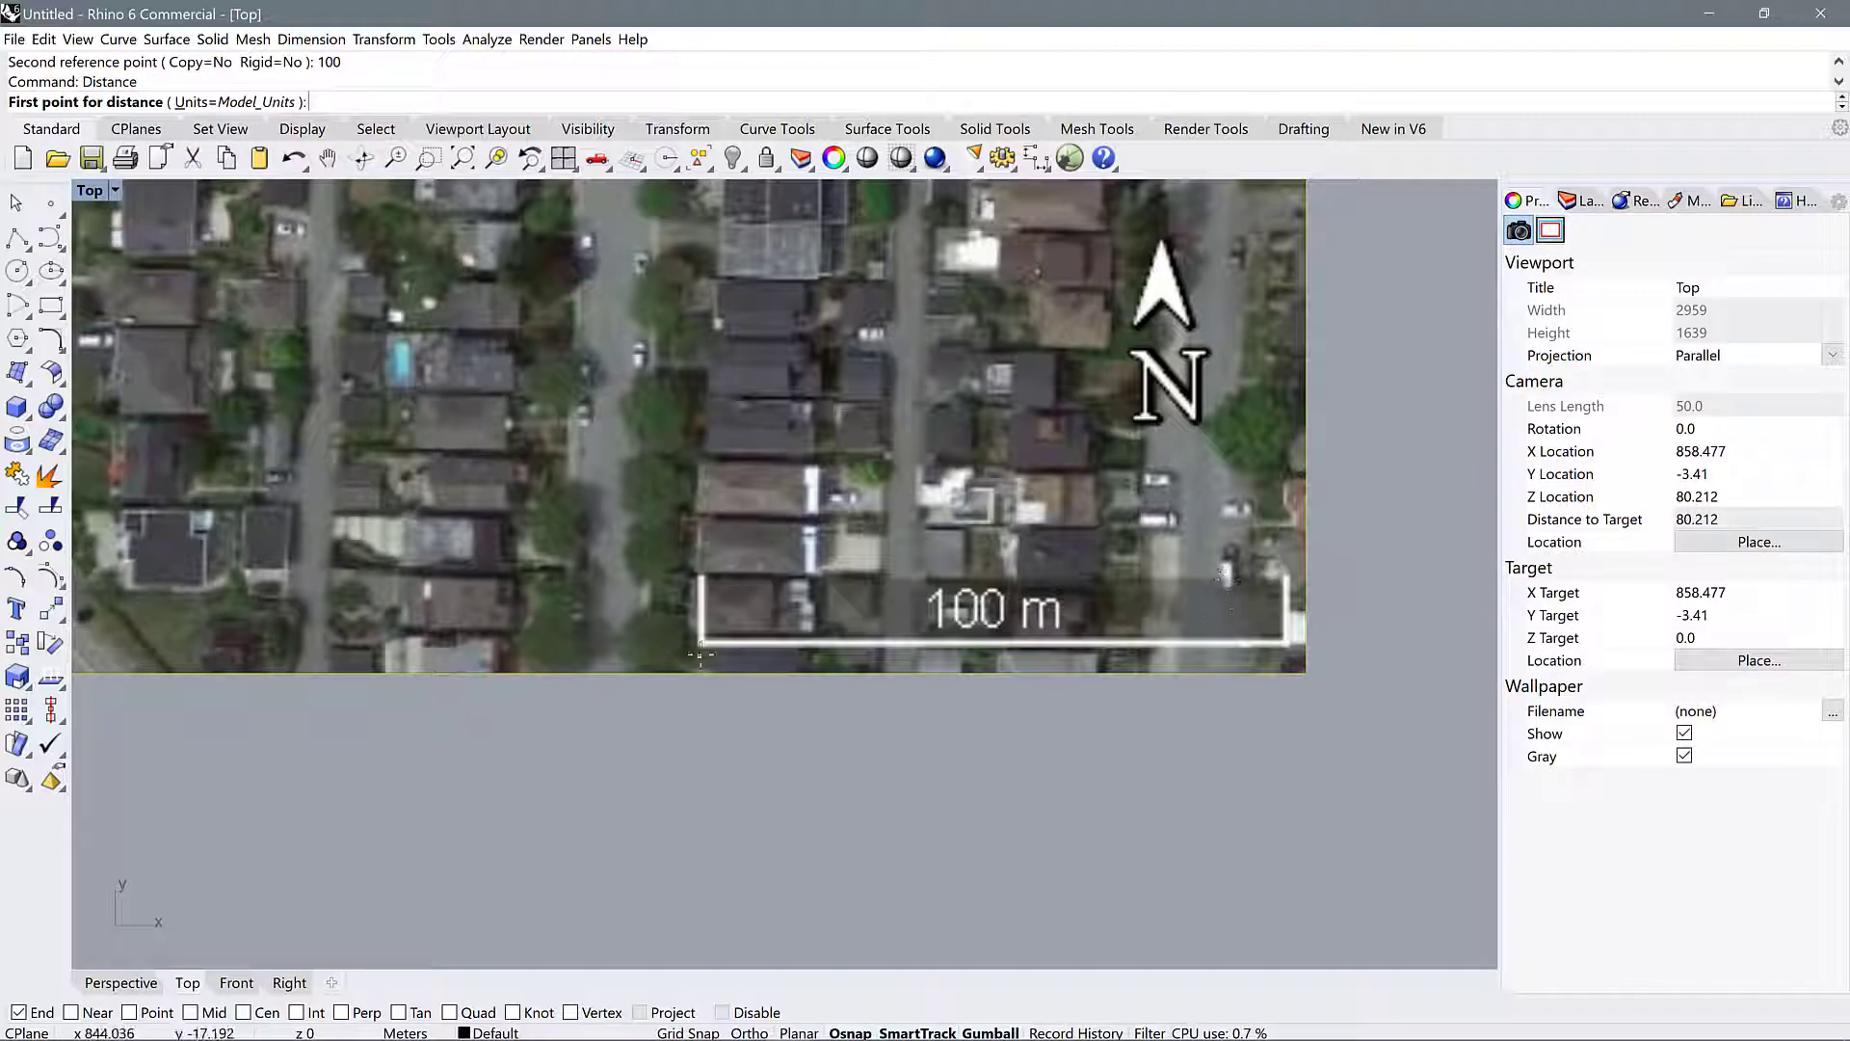
click(700, 644)
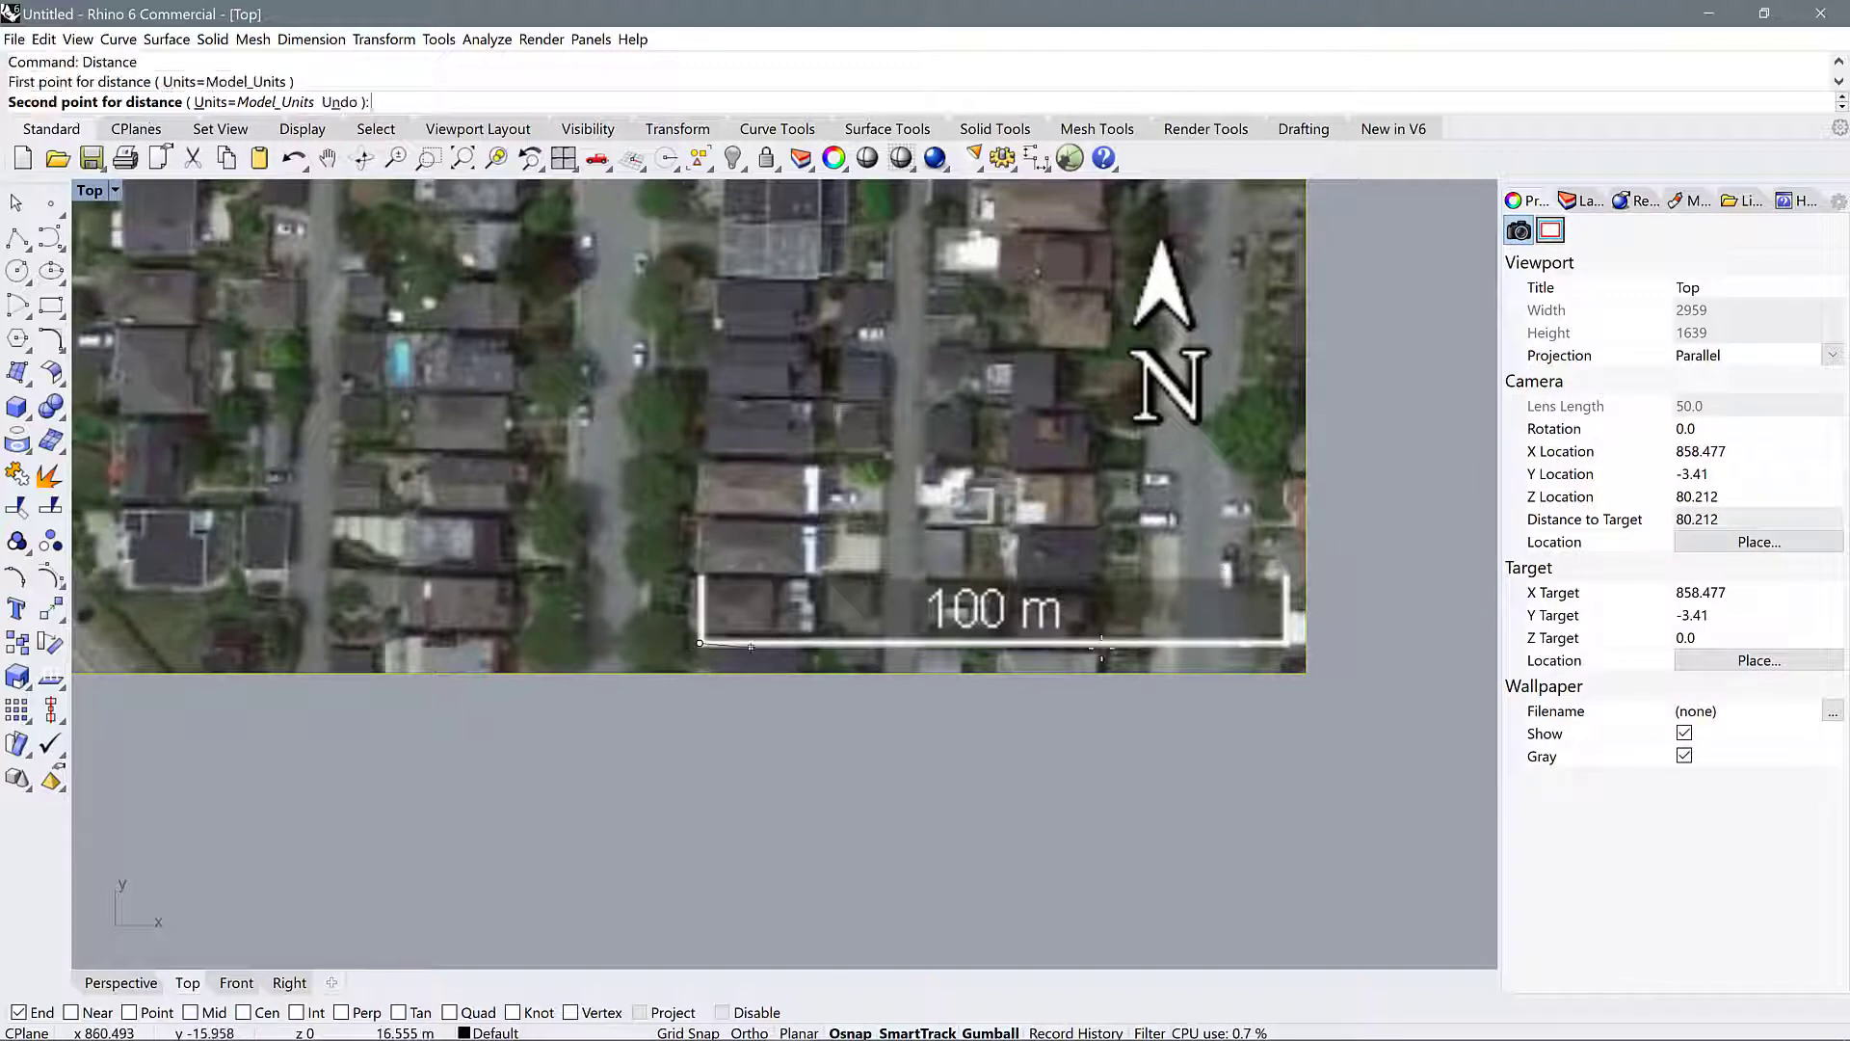
click(1286, 643)
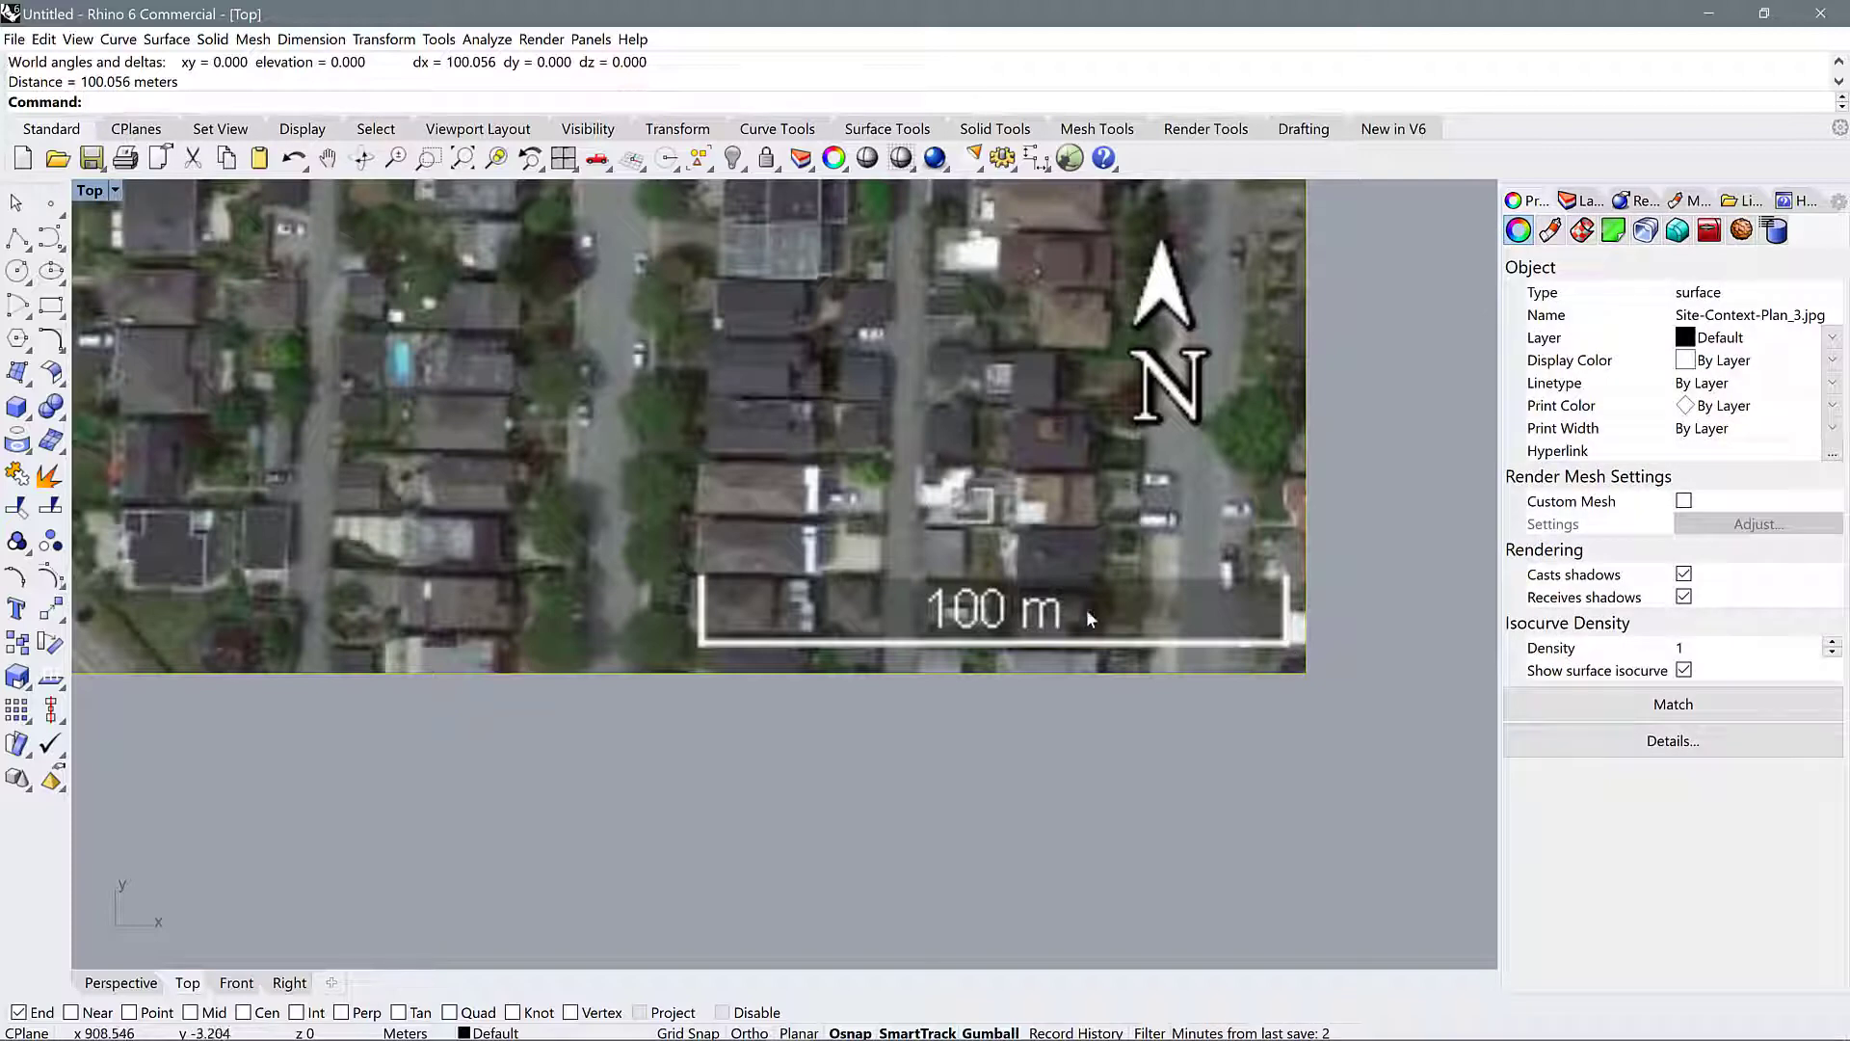
Step: Move the site picture from its lower-left corner to the origin at 0,0
scroll(1201, 665, down, 10)
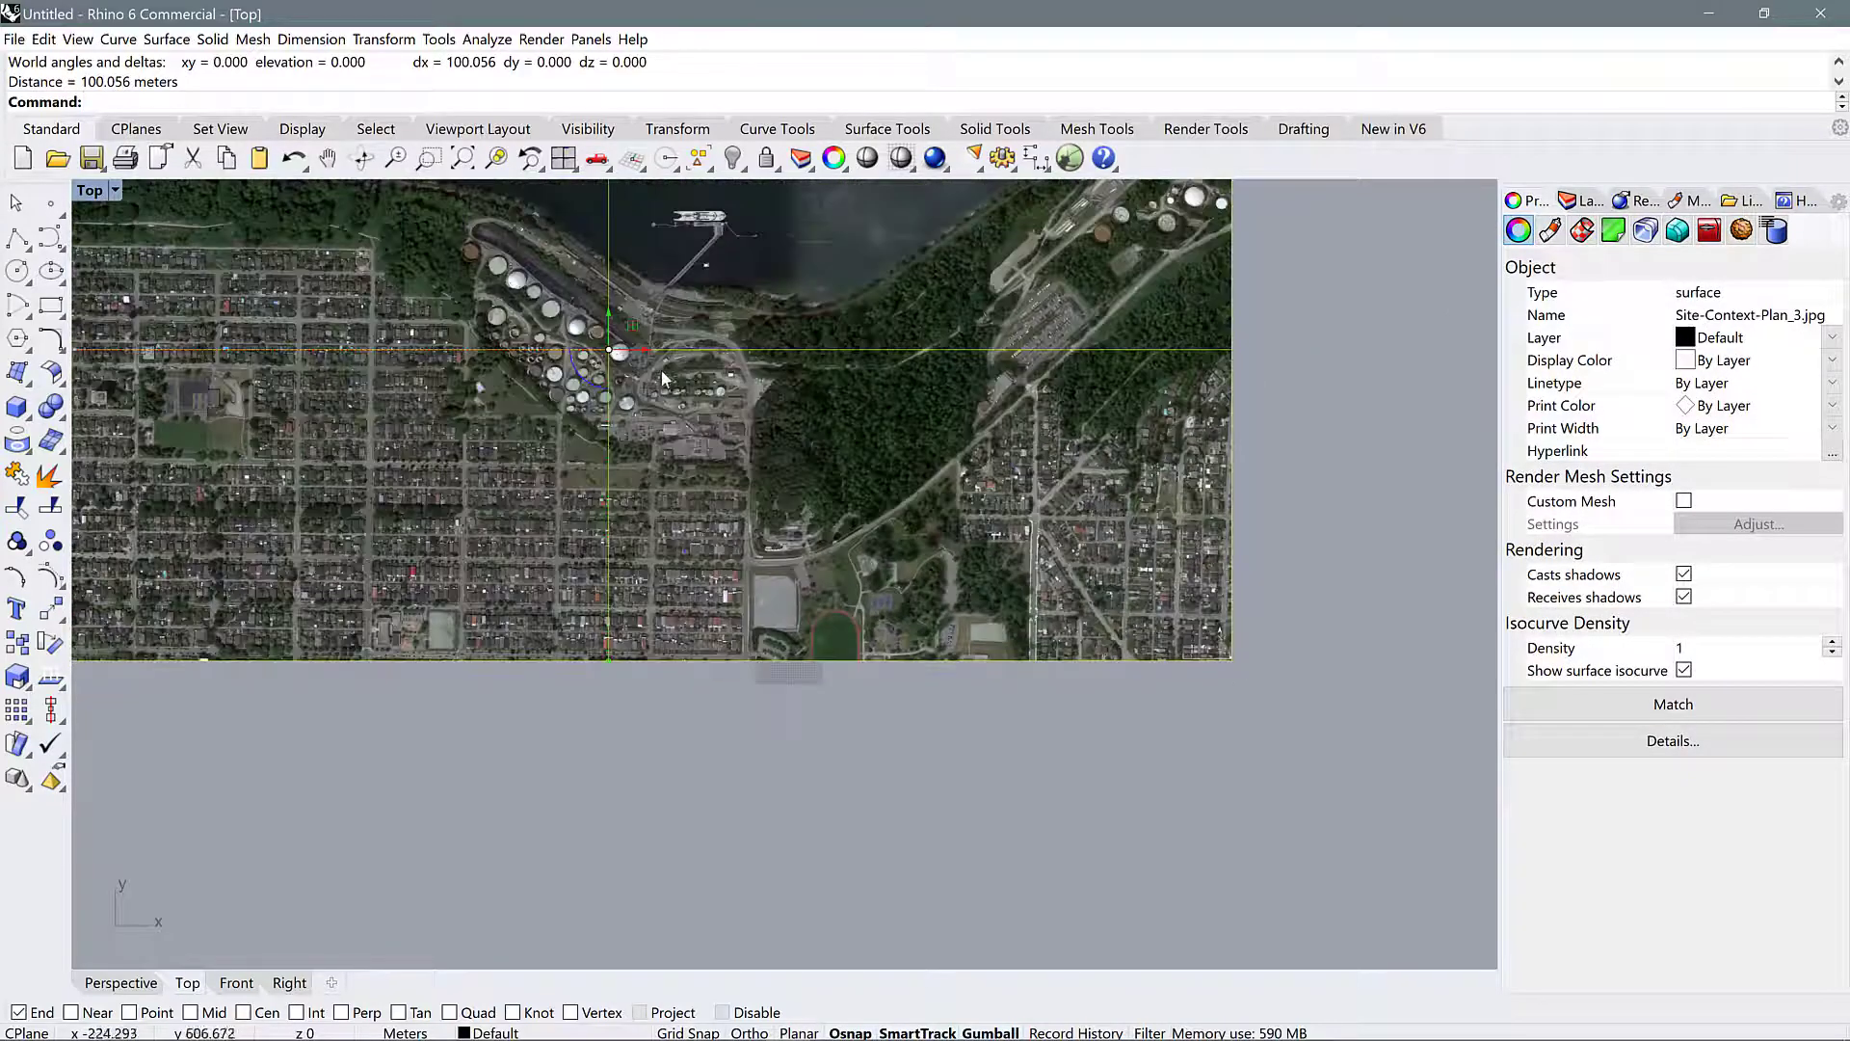
scroll(841, 453, down, 1)
scroll(769, 351, up, 2)
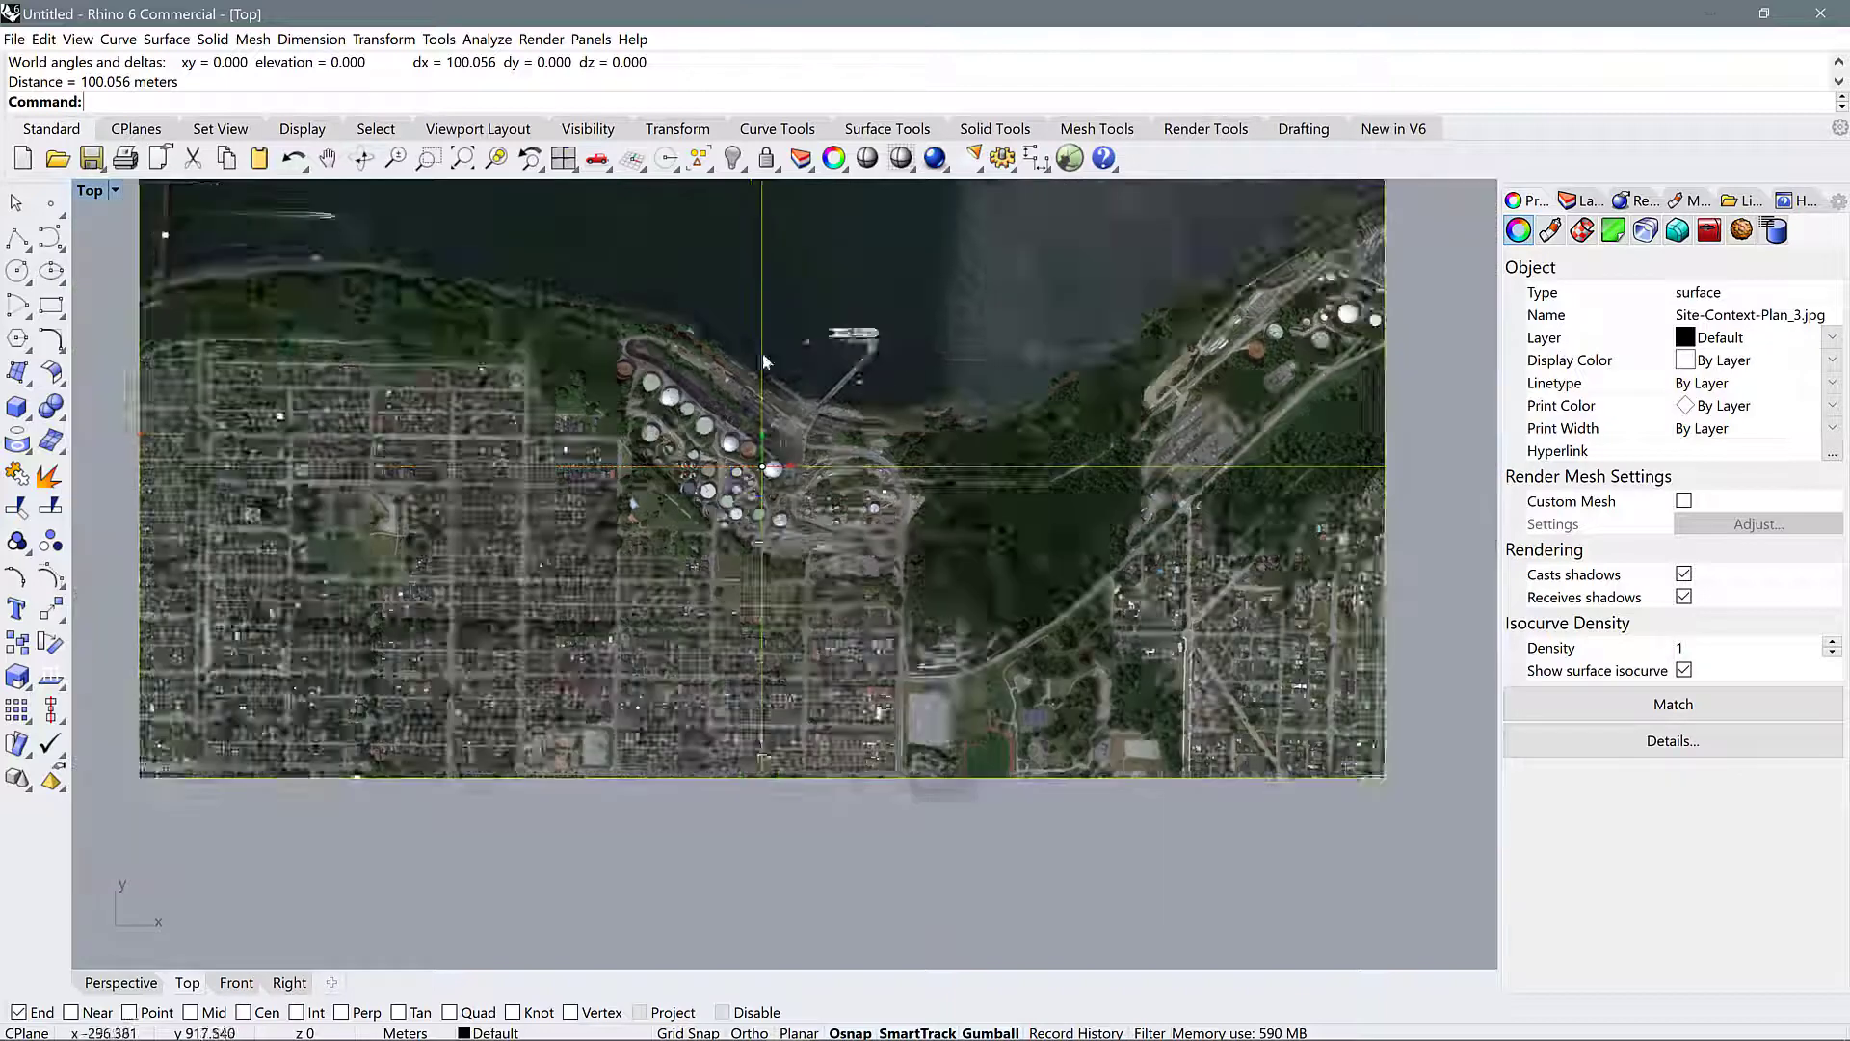
scroll(783, 618, down, 3)
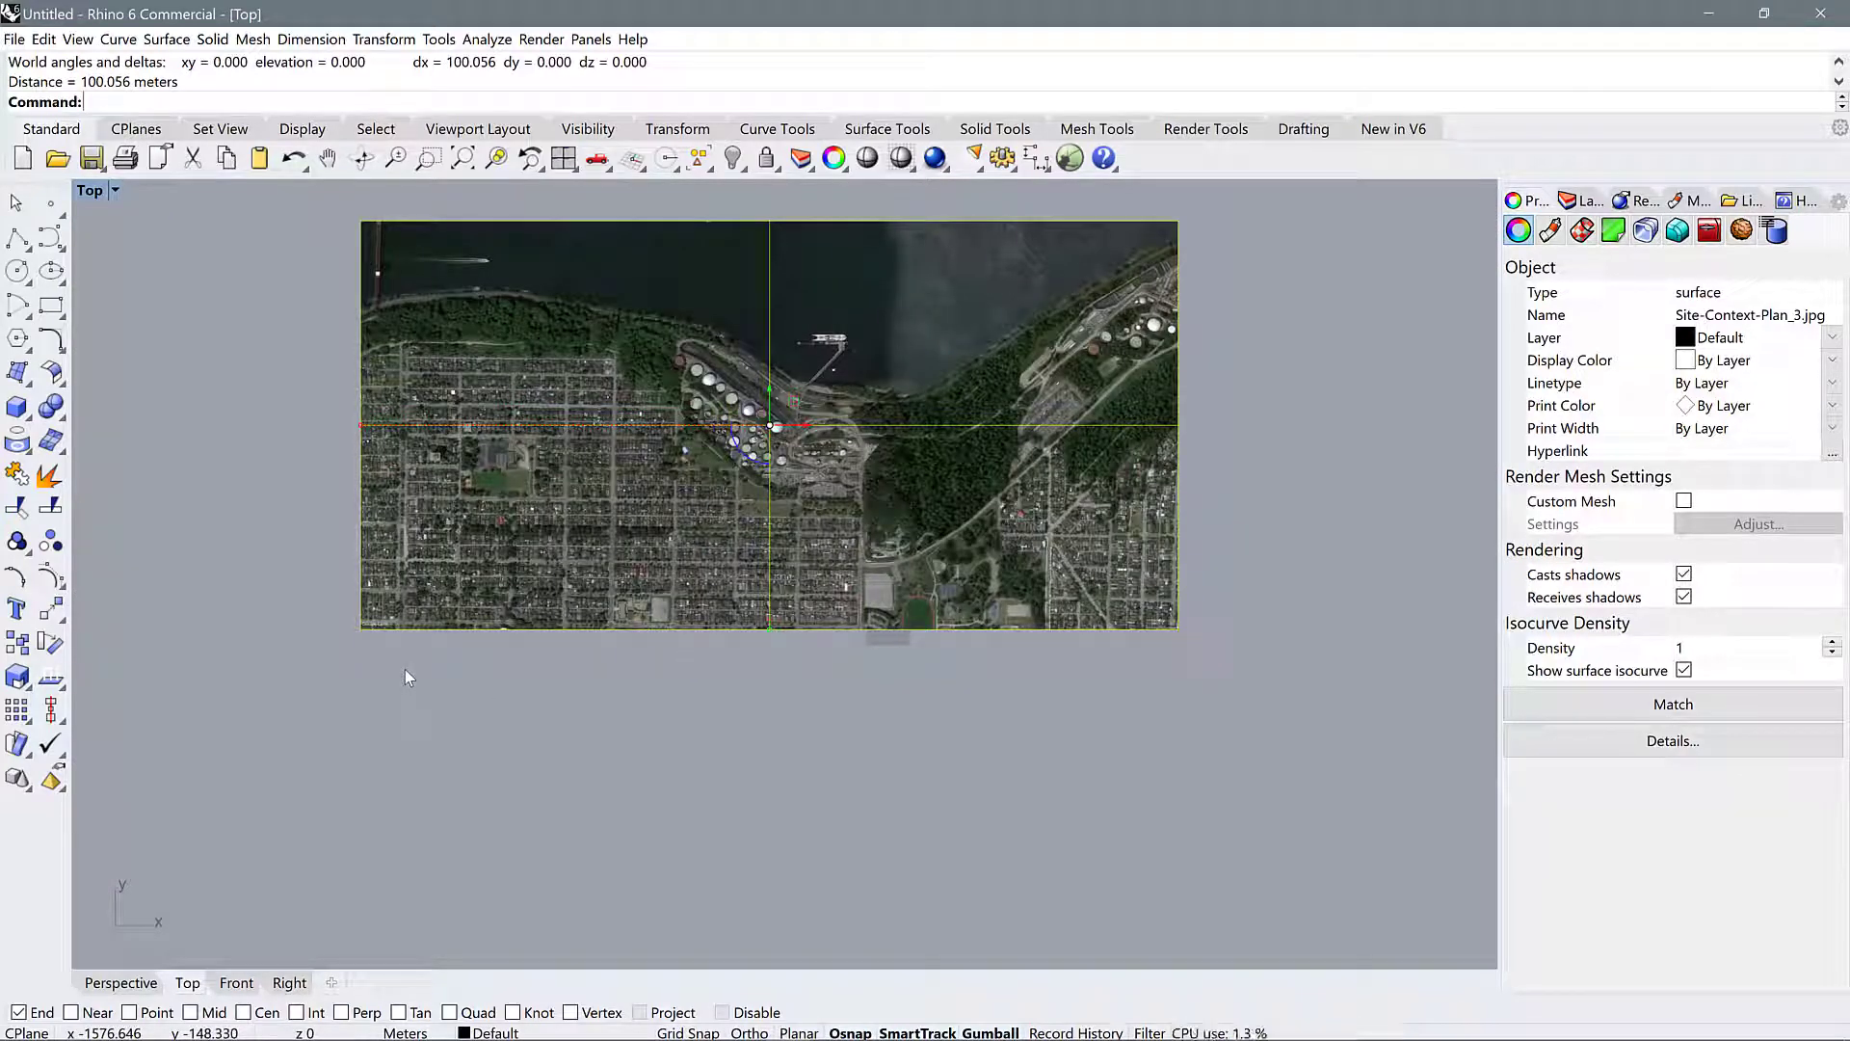
text(M)
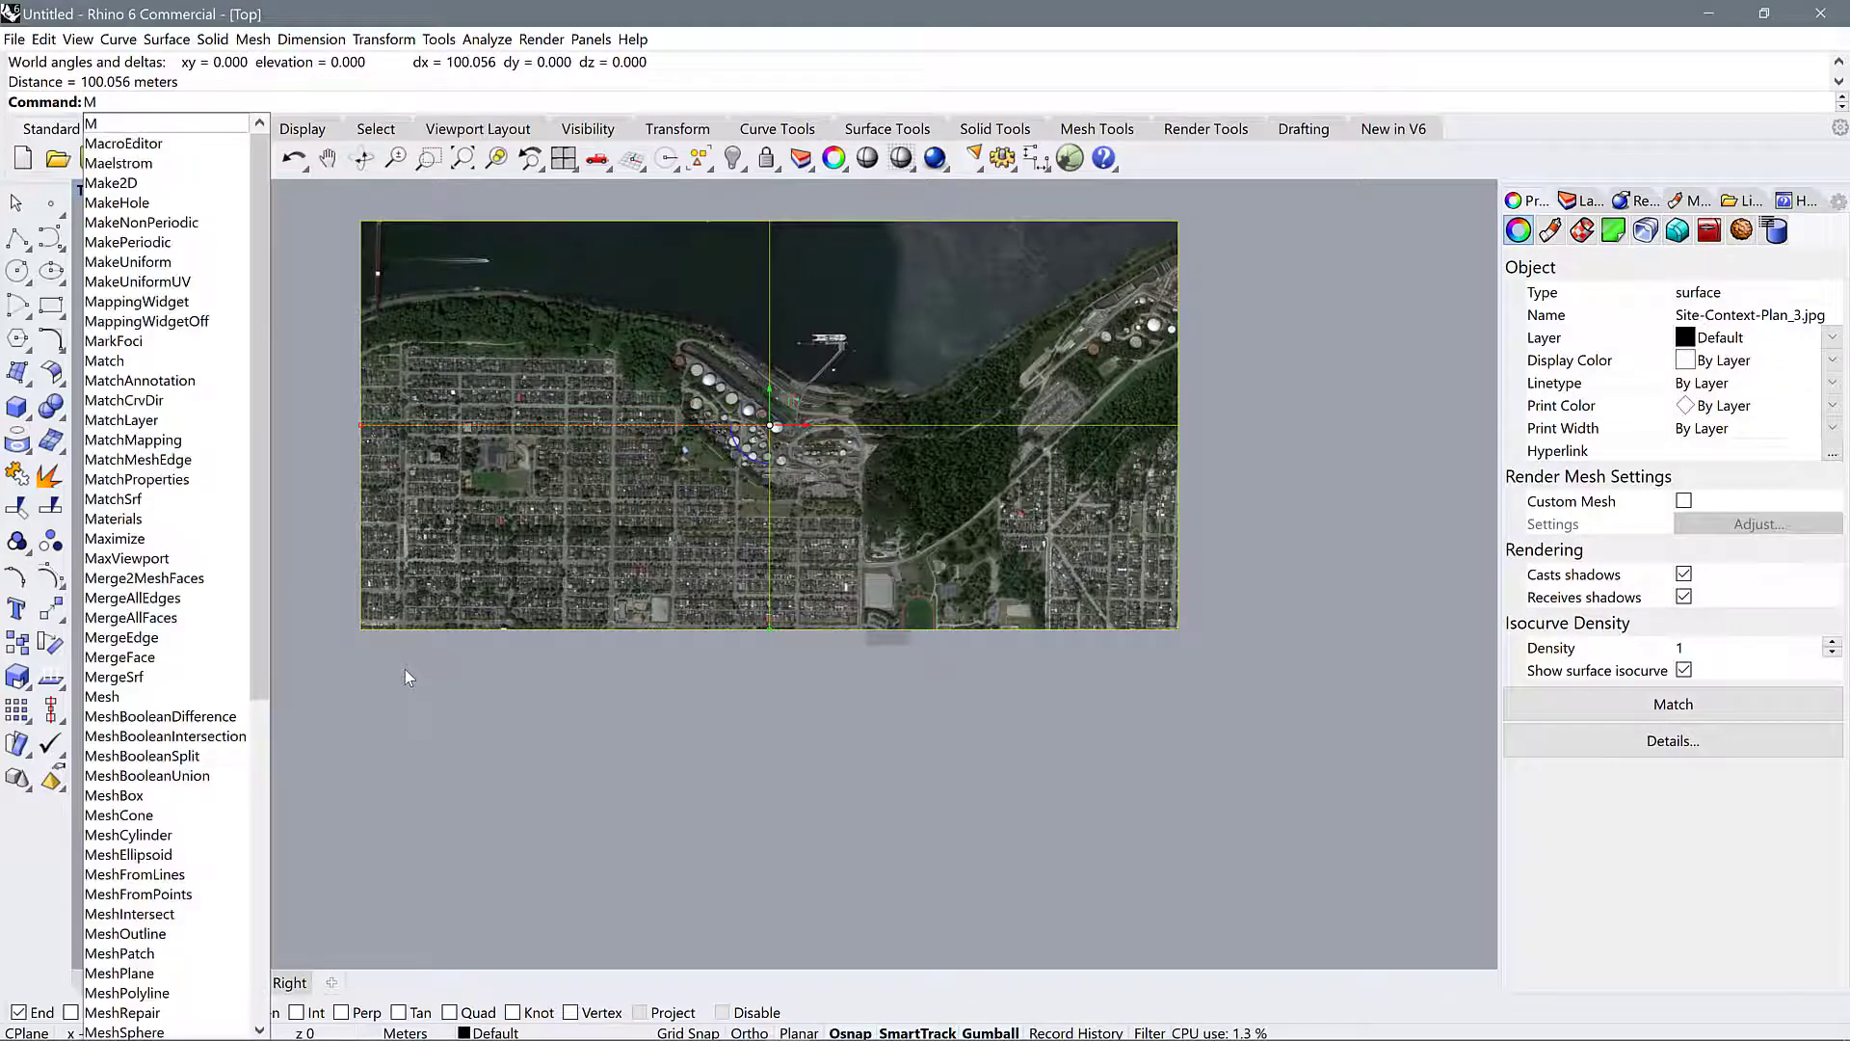
key(Return)
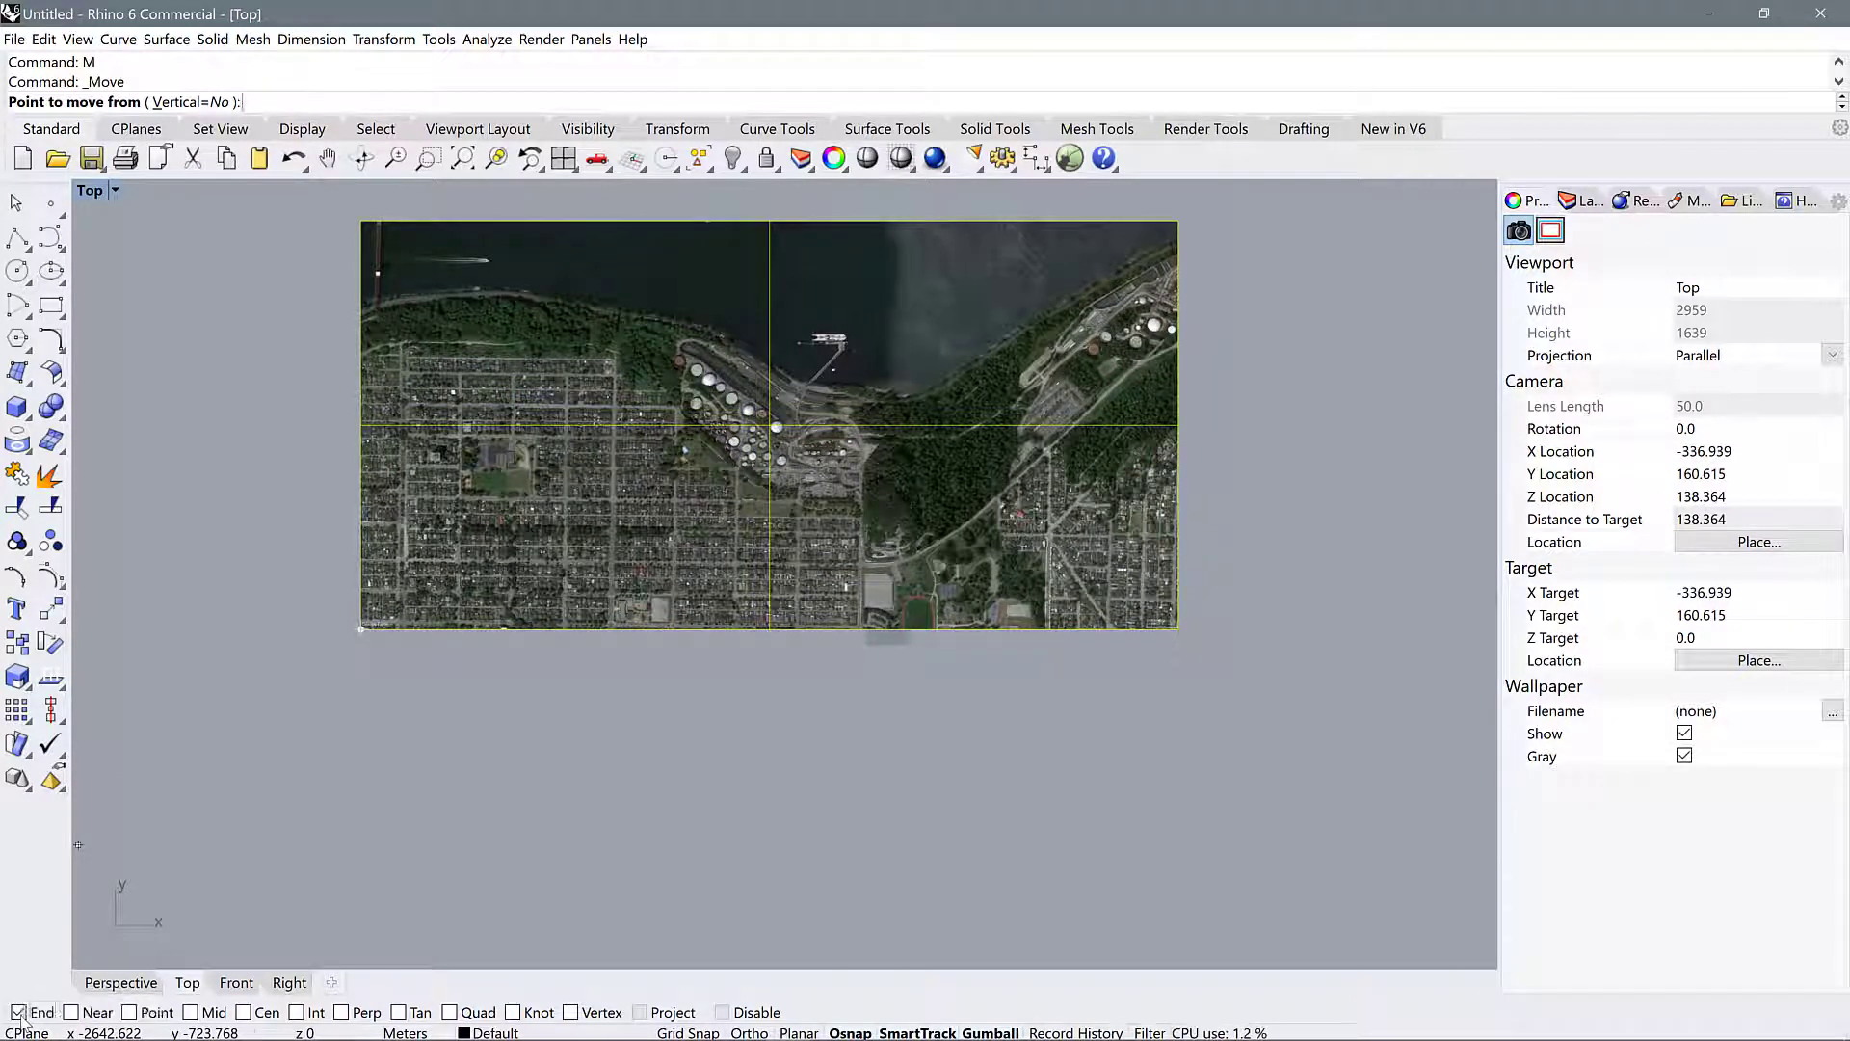
click(360, 630)
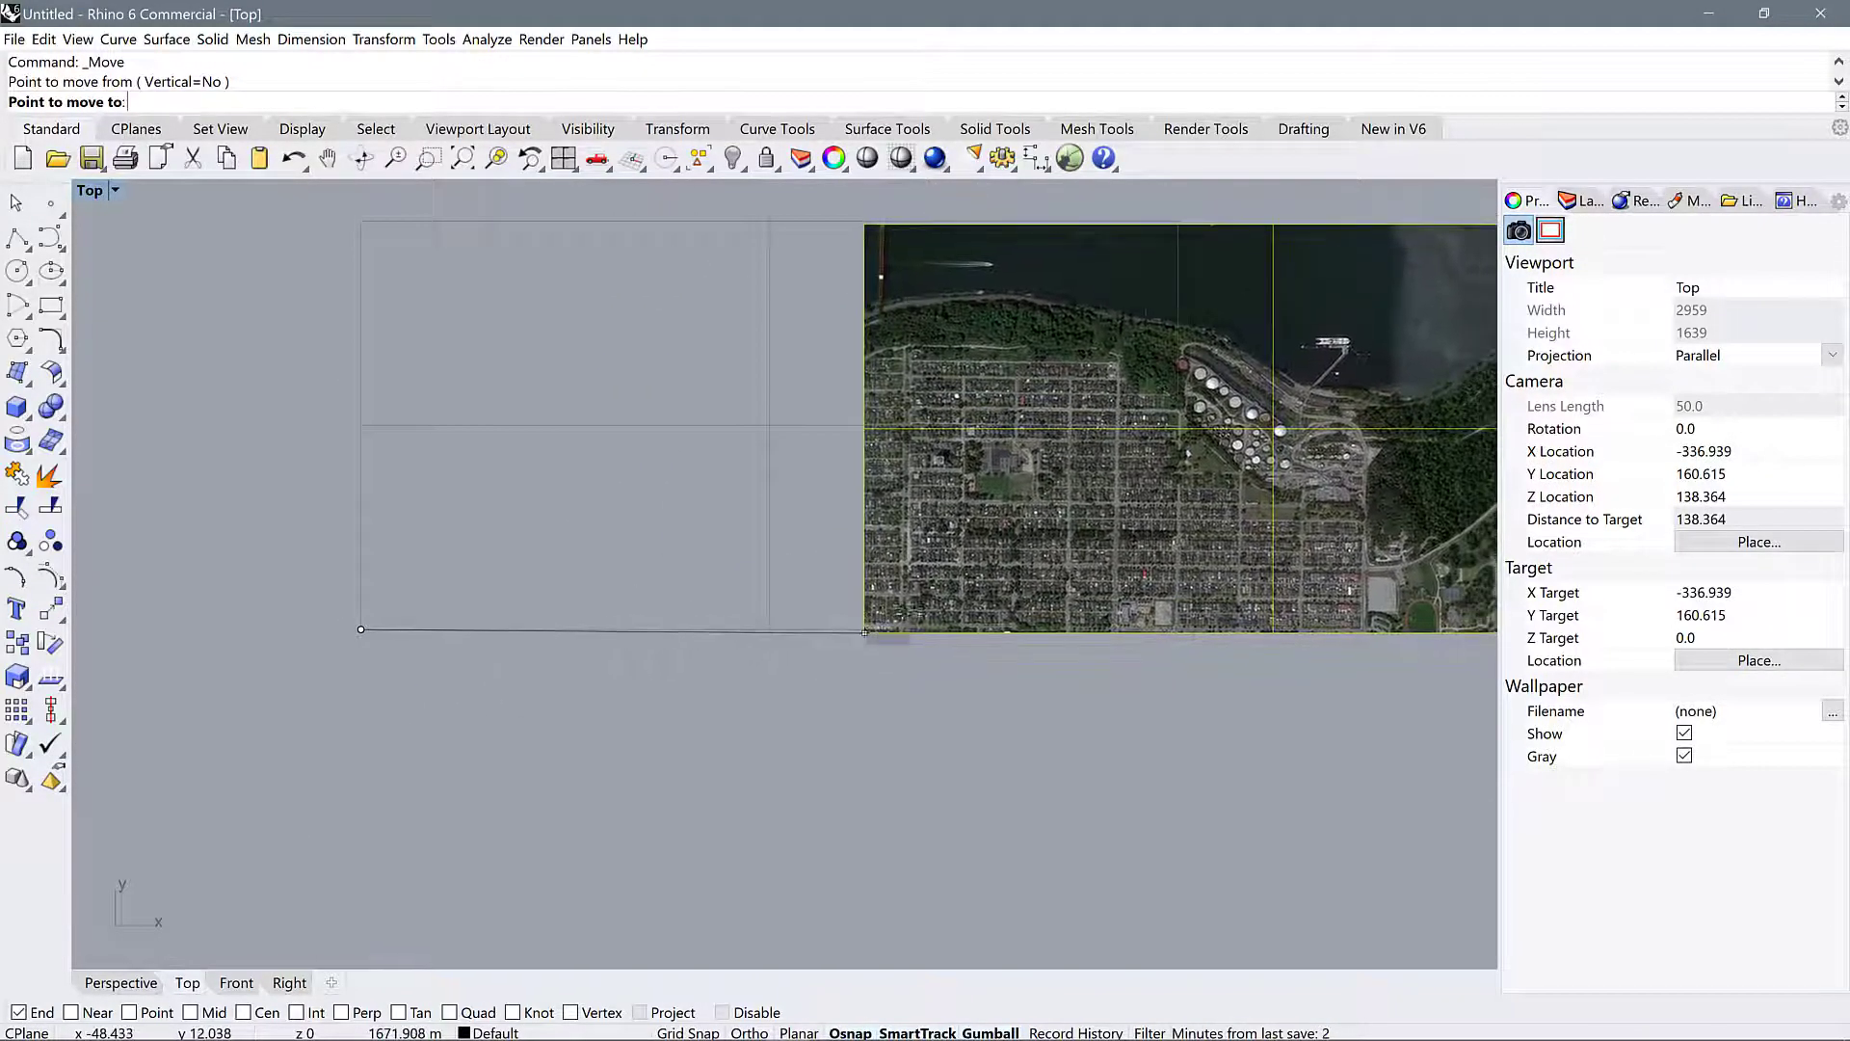
scroll(895, 621, up, 6)
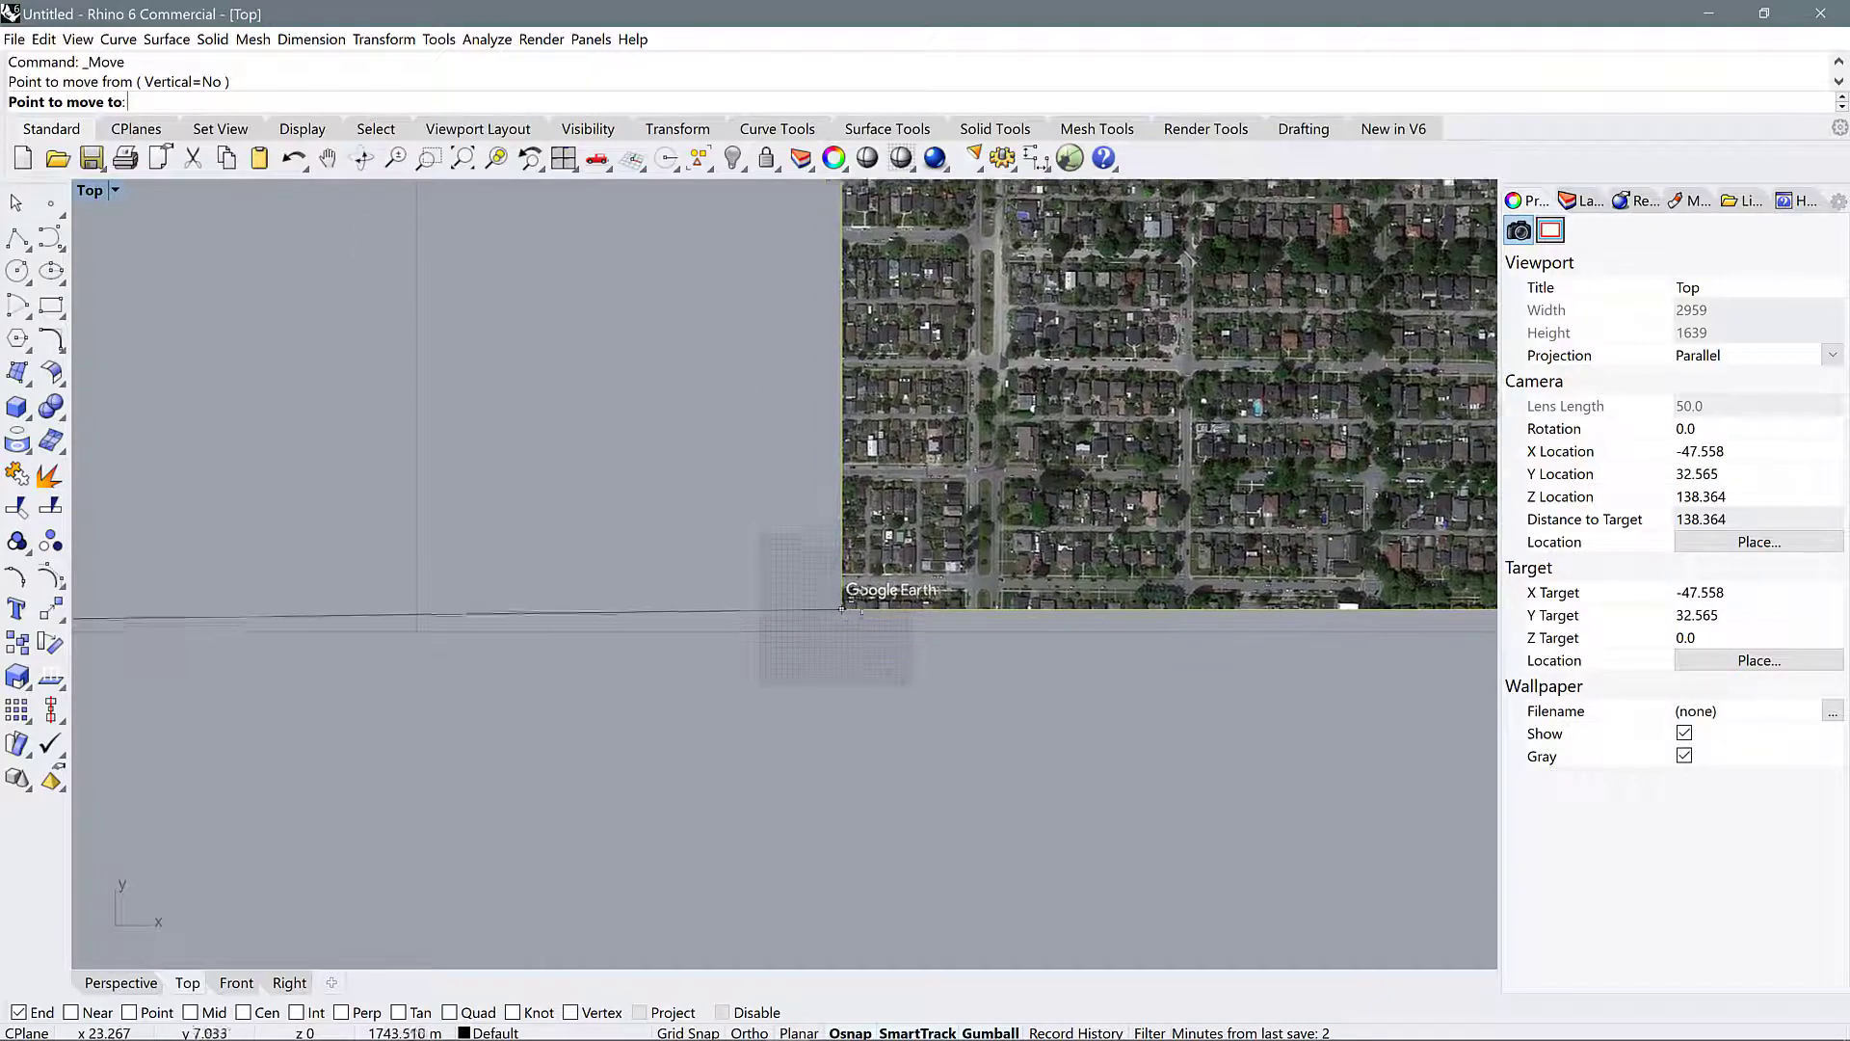
text(0)
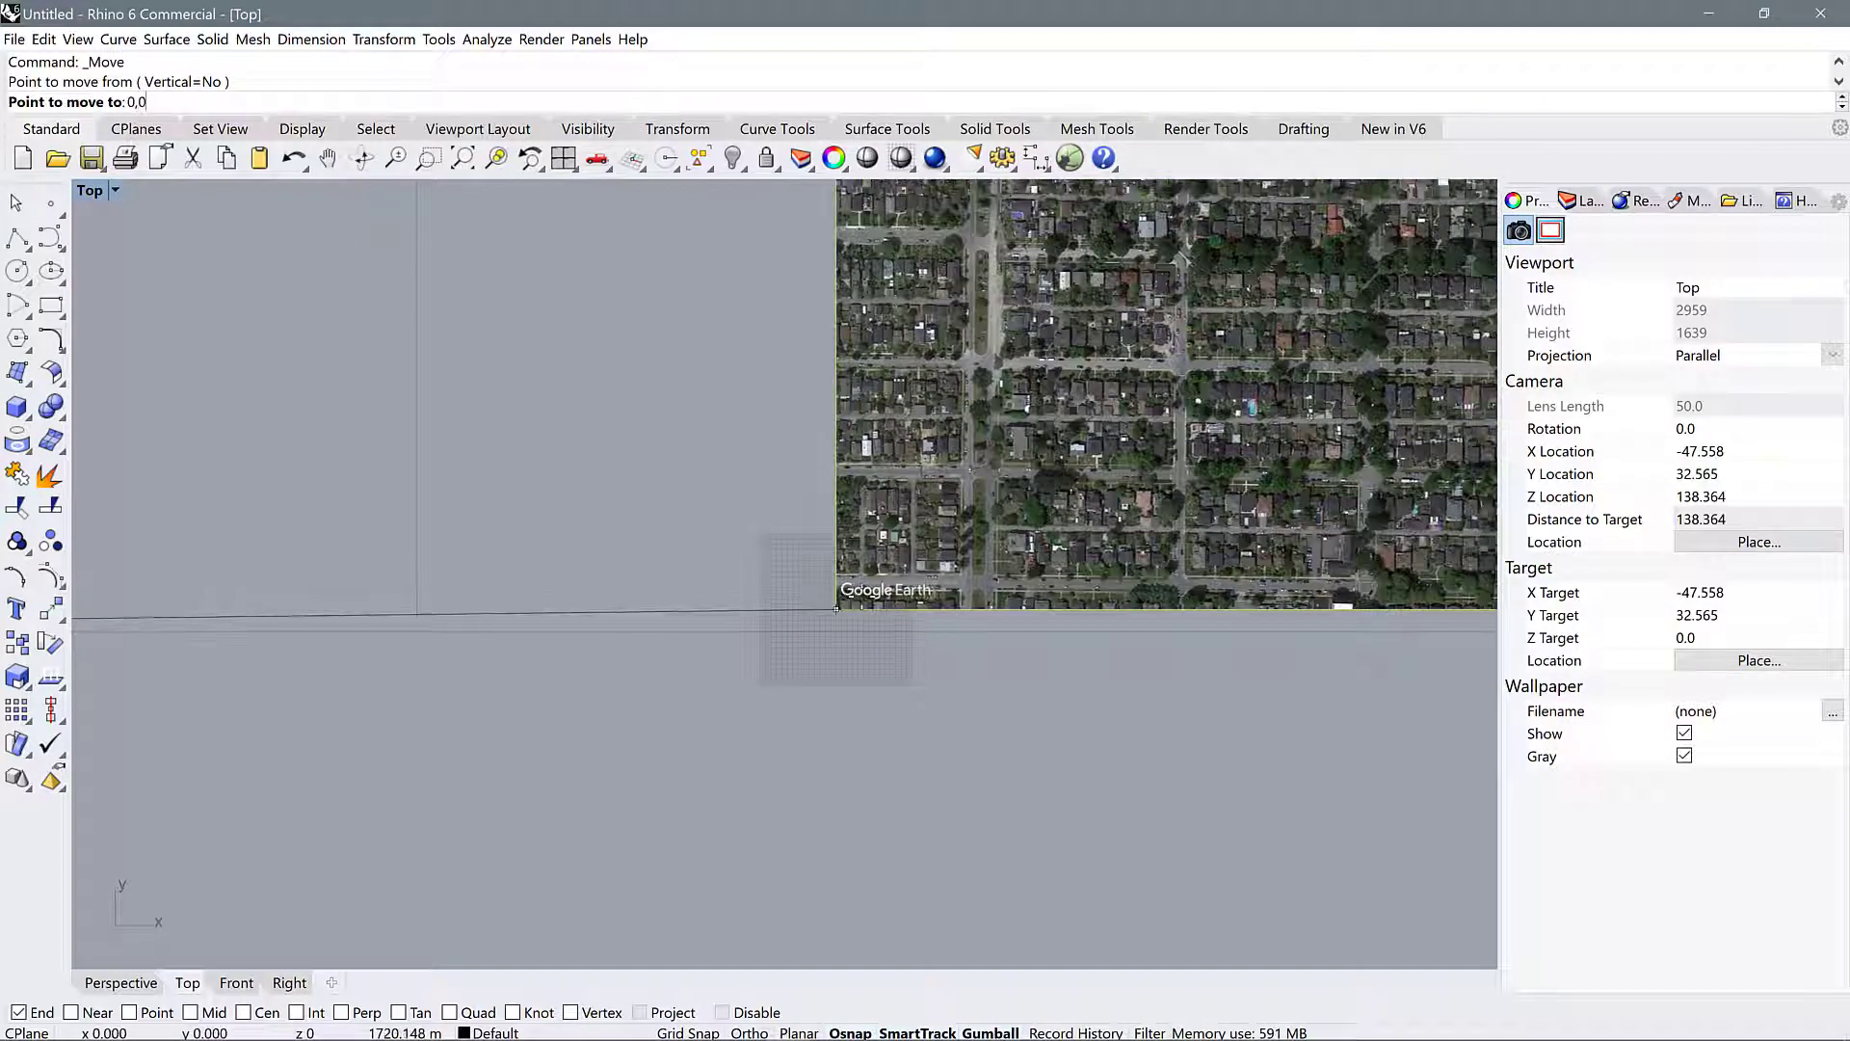
key(Return)
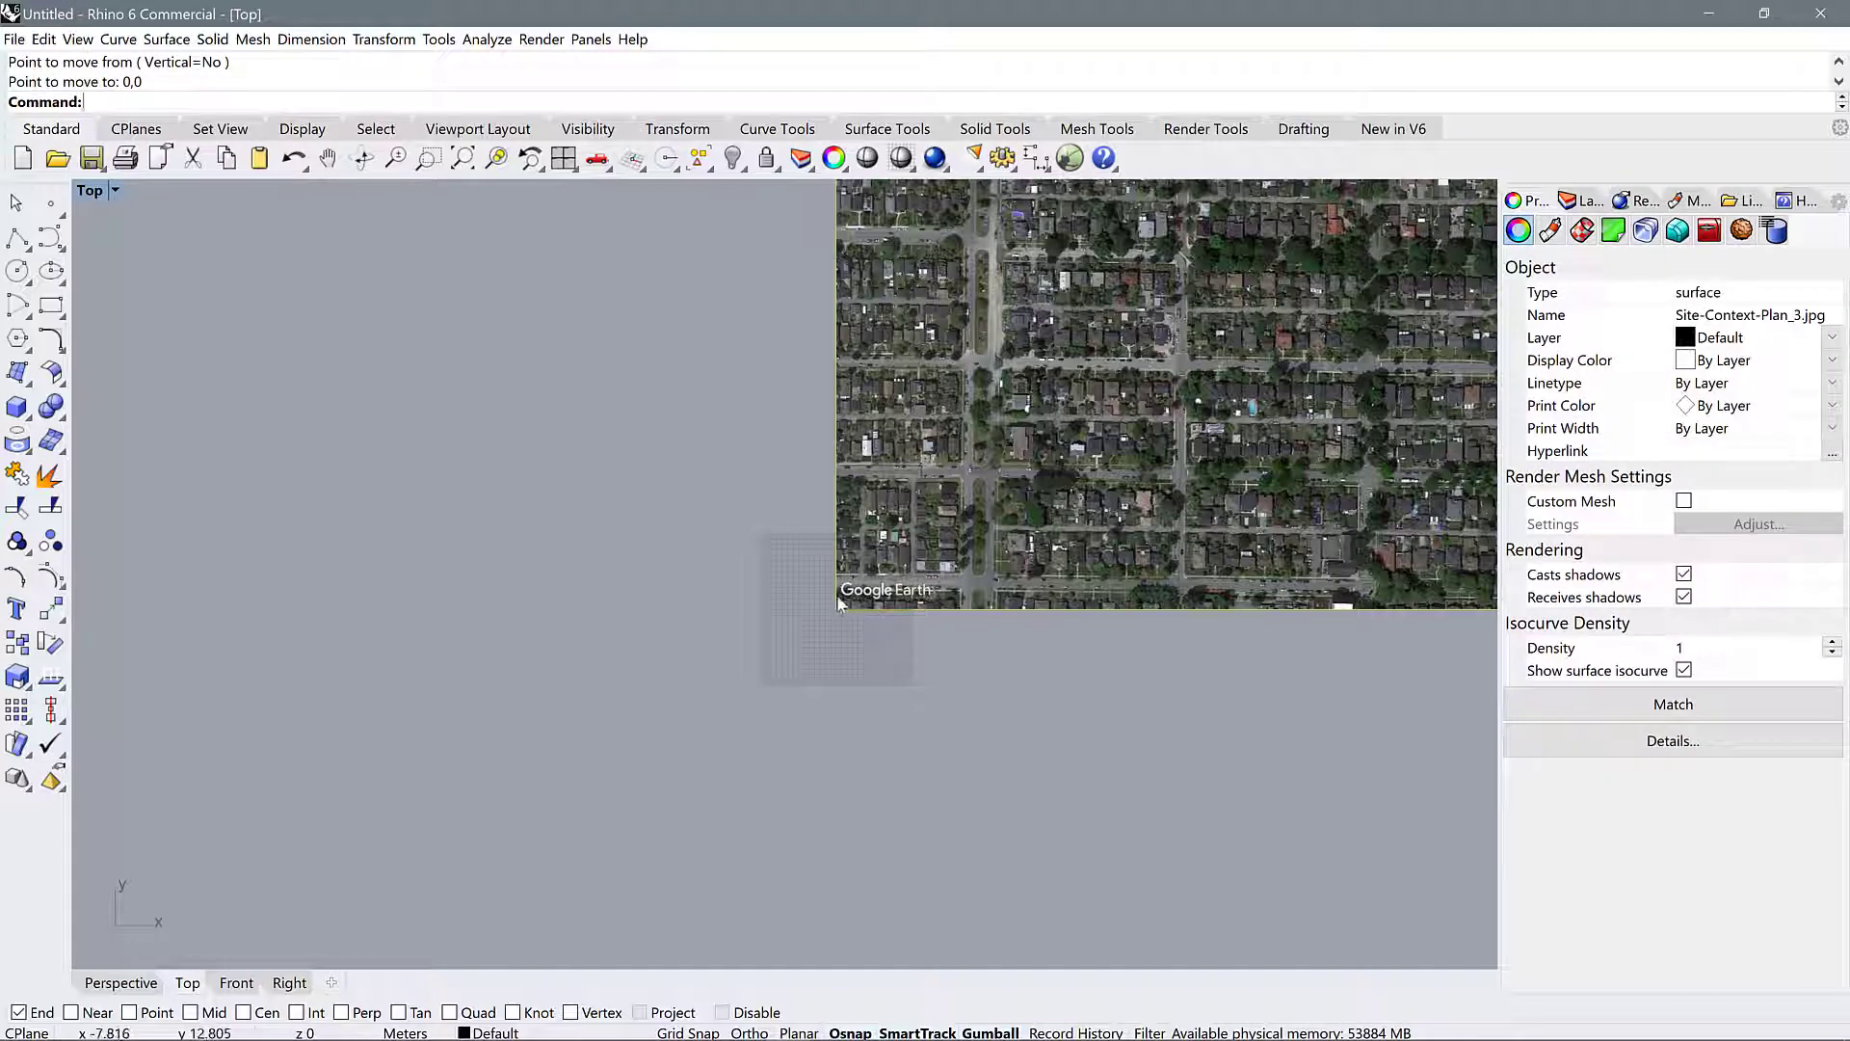
scroll(721, 636, down, 3)
scroll(615, 705, down, 2)
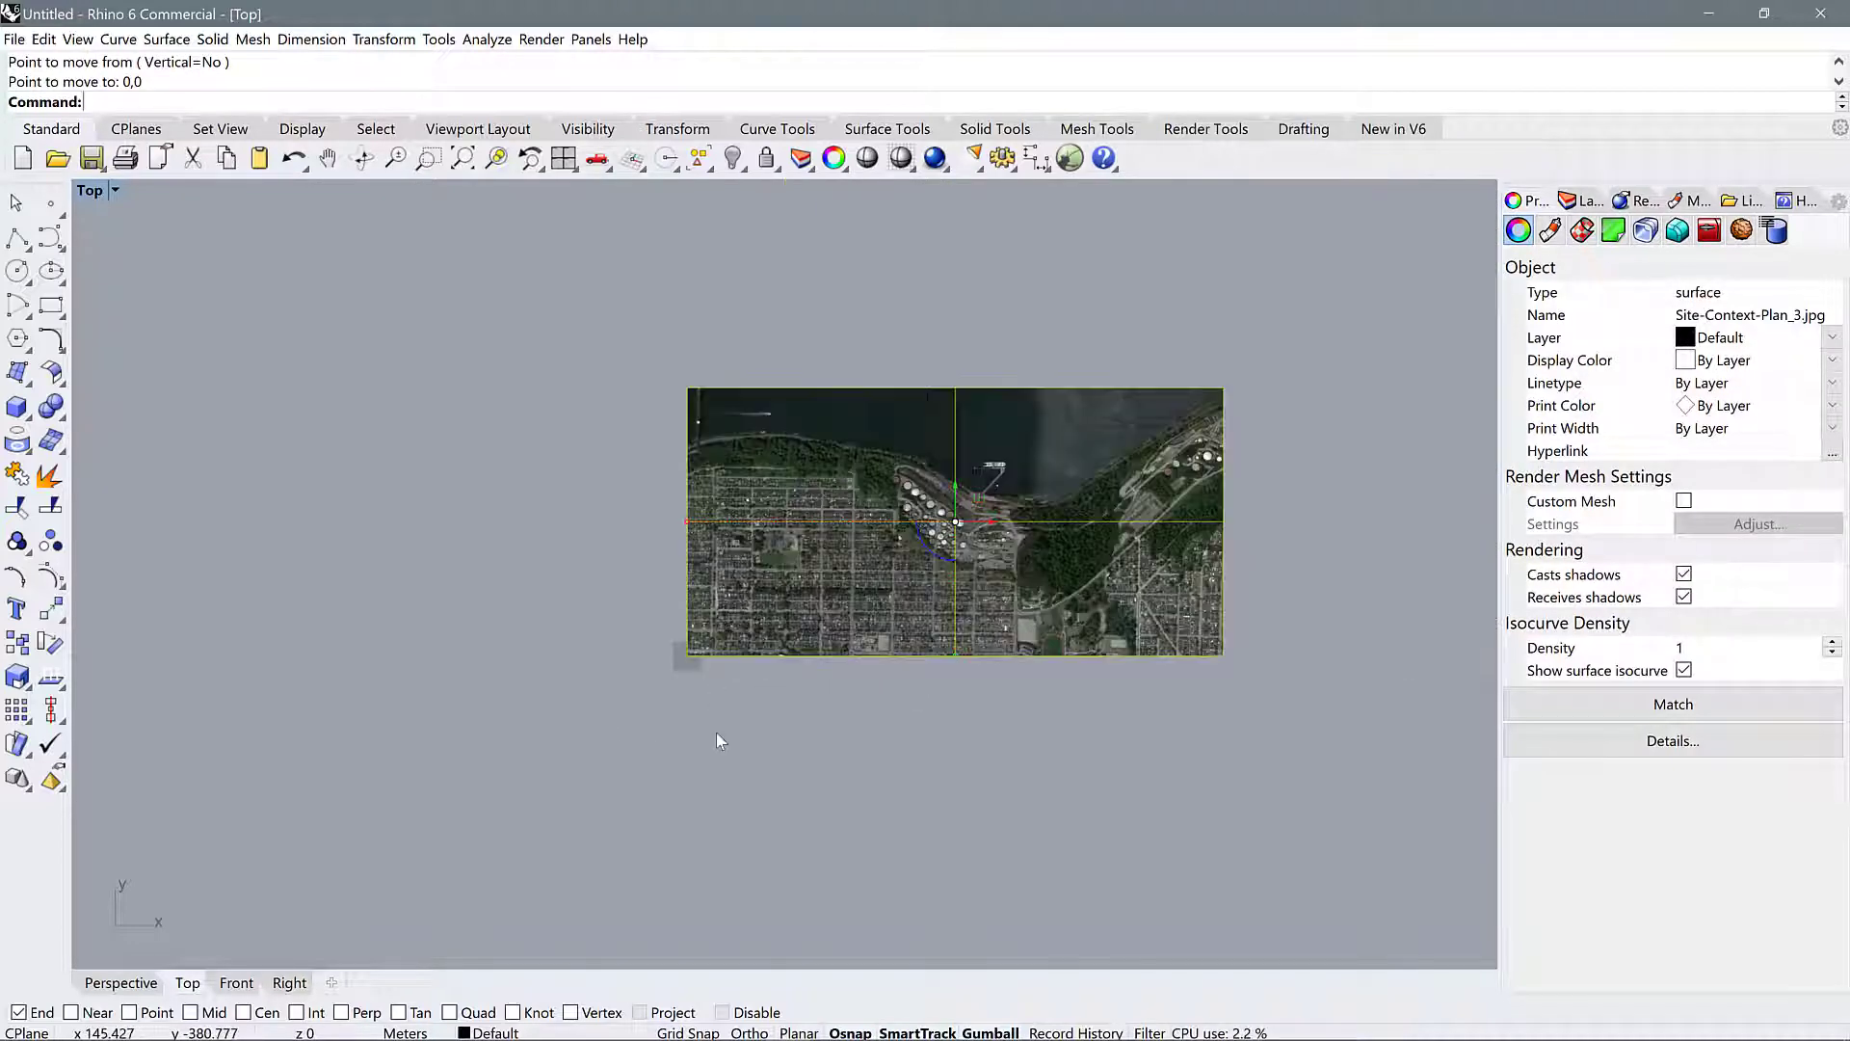
Step: Draw a 1000 by 1000 m square with Rectangle over the middle of the site picture, around the shoreline tanks
click(1067, 766)
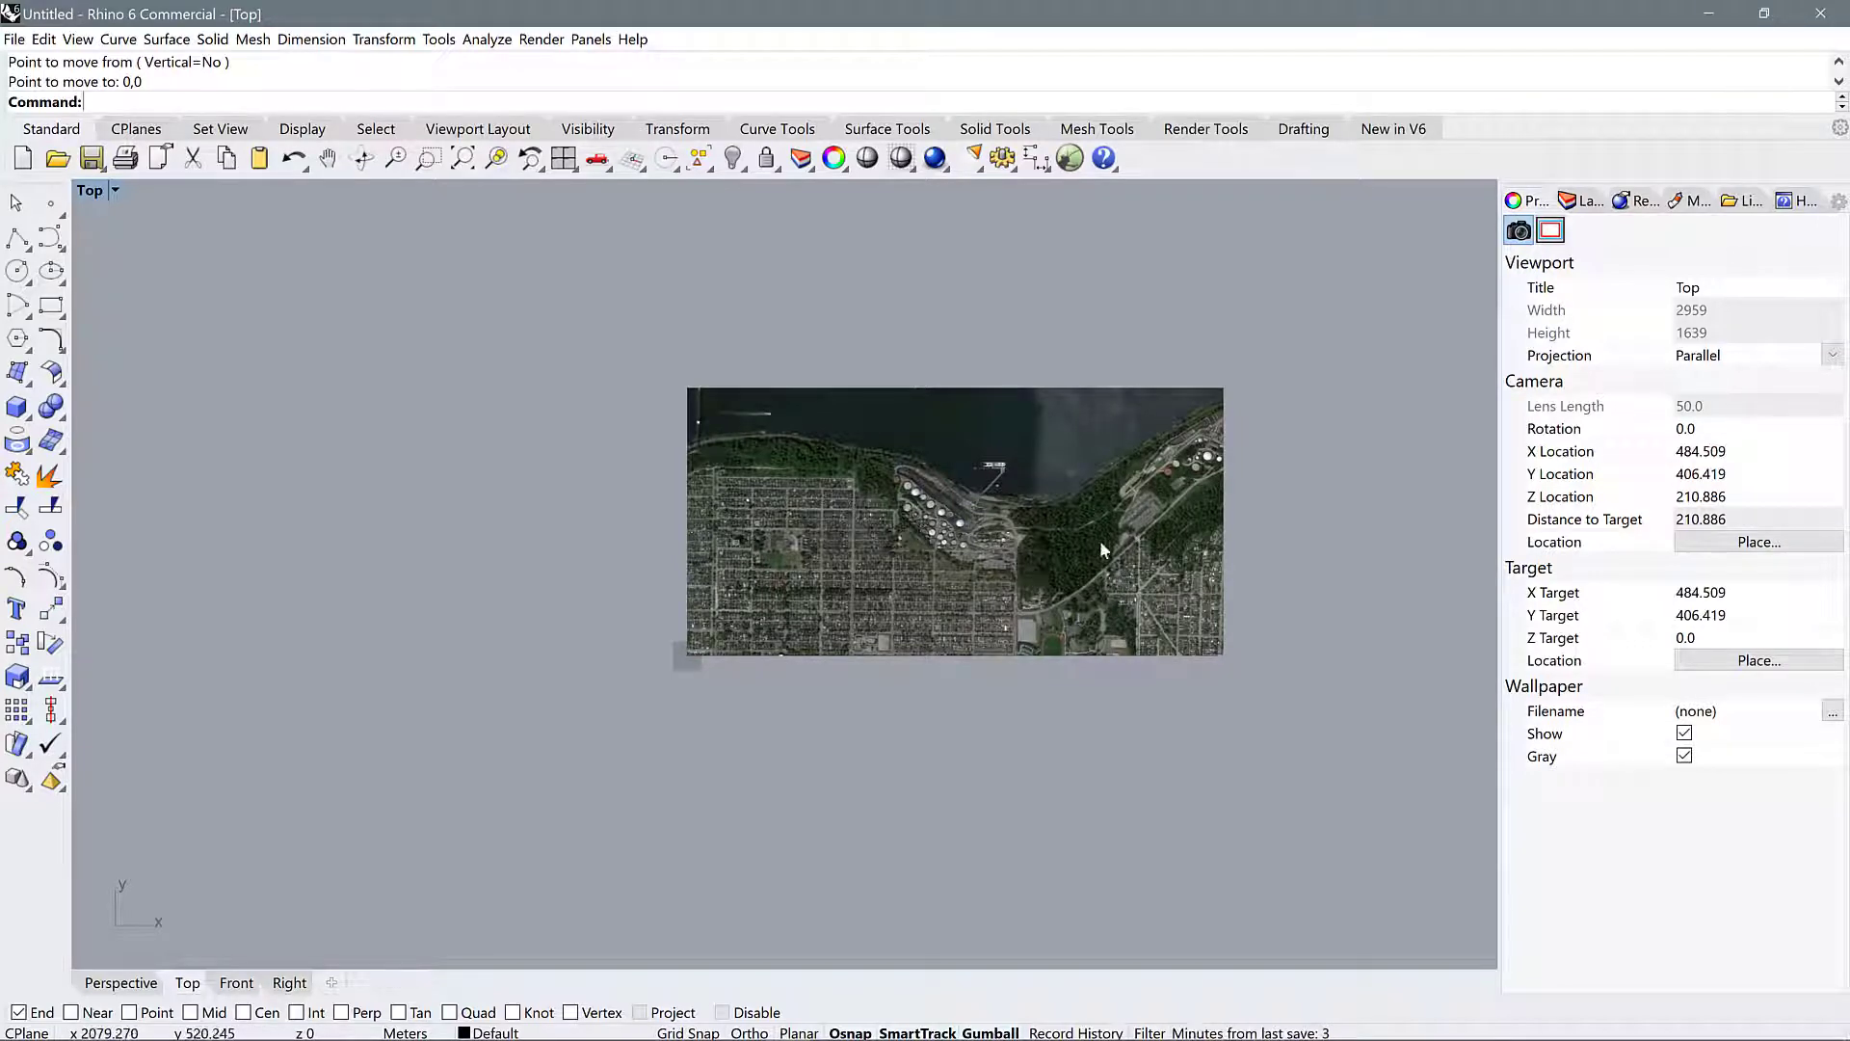
scroll(1151, 486, up, 5)
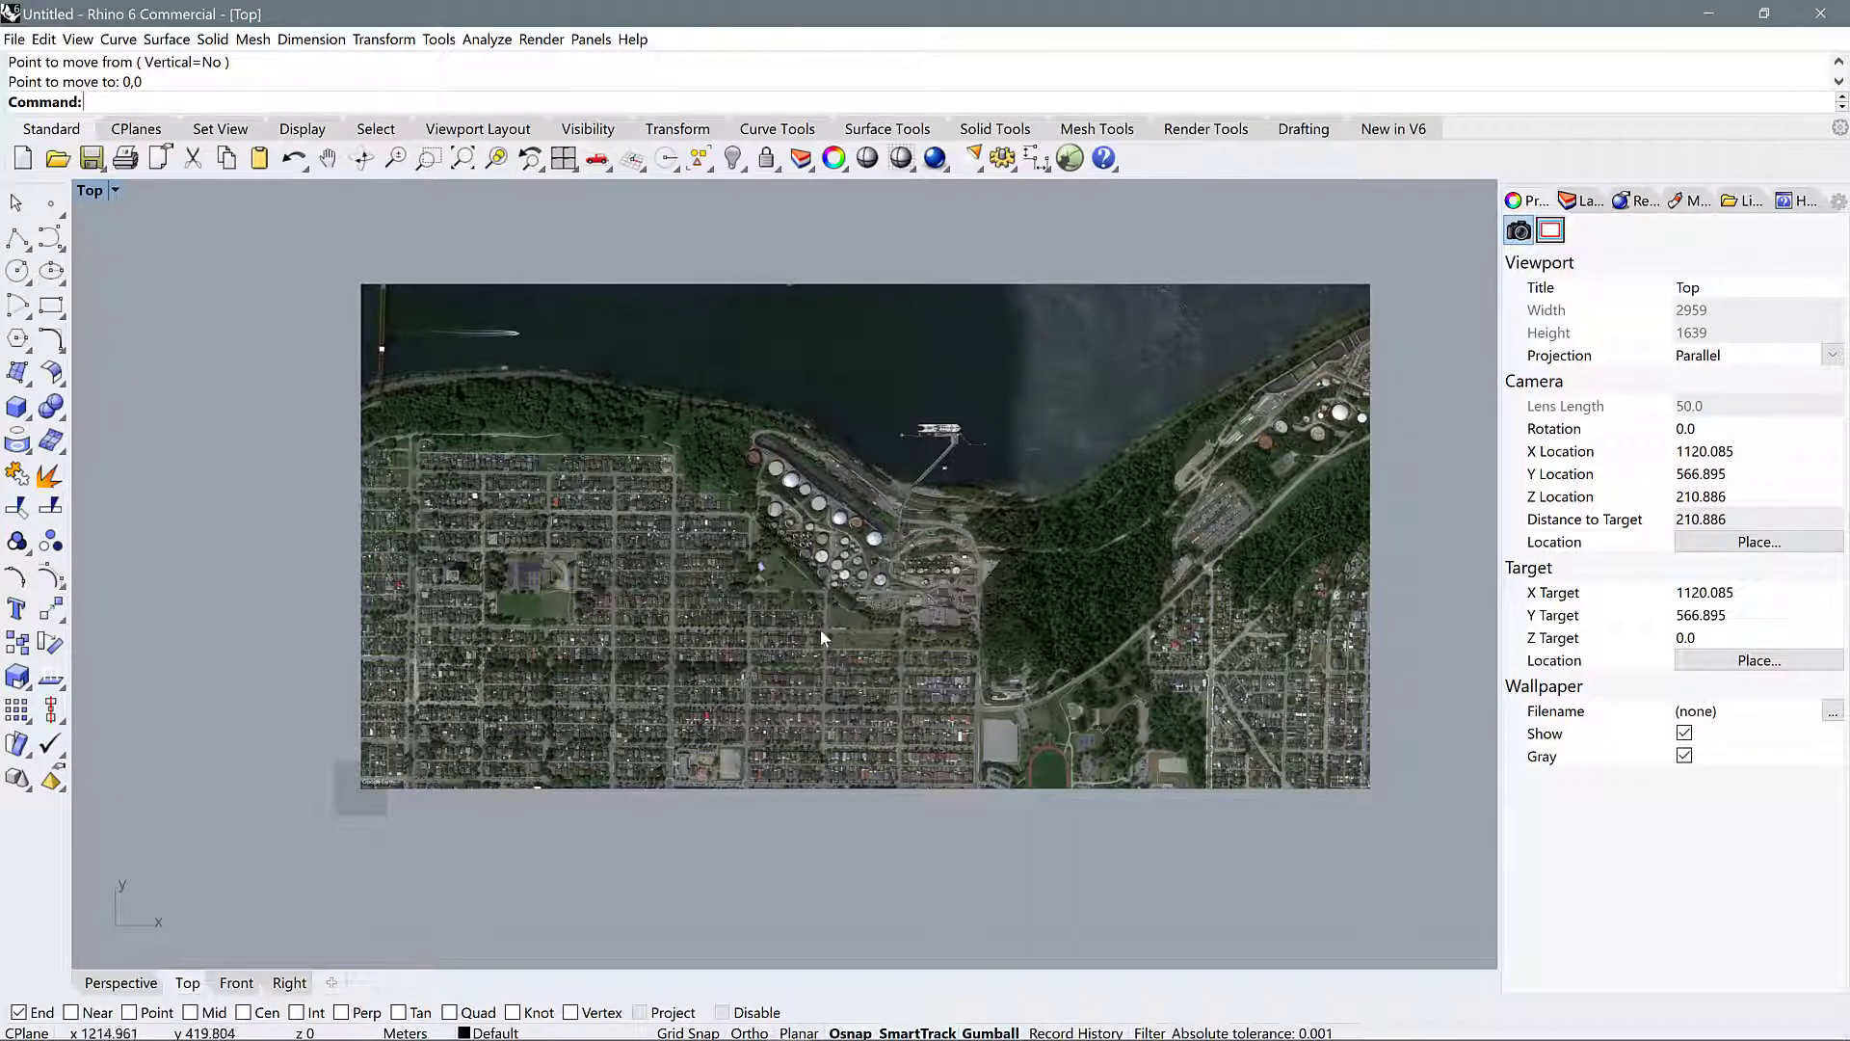
text(Rectangle)
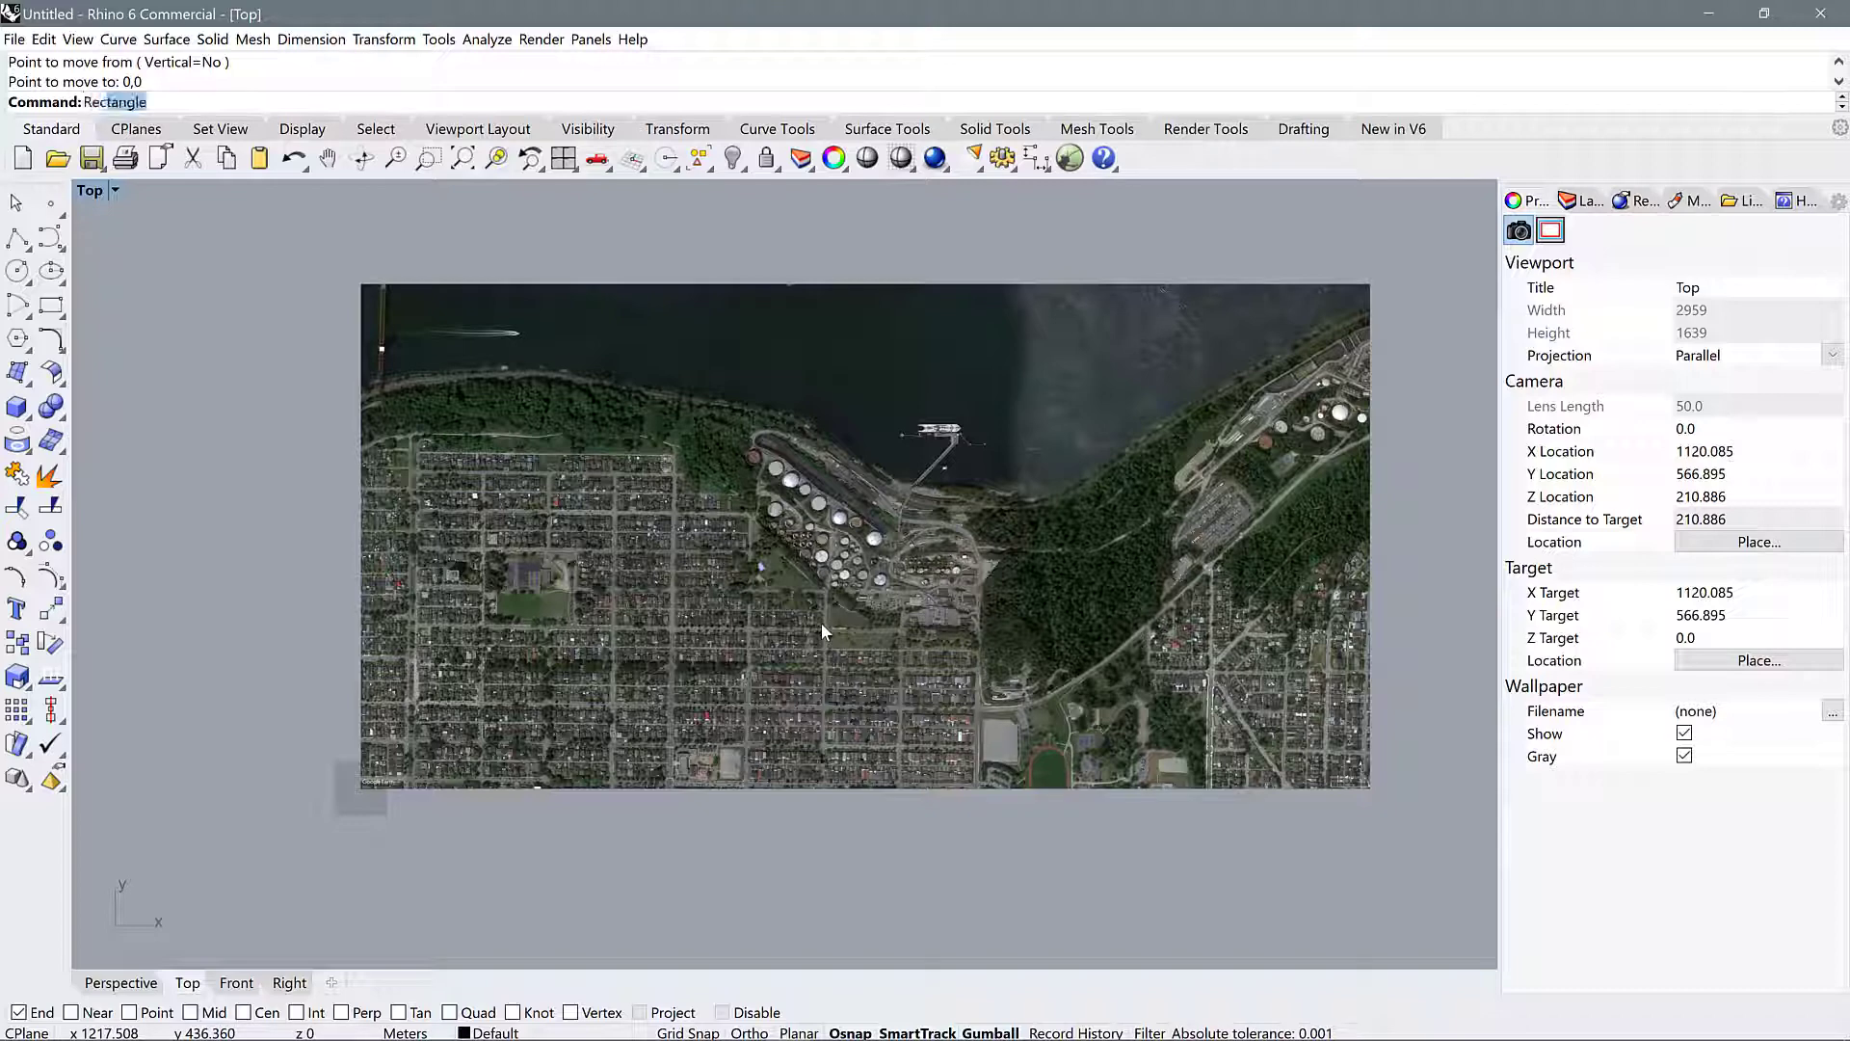
key(Return)
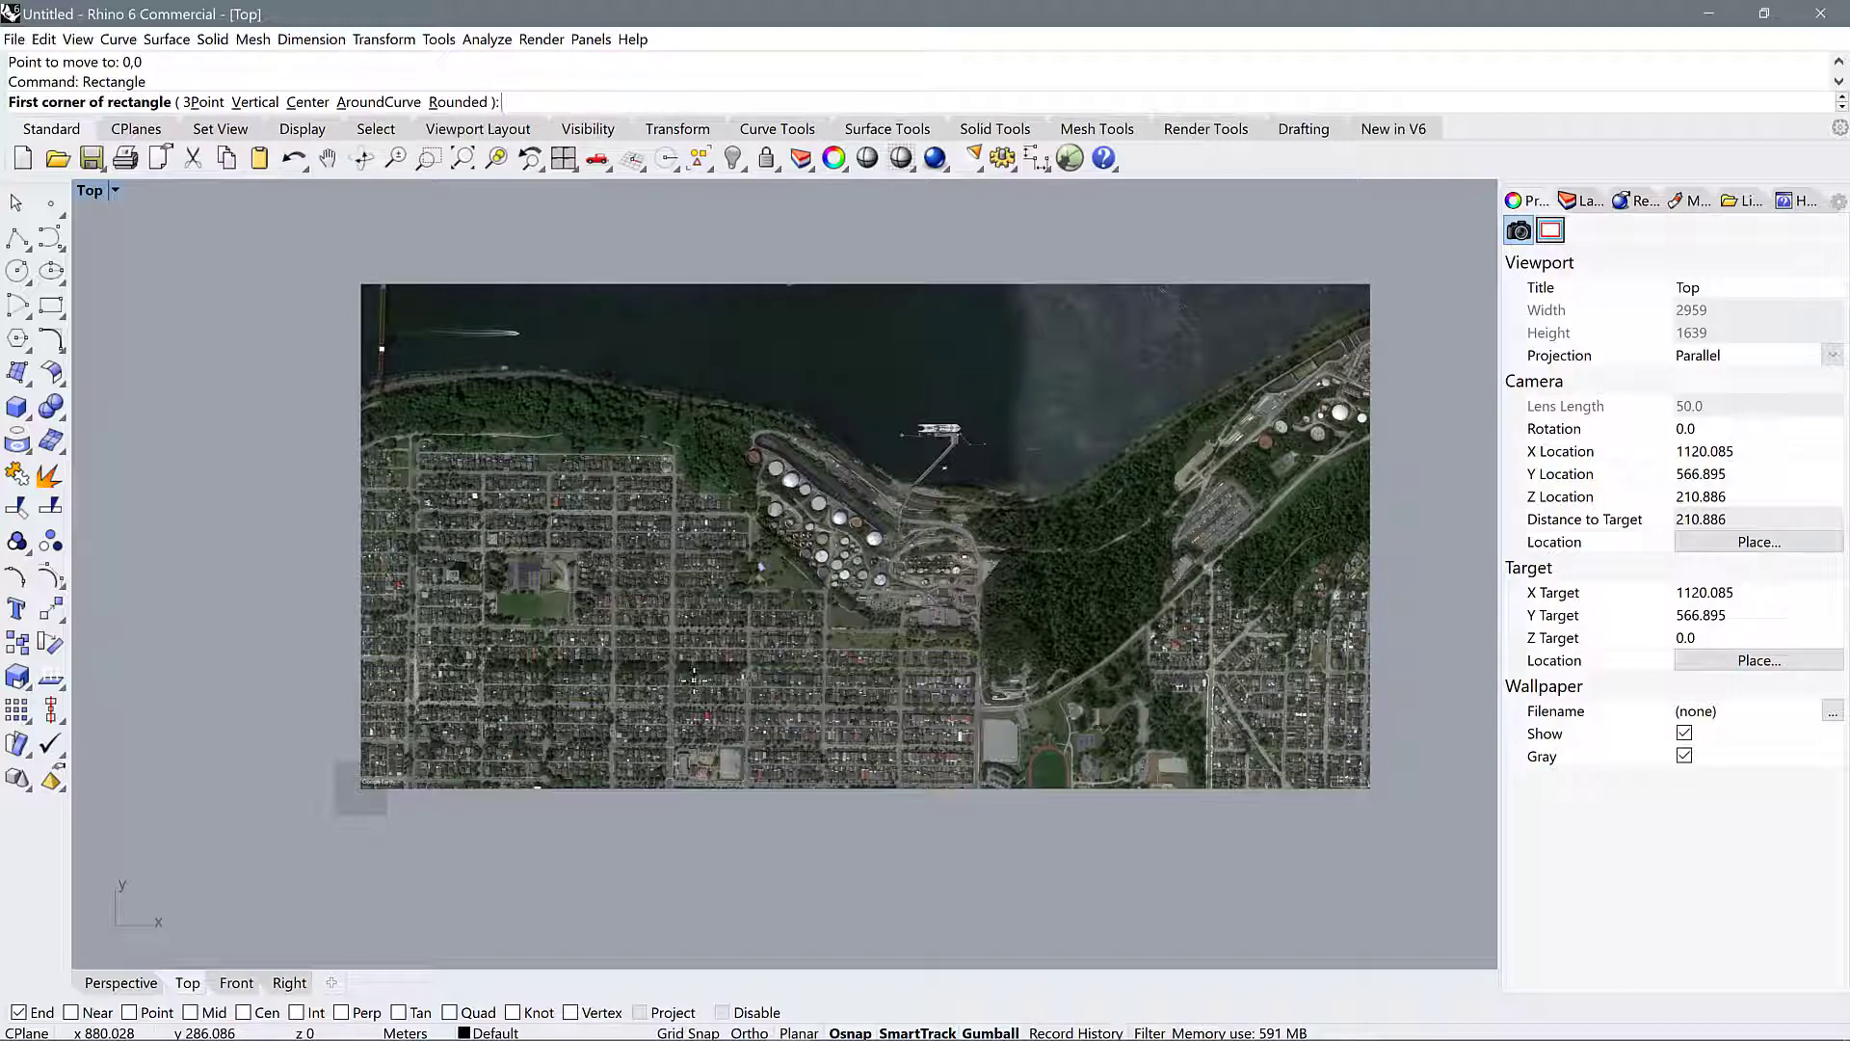
click(361, 788)
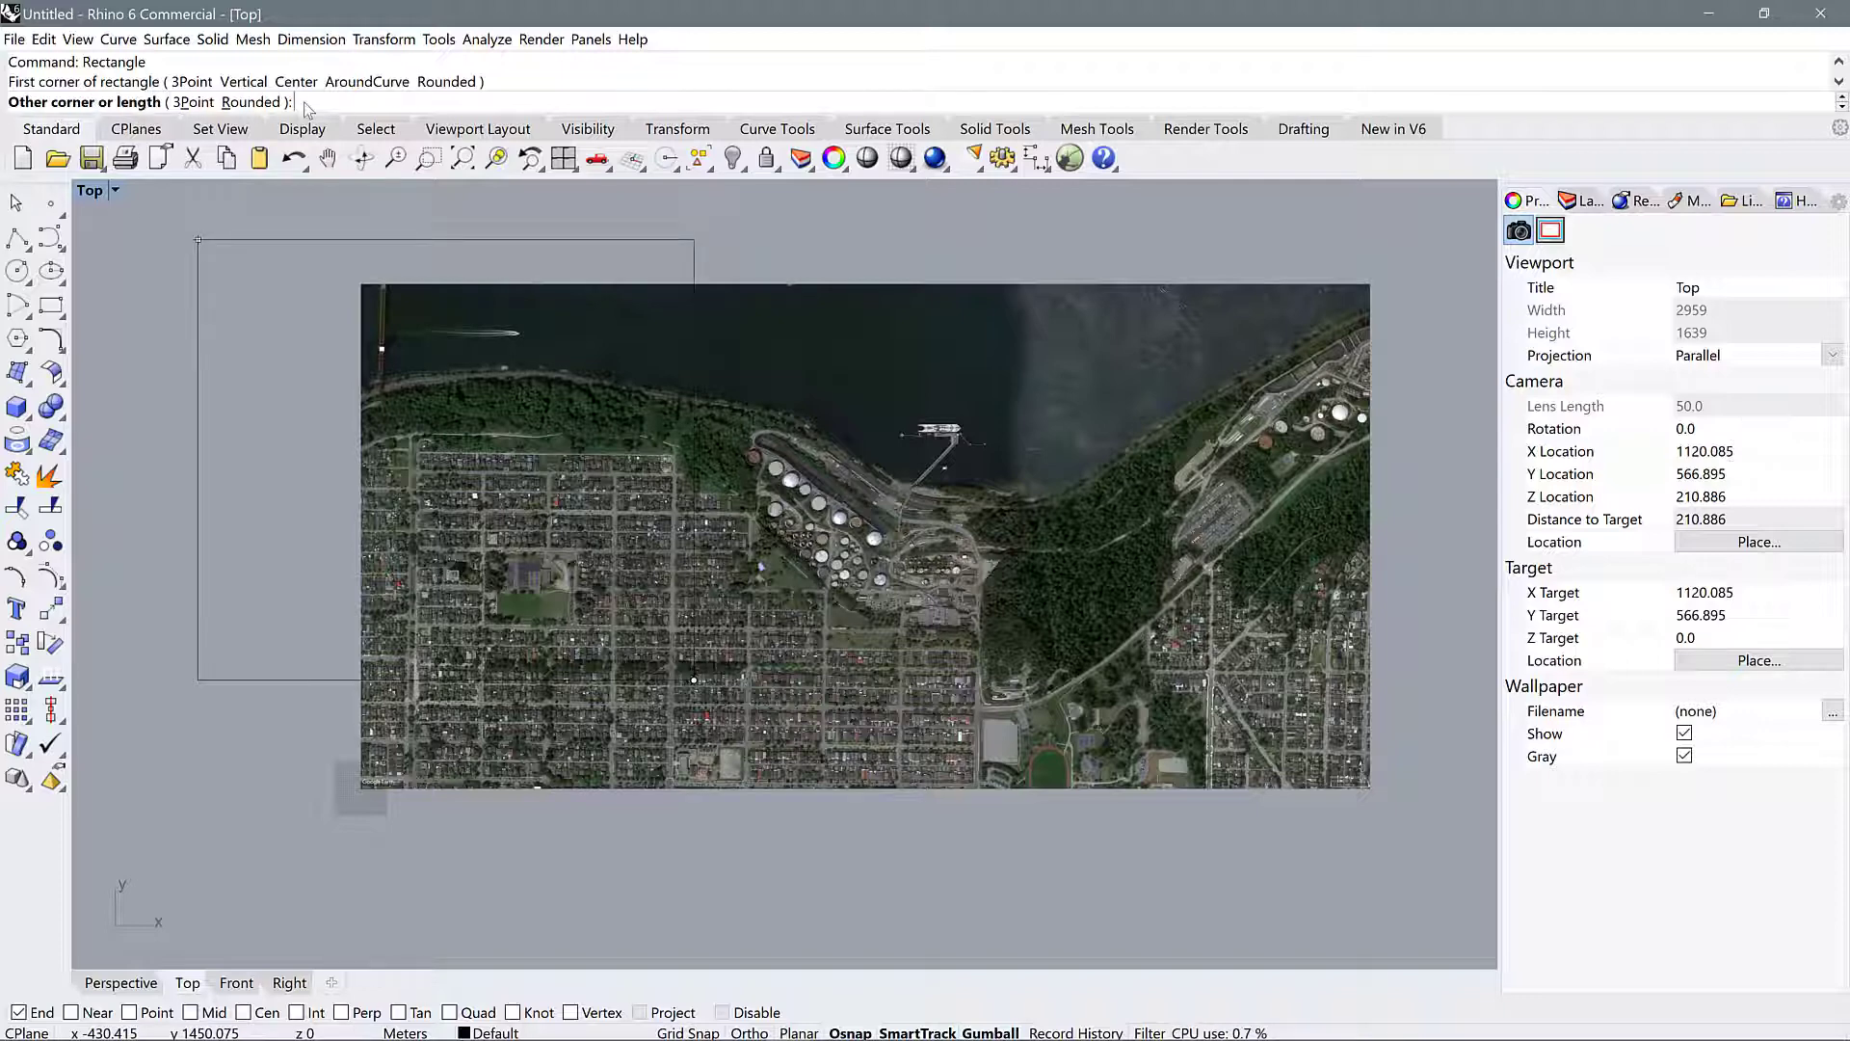
text(1000)
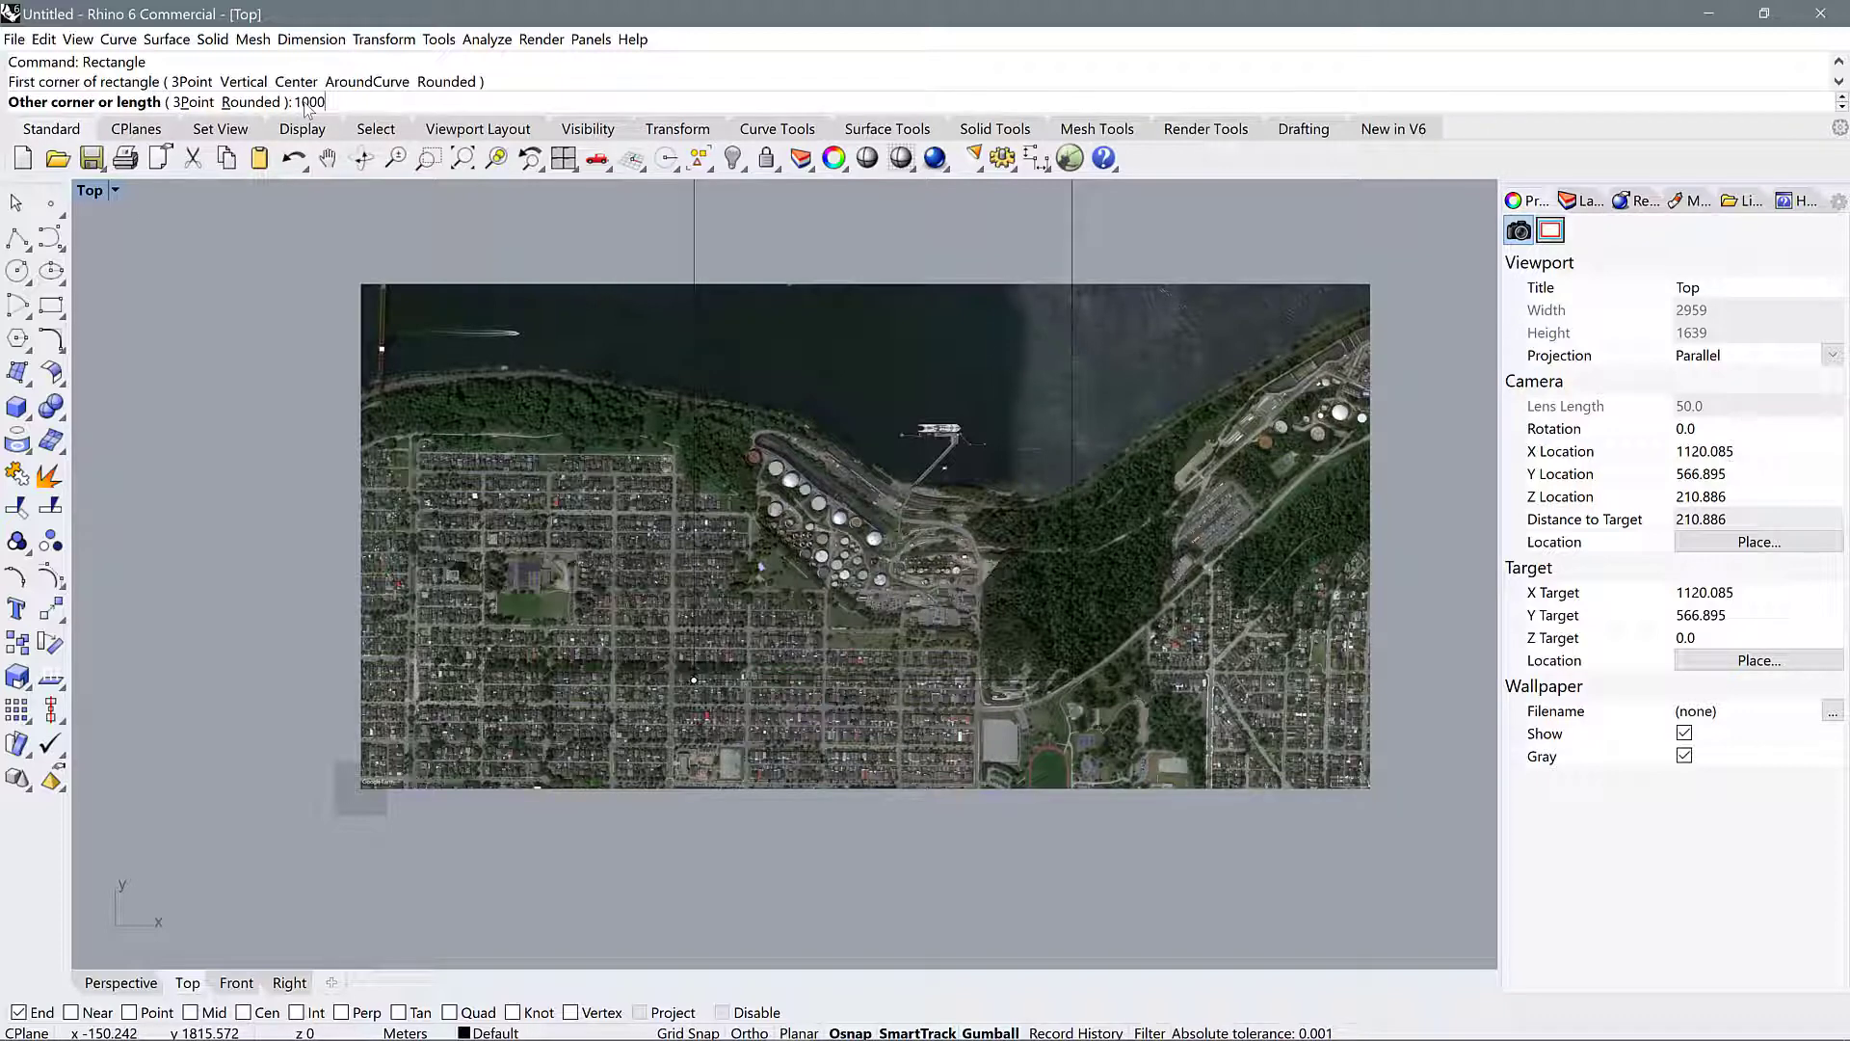
key(Return)
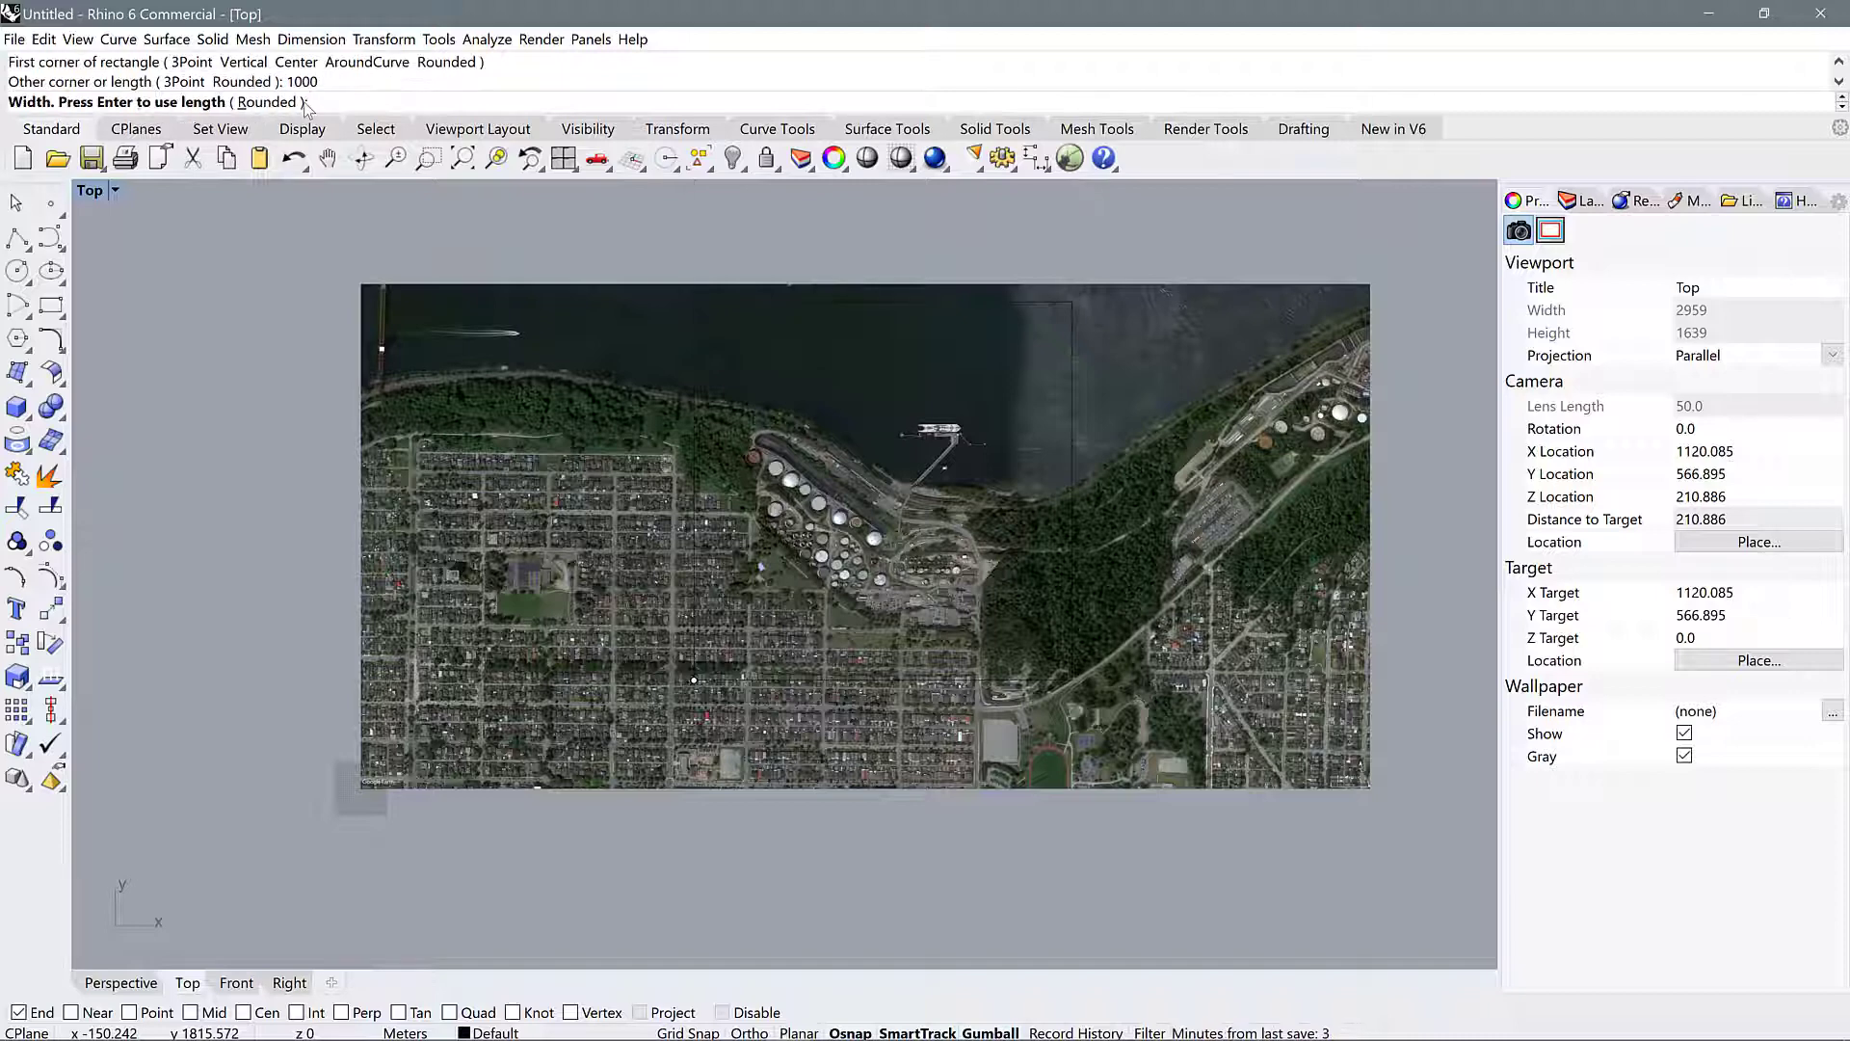
text(1000)
key(Return)
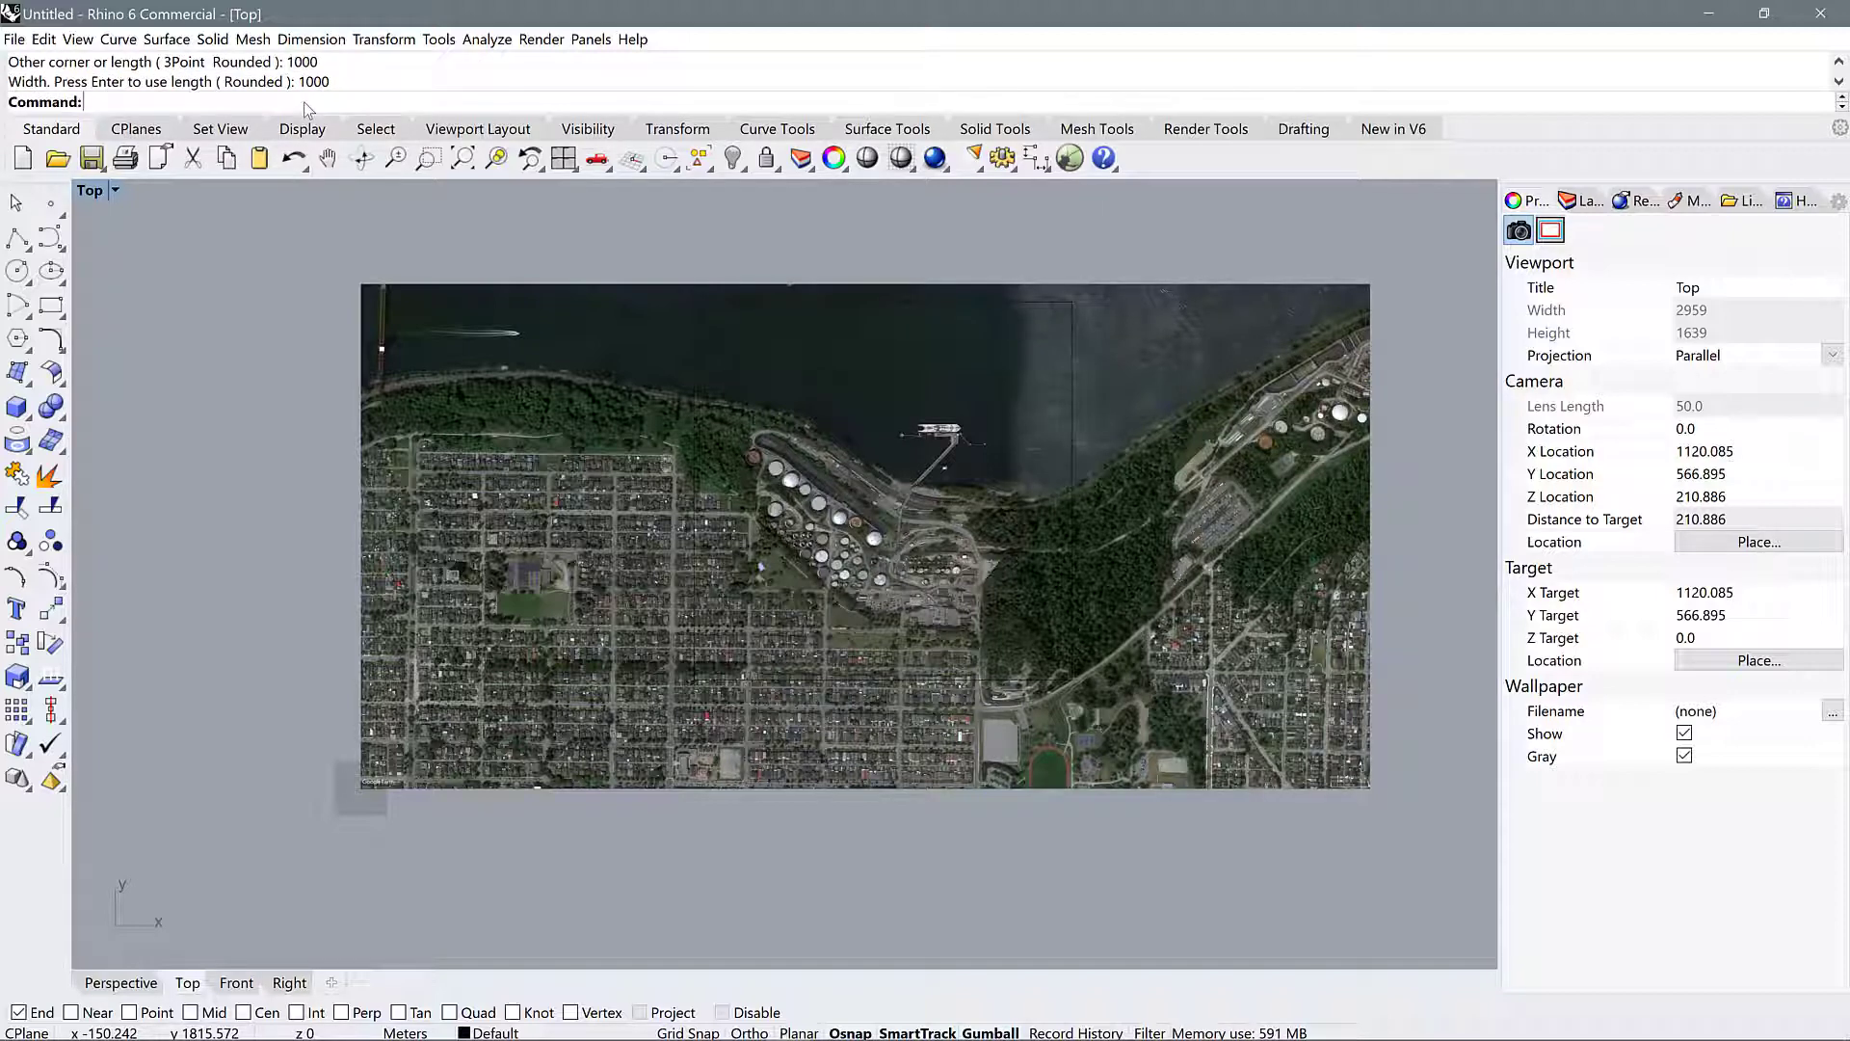
Step: Select the square's curve and shift it slightly down and to the left with the Gumball, keeping it around the shoreline tanks
click(933, 302)
click(1027, 357)
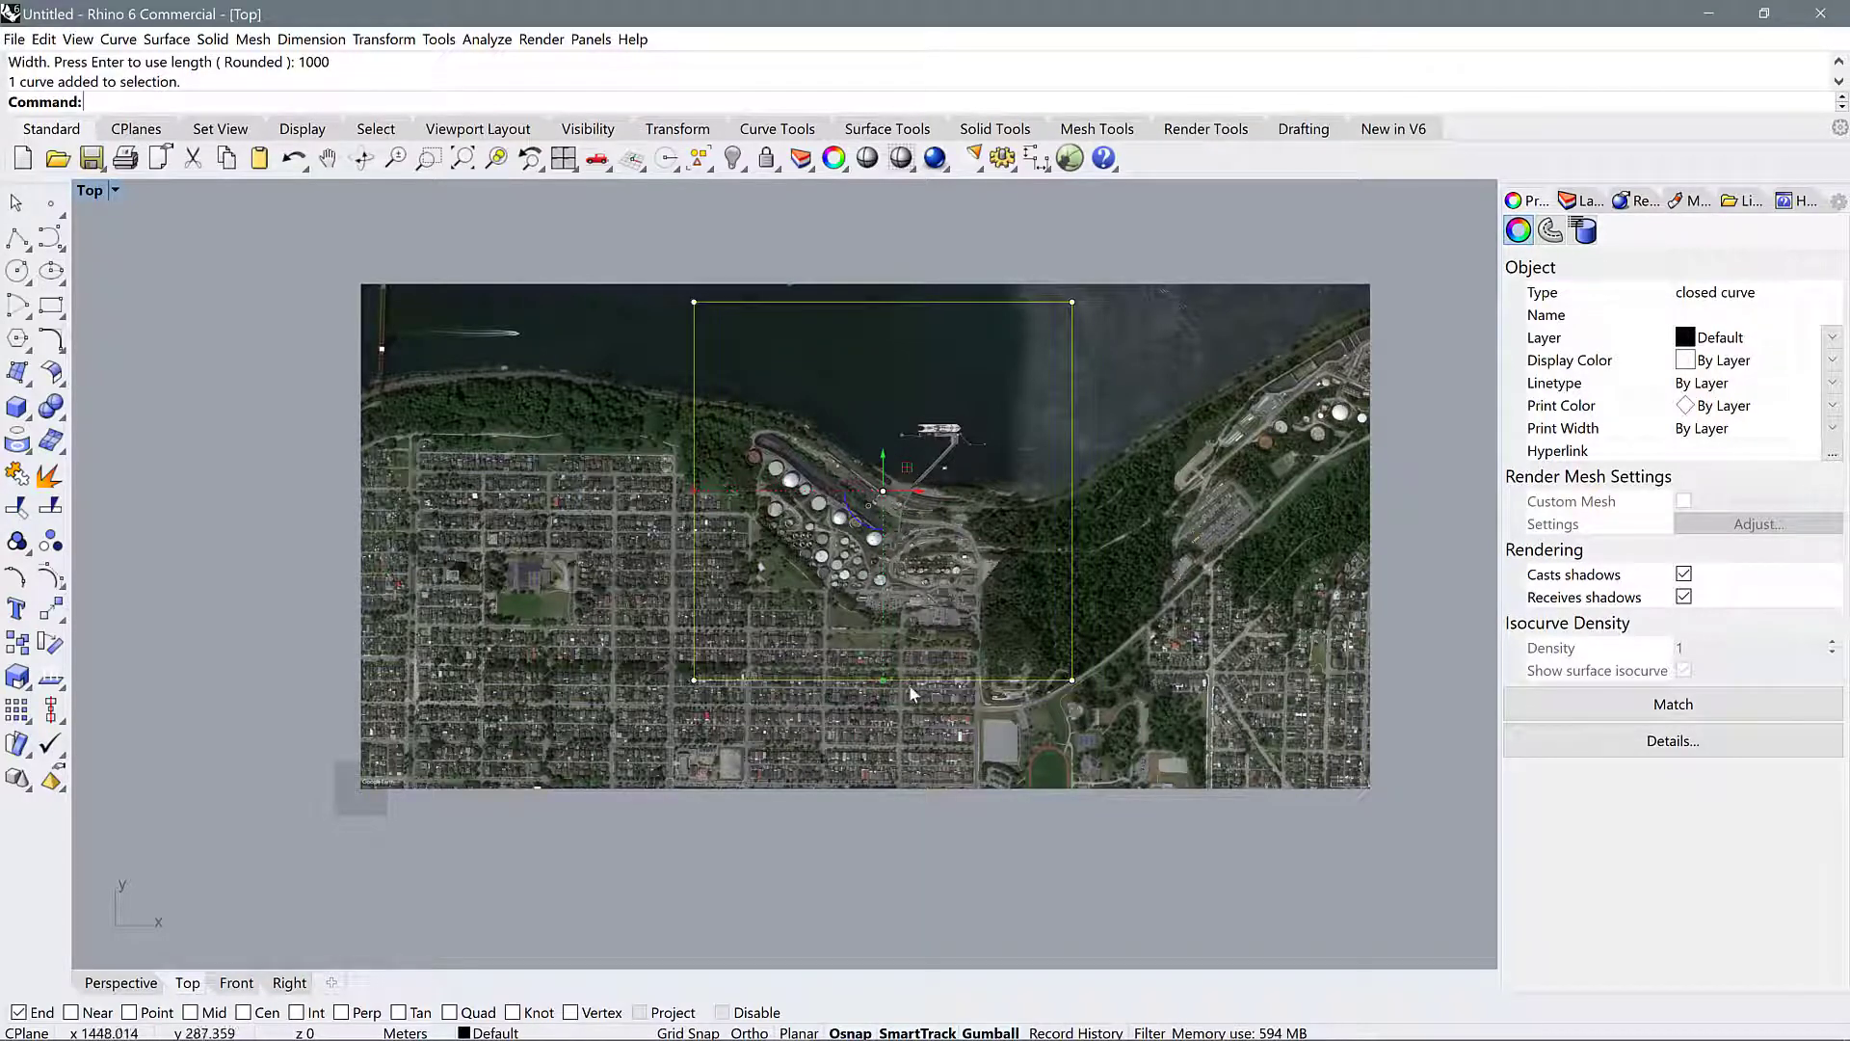
click(987, 1032)
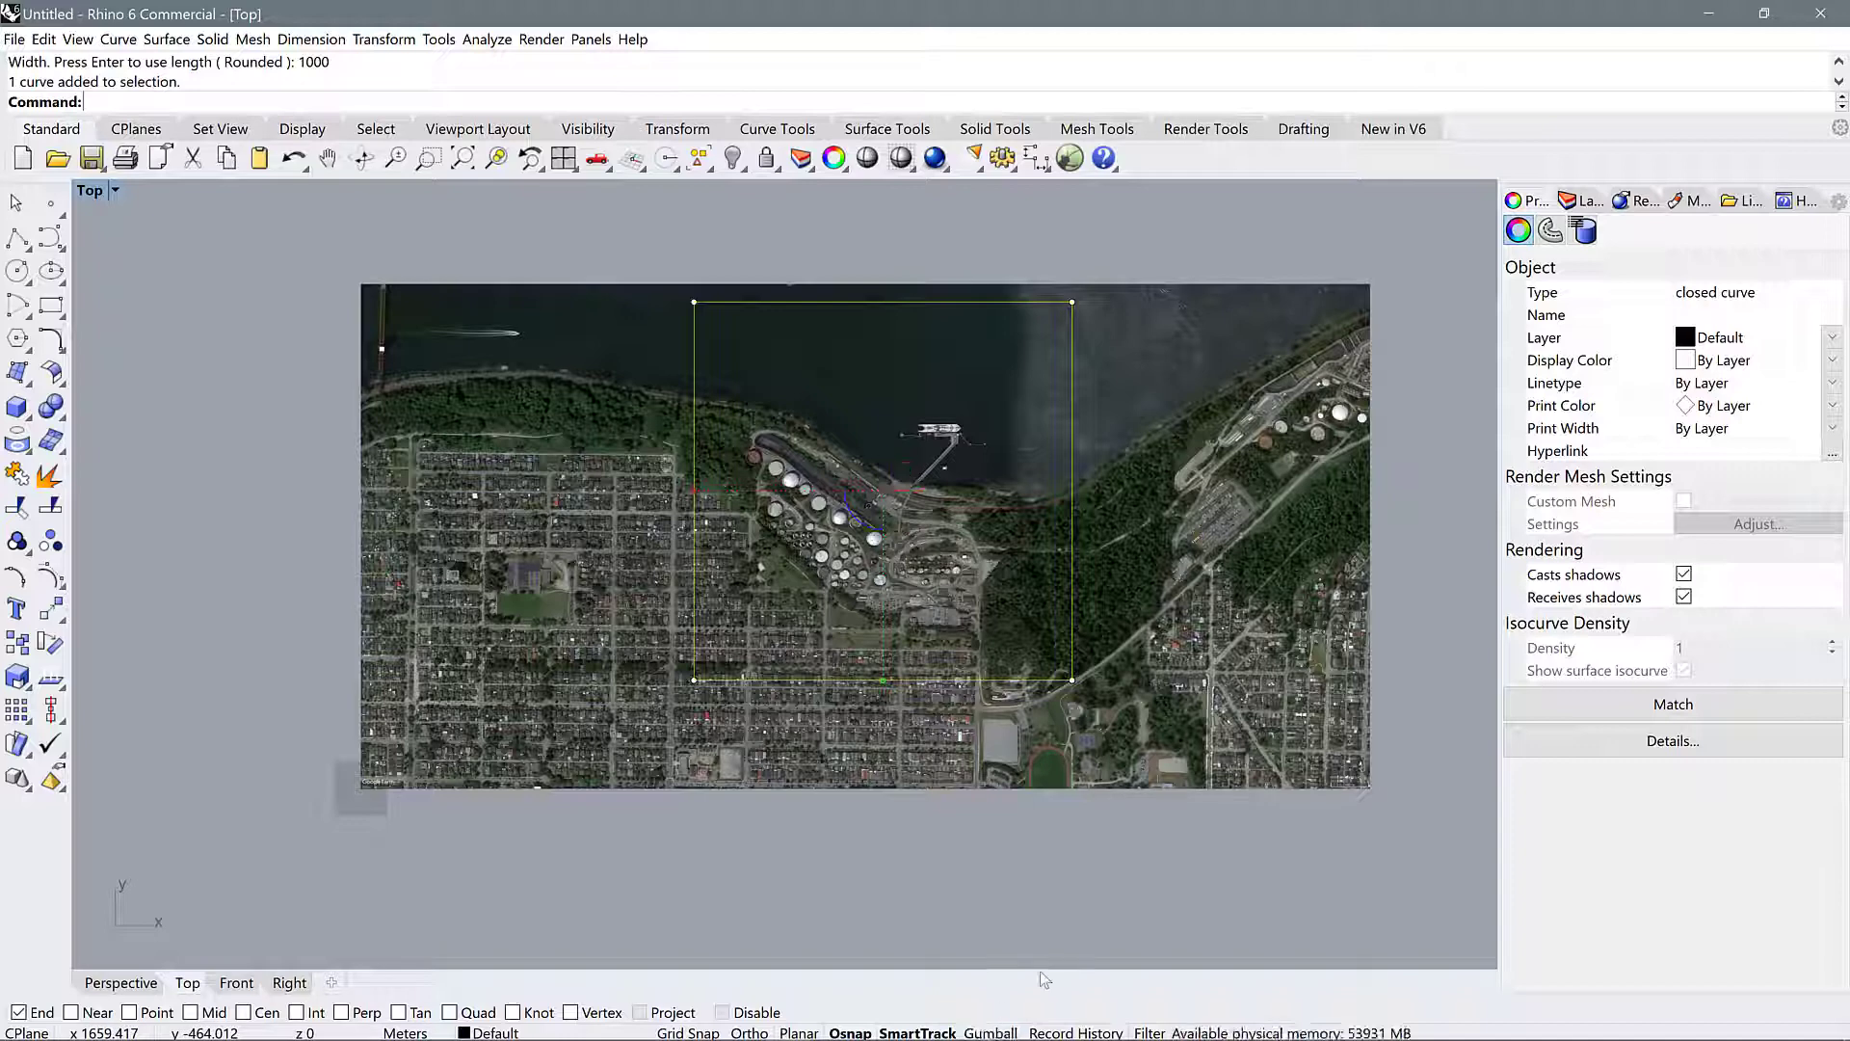
click(993, 1033)
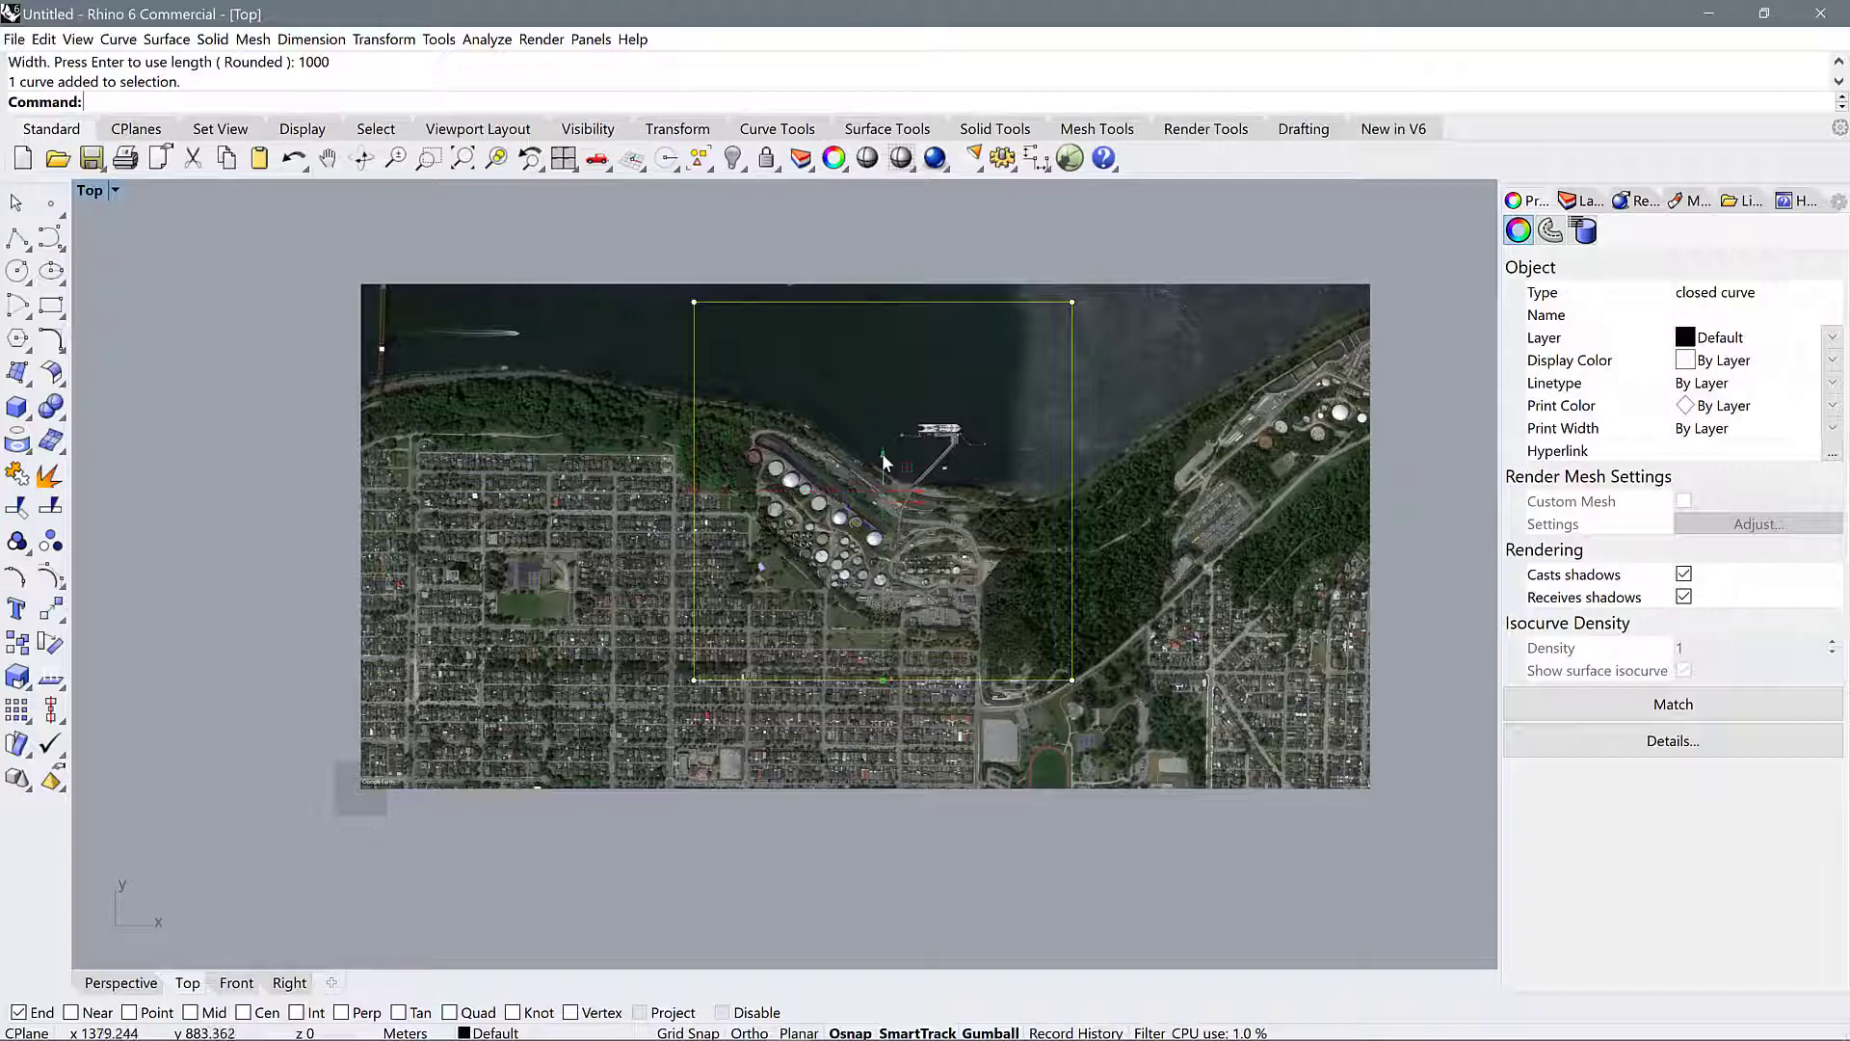
drag(882, 453, 885, 470)
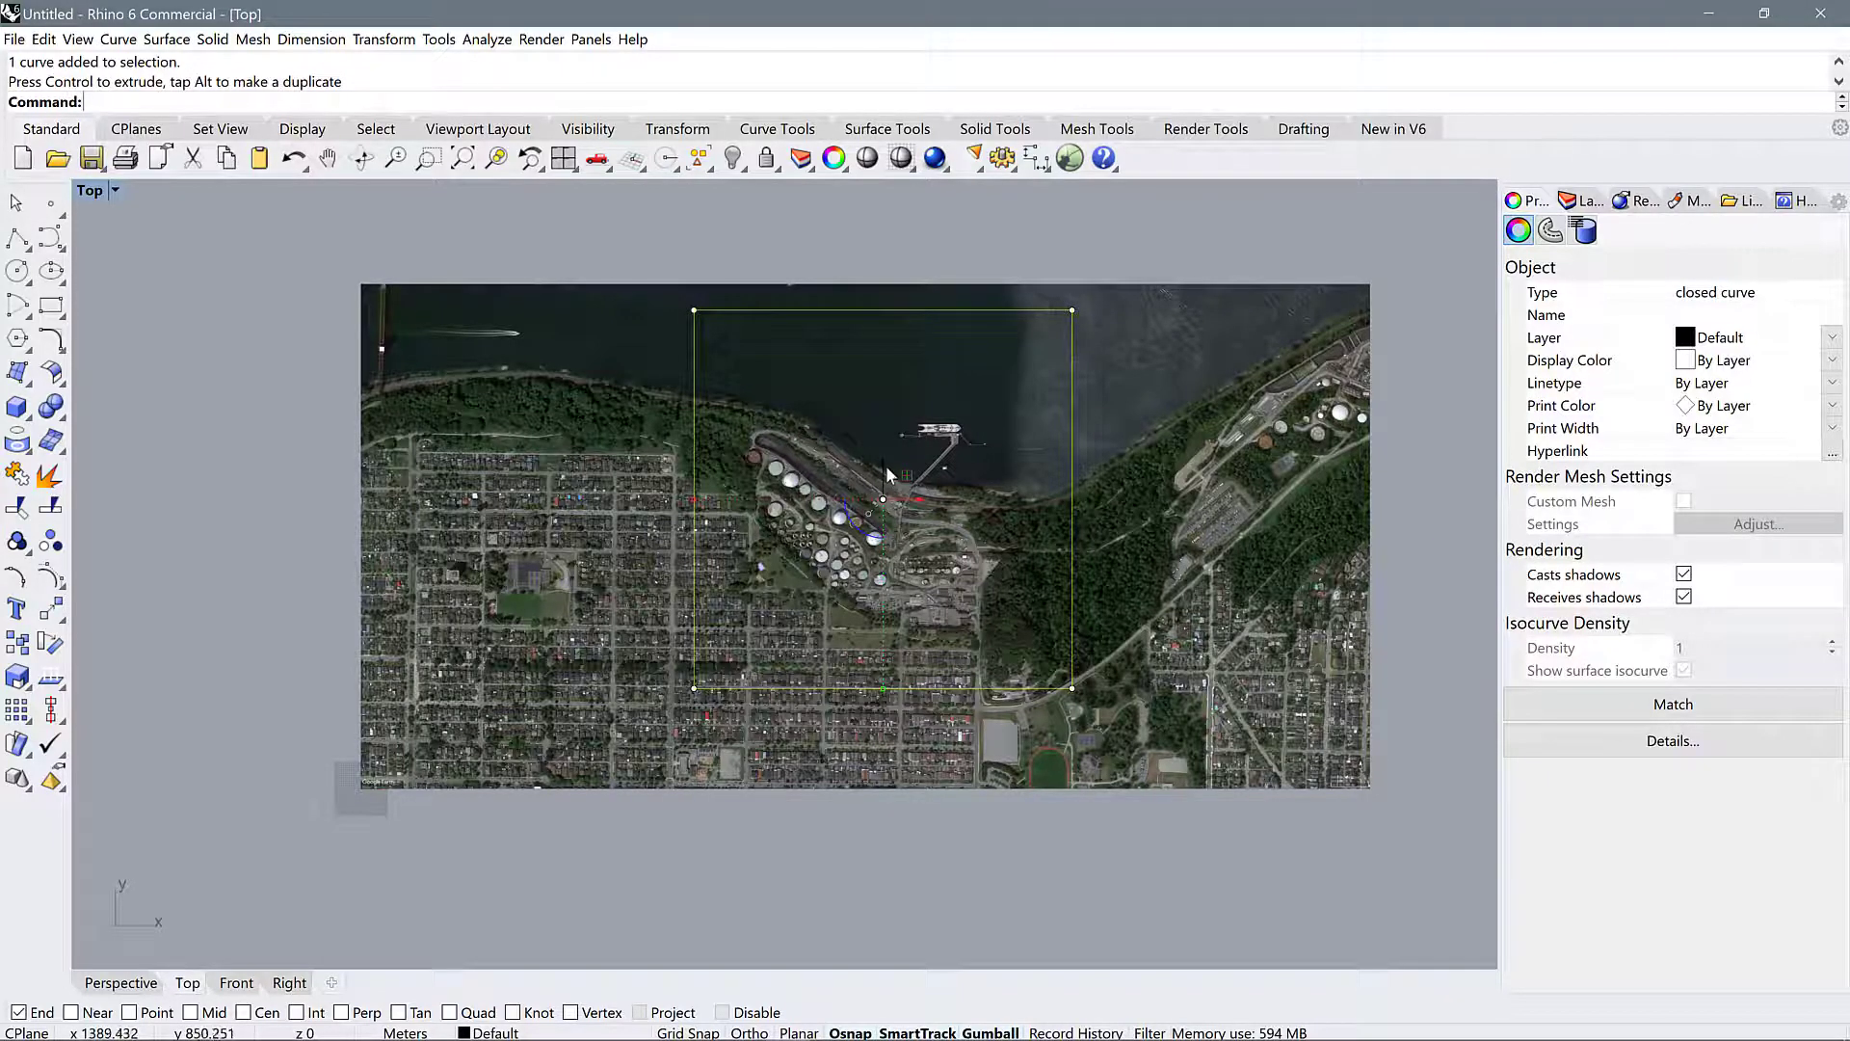
mouse_move(887, 466)
mouse_down()
mouse_move(921, 512)
mouse_move(867, 469)
mouse_up()
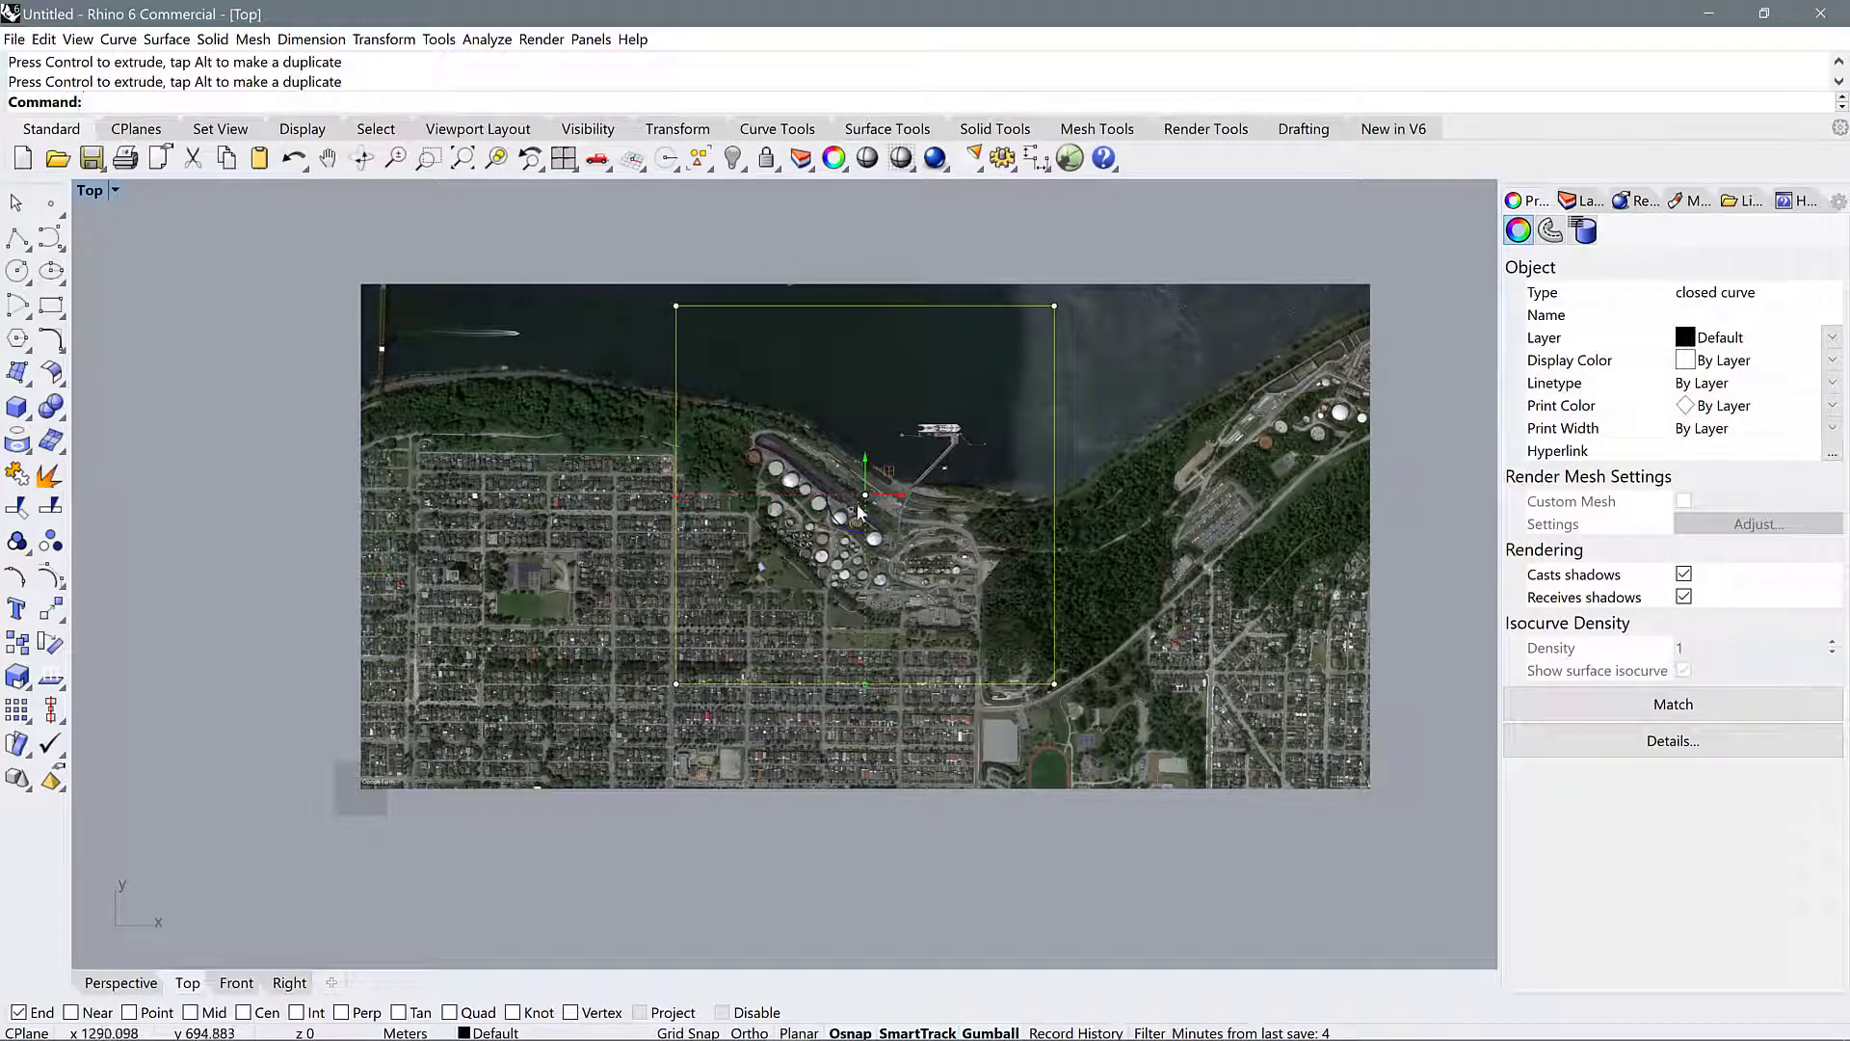
click(853, 242)
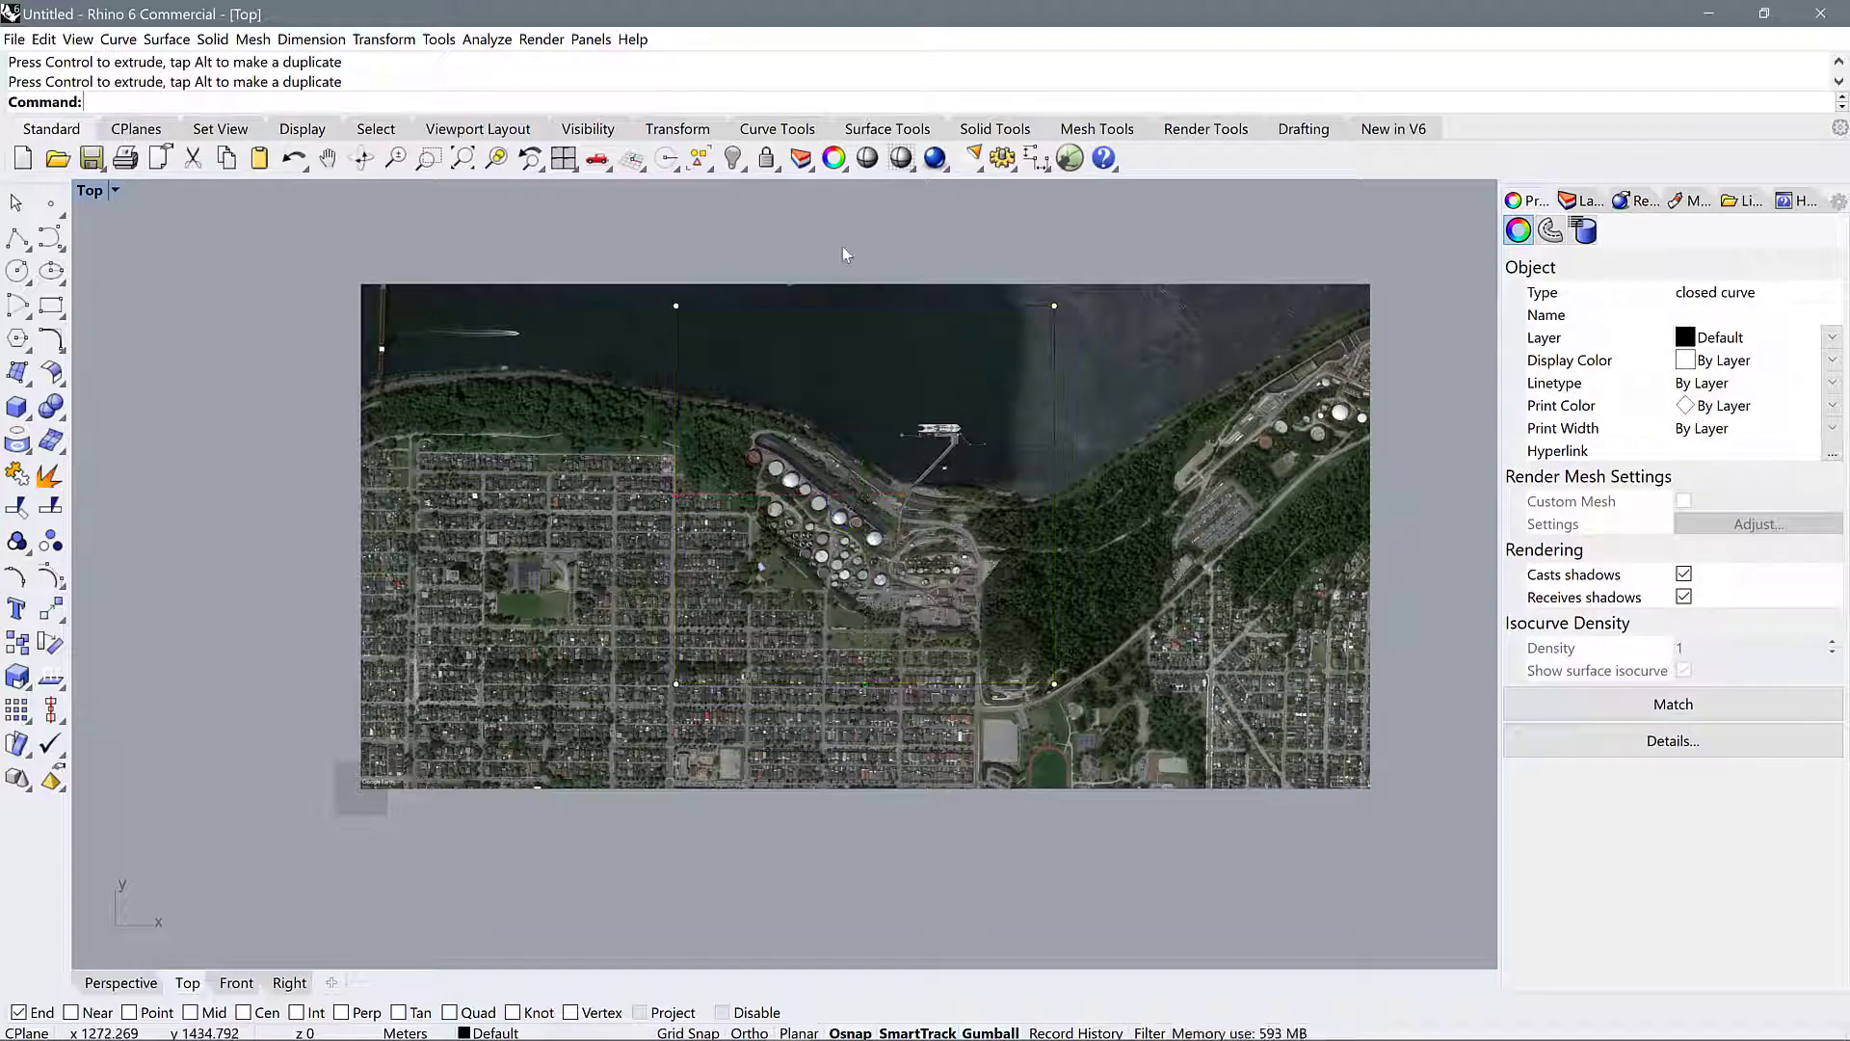
Step: Try to Move the square from its lower-right corner to a point farther down and right on the picture, and undo that move
click(831, 308)
click(792, 266)
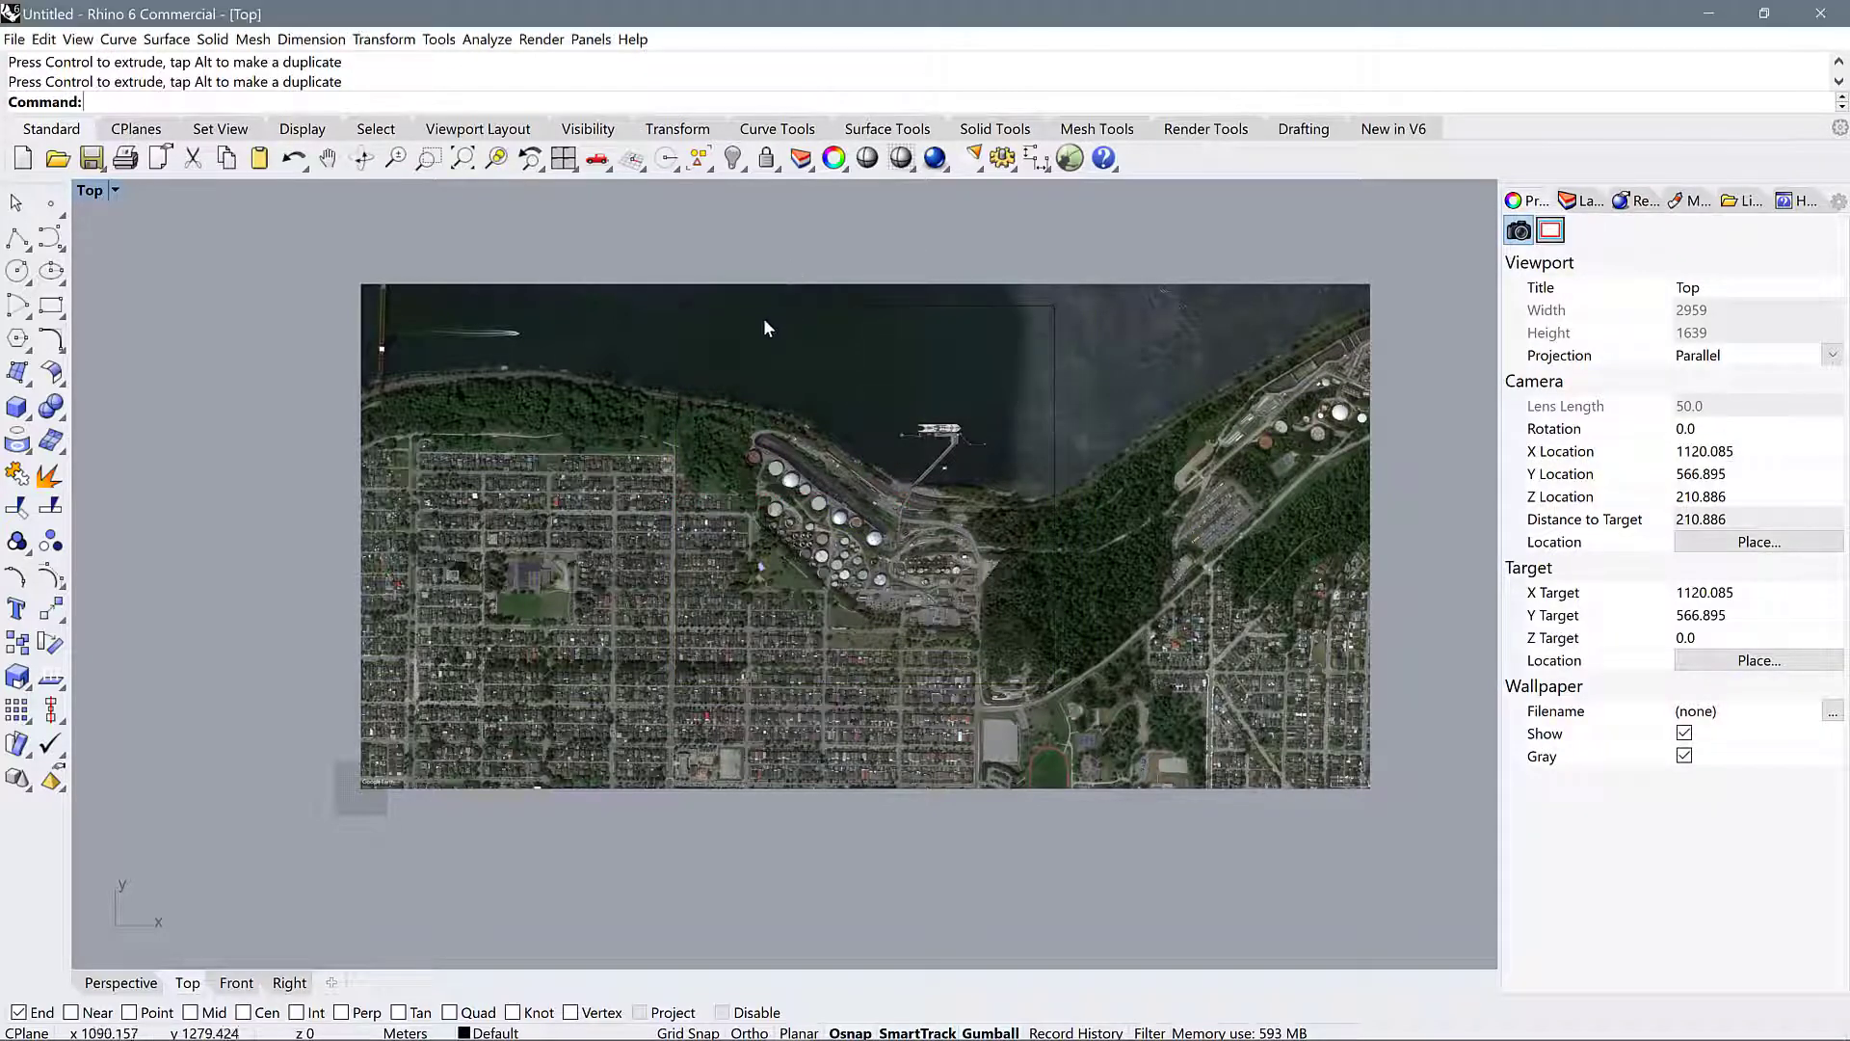
click(763, 307)
click(737, 327)
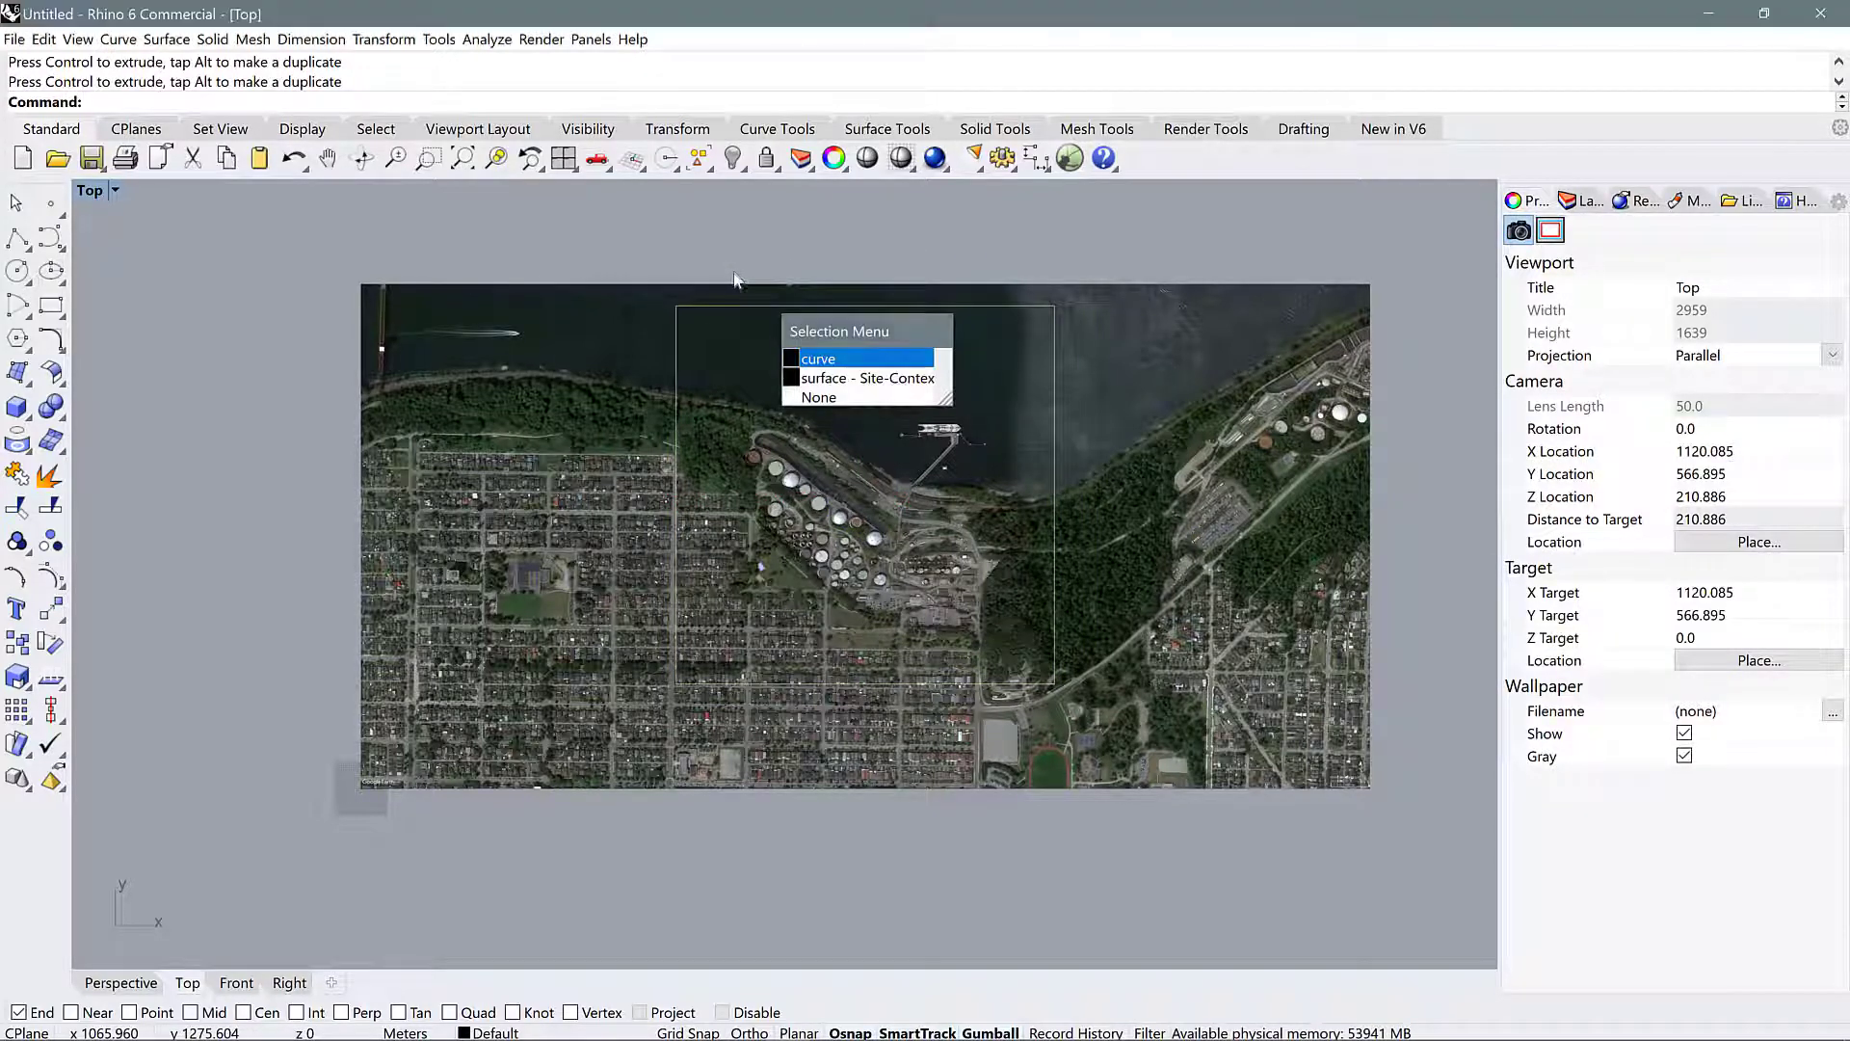
text(M)
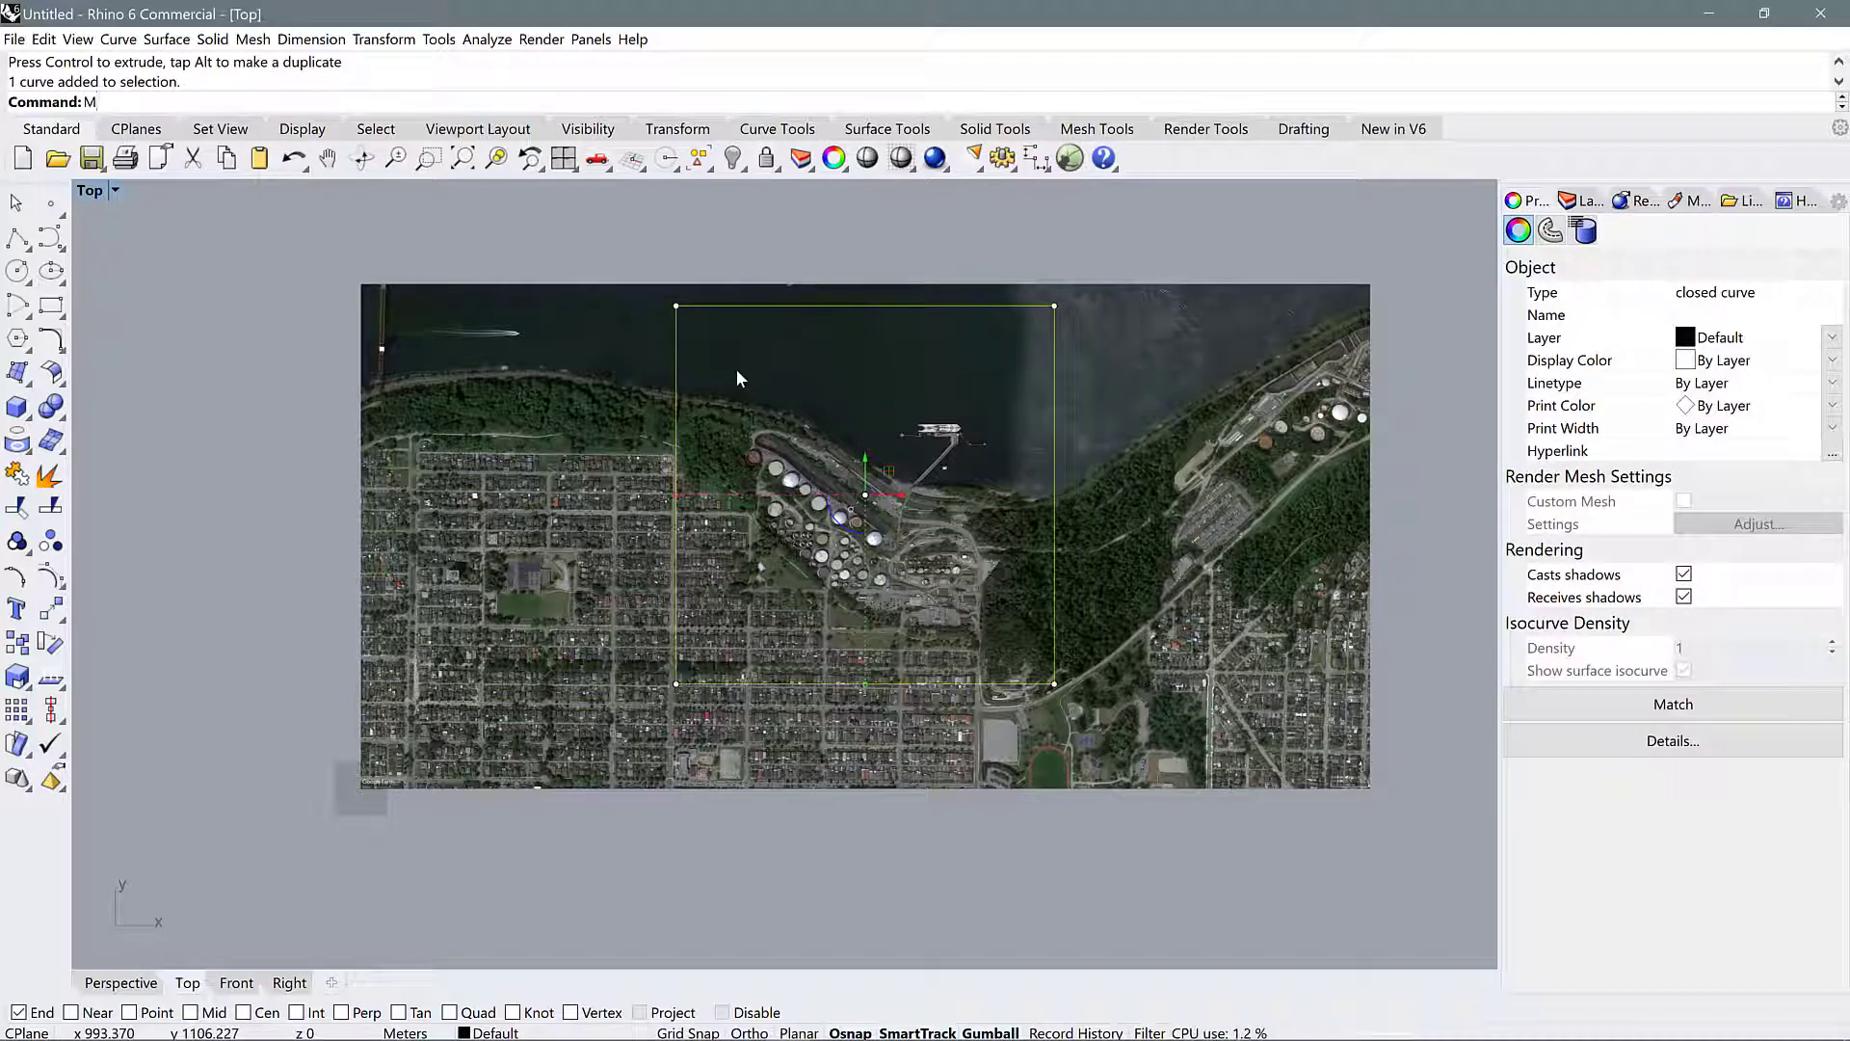
key(Return)
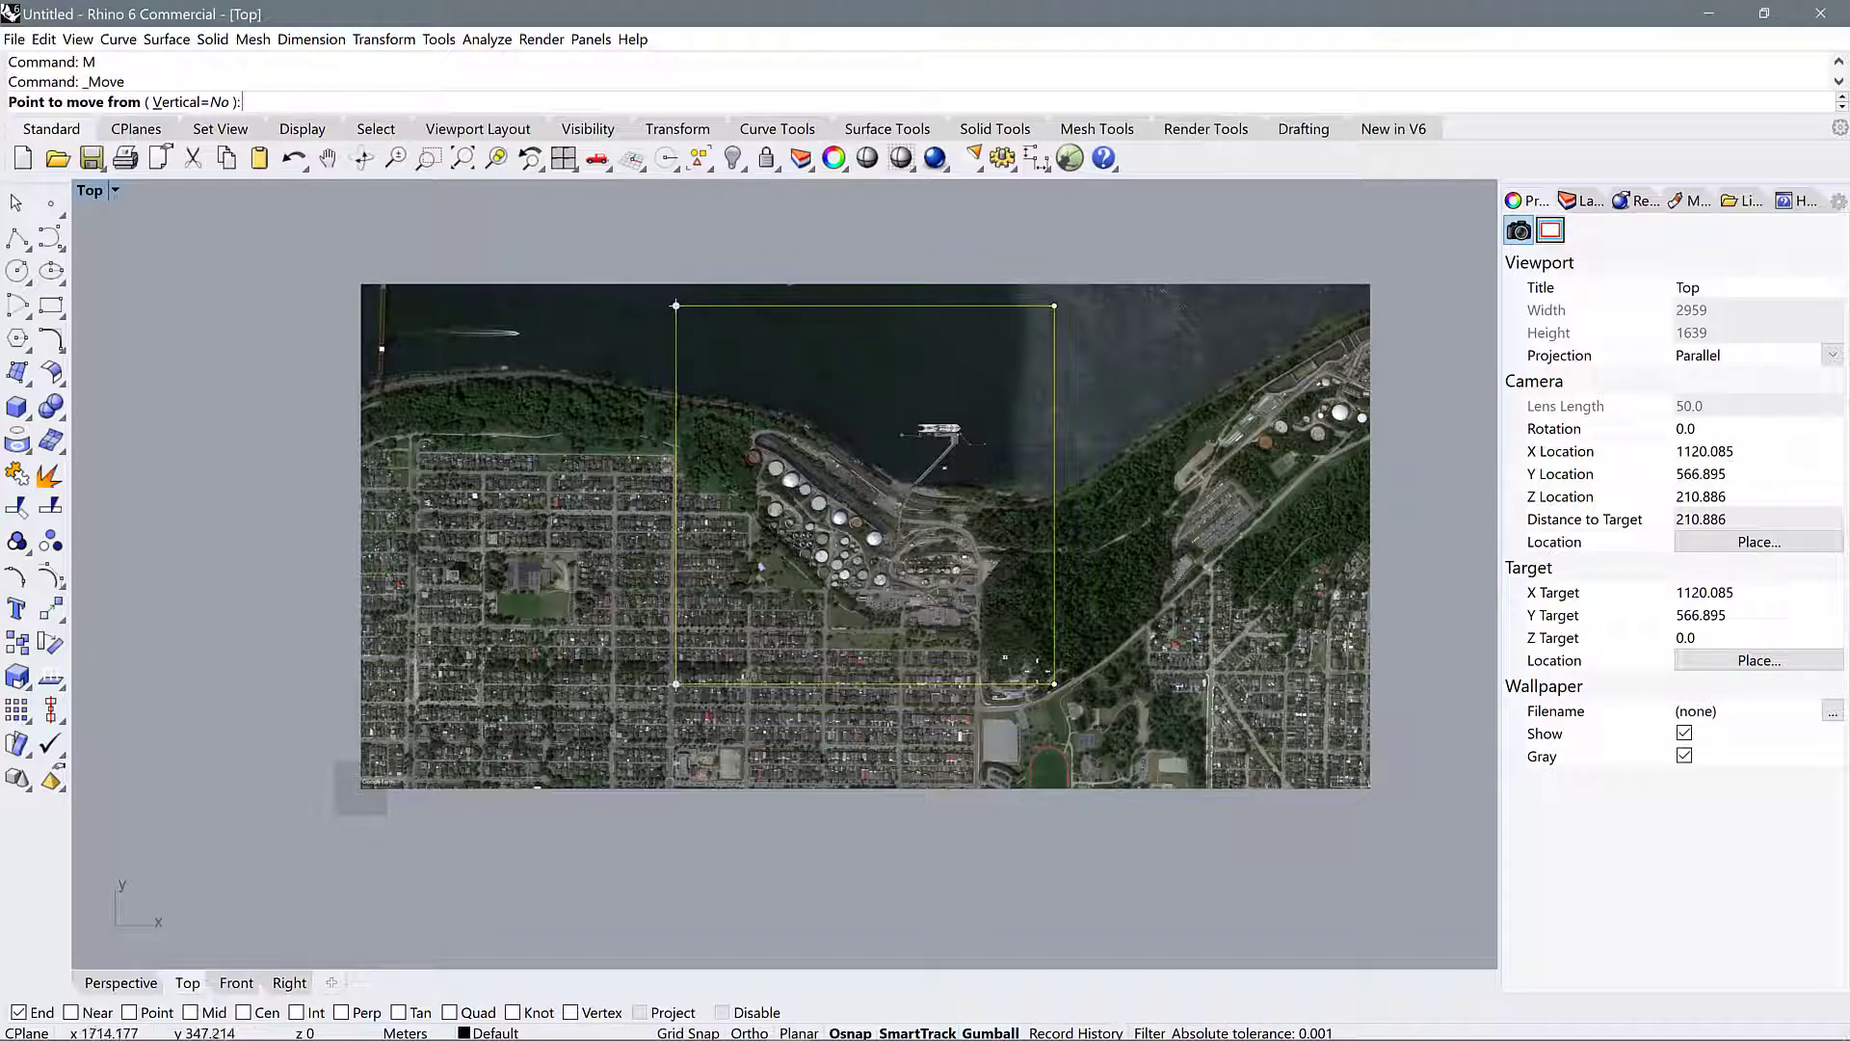
click(1054, 685)
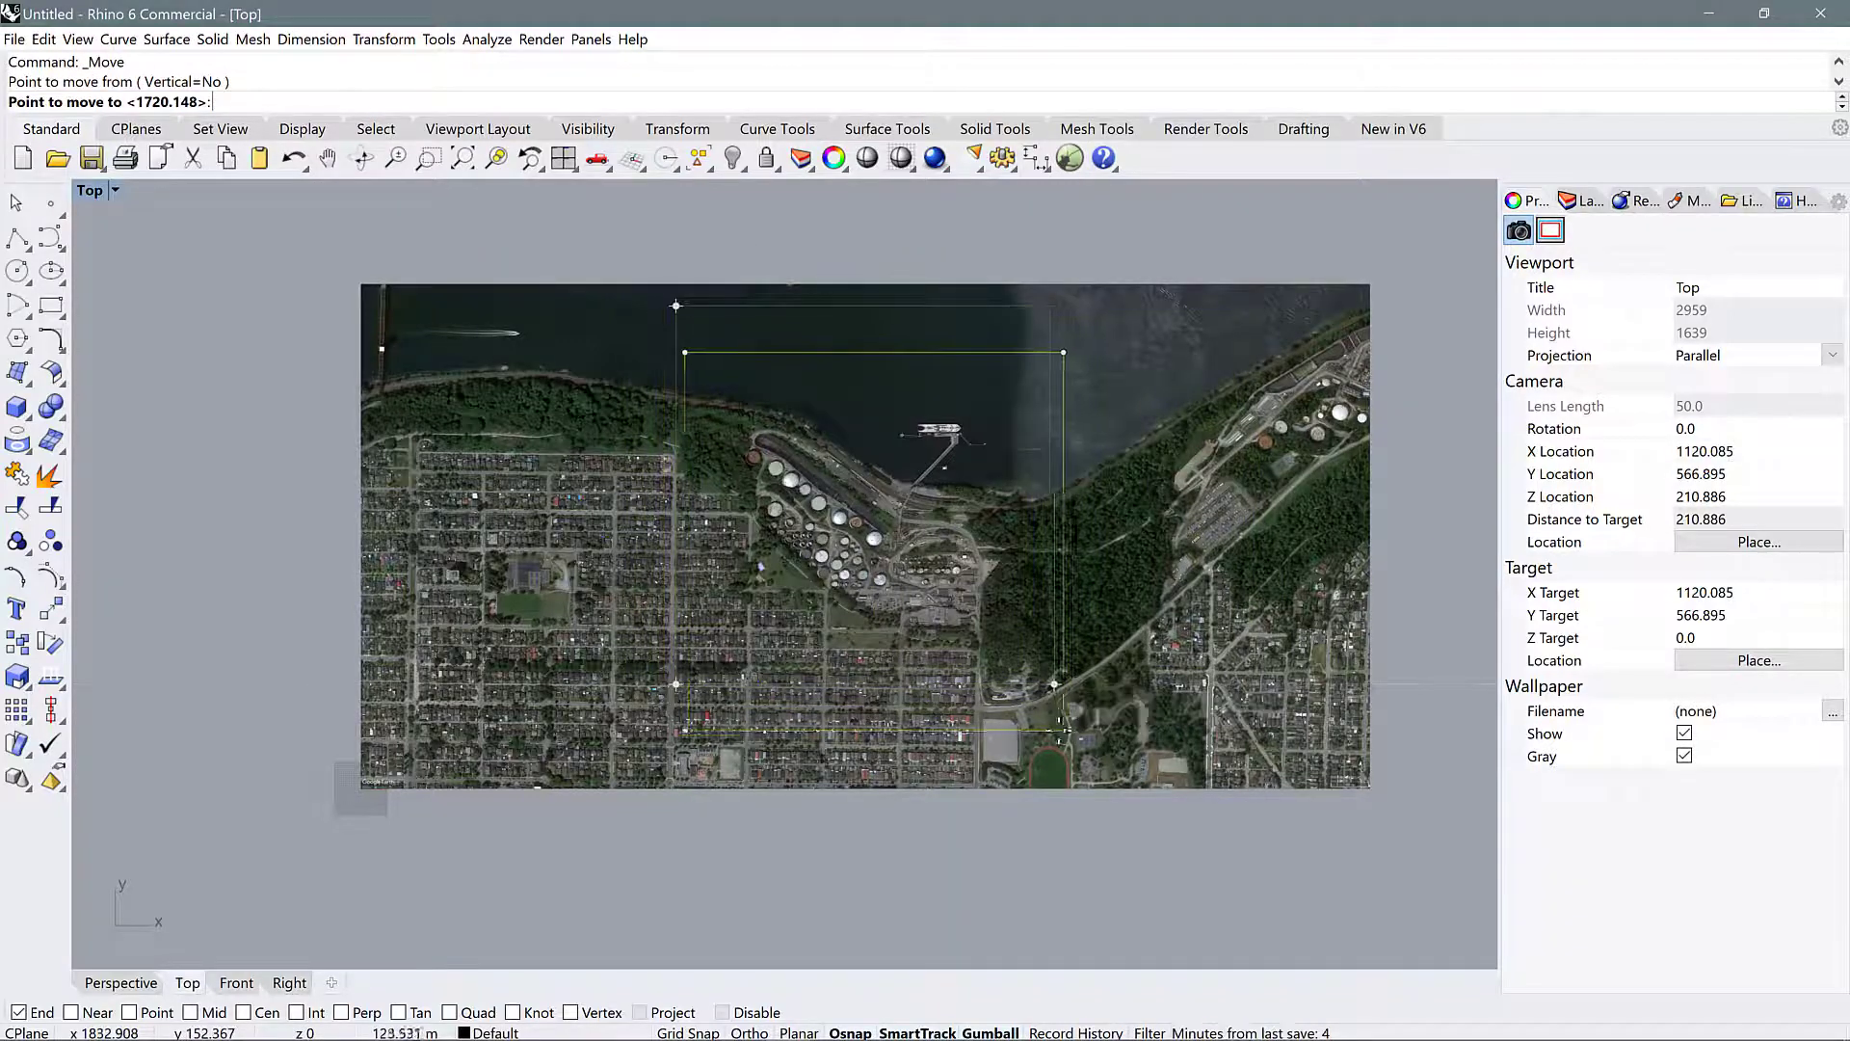
click(1096, 760)
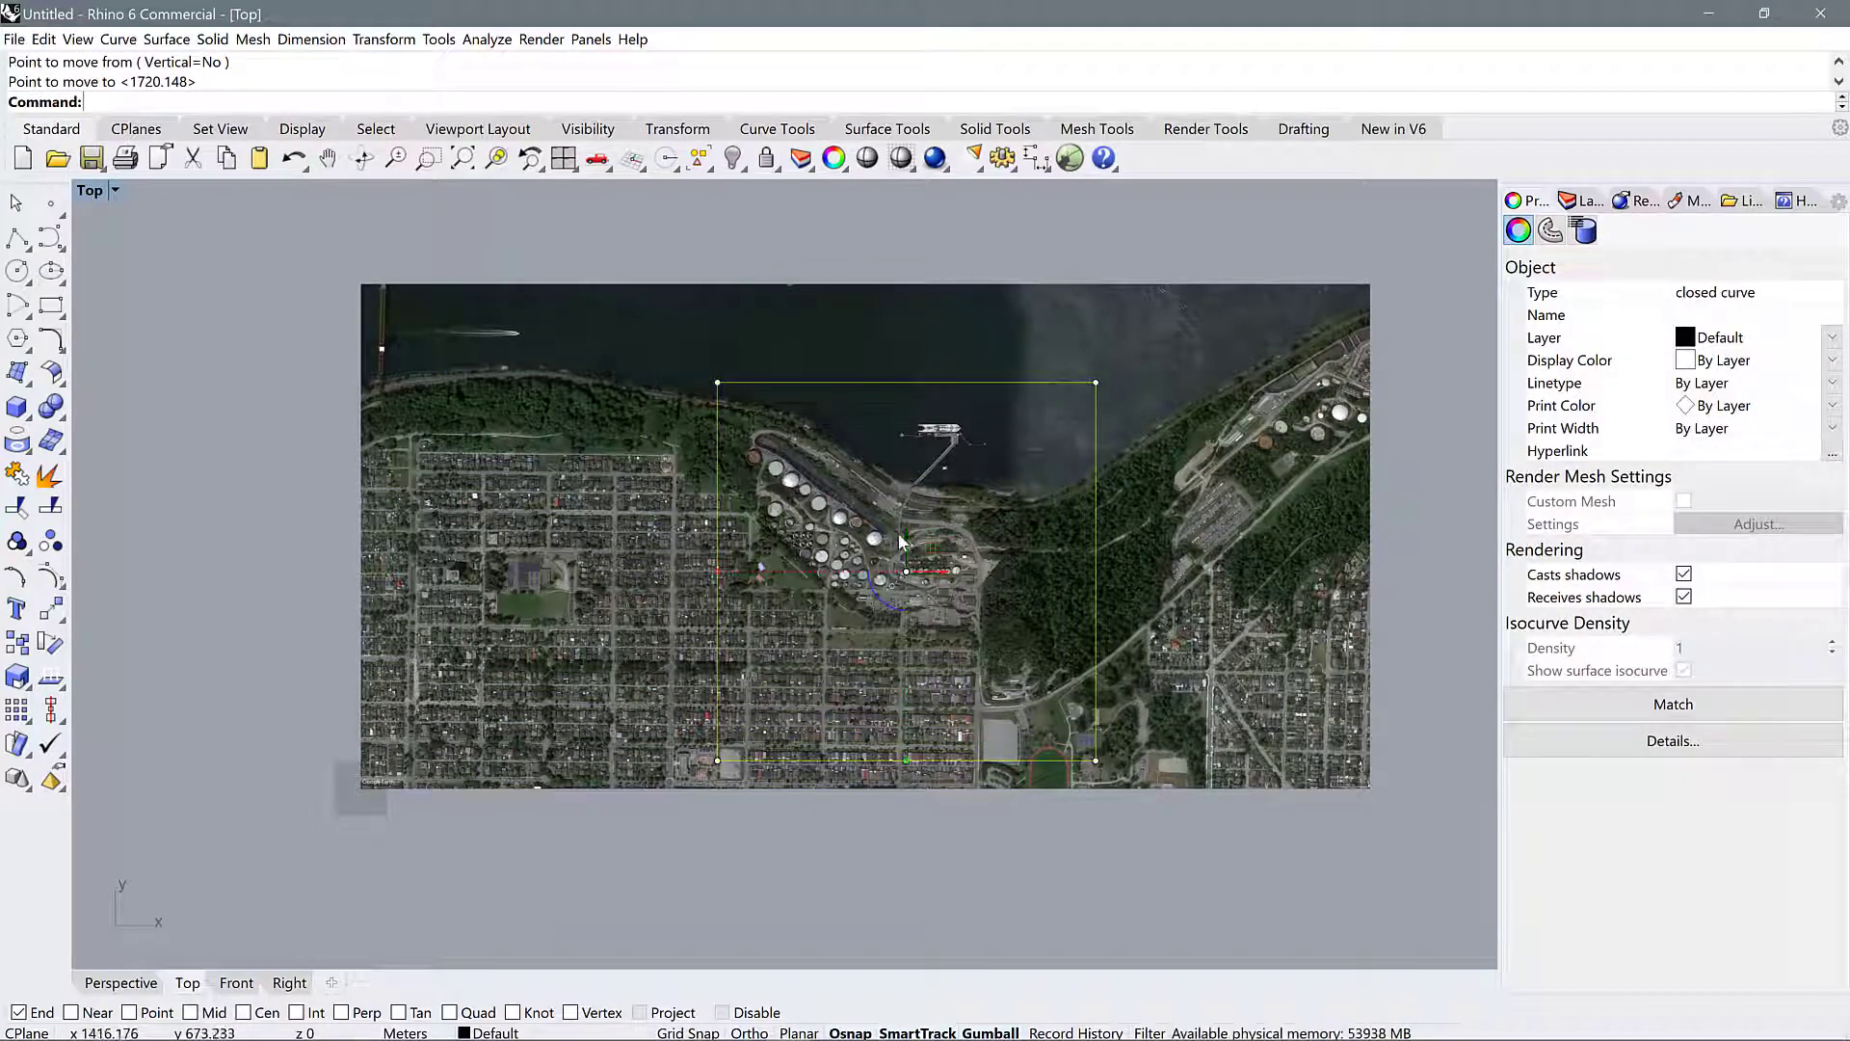
key(ctrl+z)
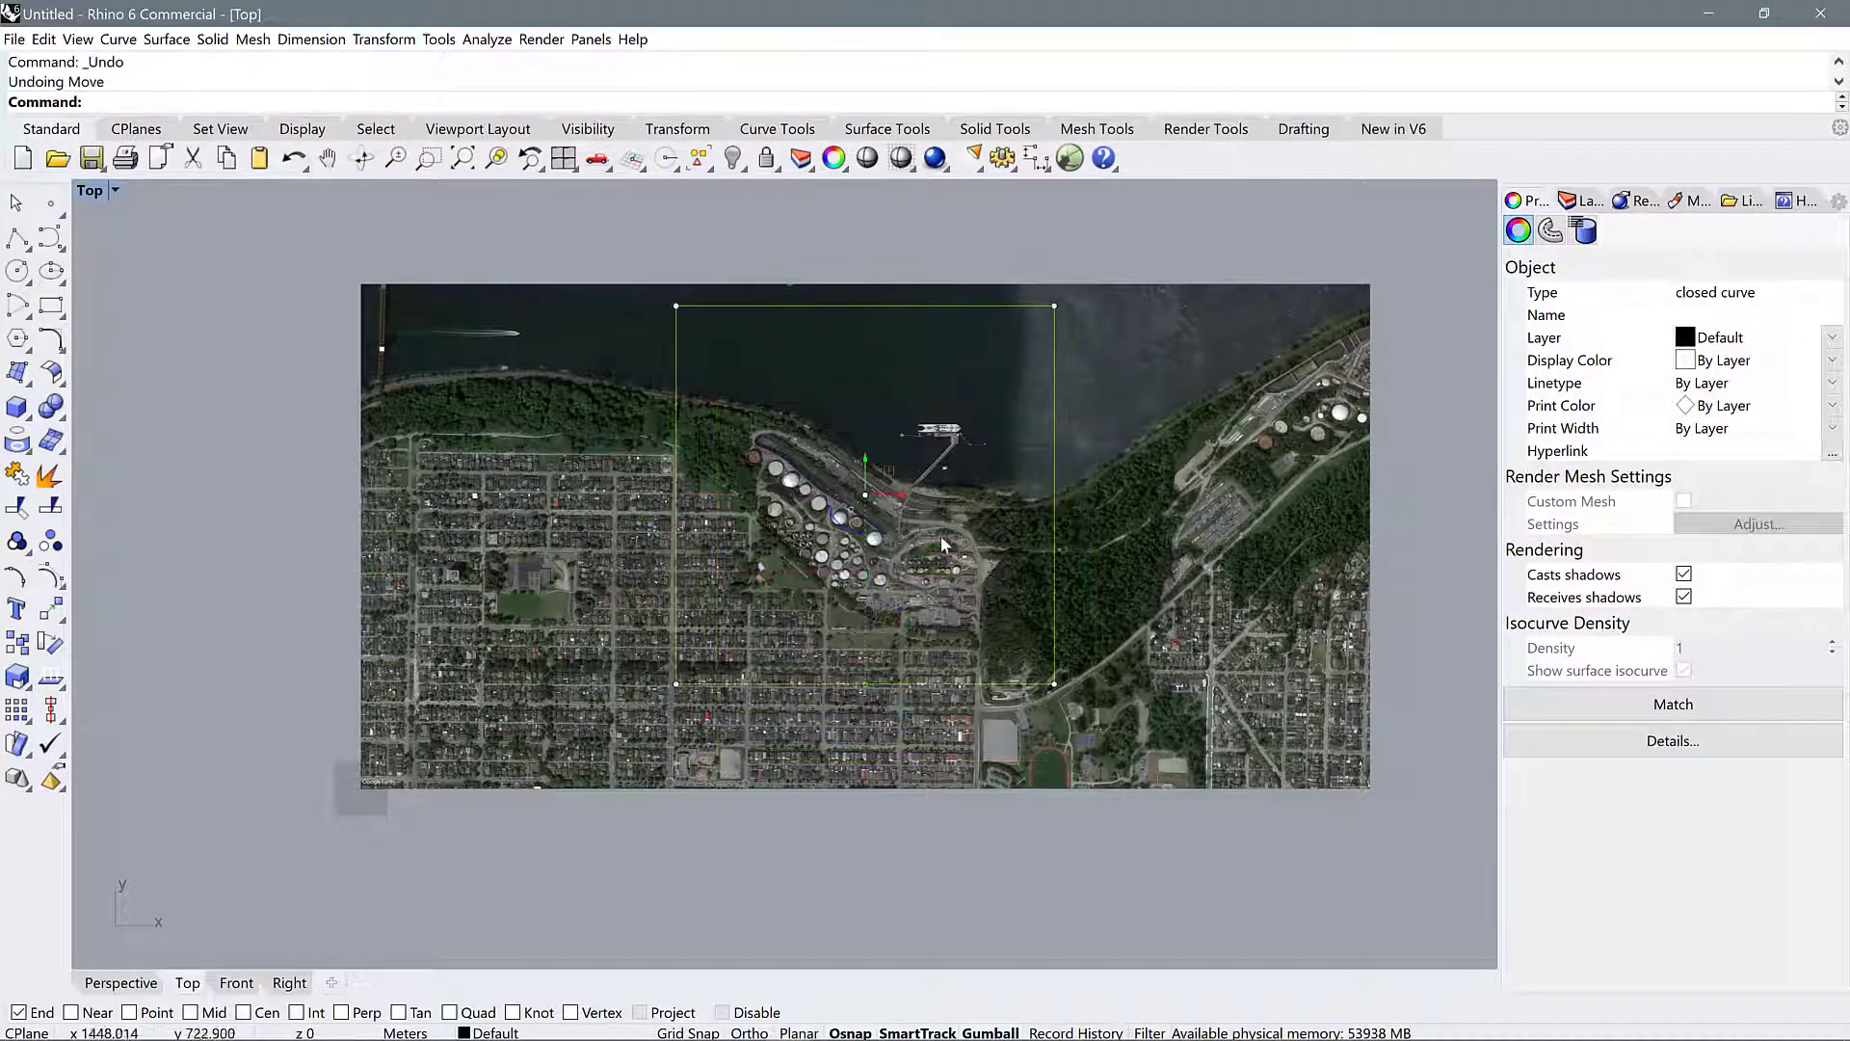
Step: Reselect the square's curve instead of the site picture beneath it
click(983, 253)
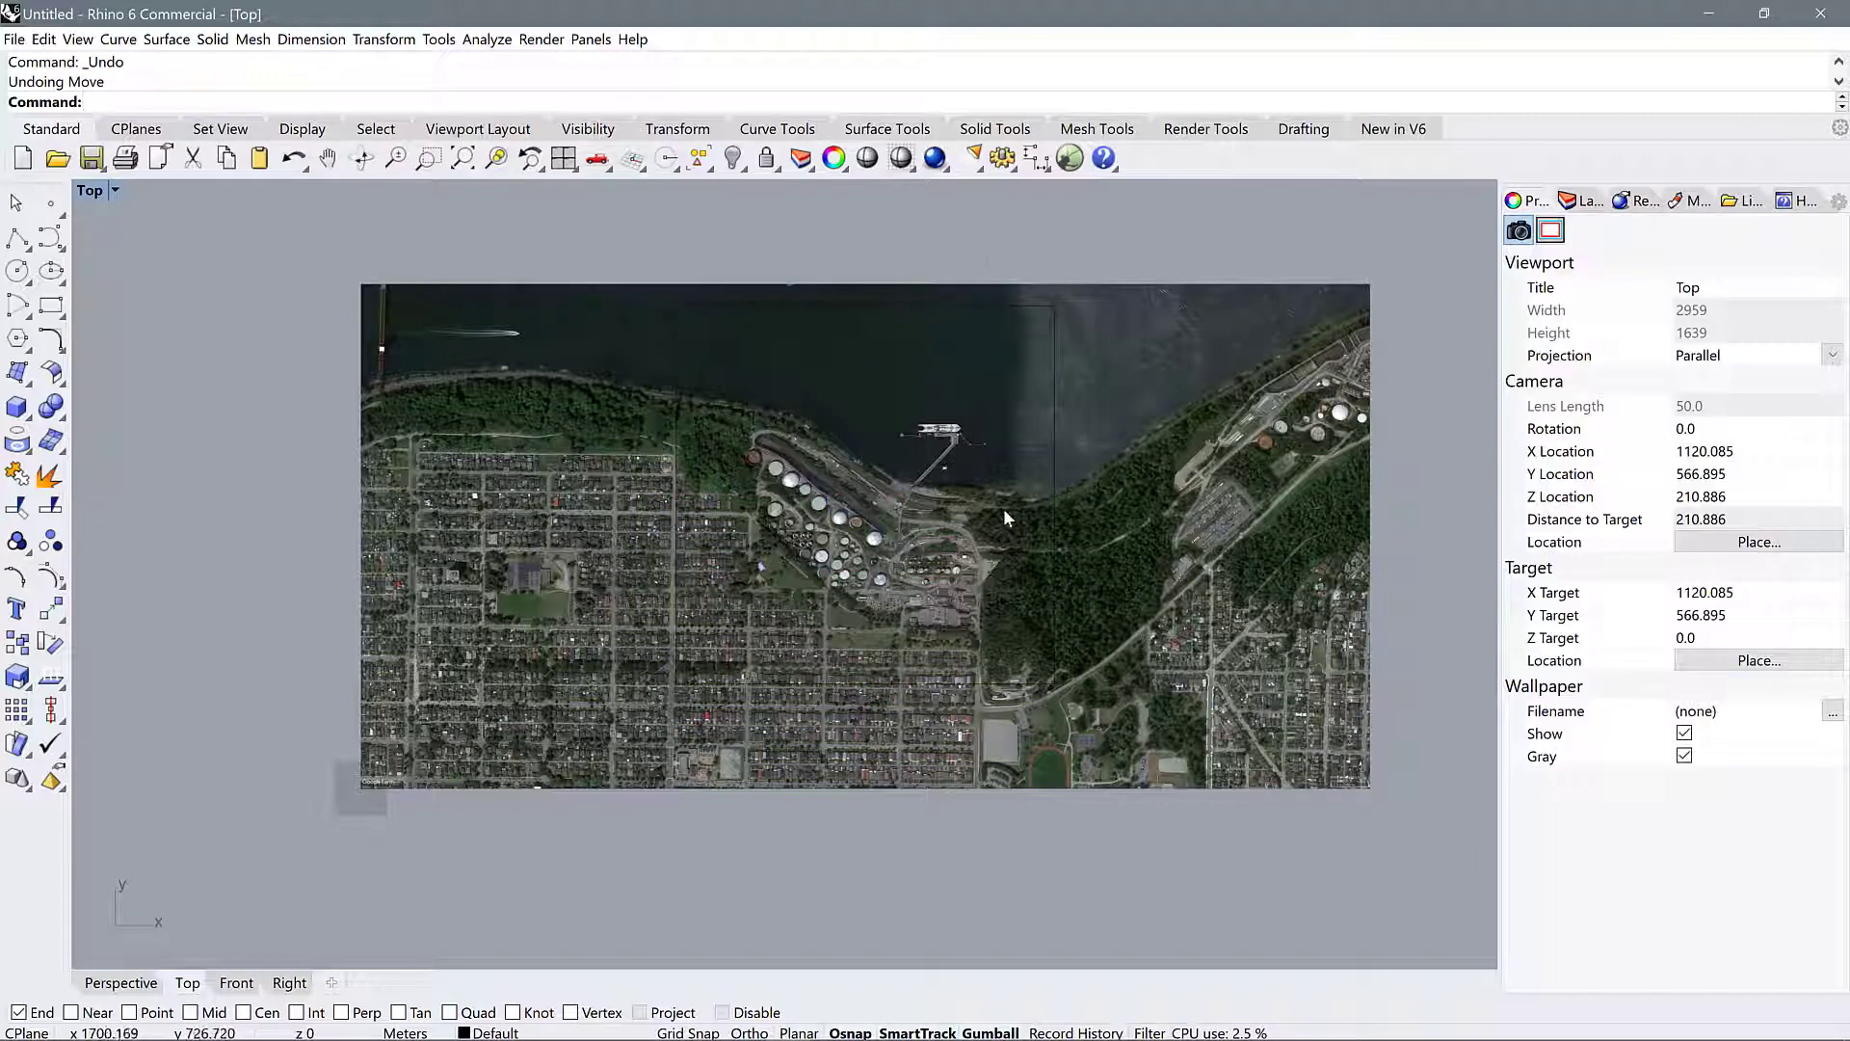
click(1055, 368)
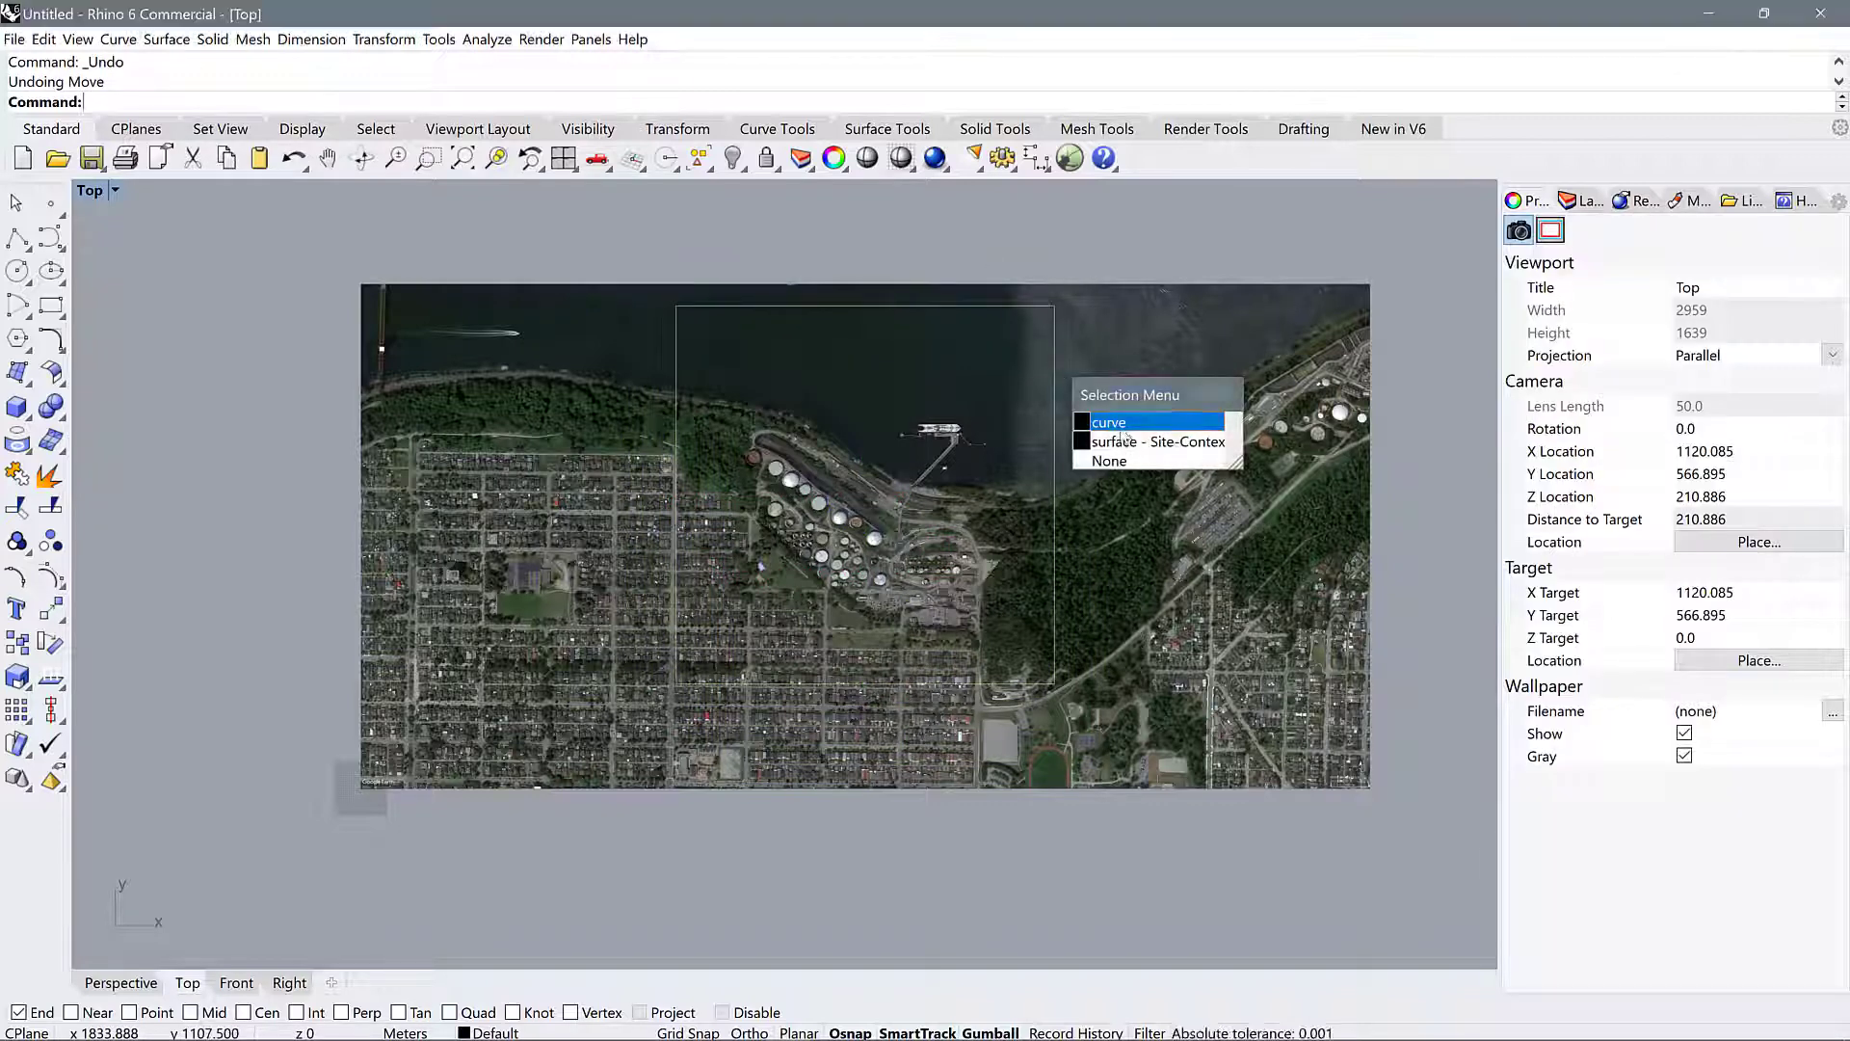
click(1123, 424)
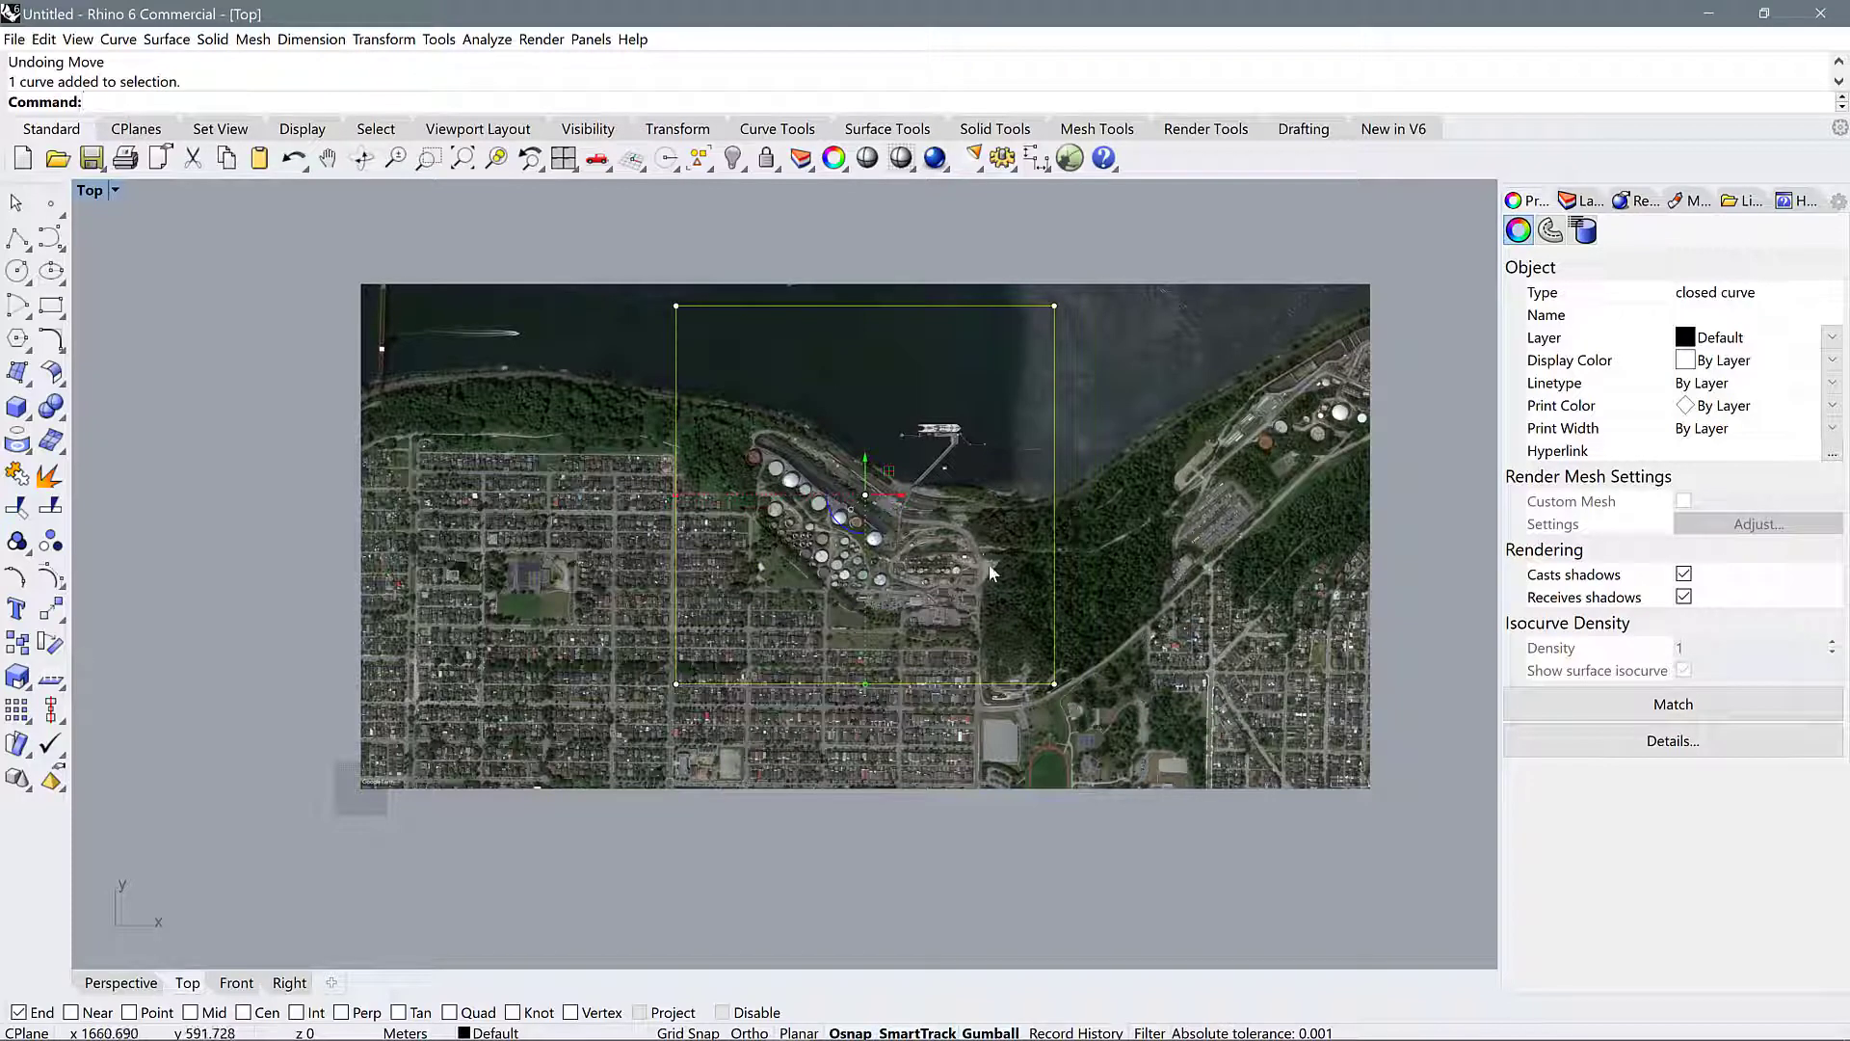